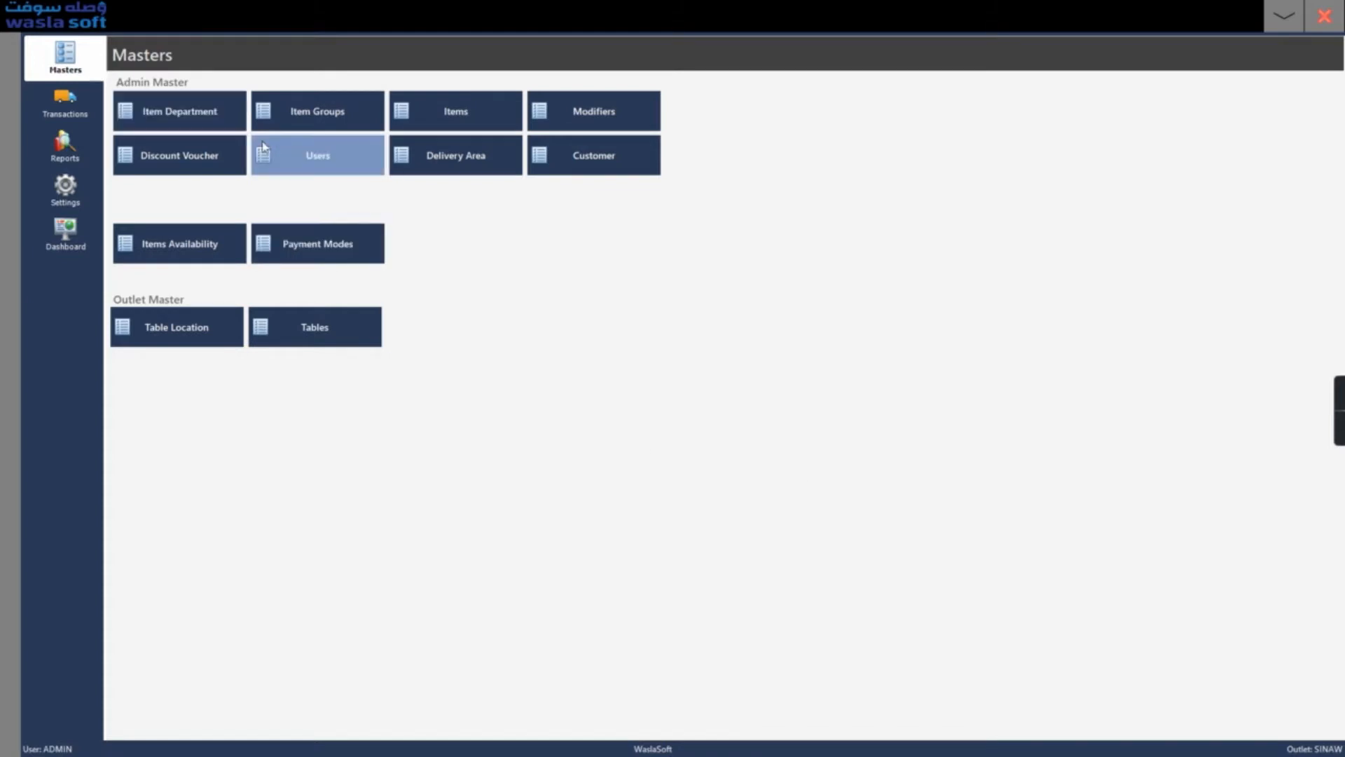
Open the users master and start a new user entry named User Admin with the Admin option enabled
click(303, 168)
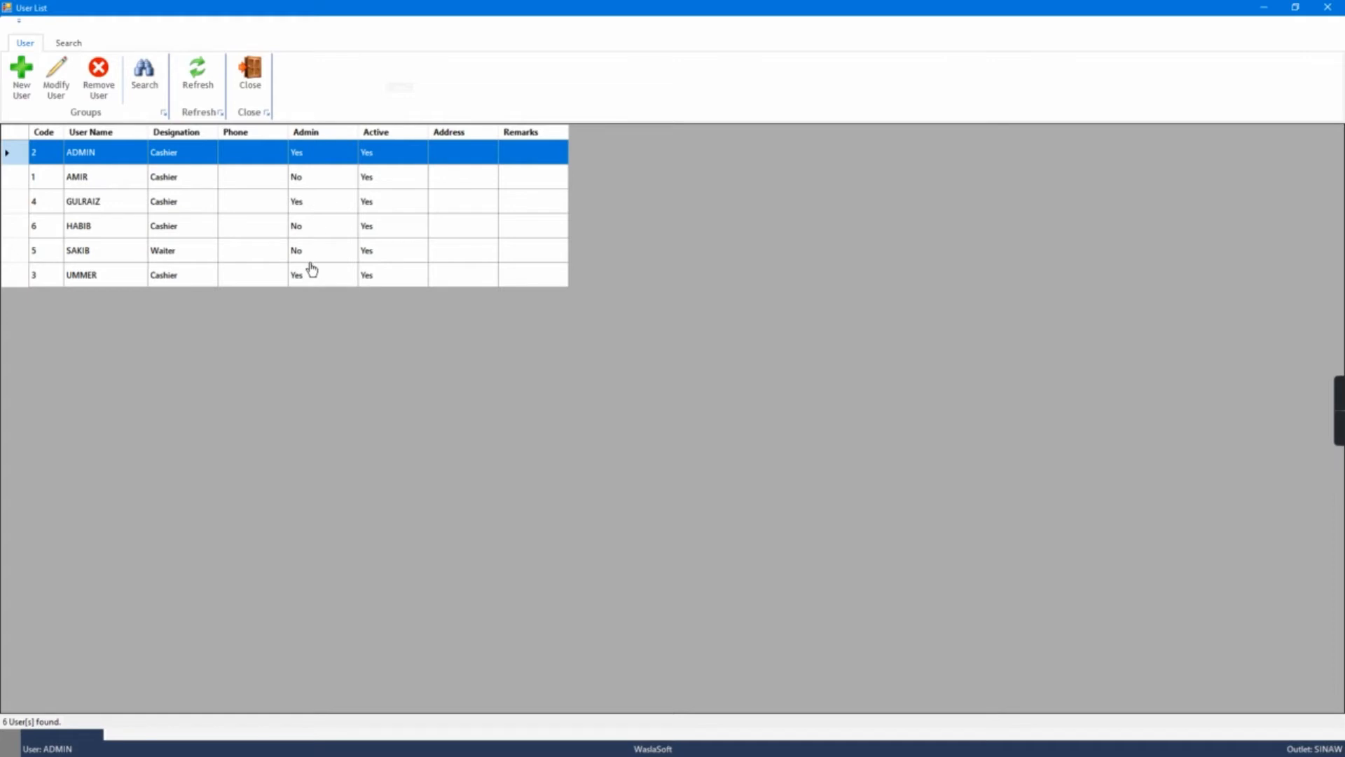
click(21, 76)
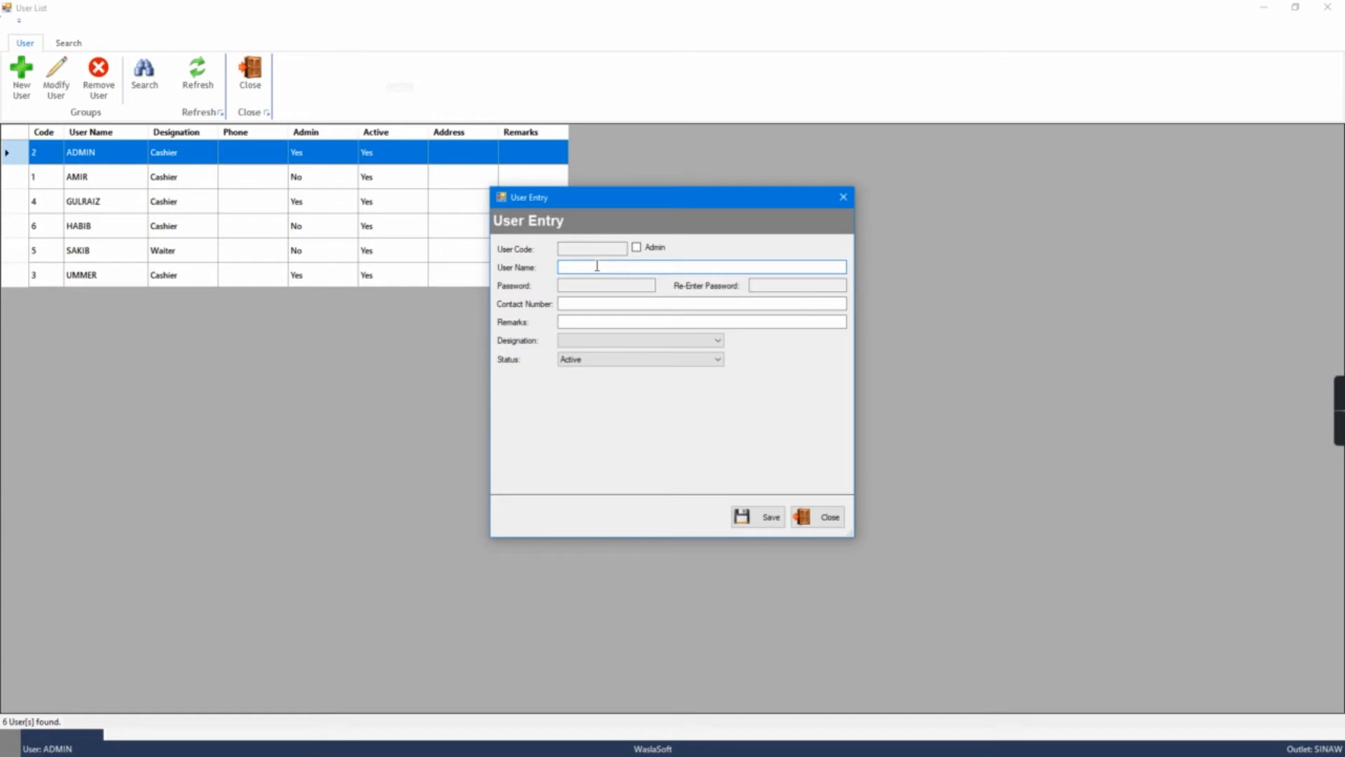
click(635, 265)
text(User Admin)
key(Tab)
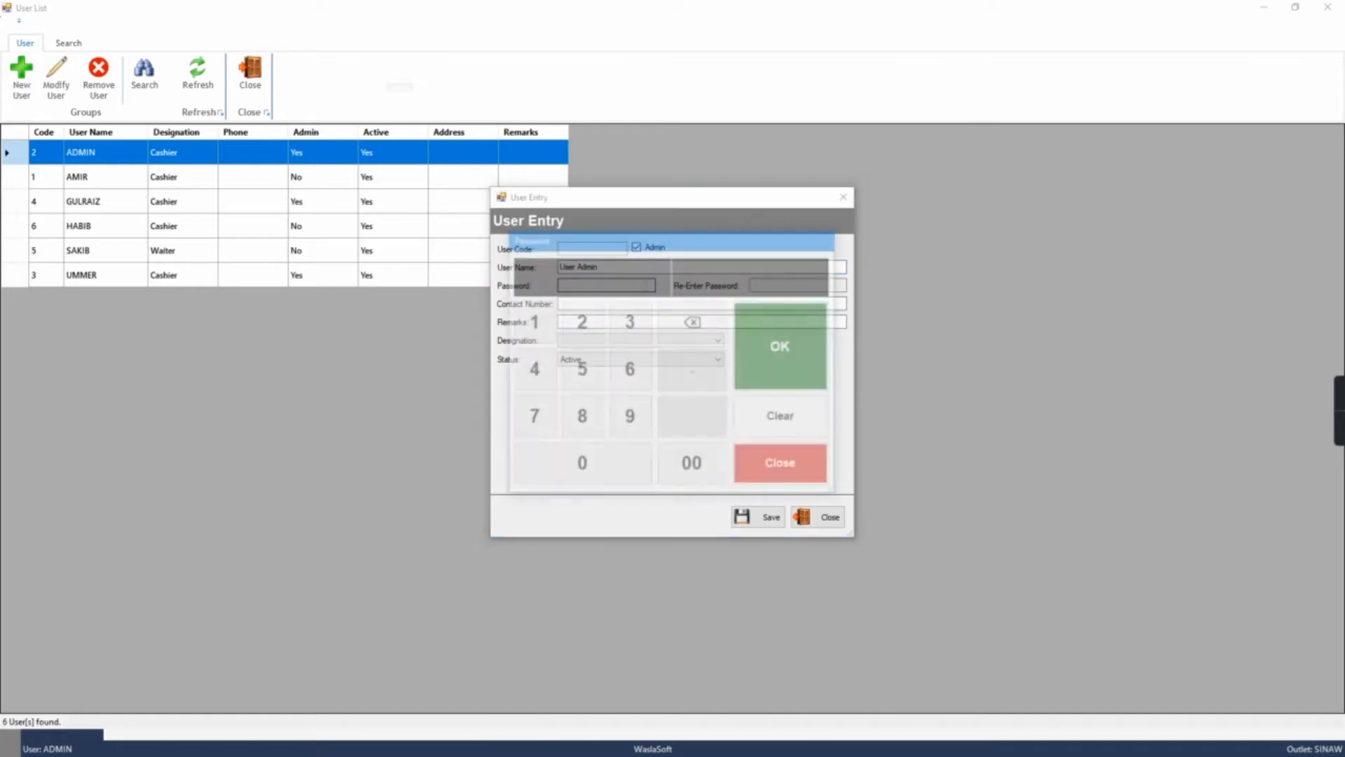
Enter the new user's numeric password and re-enter it for confirmation
click(531, 321)
click(578, 332)
click(621, 325)
click(549, 366)
click(749, 367)
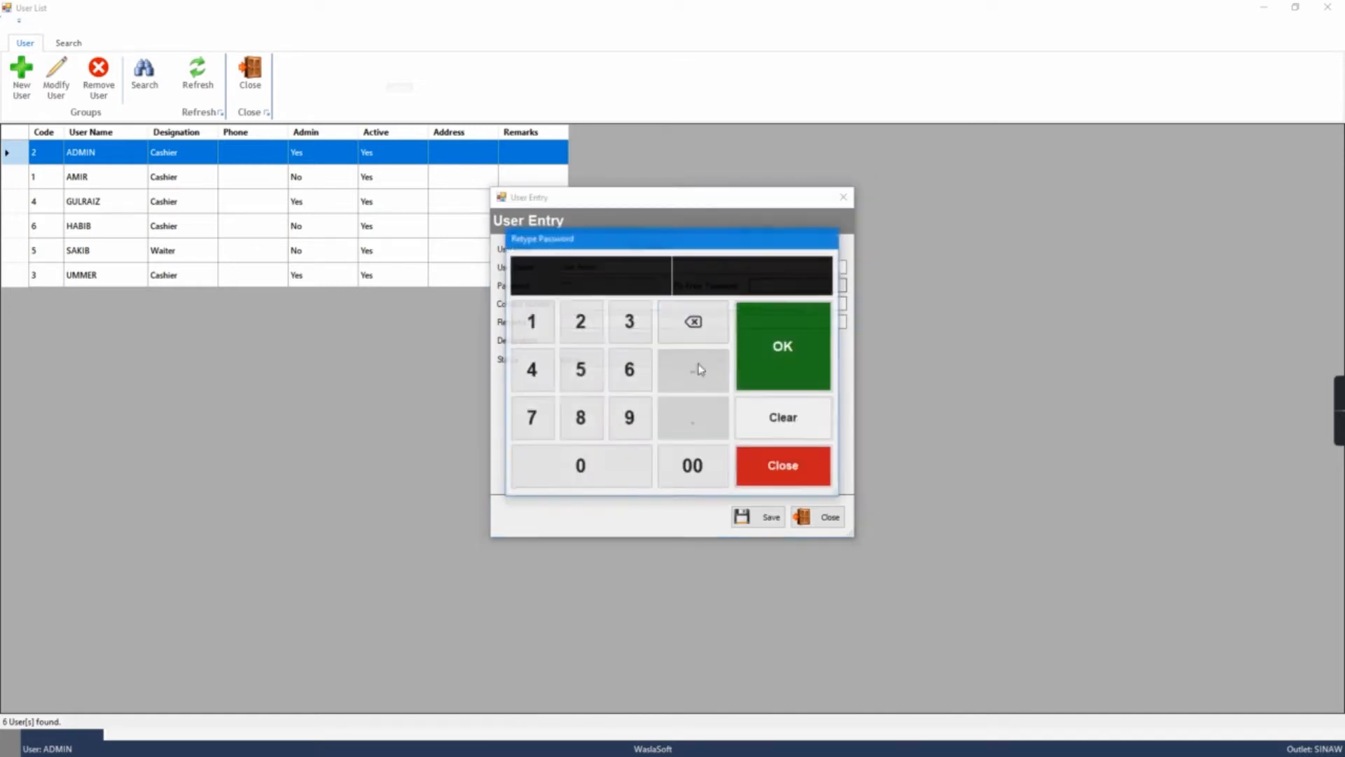
click(532, 324)
click(580, 332)
click(627, 326)
click(536, 370)
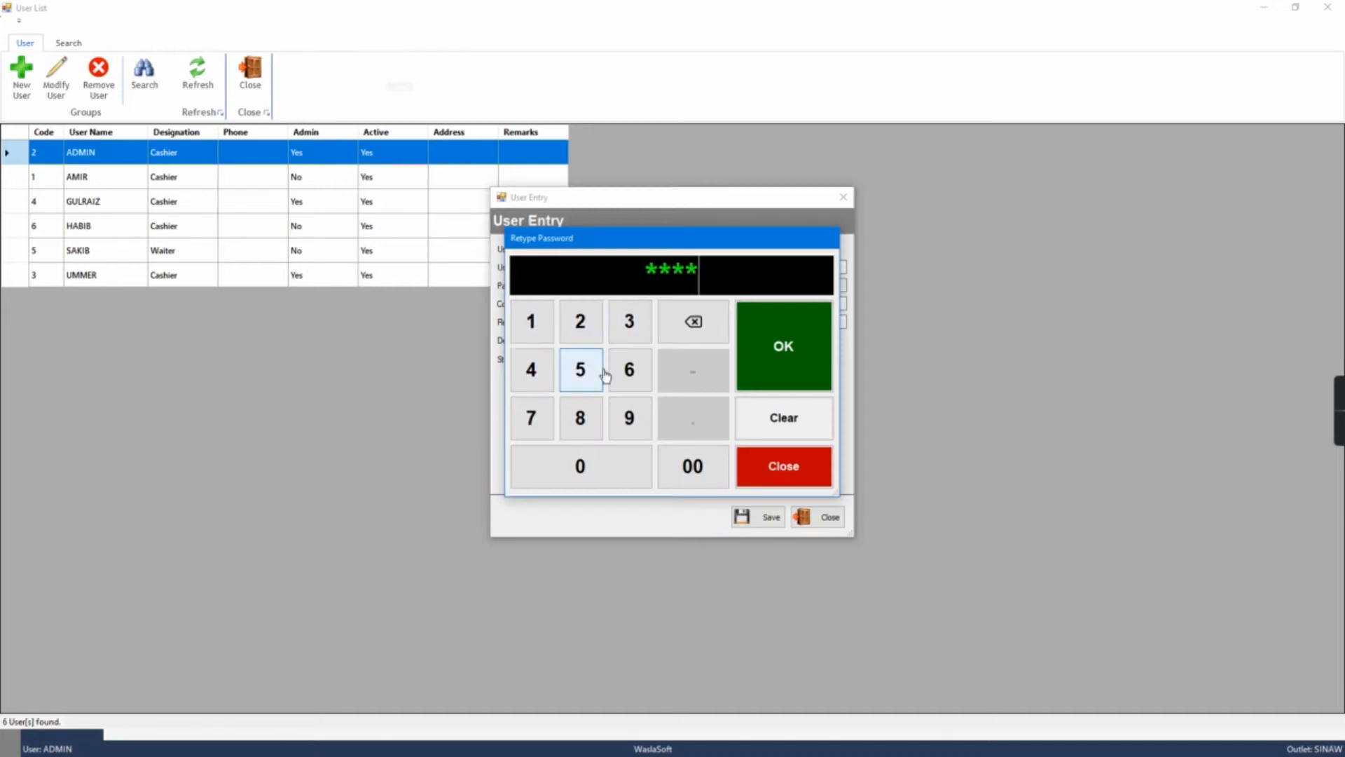
click(767, 355)
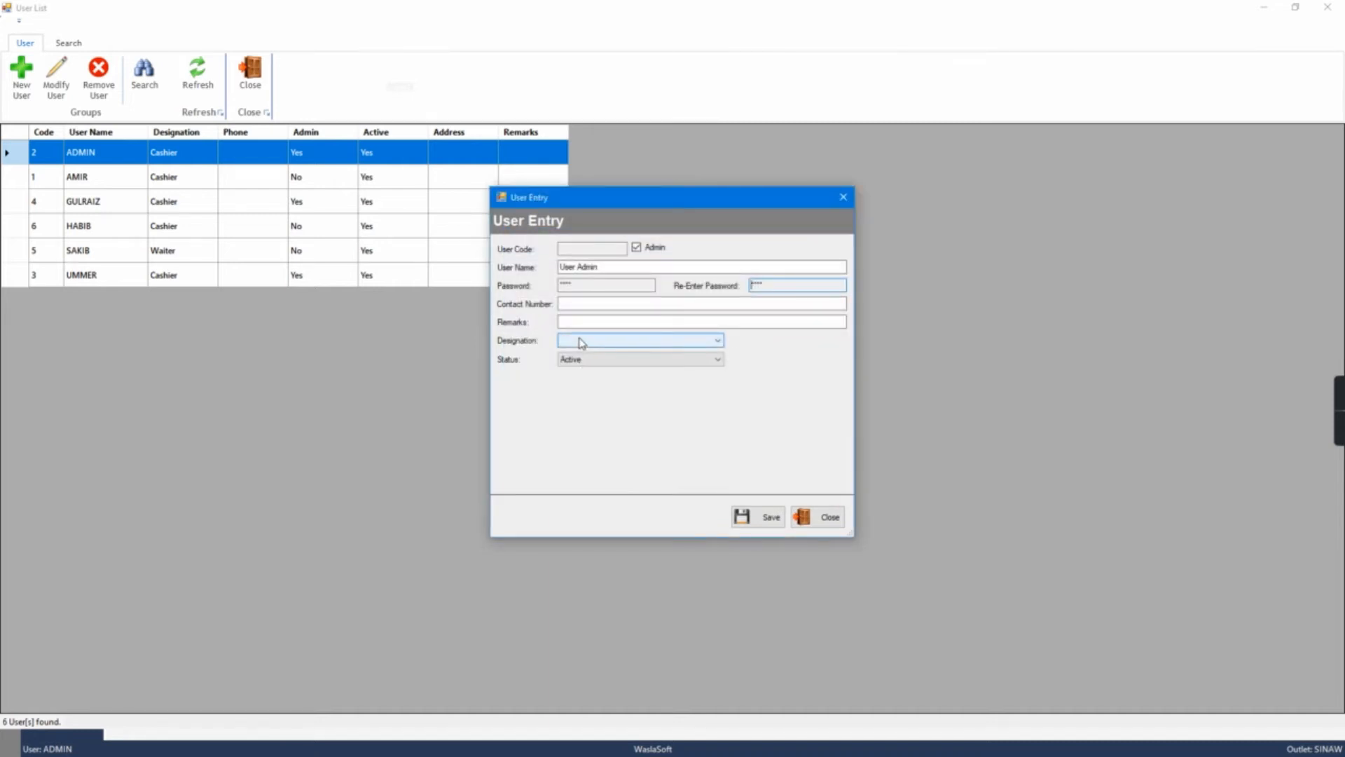
Set the new user's designation to Cashier and save the user entry
click(610, 340)
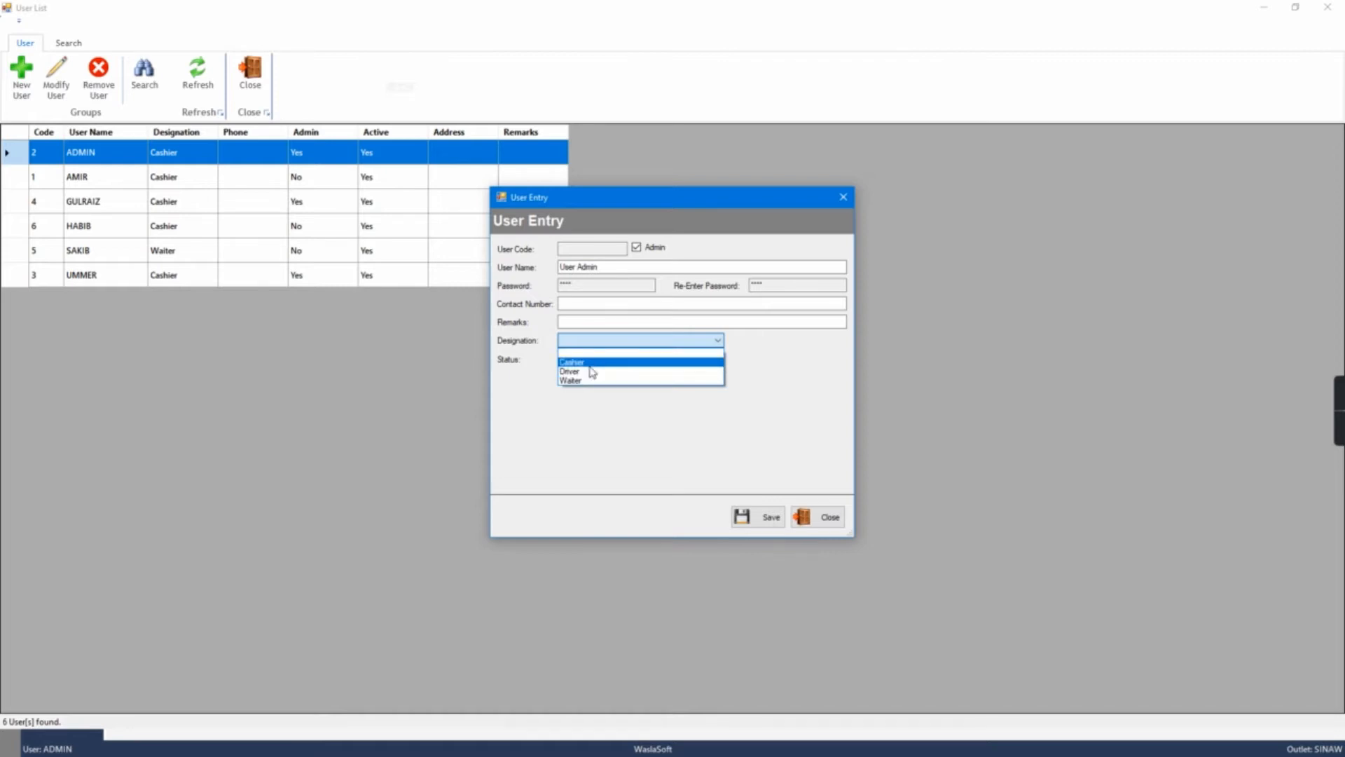
click(591, 364)
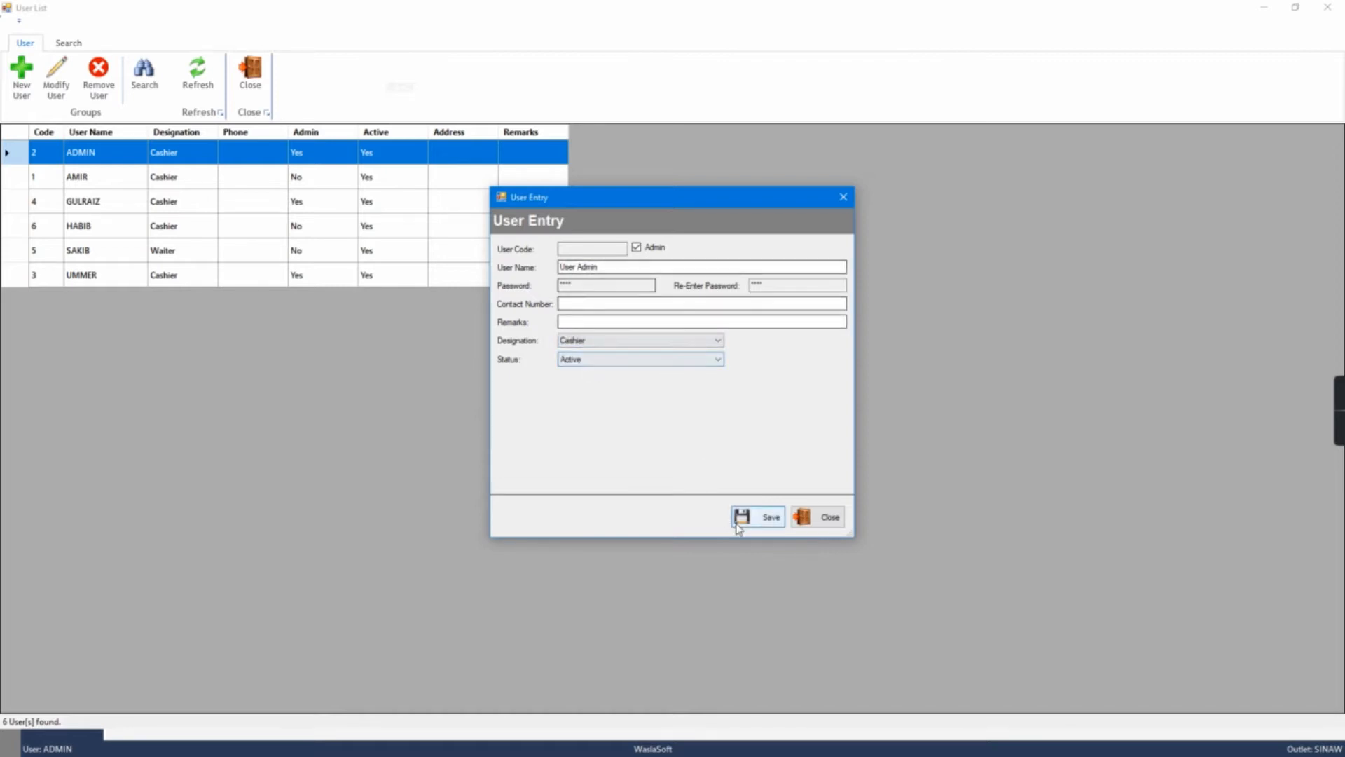
click(756, 517)
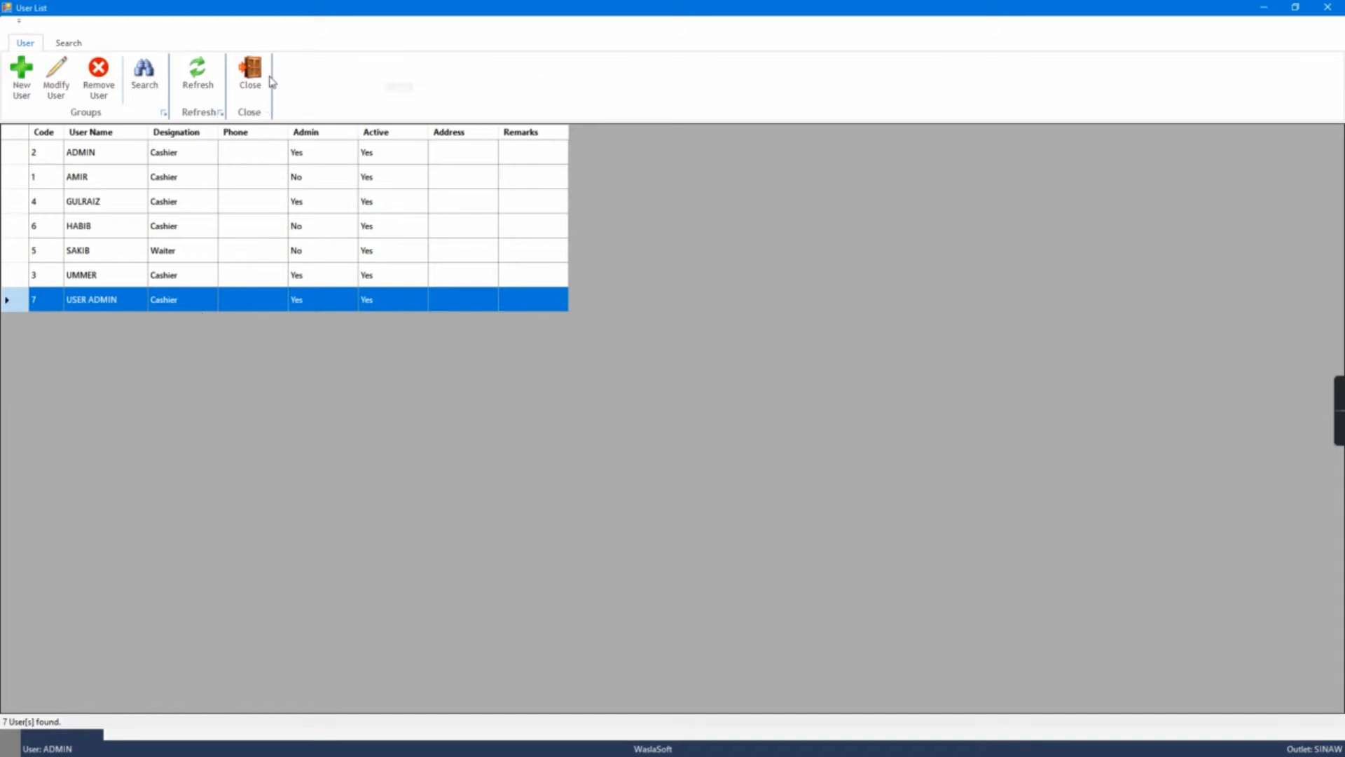
Leave the user list and the back office, and log out of the ADMIN account
click(280, 176)
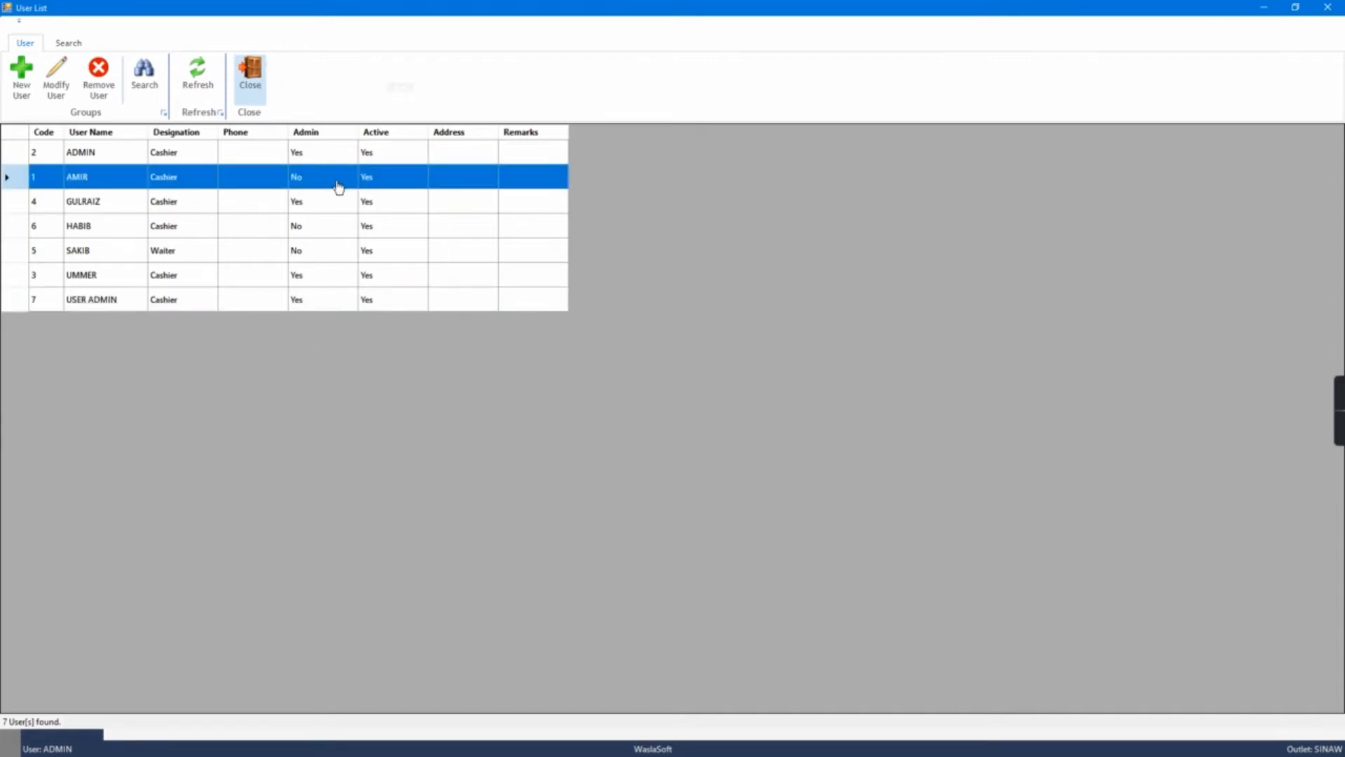
click(260, 99)
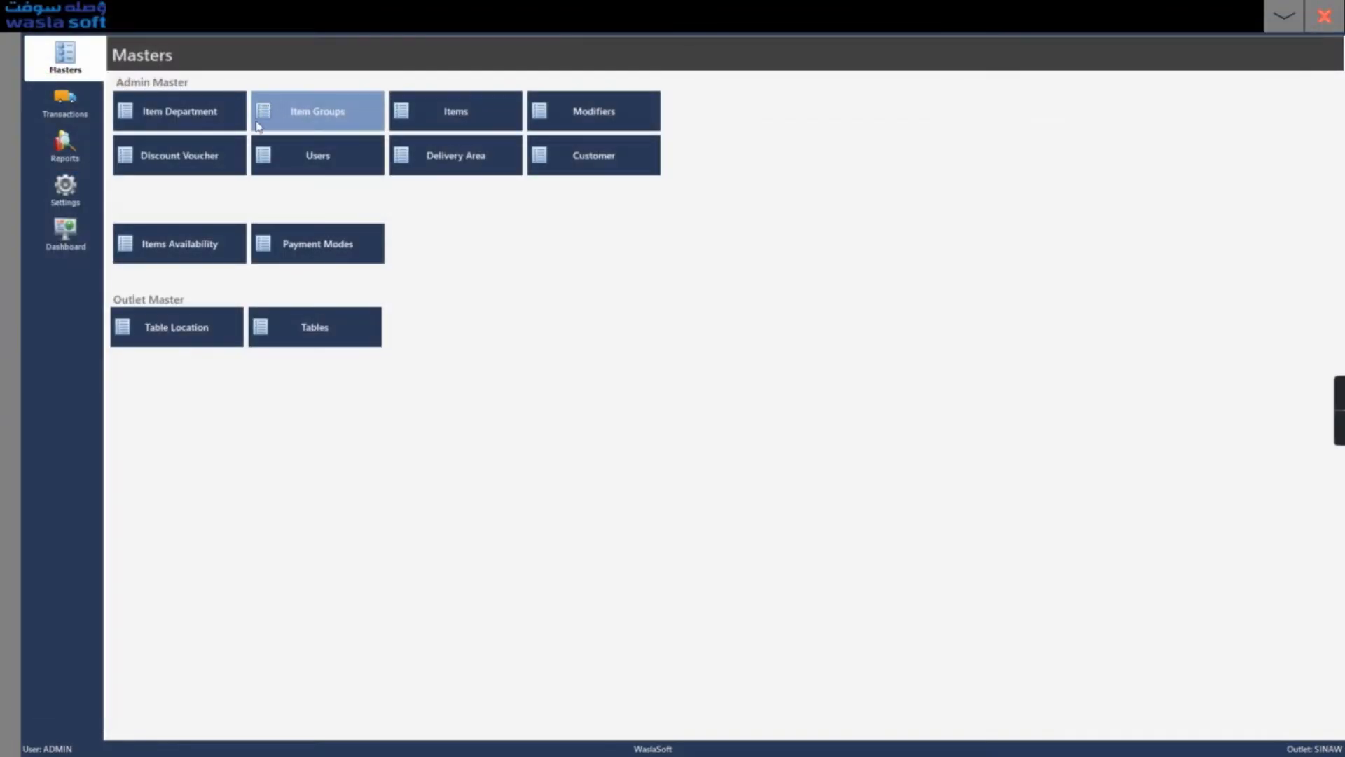
click(1324, 17)
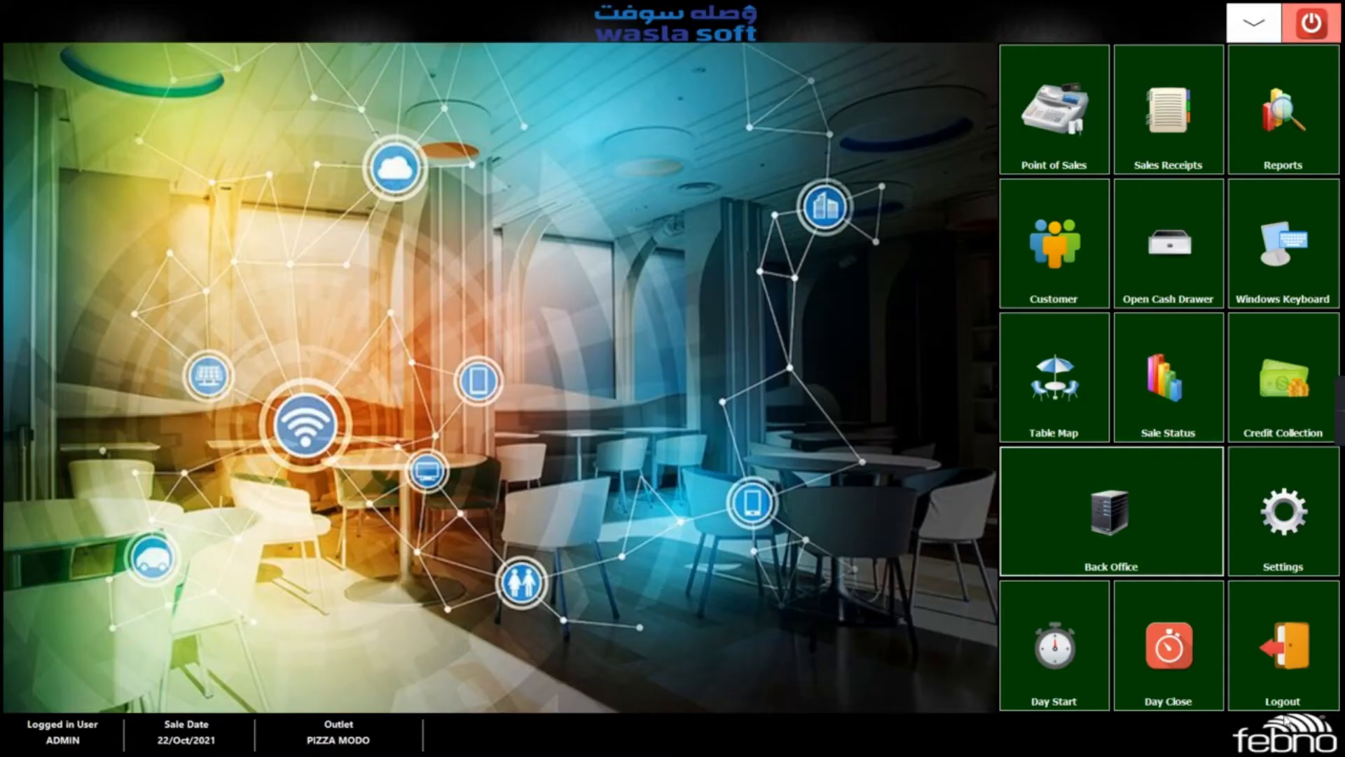
click(1281, 658)
click(639, 482)
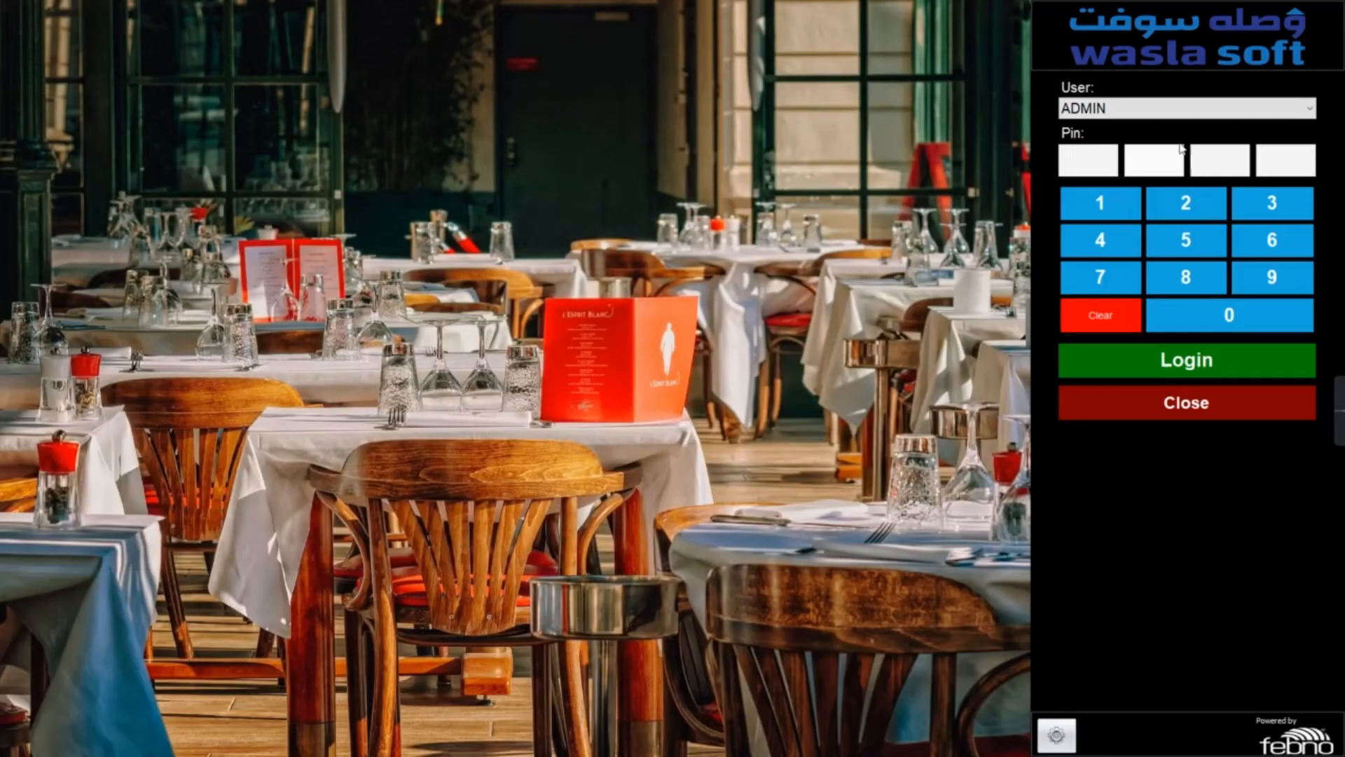
Log in as the non-admin cashier with user code 1, entering that user's PIN
click(1181, 108)
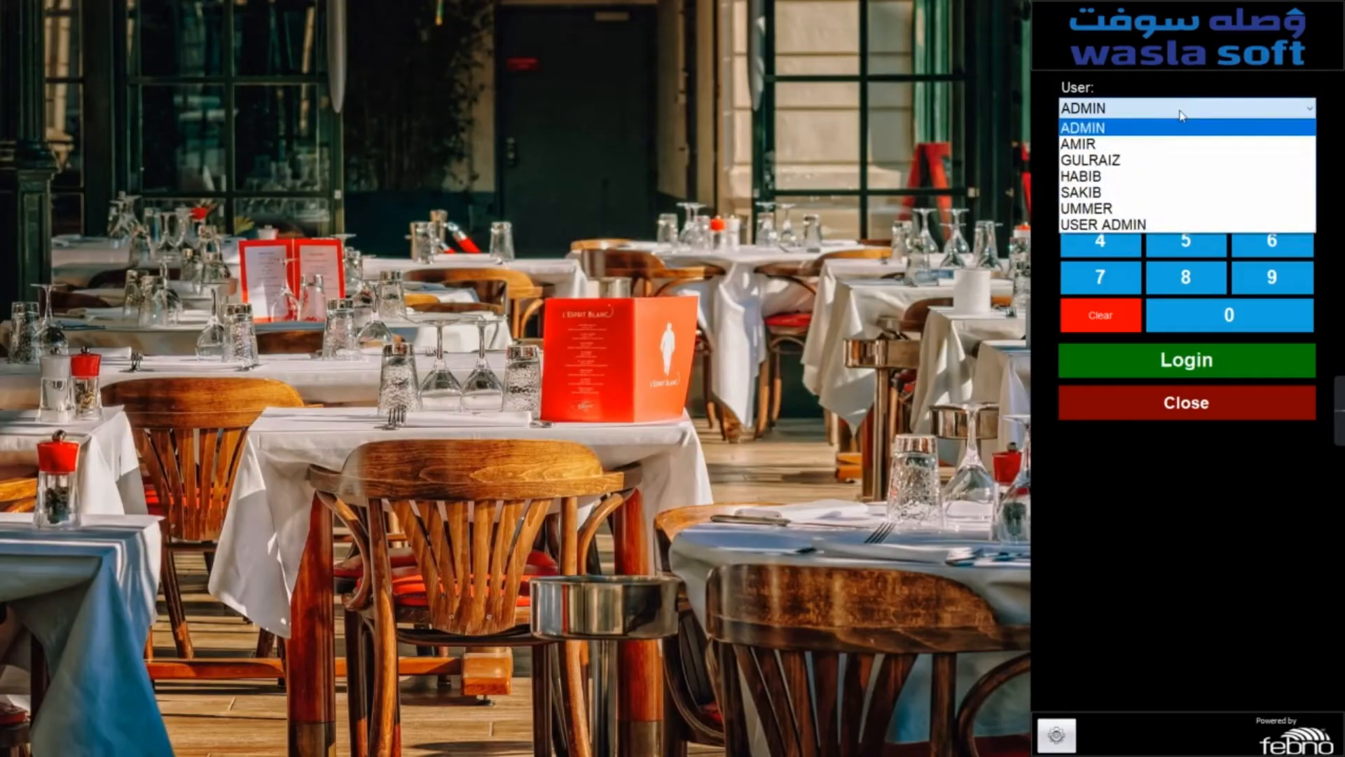
click(1174, 143)
click(1100, 203)
click(1185, 203)
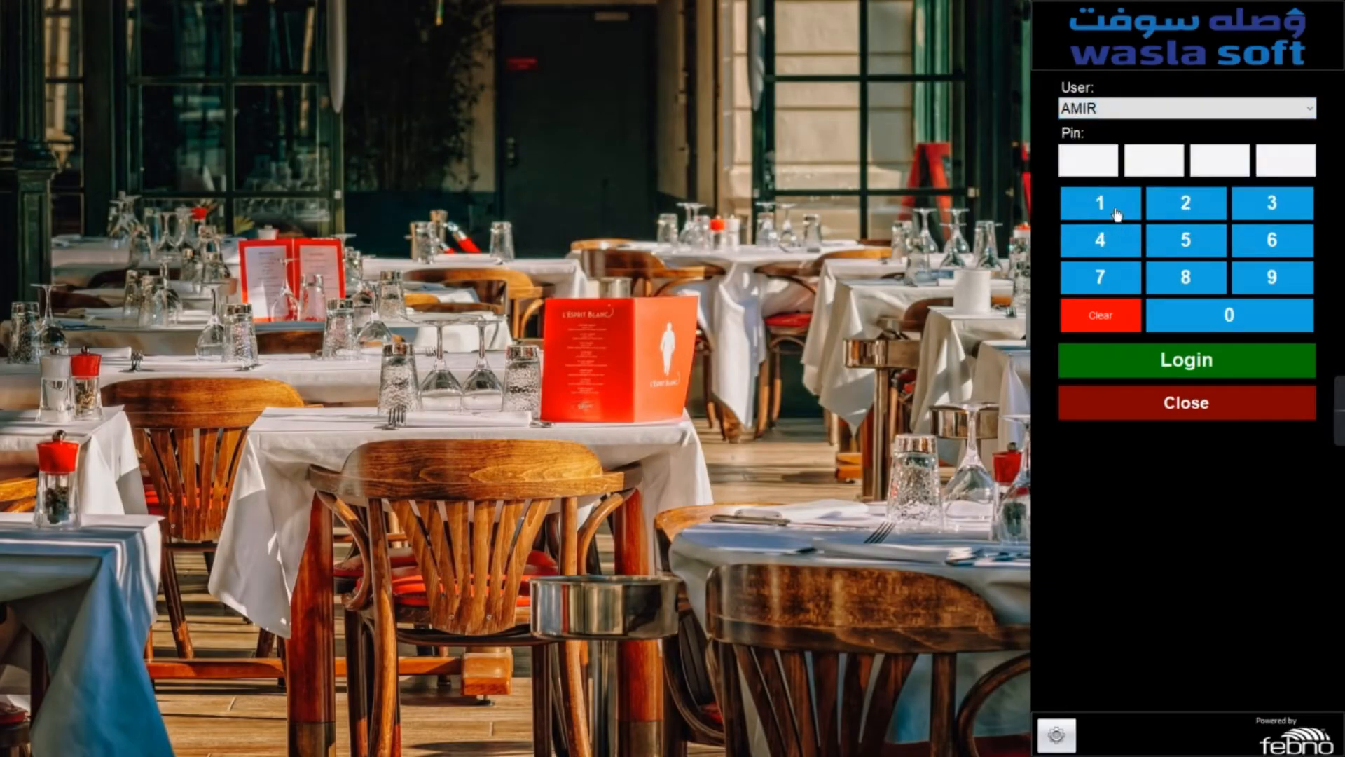
click(1245, 212)
click(1121, 242)
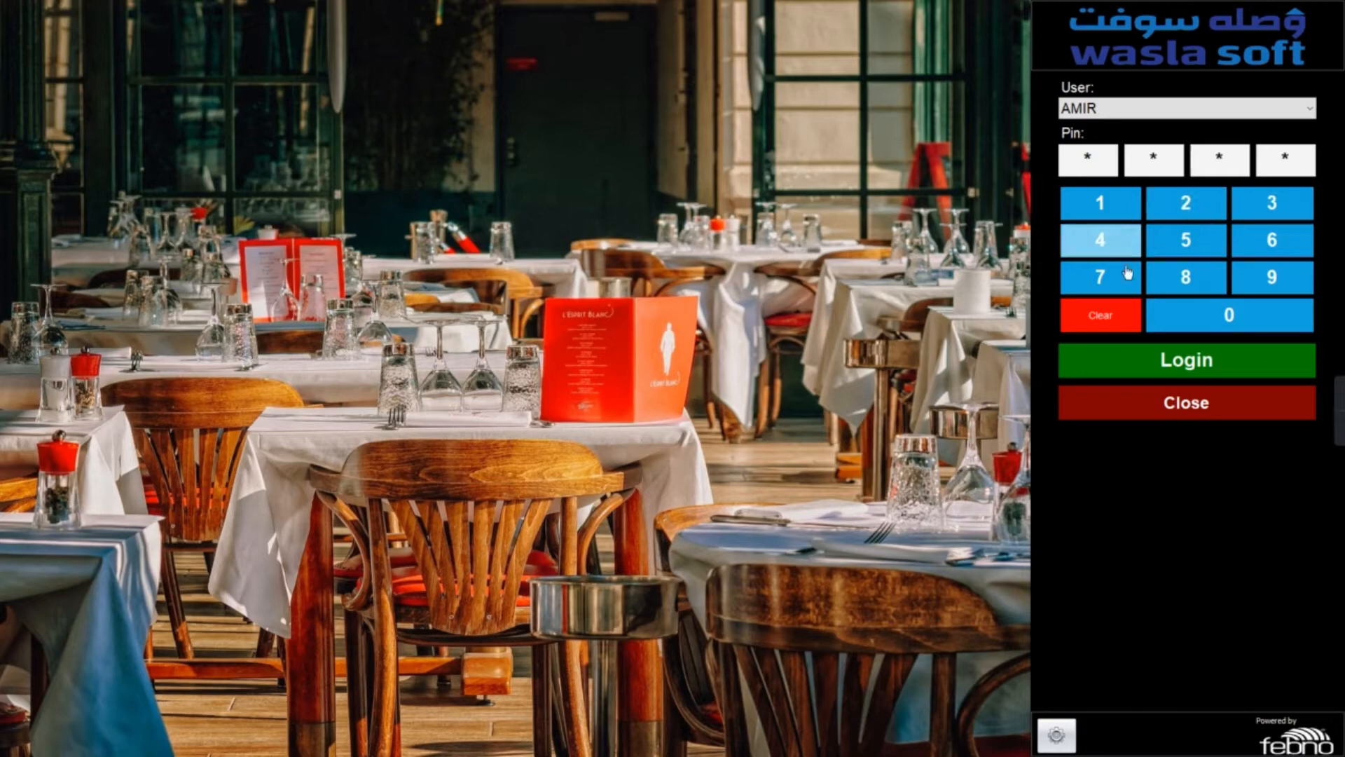
click(1160, 365)
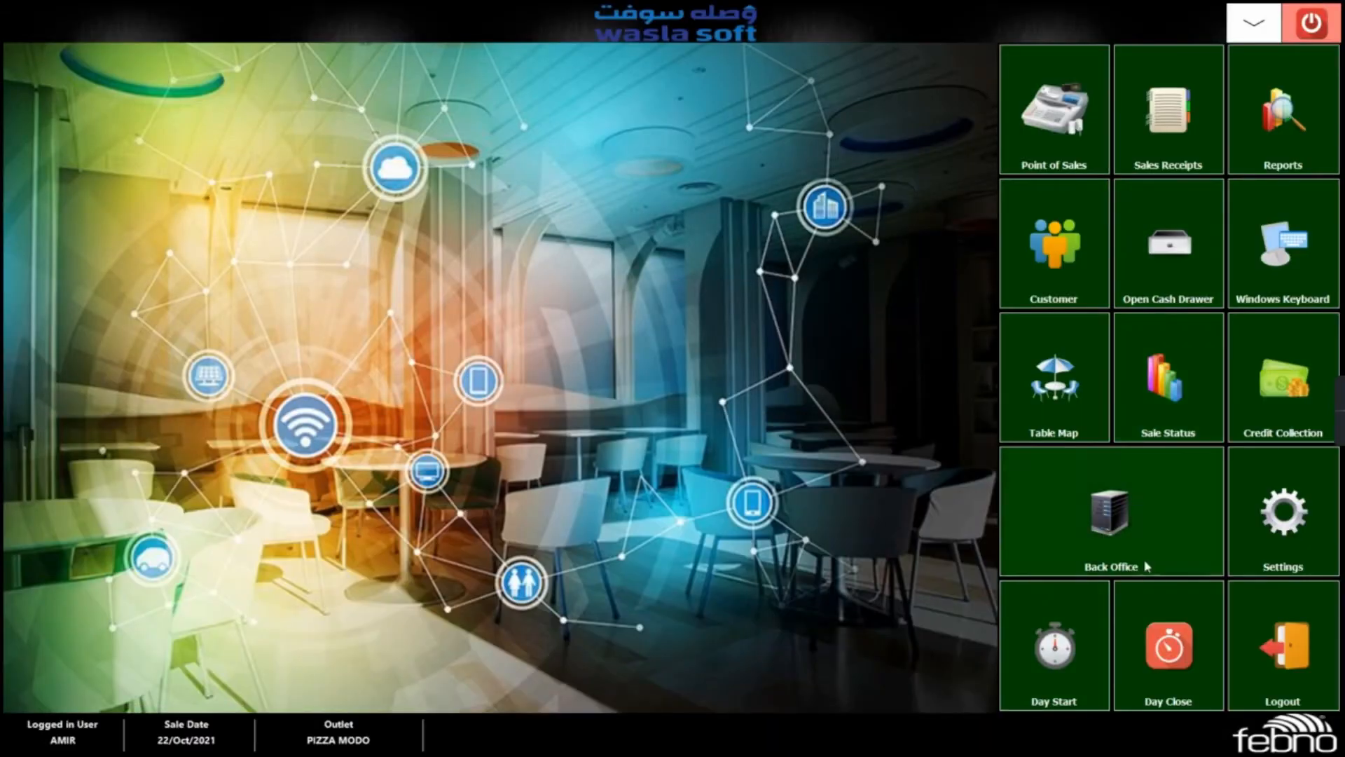
Try to open the back office as the non-admin cashier
click(1134, 547)
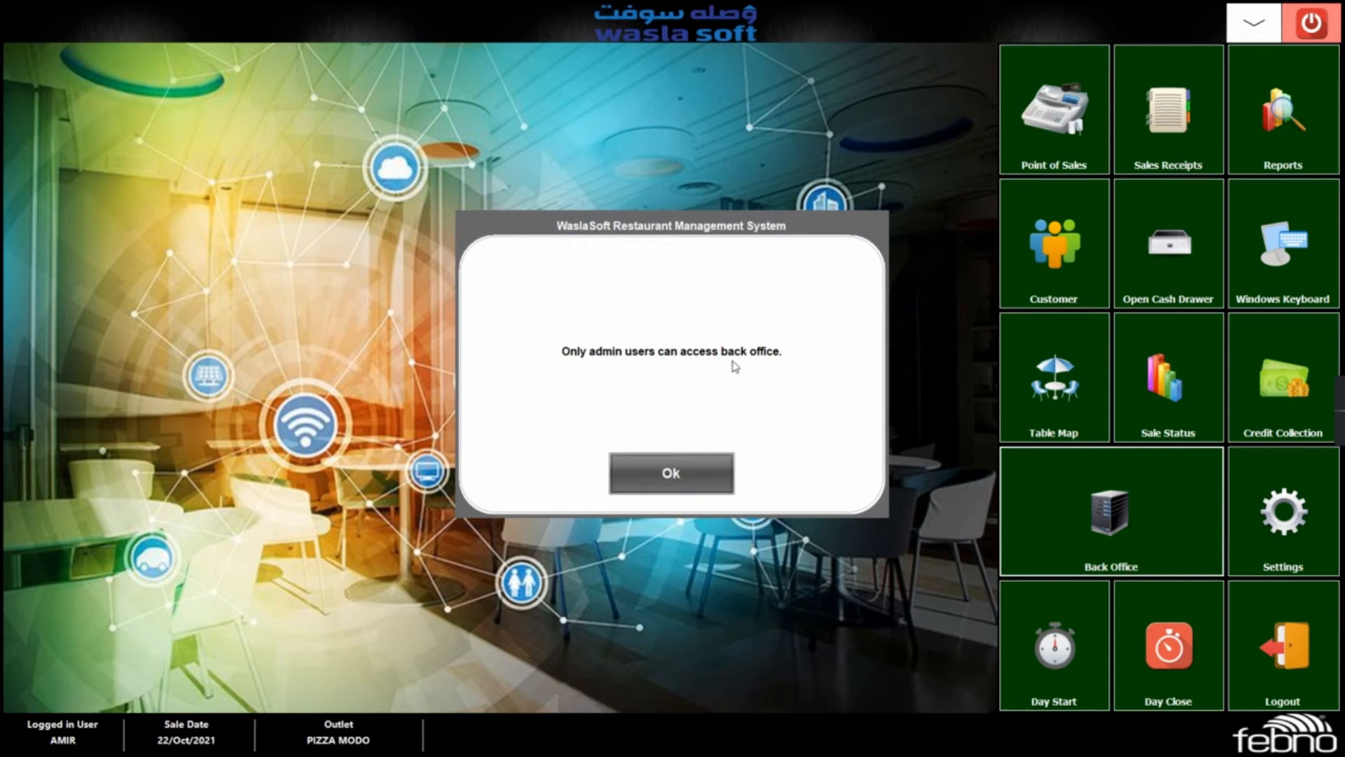
click(678, 475)
click(1082, 515)
click(712, 485)
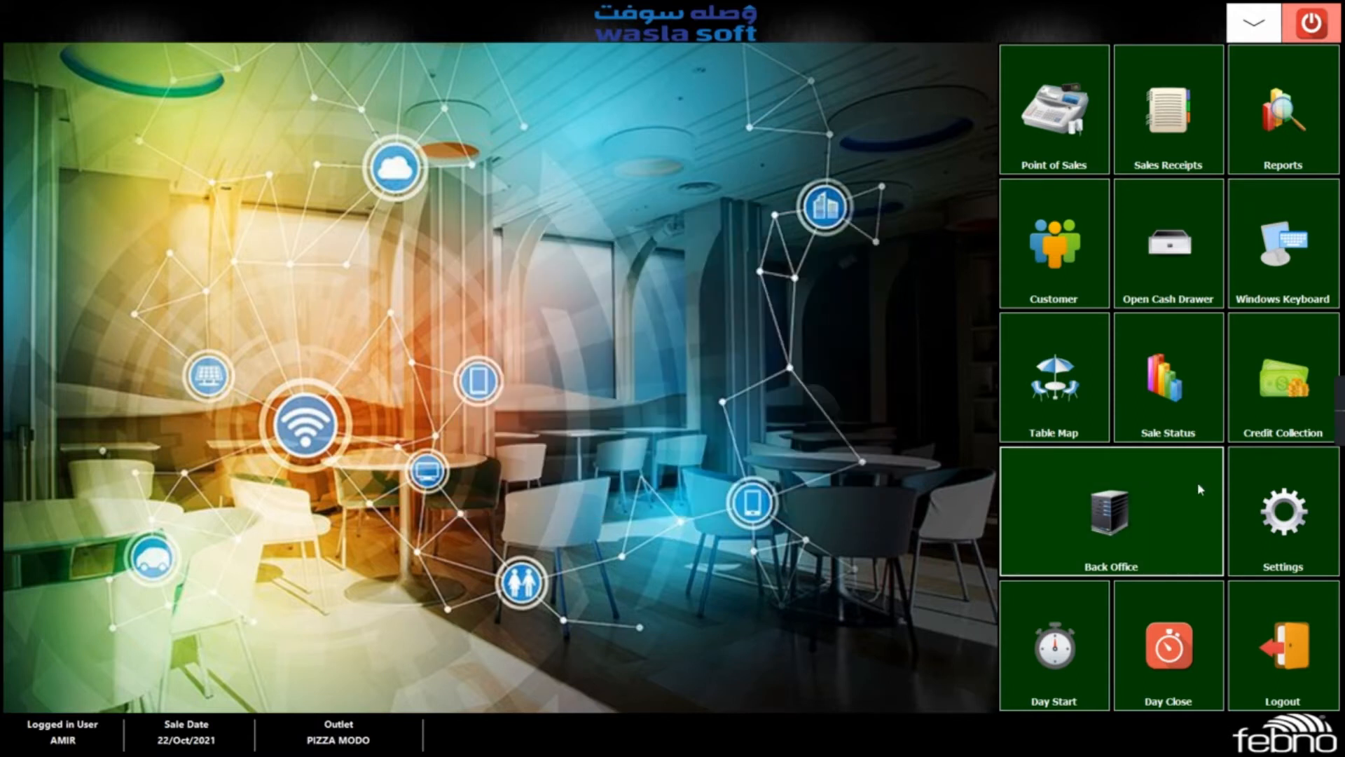
Log out of the cashier account and log in as ADMIN with the PIN
click(1291, 648)
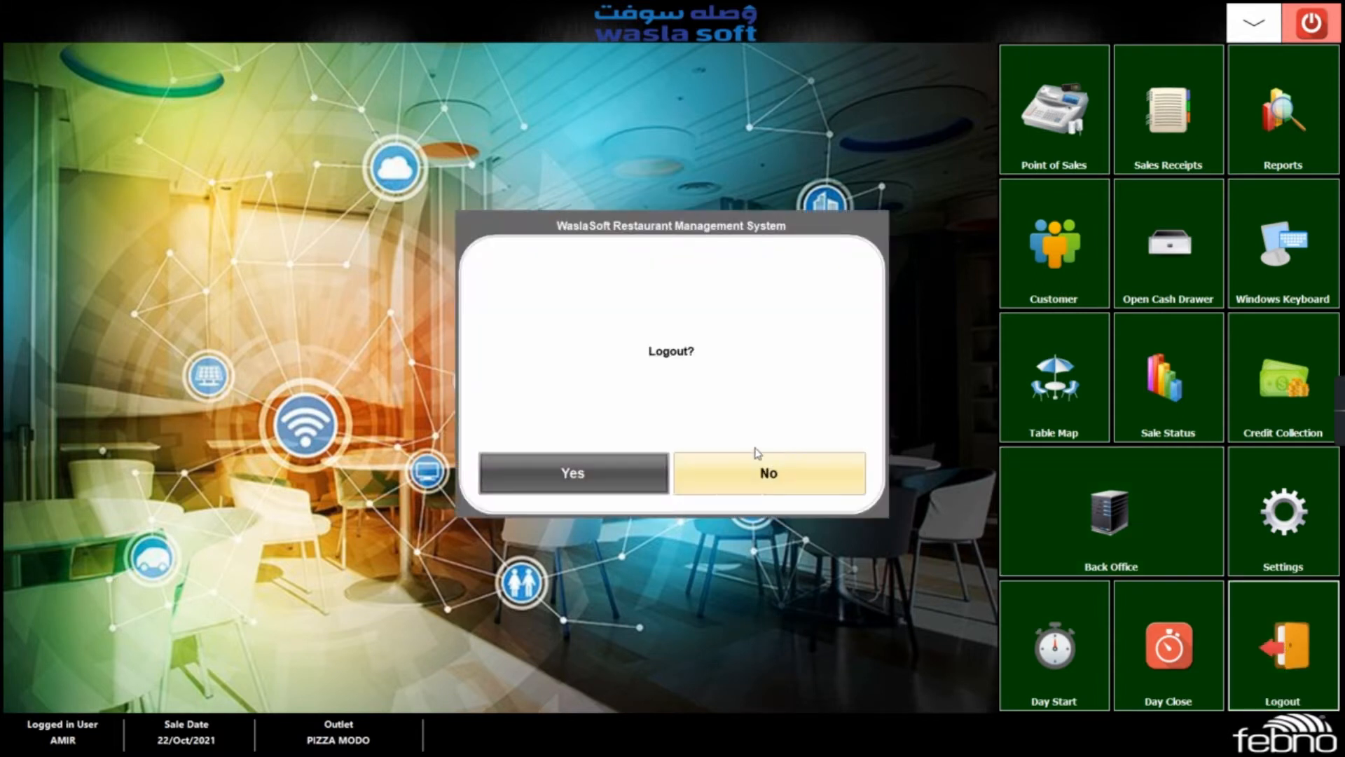
click(623, 471)
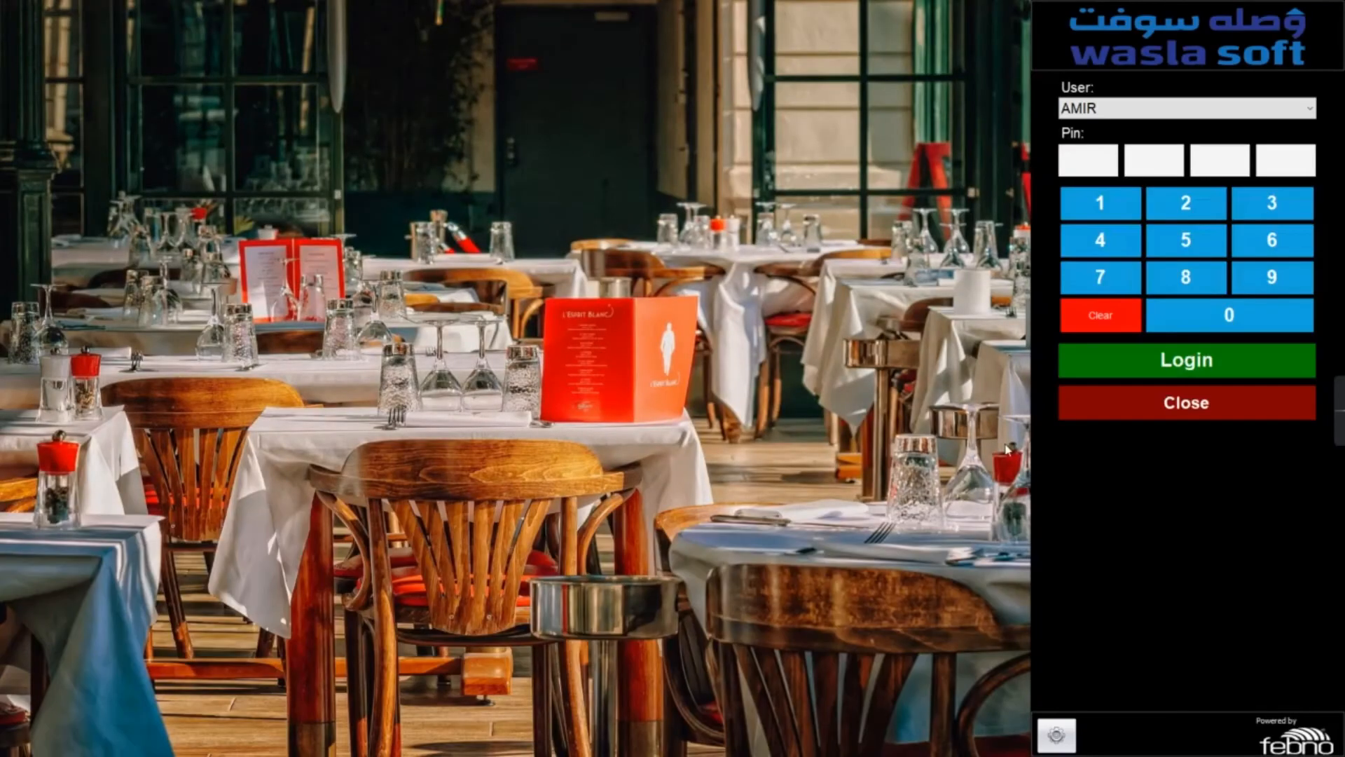
click(1118, 110)
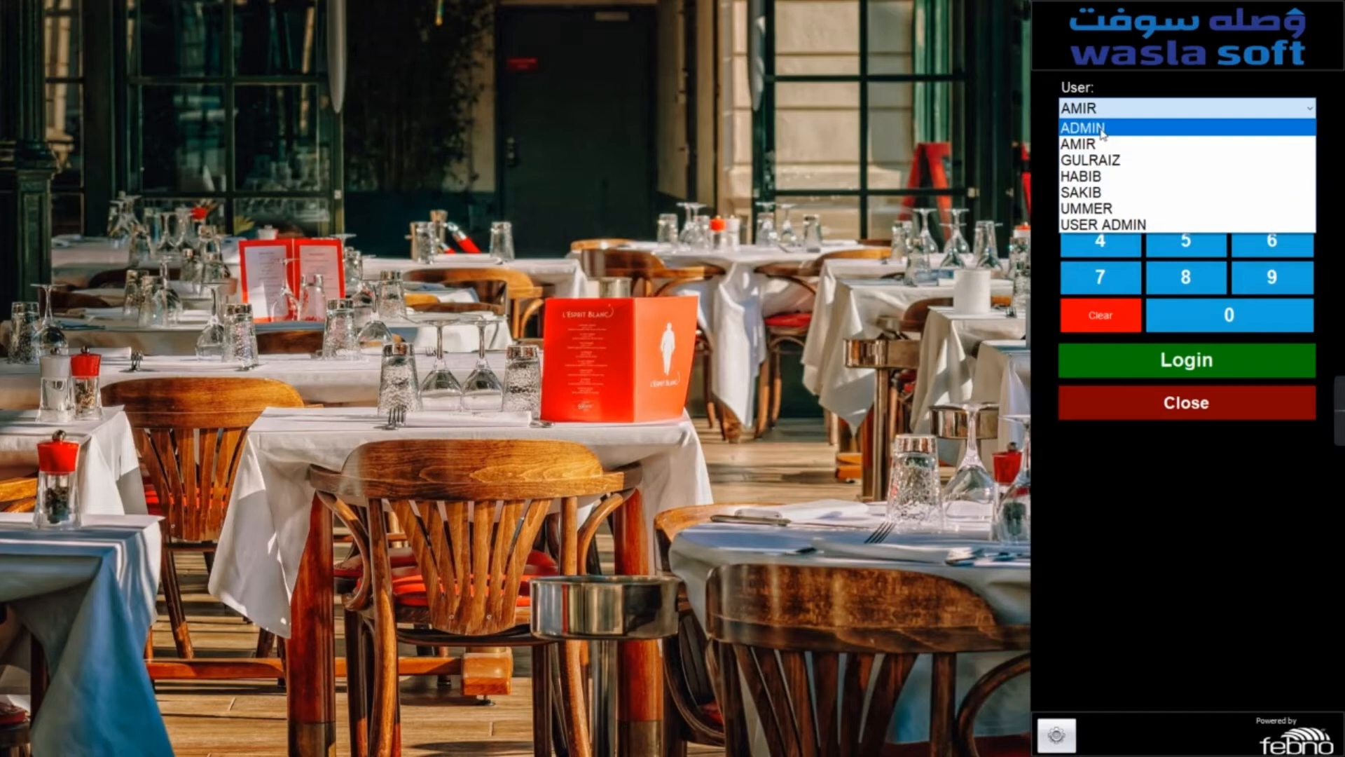
click(1103, 128)
click(1101, 203)
click(1166, 205)
click(1270, 208)
click(1100, 240)
click(1131, 359)
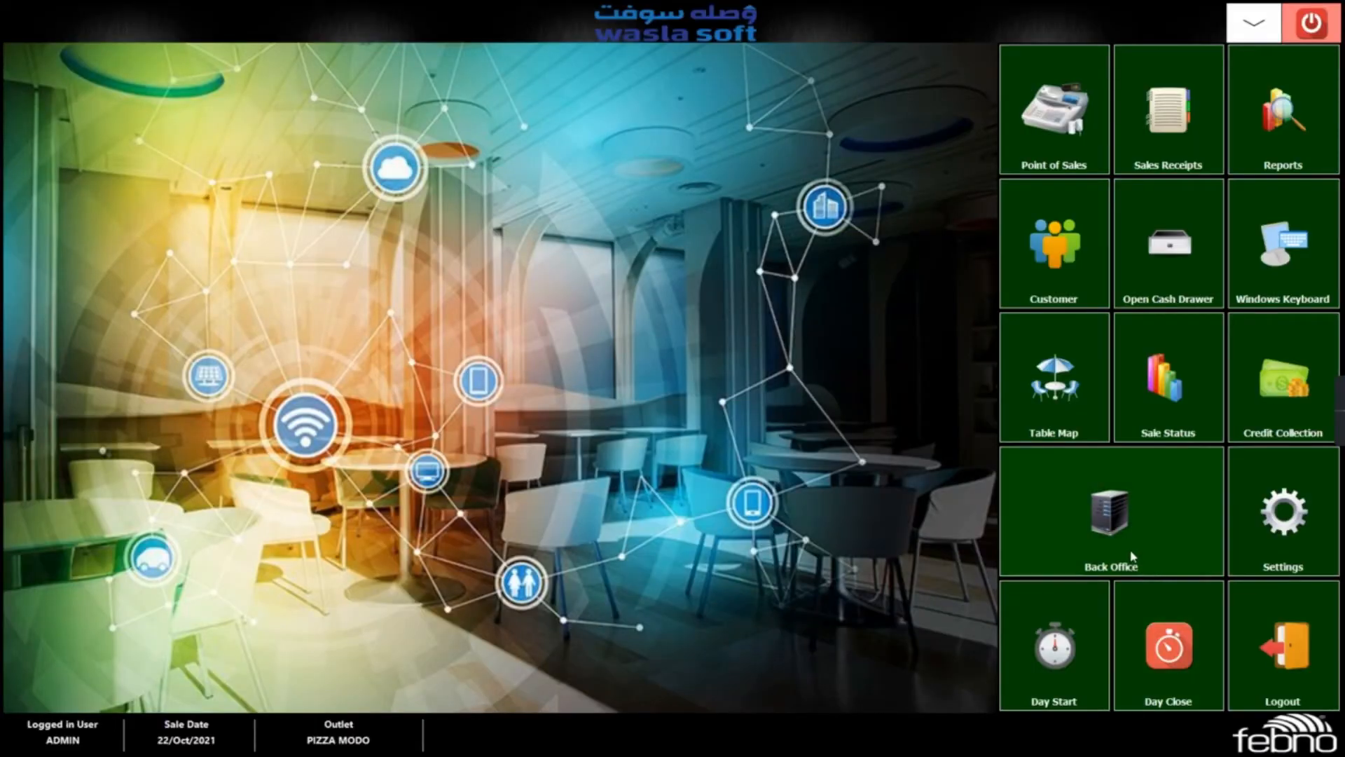
Open the back office user list and bring up the Waiter user's entry for modification
click(1132, 554)
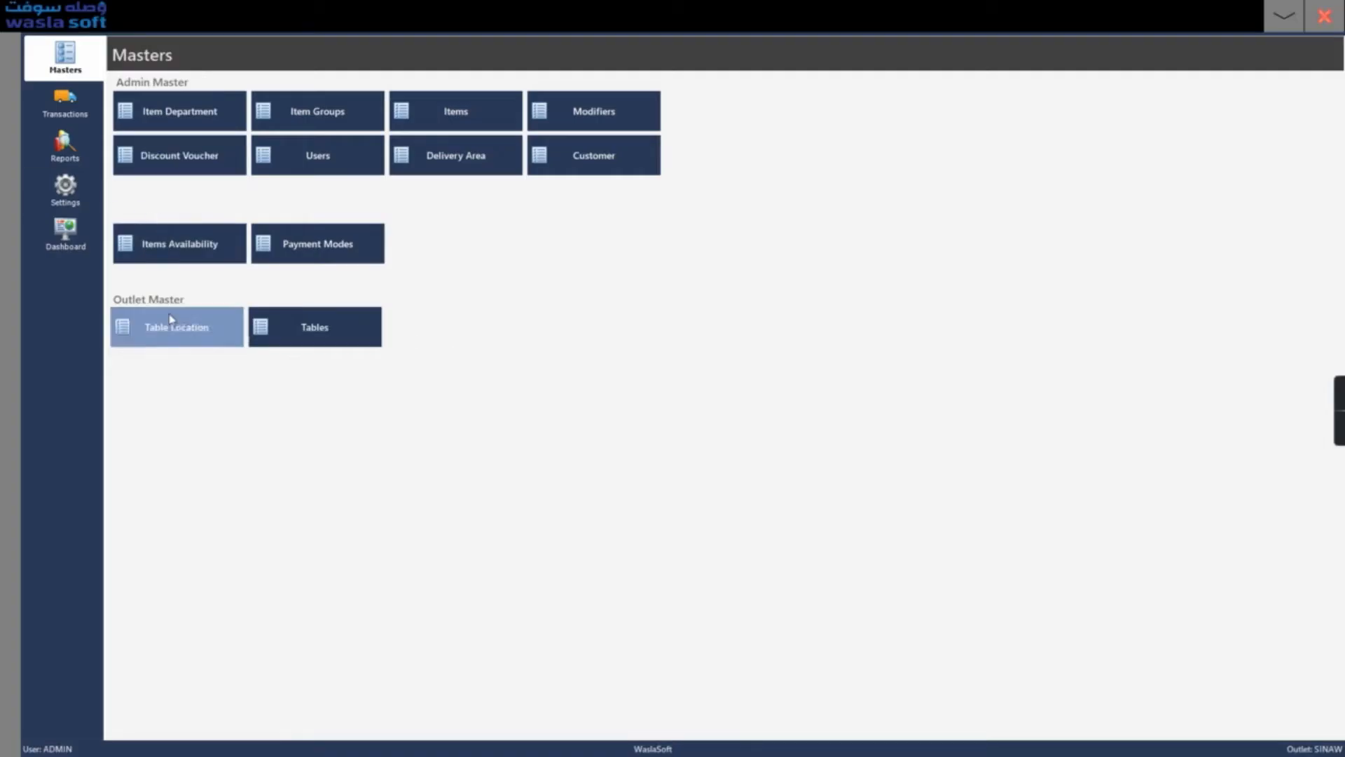
click(81, 106)
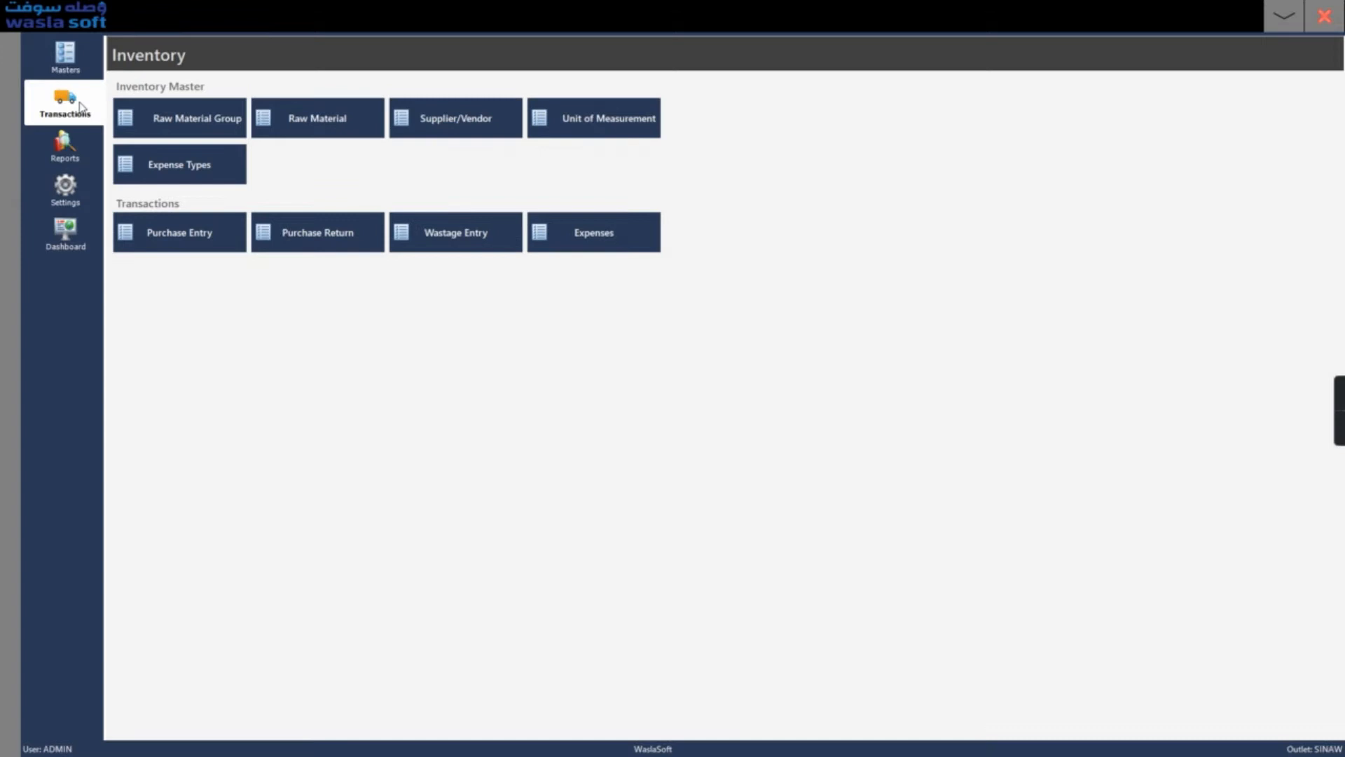
click(75, 67)
click(356, 165)
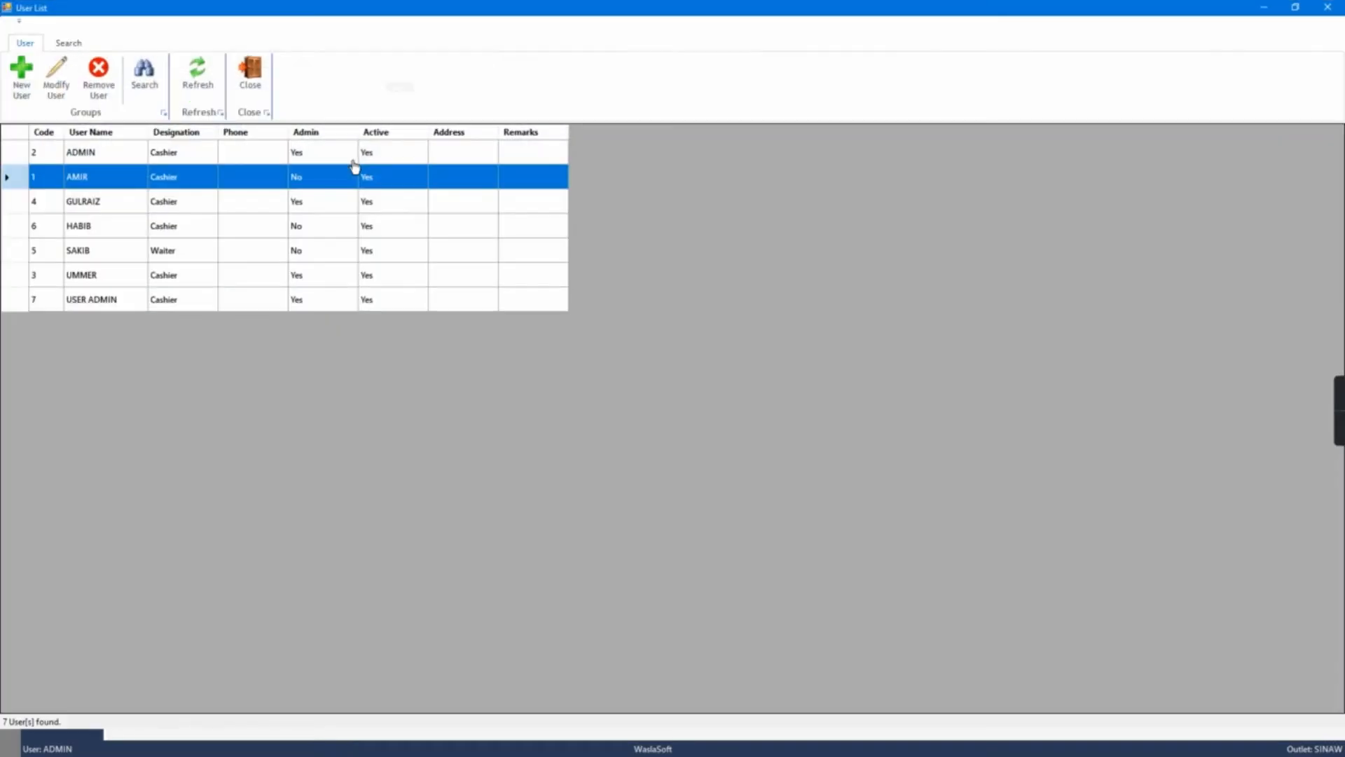
click(98, 260)
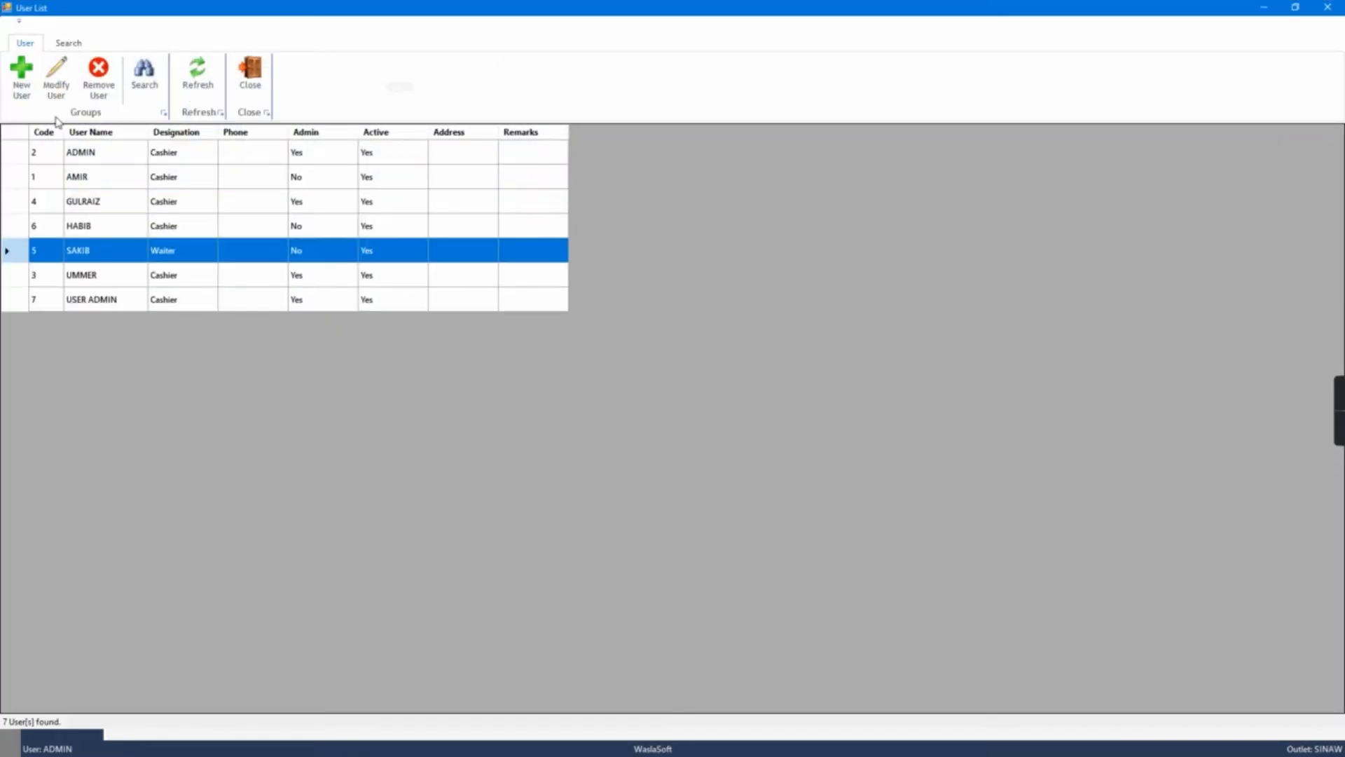
click(56, 77)
Enter a new numeric password for the Waiter user
click(598, 285)
click(550, 328)
click(580, 321)
click(629, 321)
click(531, 369)
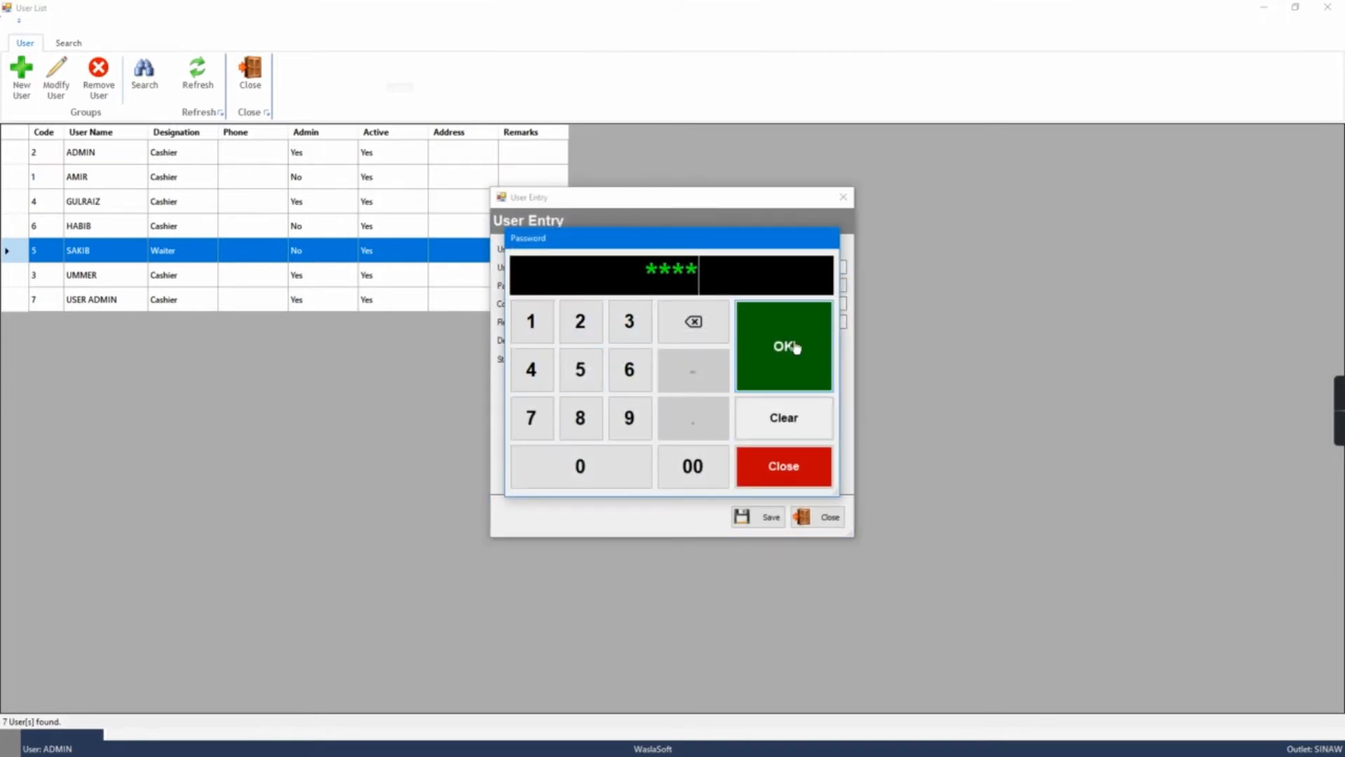
click(783, 346)
Re-enter the Waiter user's password for confirmation and save the modified entry
click(785, 285)
click(531, 321)
click(580, 321)
click(627, 325)
click(531, 369)
click(763, 357)
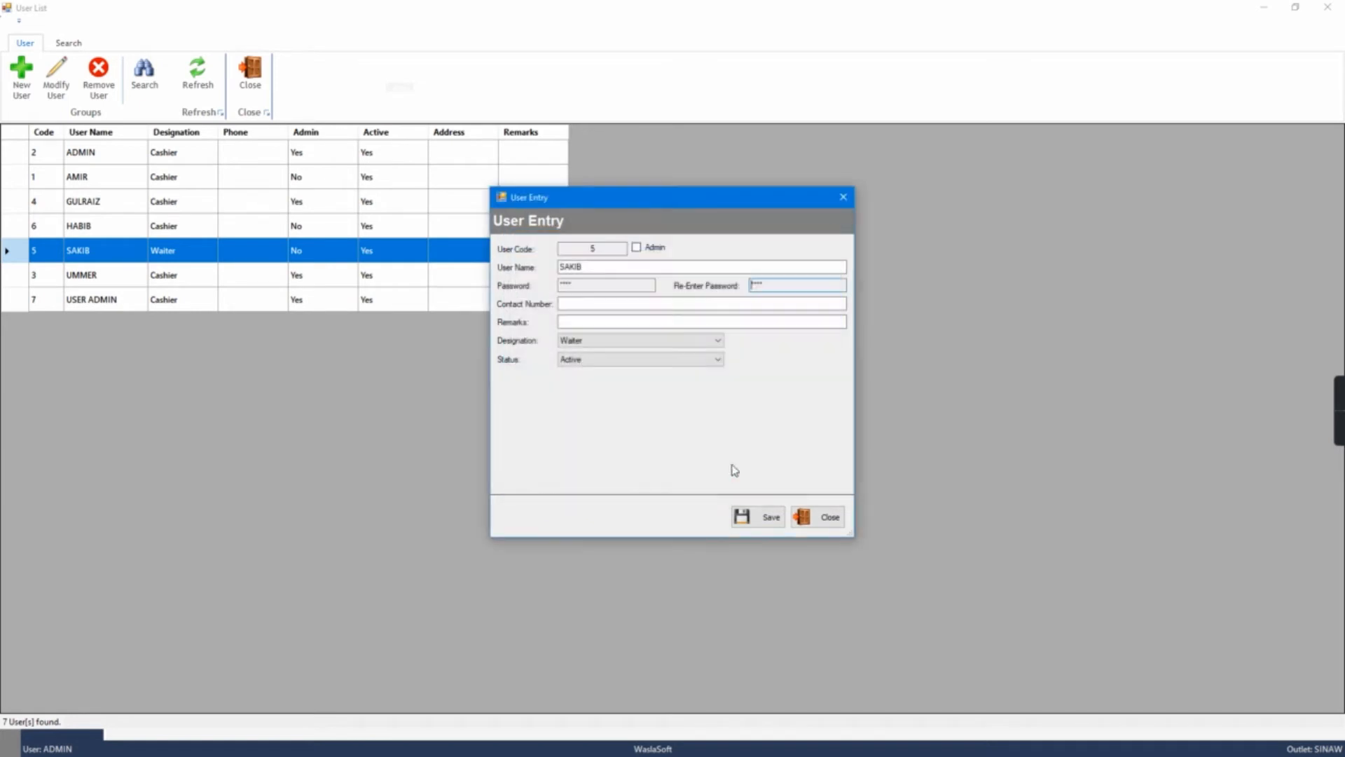
click(742, 519)
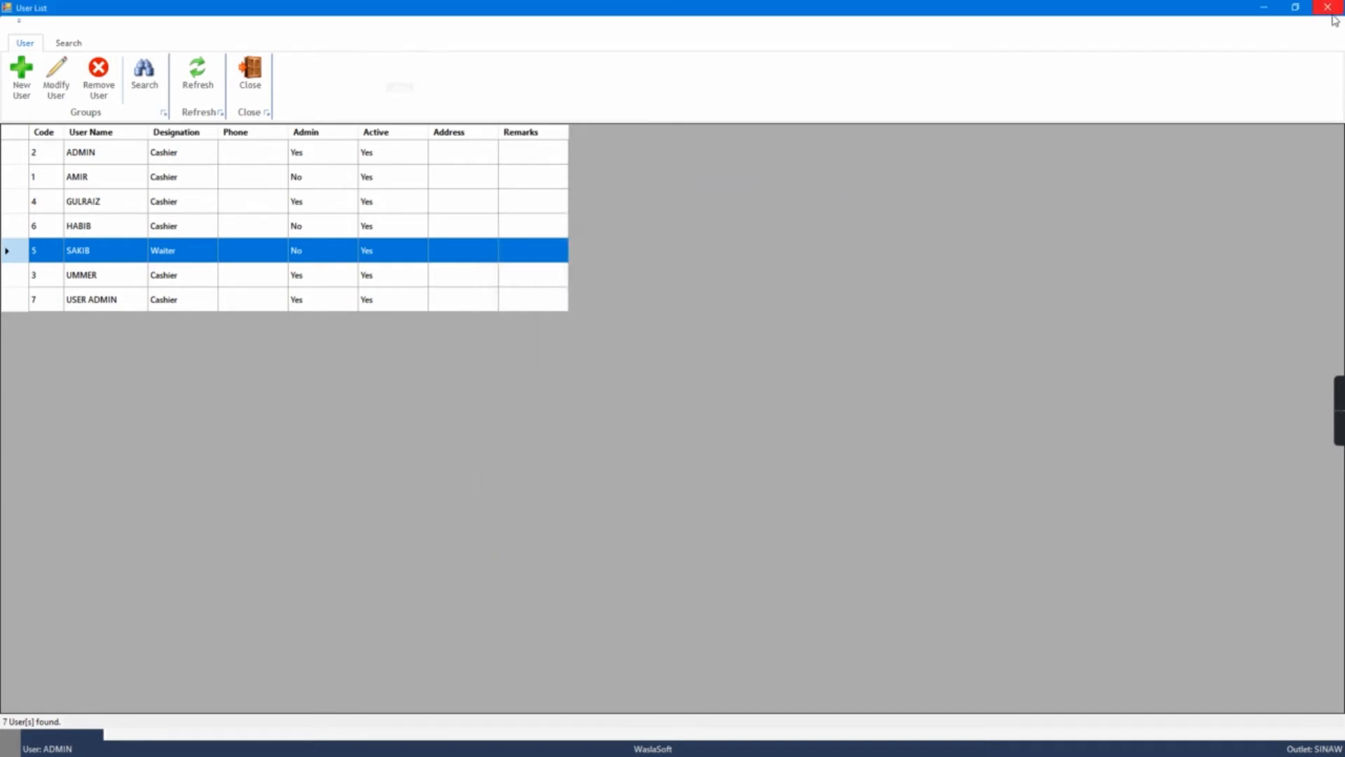
Close the user list and the back office, and log out of ADMIN
click(1327, 7)
click(1324, 15)
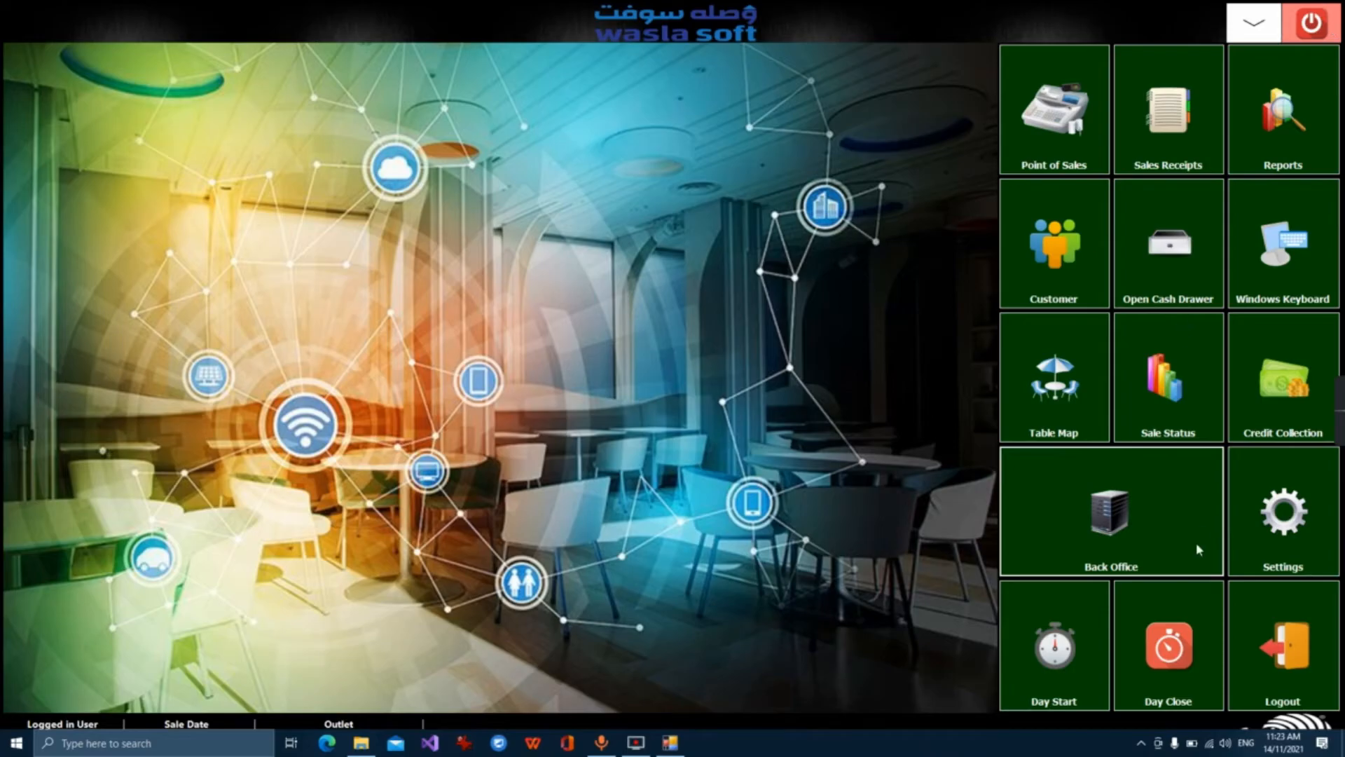
click(1267, 662)
click(597, 469)
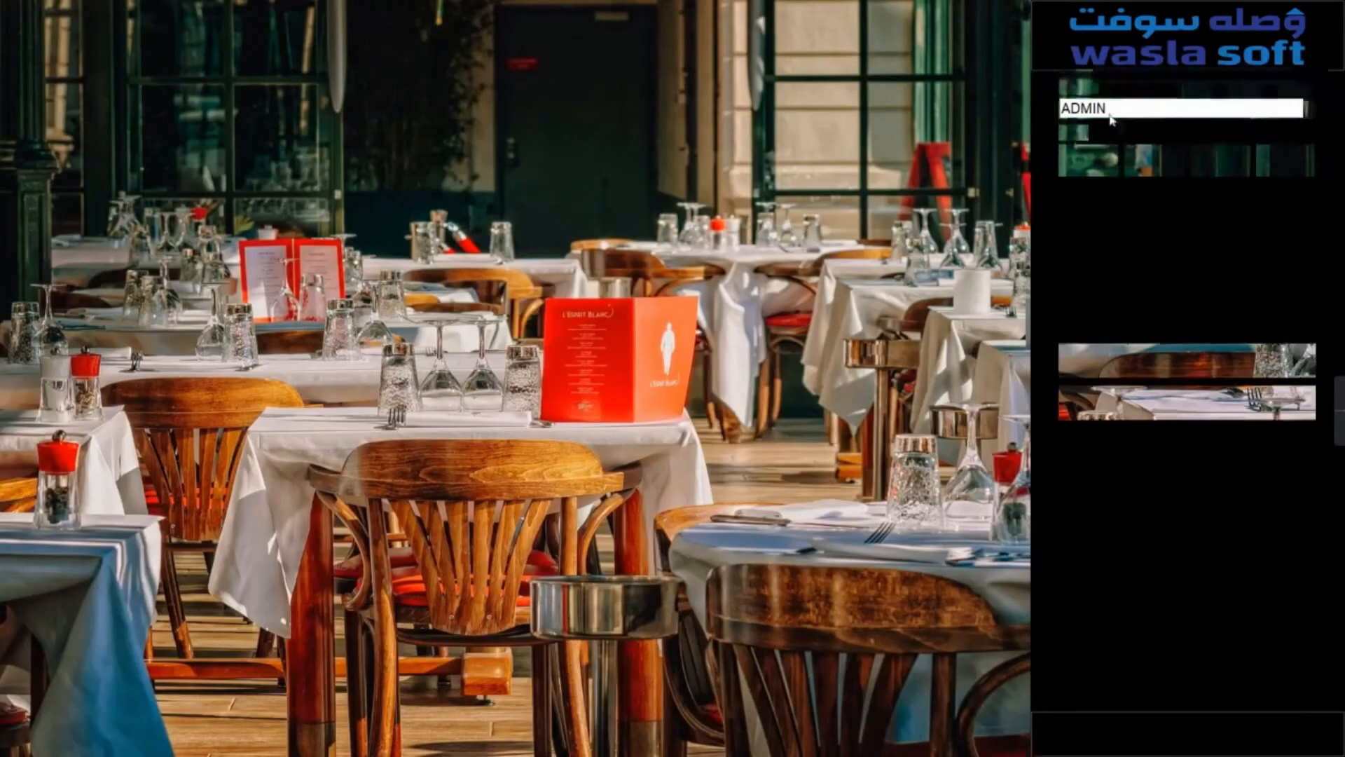
Log in as the Waiter user by entering that user's PIN
click(1112, 111)
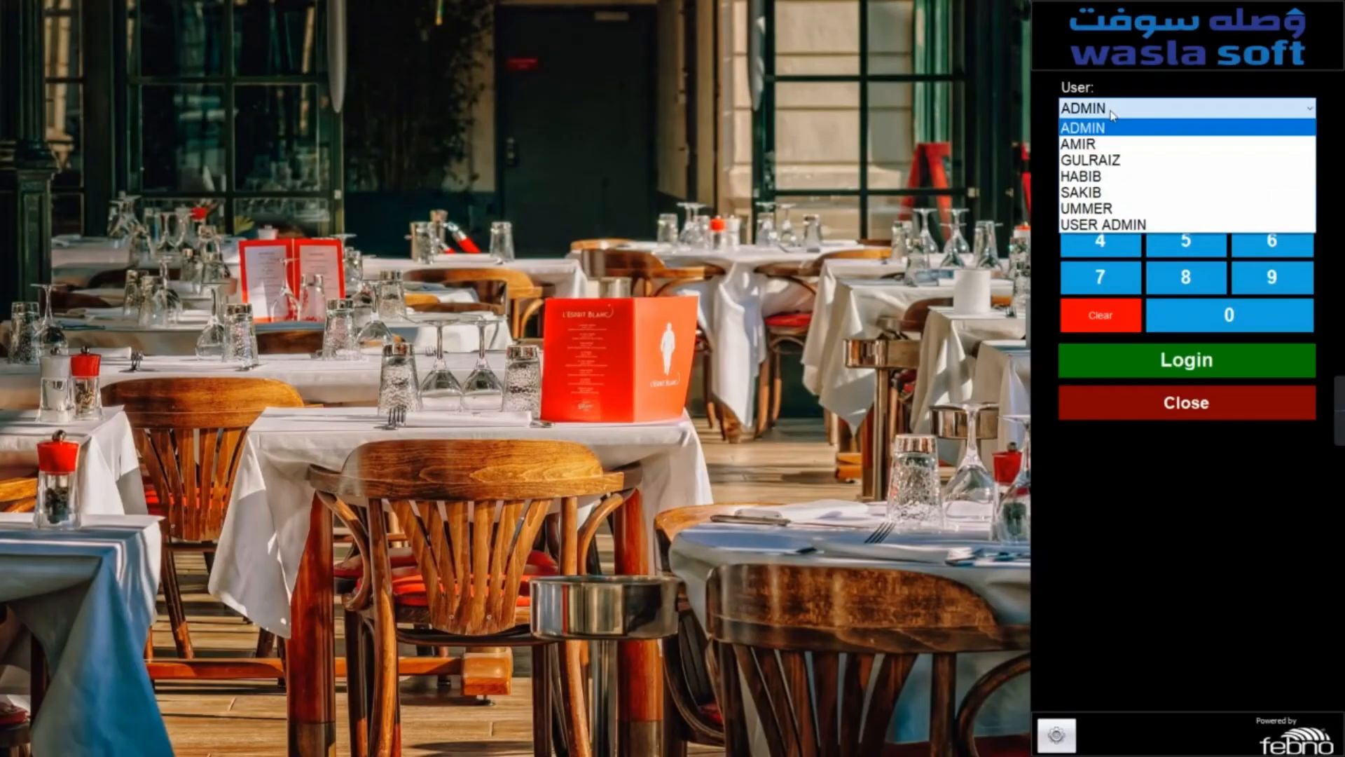
click(1105, 193)
click(1098, 203)
click(1181, 204)
click(1270, 203)
click(1108, 249)
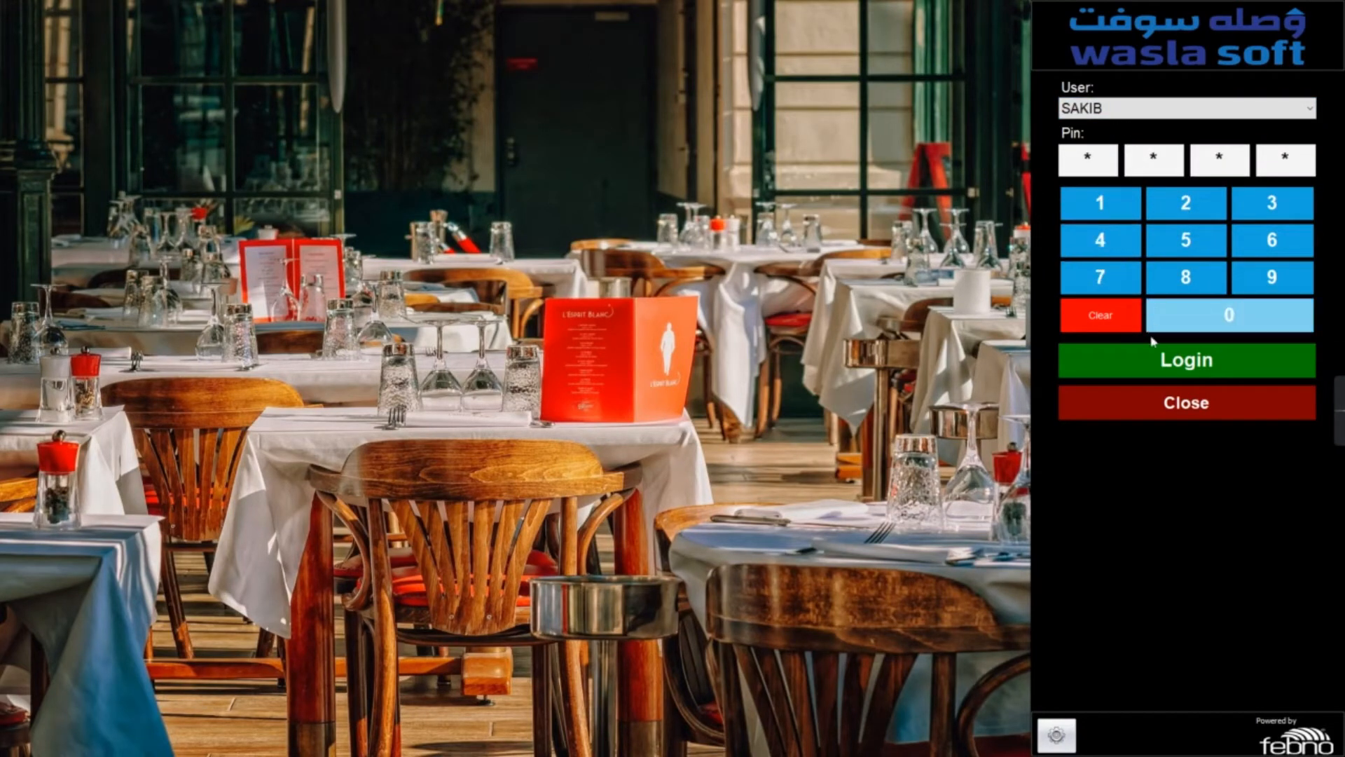
click(1153, 359)
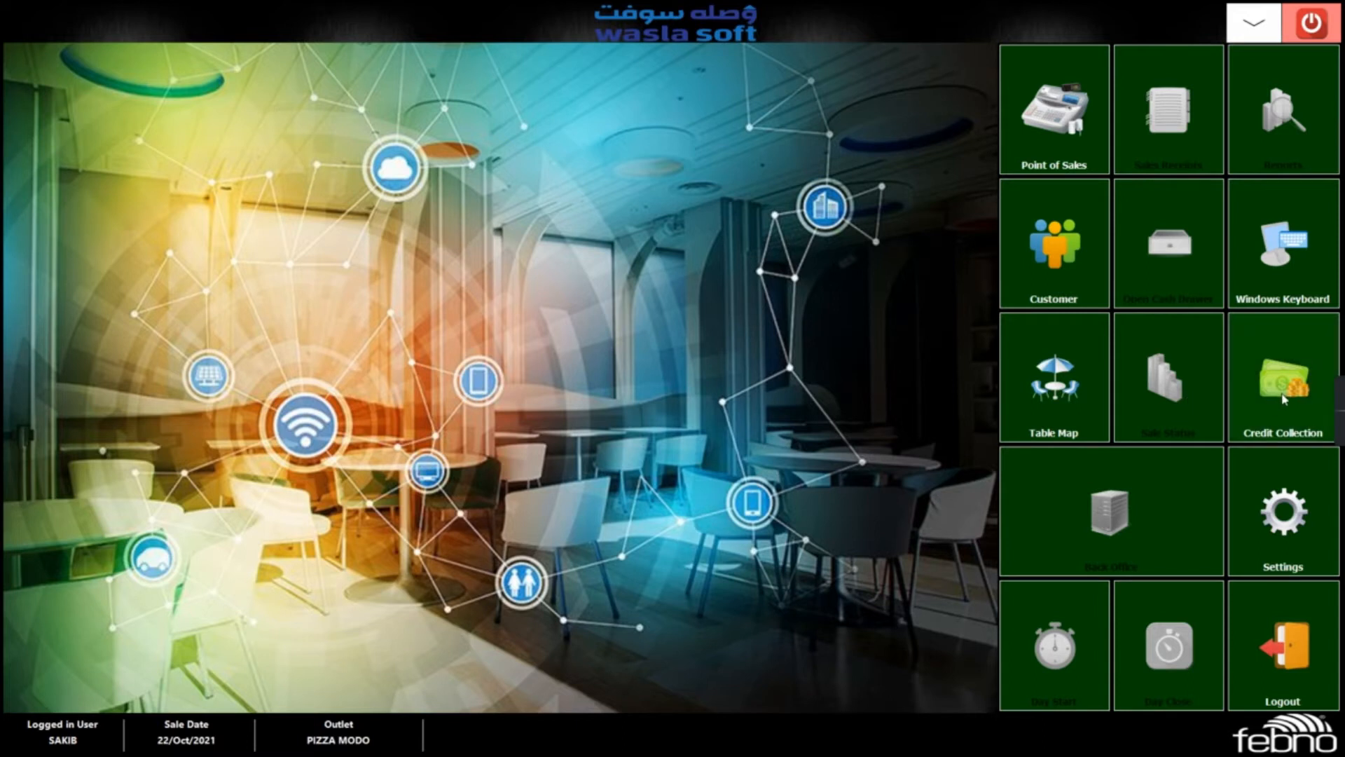
Check the Waiter account's access by opening Settings, cancelling the supervisor password request, and viewing the Point of Sales screen before closing it
click(1291, 546)
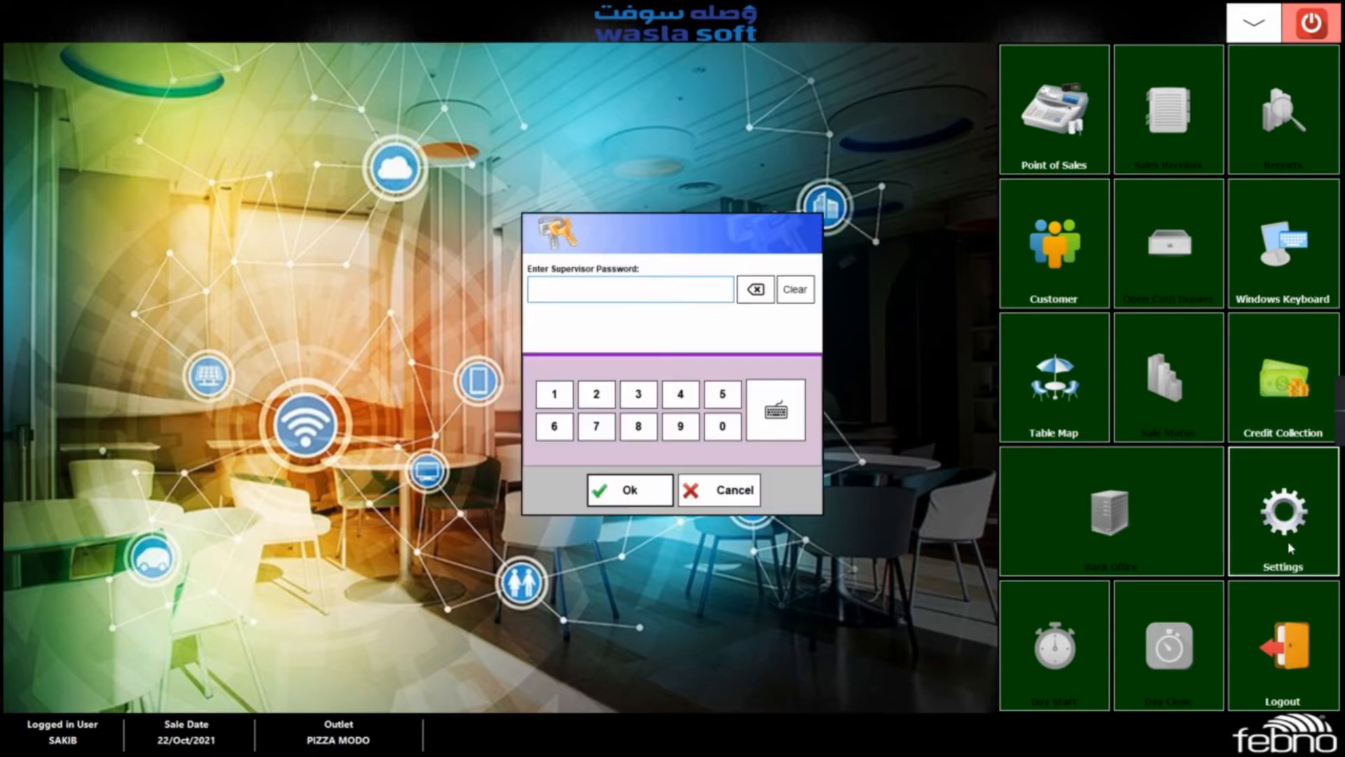
click(718, 489)
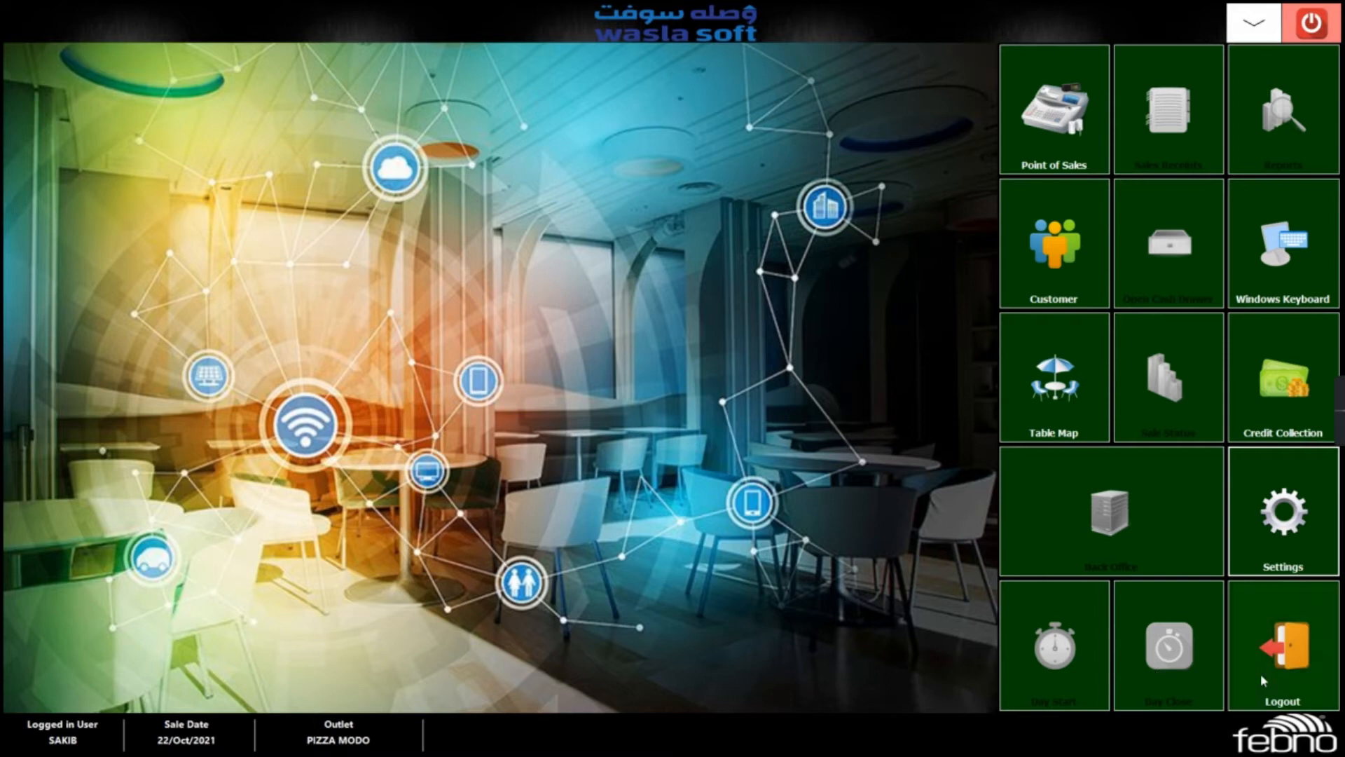
click(1059, 136)
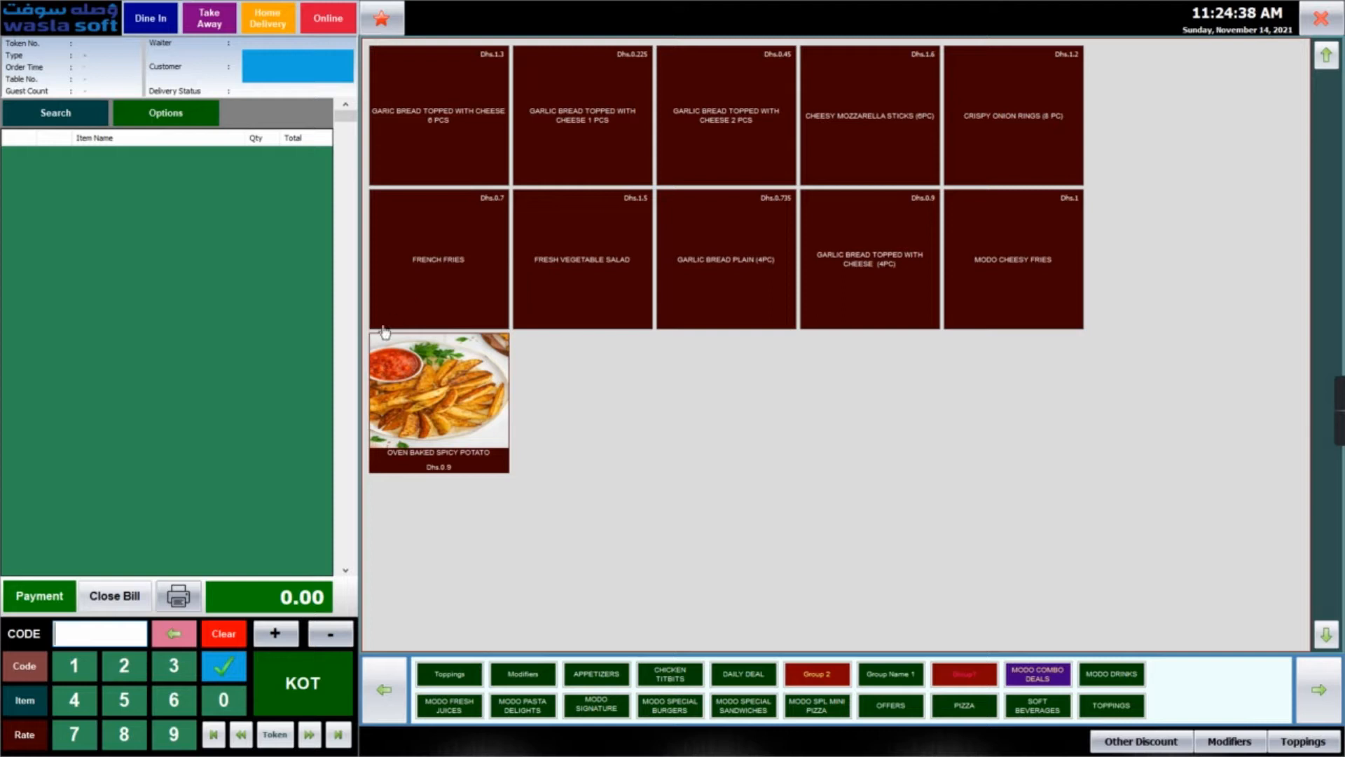
click(1321, 19)
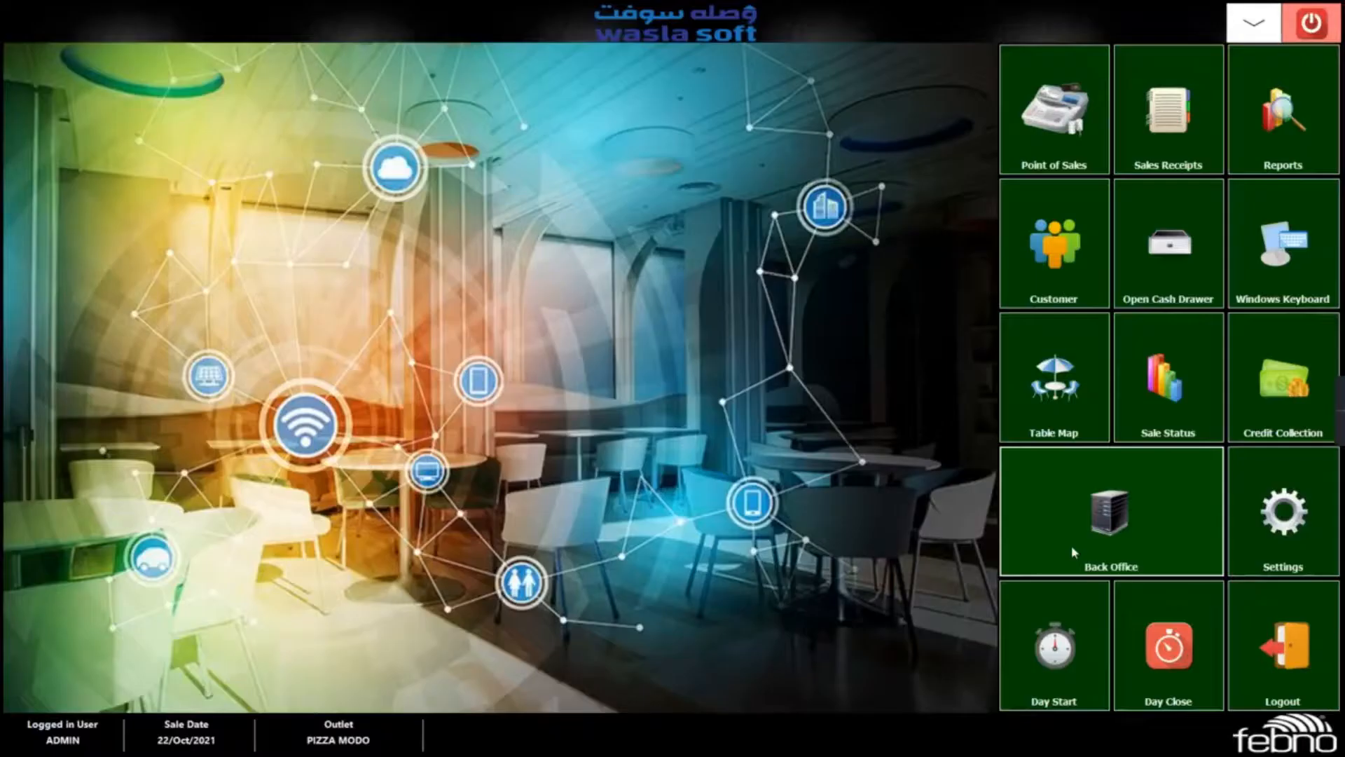
Open the item groups in the ADMIN back office and start a new group named "Group Name 1"
click(1105, 536)
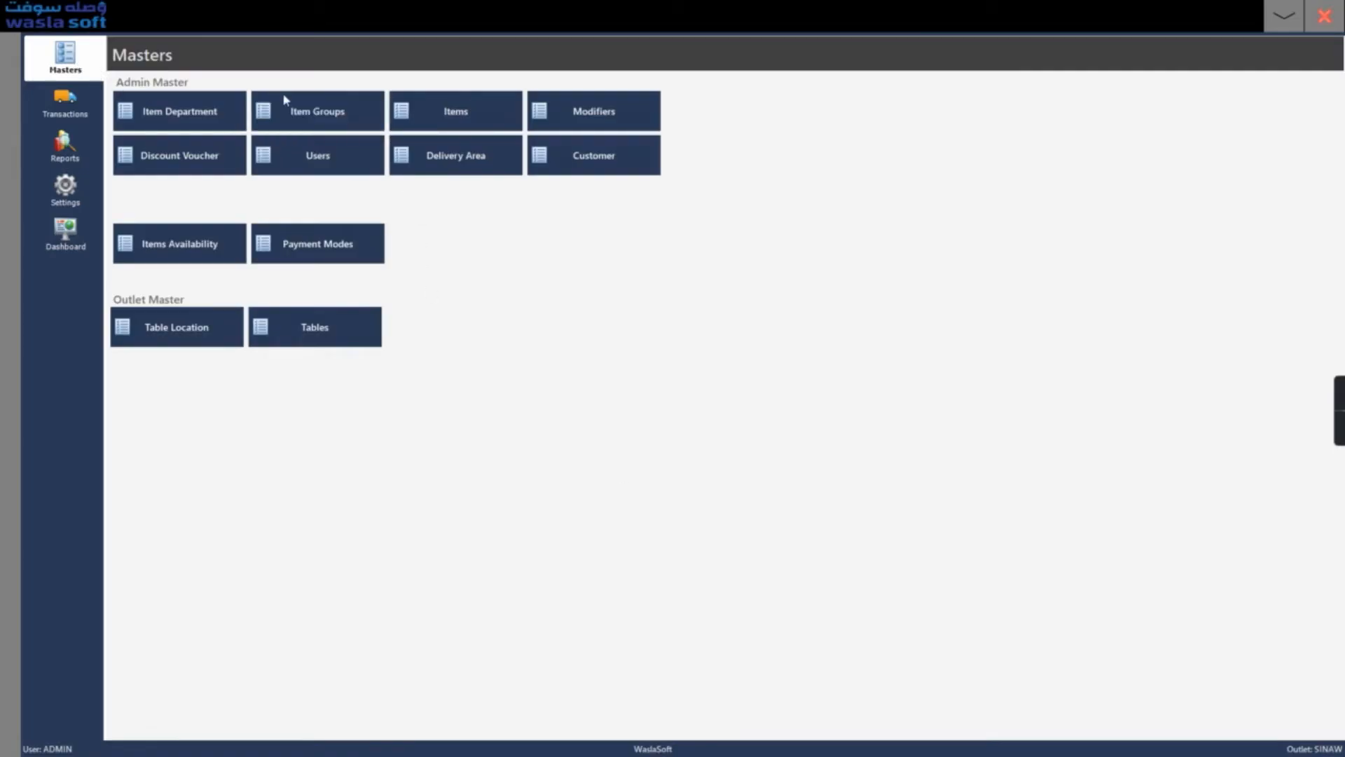
click(340, 127)
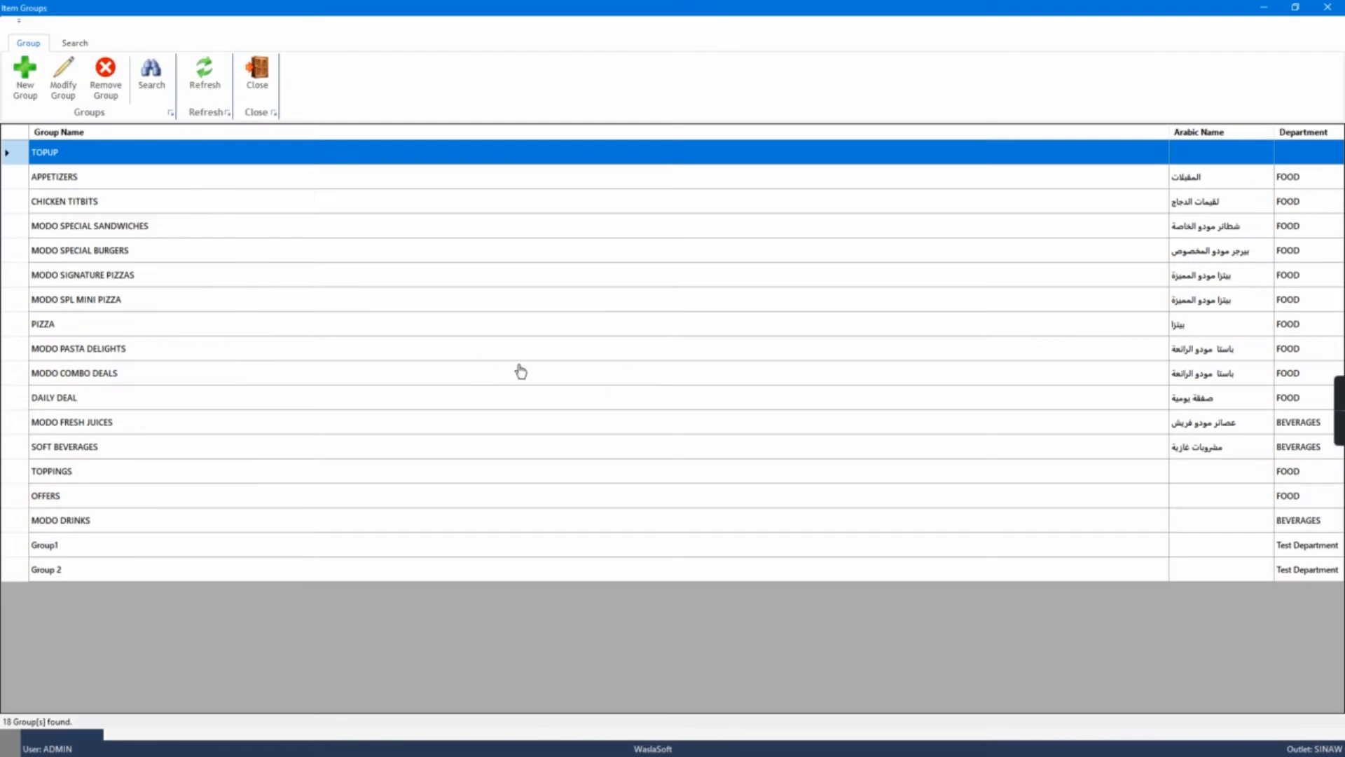
click(23, 84)
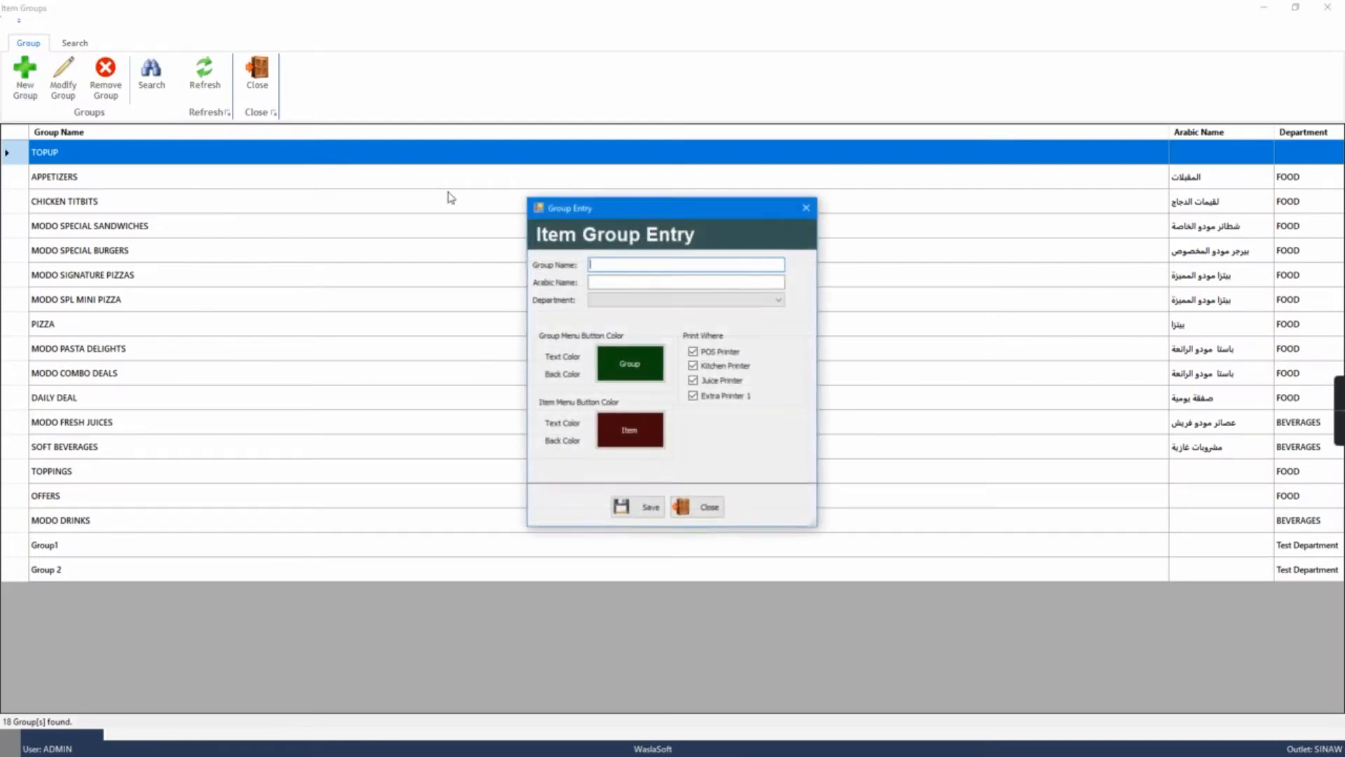
text(Group Name)
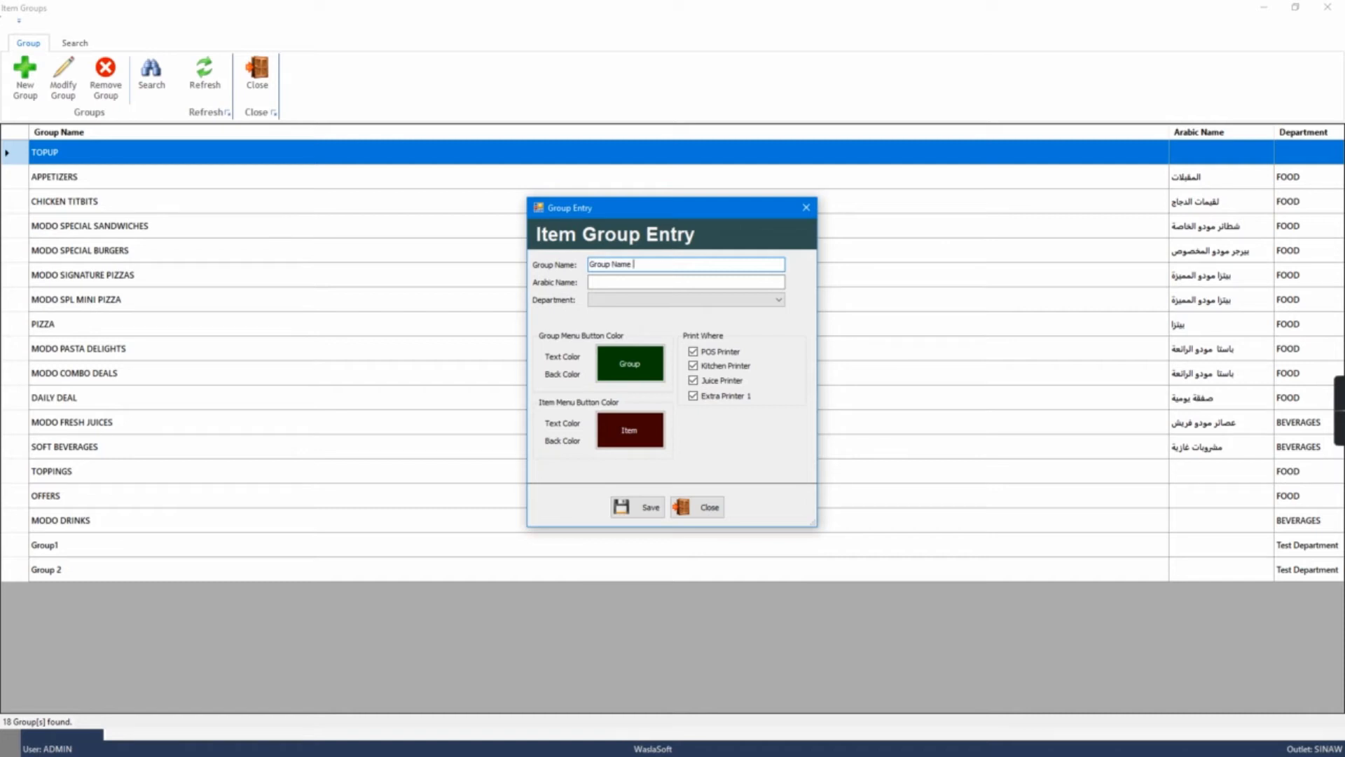
click(605, 282)
key(shift+Tab)
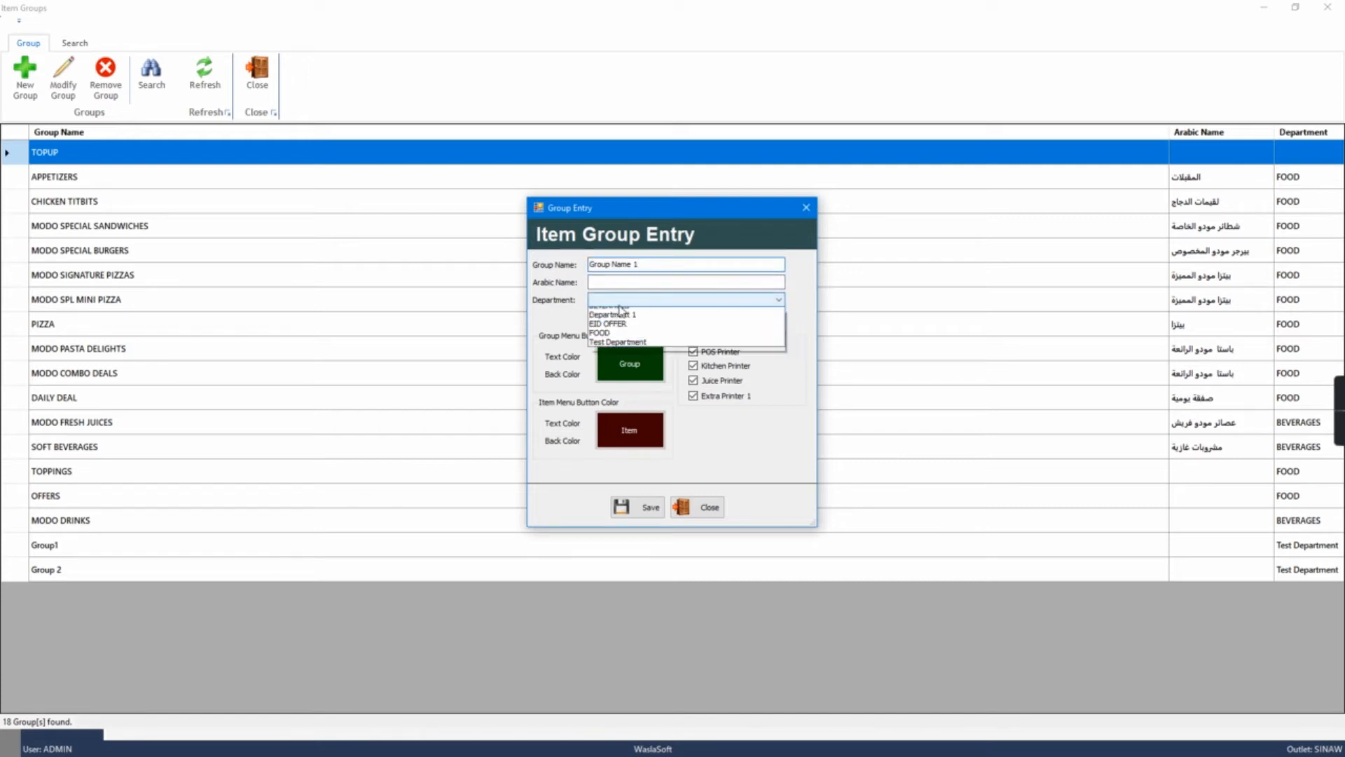
Assign the new group to Department 1, clear Extra Printer 1 from its print locations, and save it
click(621, 301)
click(611, 322)
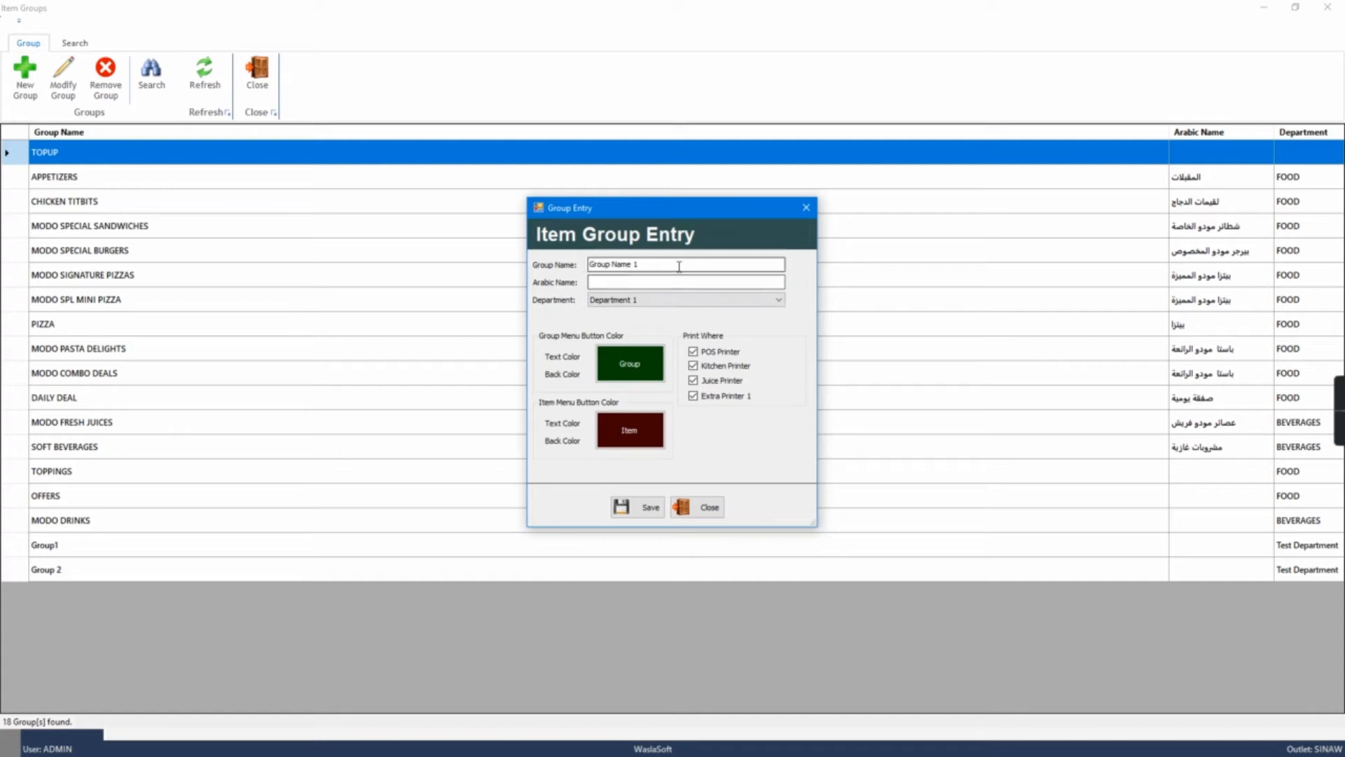
click(694, 397)
click(651, 509)
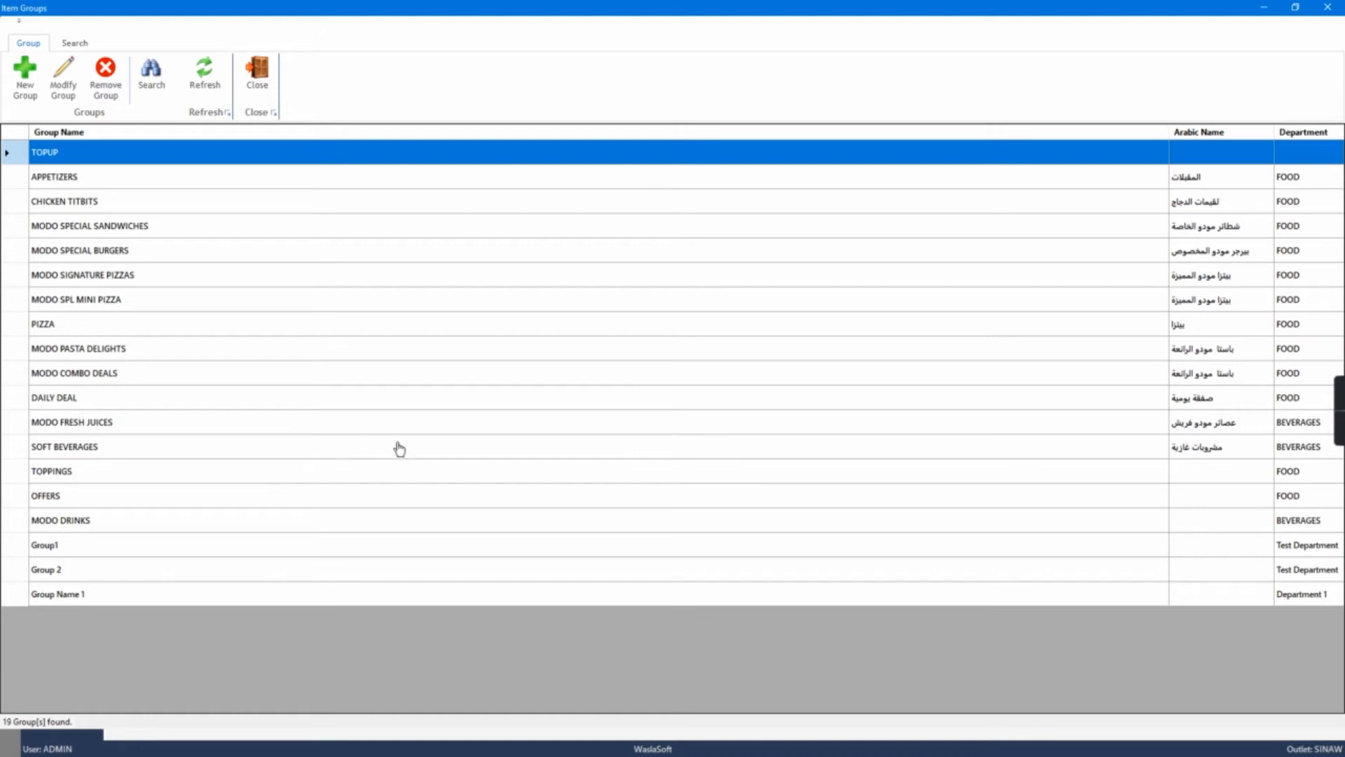
Open the MODO COMBO DEALS group for modification and set its group menu button back color to dark purple
click(103, 378)
click(63, 99)
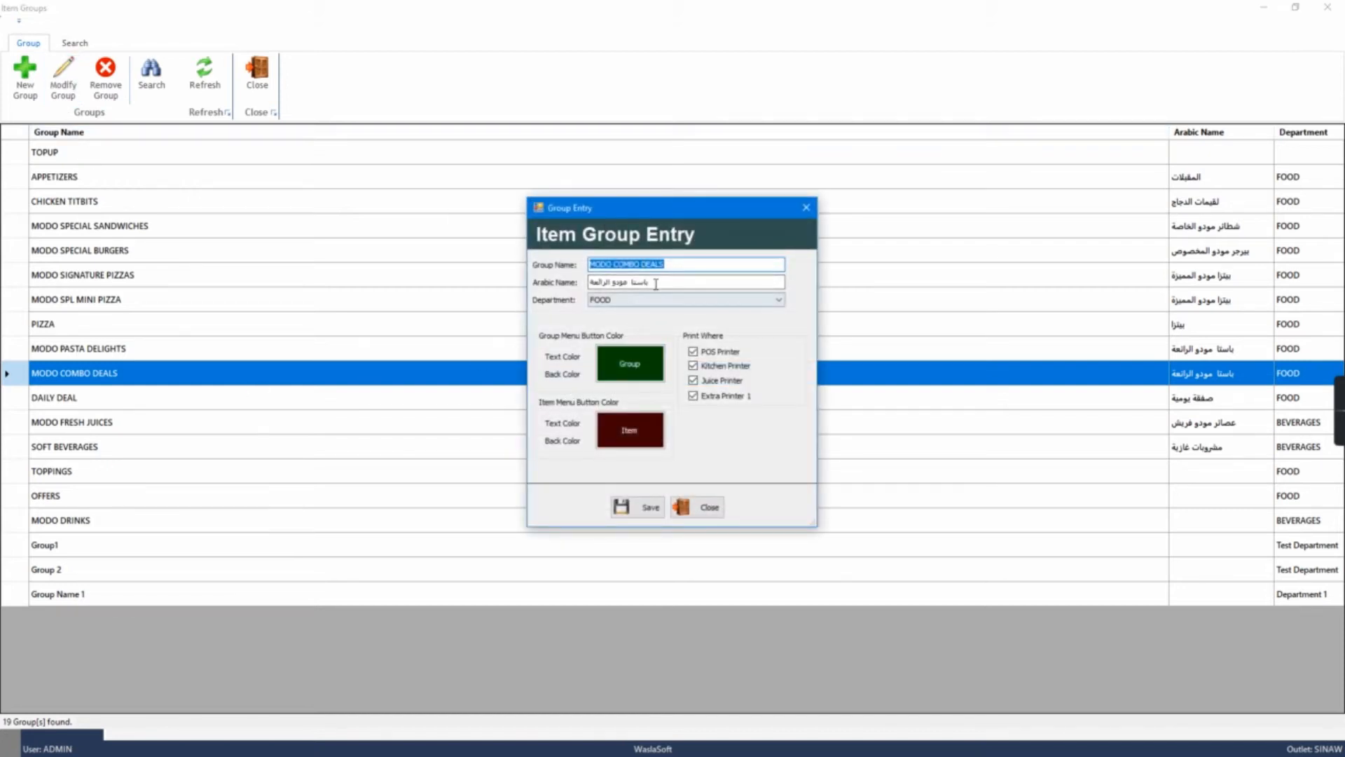
click(681, 265)
drag(658, 265, 591, 265)
click(672, 265)
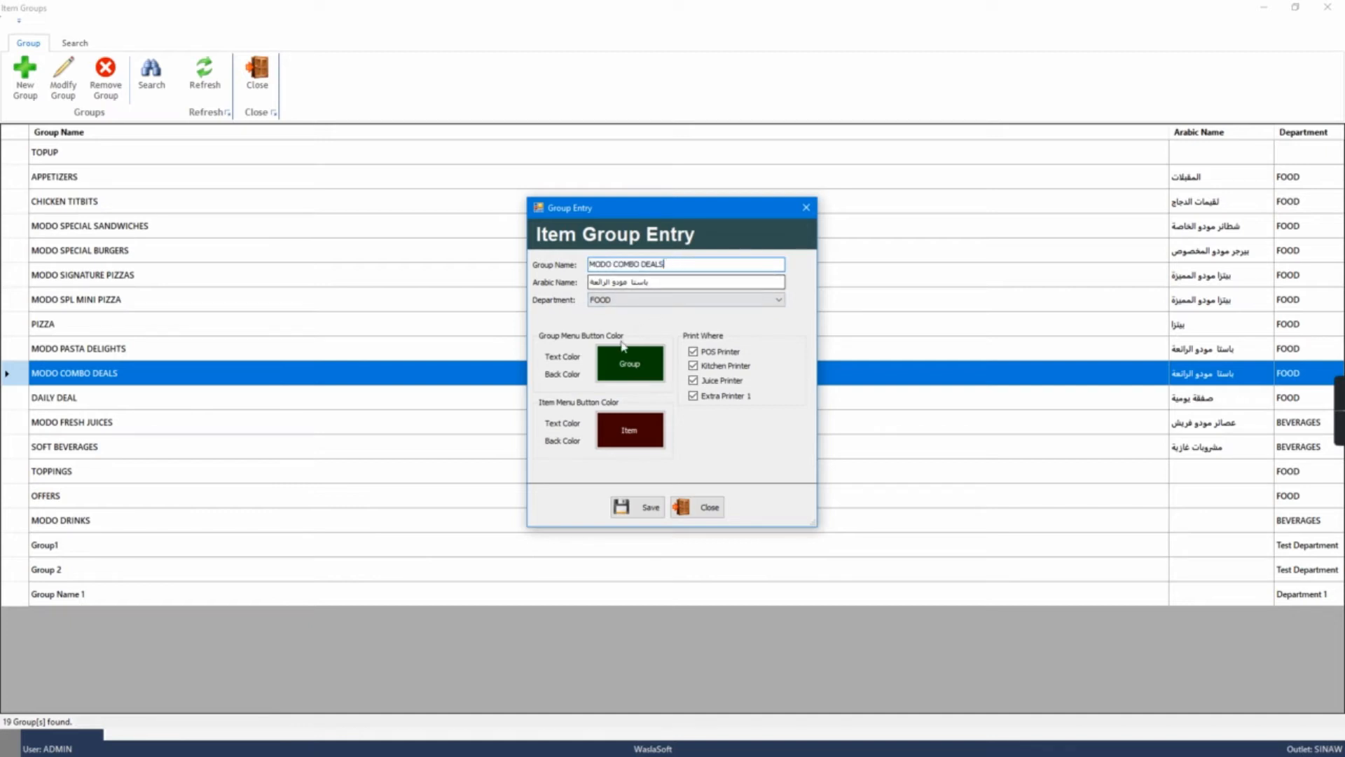
click(572, 378)
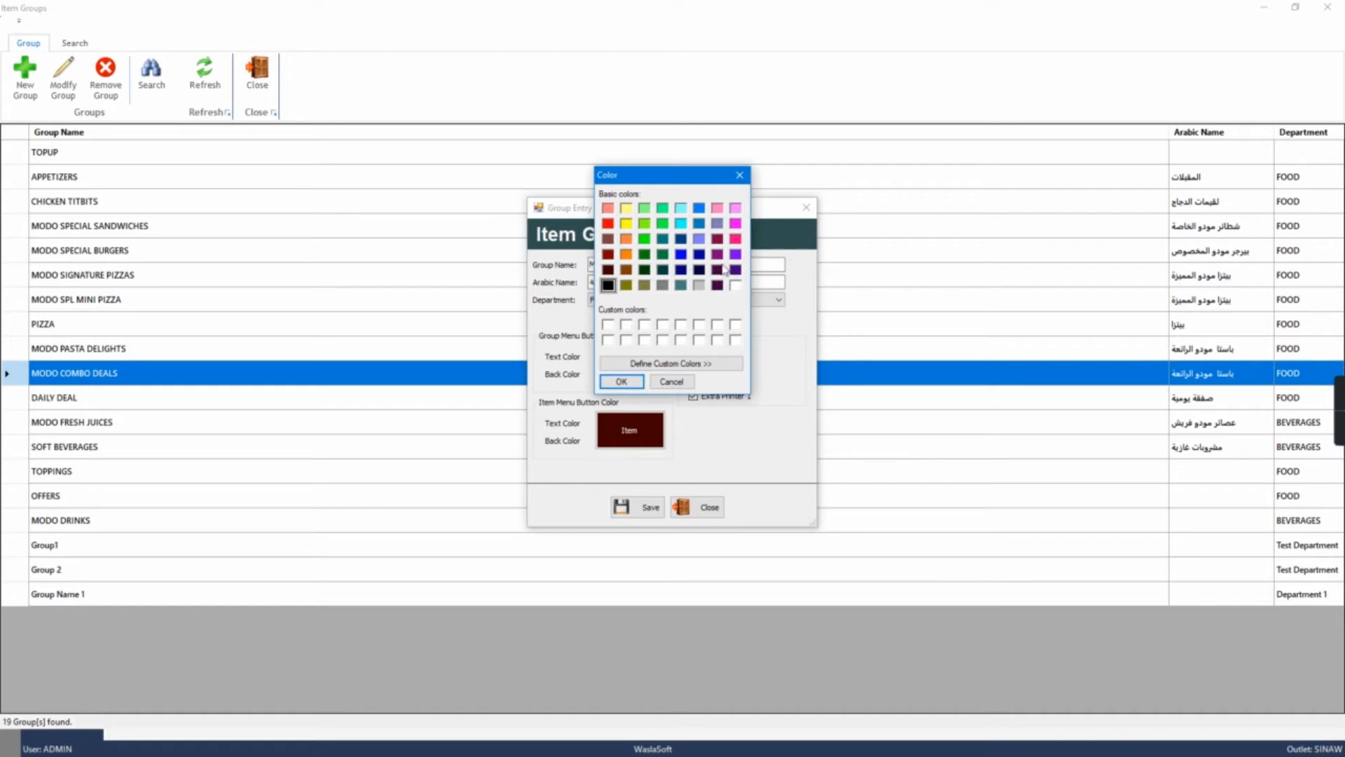
click(608, 255)
click(735, 270)
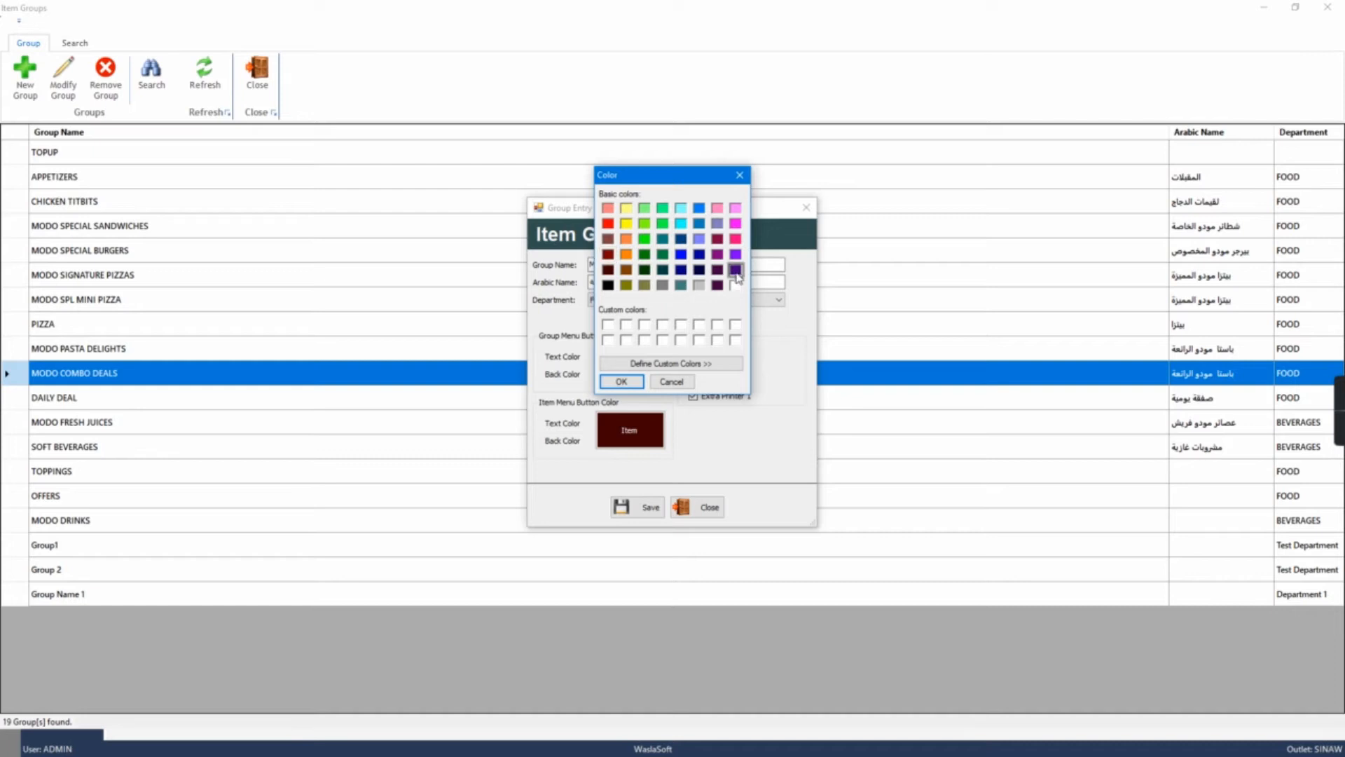
click(621, 381)
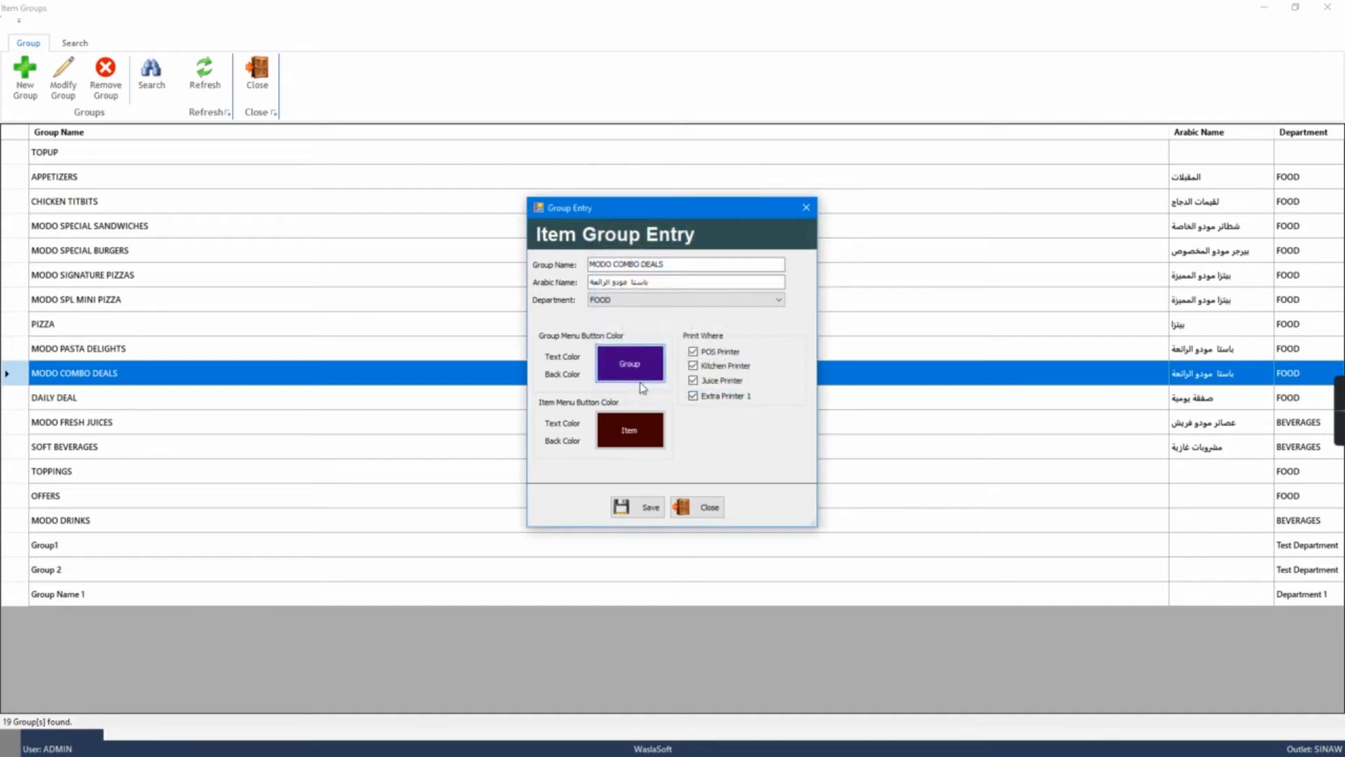
Set the MODO COMBO DEALS group menu button text color to light yellow and save the group
click(566, 378)
click(626, 209)
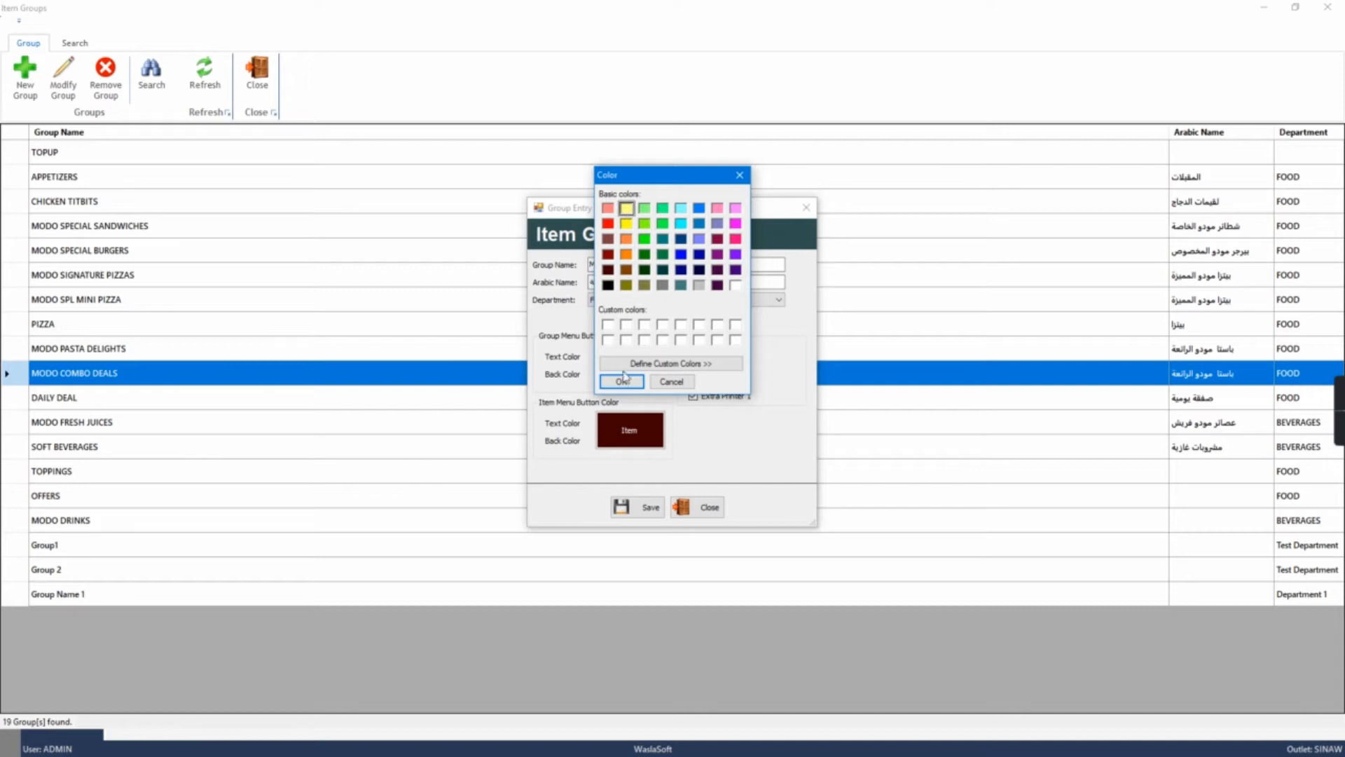
click(622, 380)
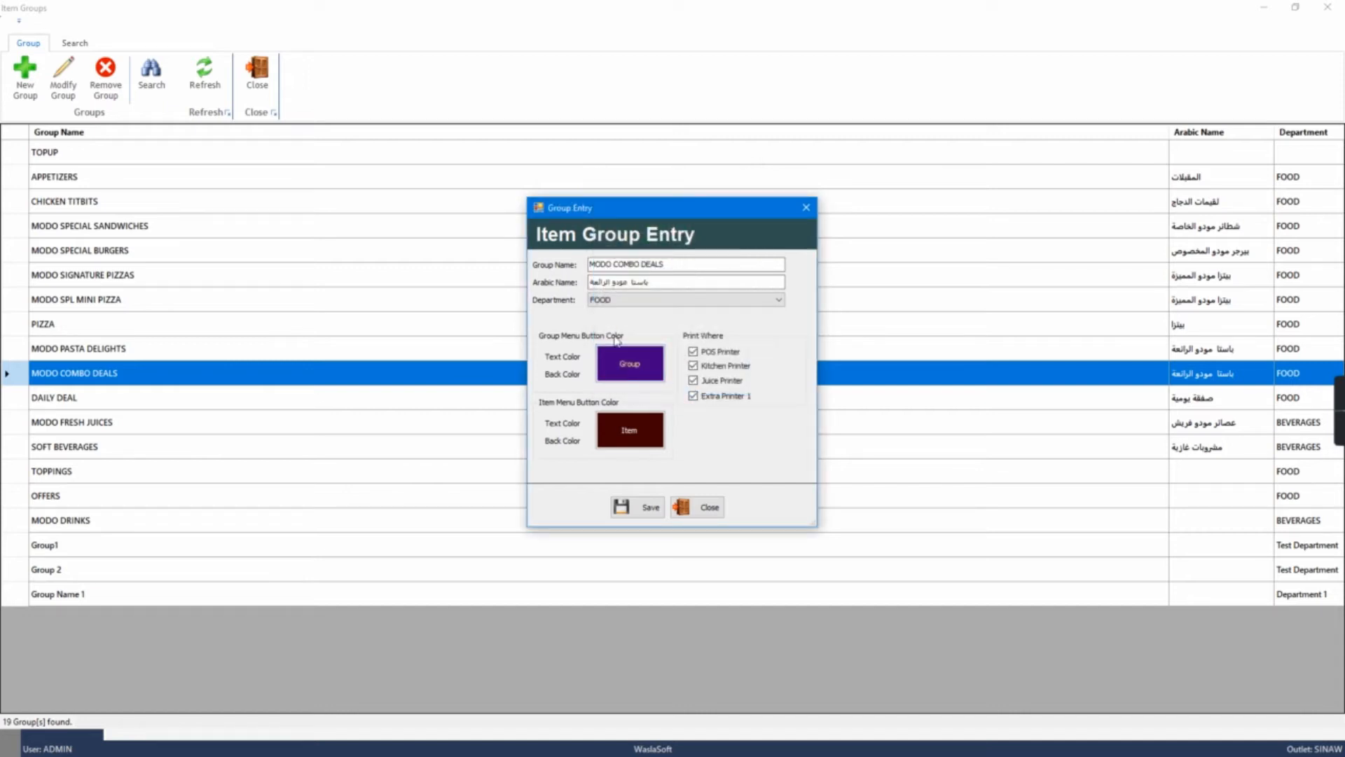
click(642, 513)
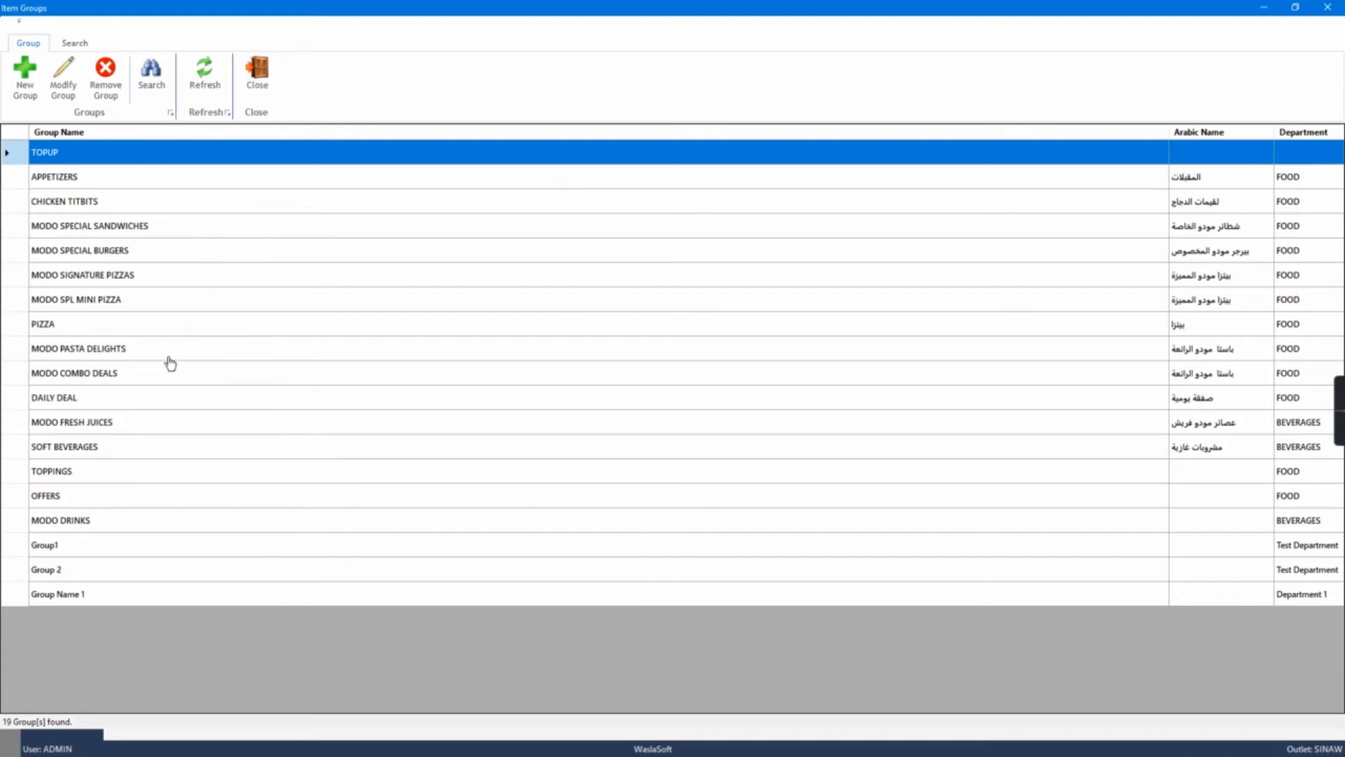
Reopen the MODO COMBO DEALS entry to review its button colors, and close it along with the group list and back office
click(161, 378)
double_click(161, 381)
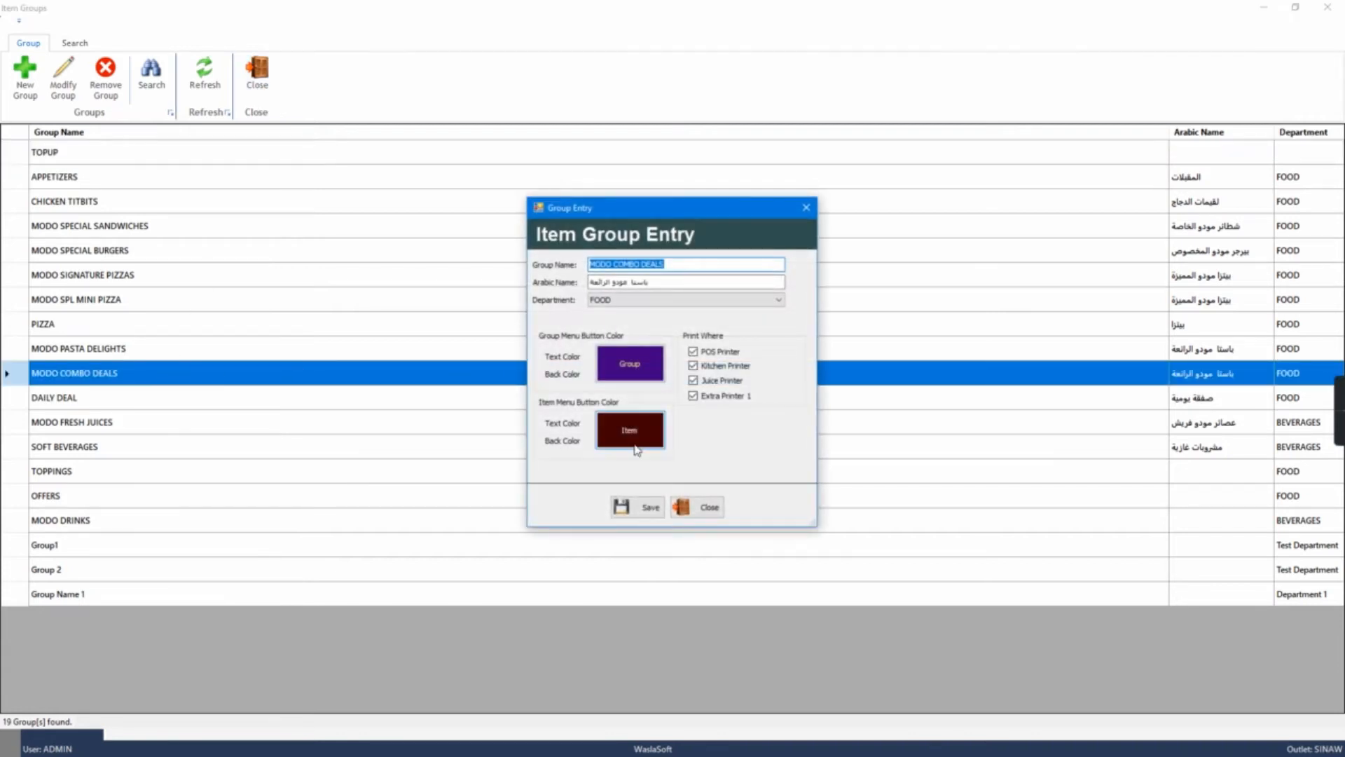
click(697, 507)
click(257, 73)
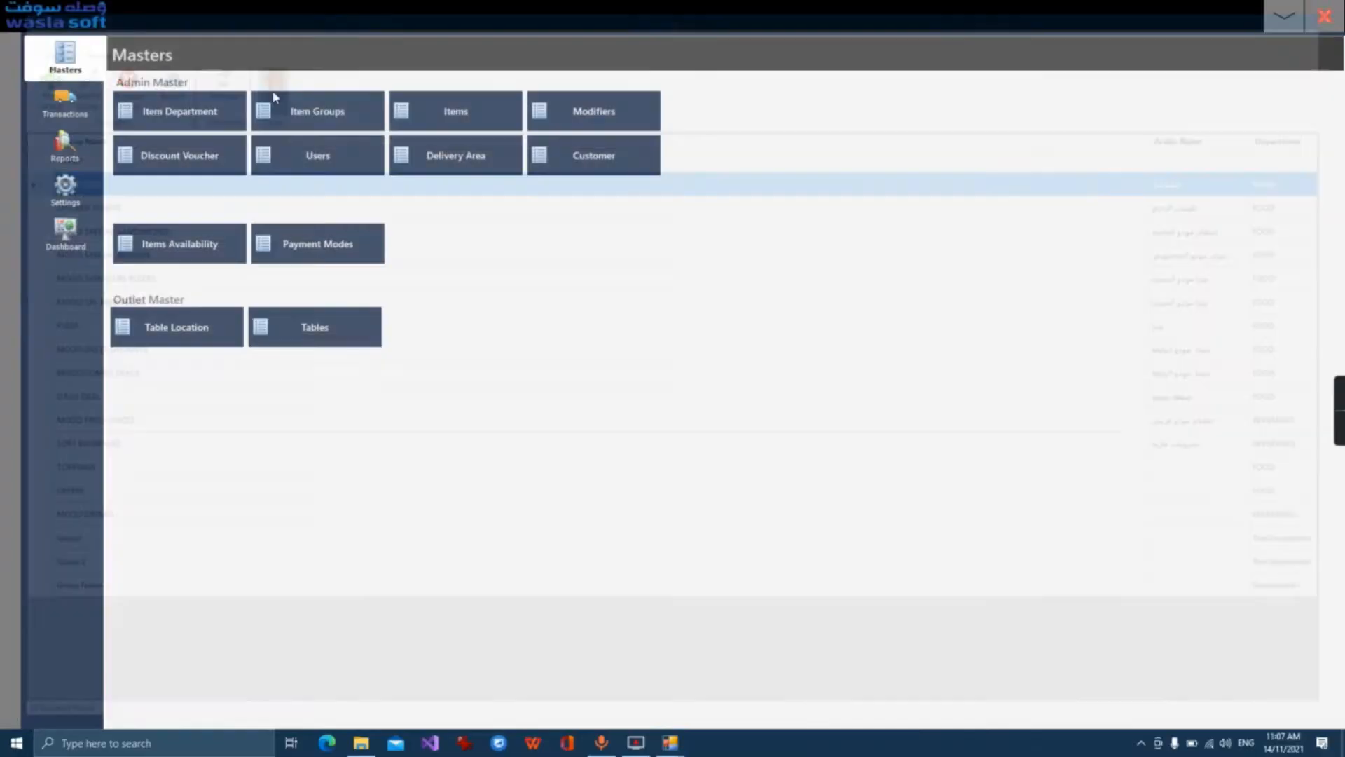
click(1303, 31)
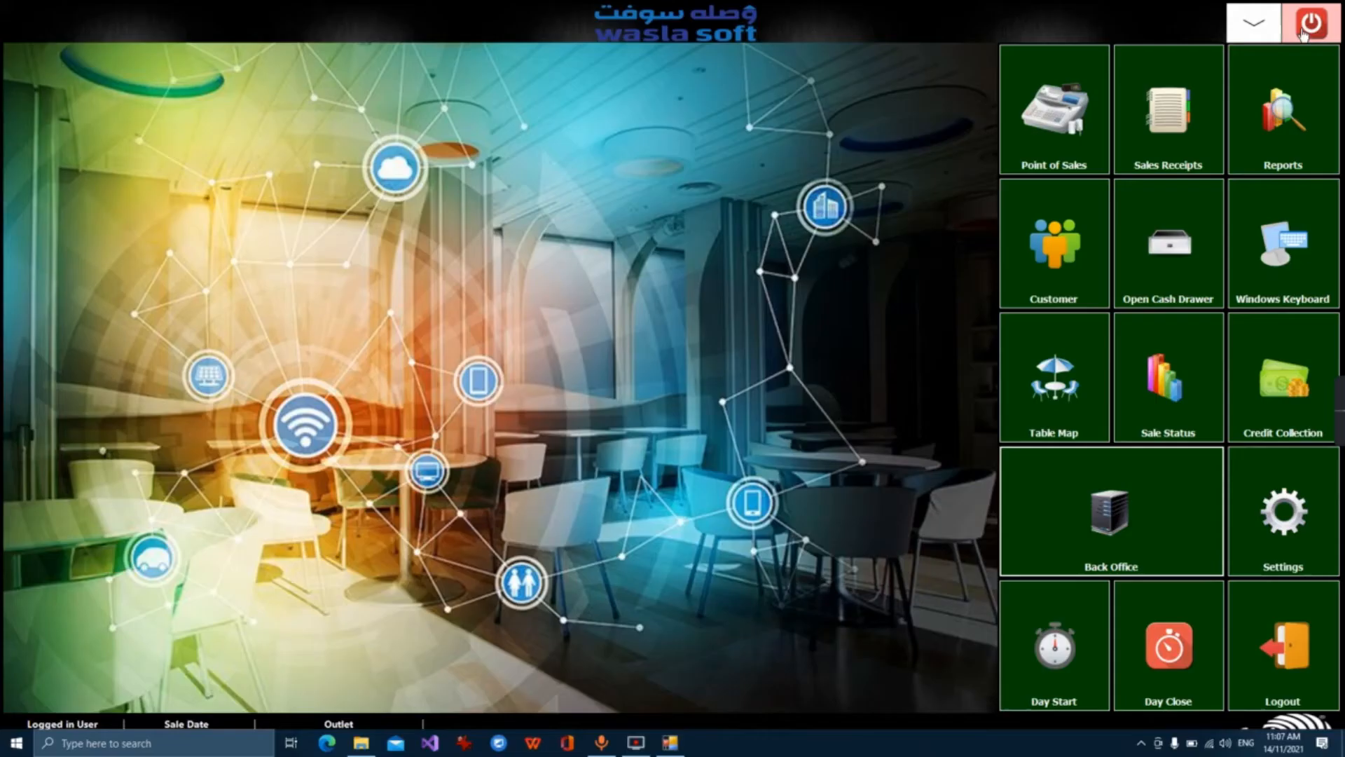
Examine the MODO COMBO DEALS group button and its items in Point of Sales, and close the sales screen
click(1028, 147)
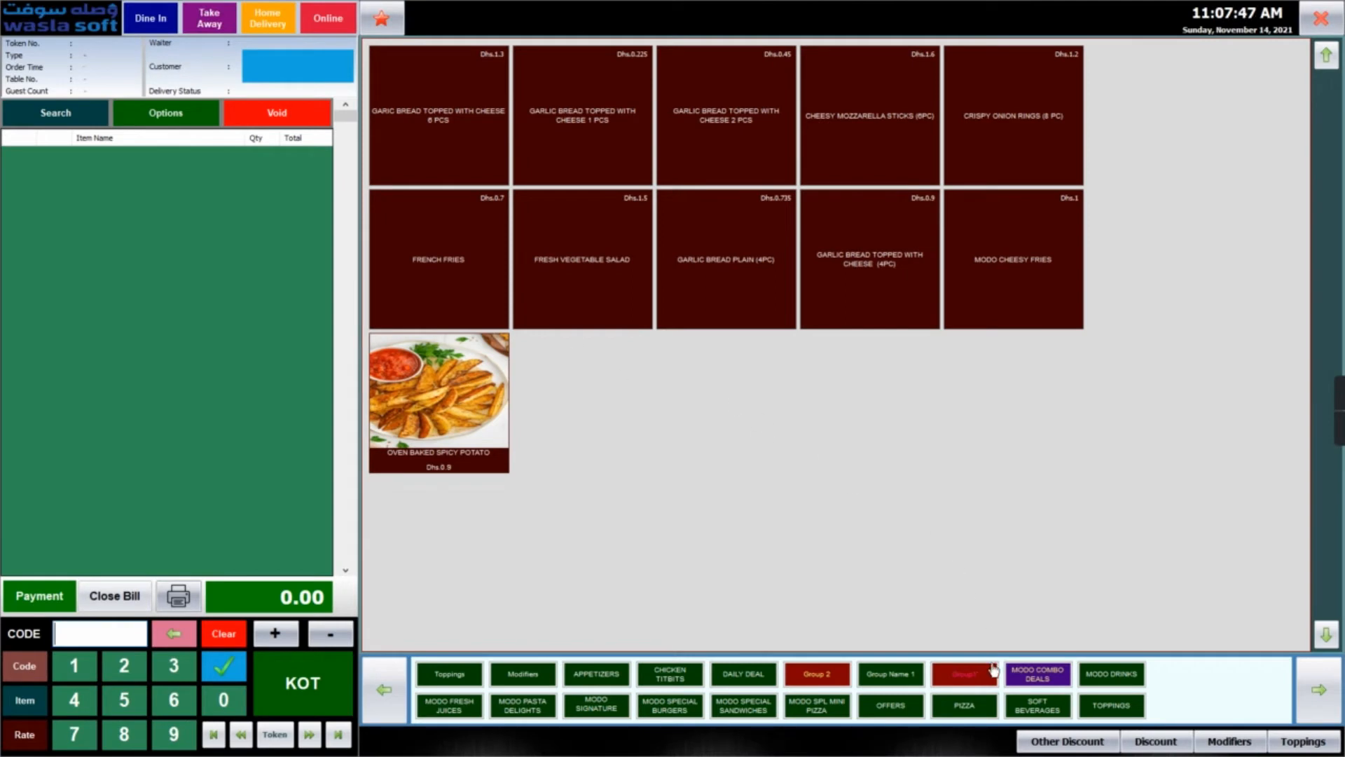
click(1042, 684)
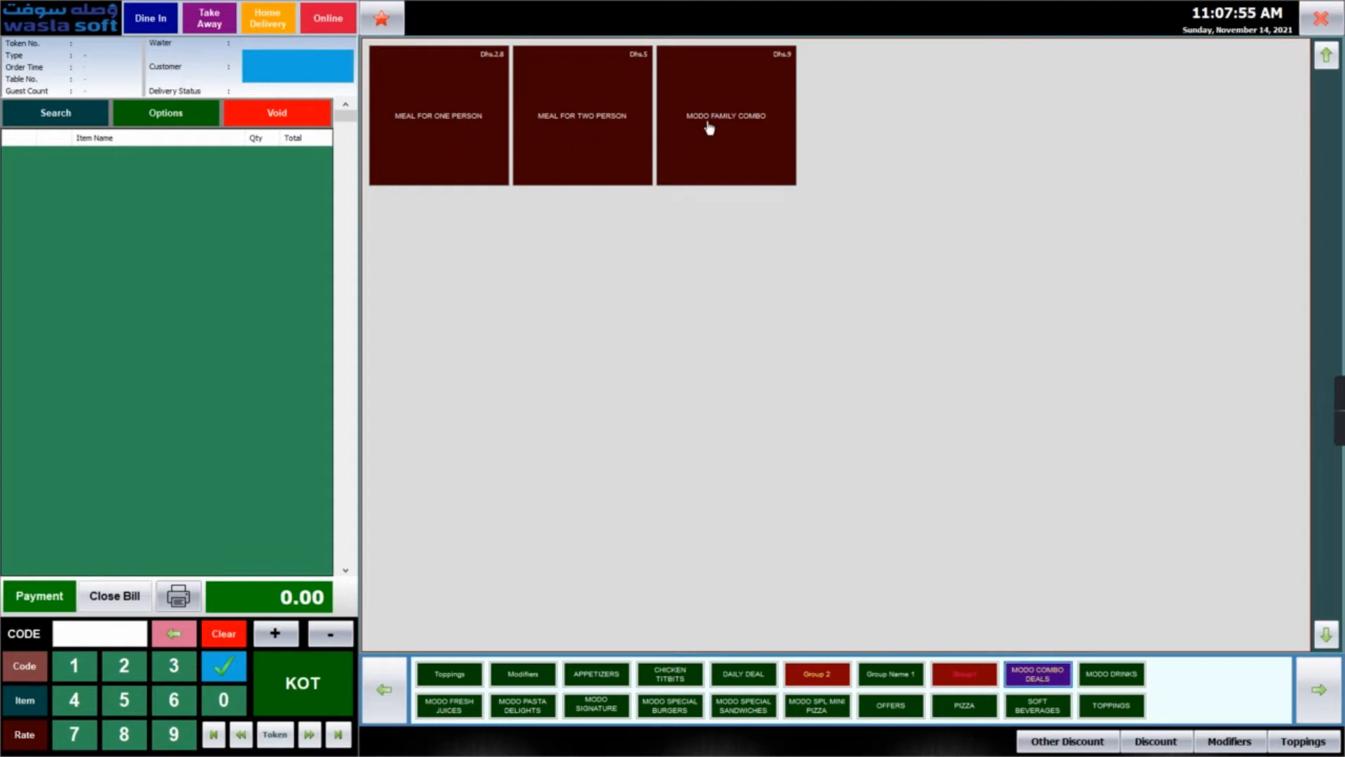
click(1106, 678)
click(1040, 674)
click(1334, 9)
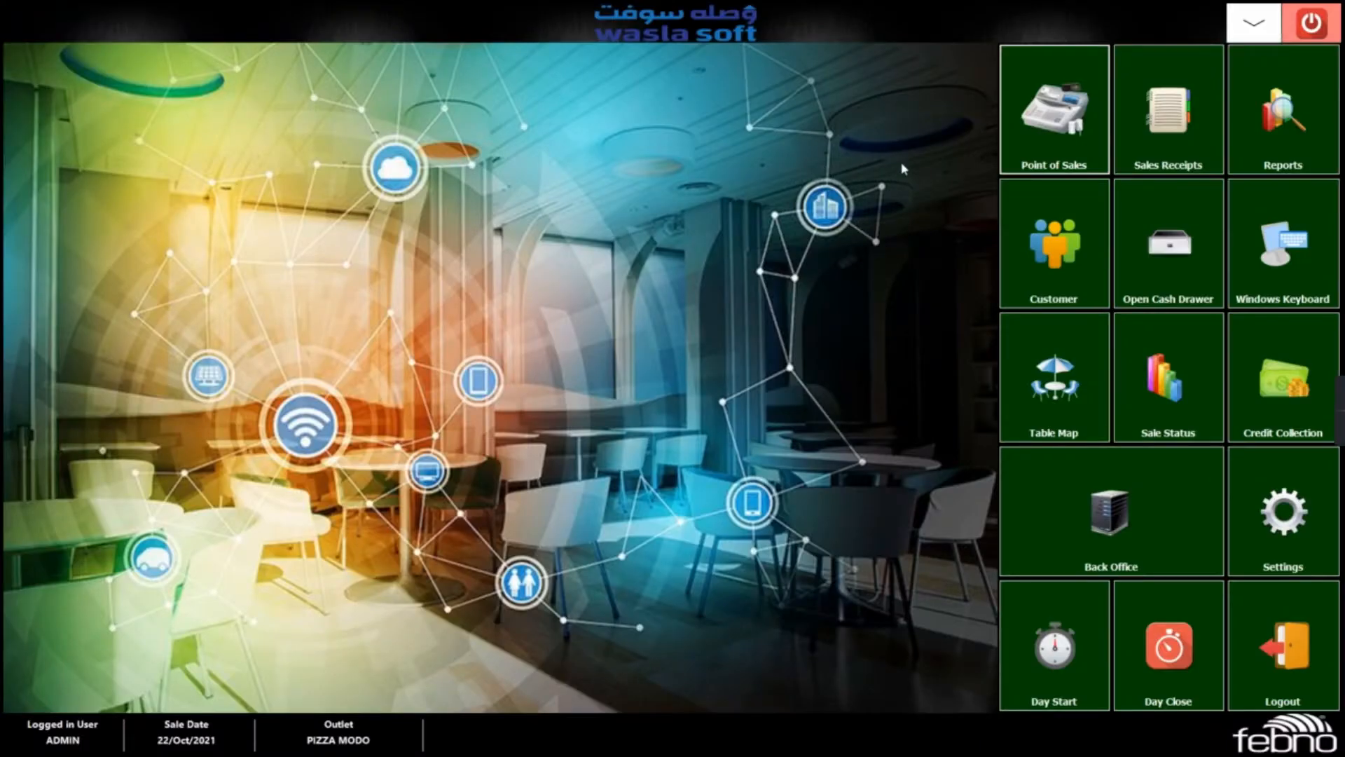
Reopen the MODO COMBO DEALS group in the back office for modification and set its item menu button back color to yellow
click(1133, 521)
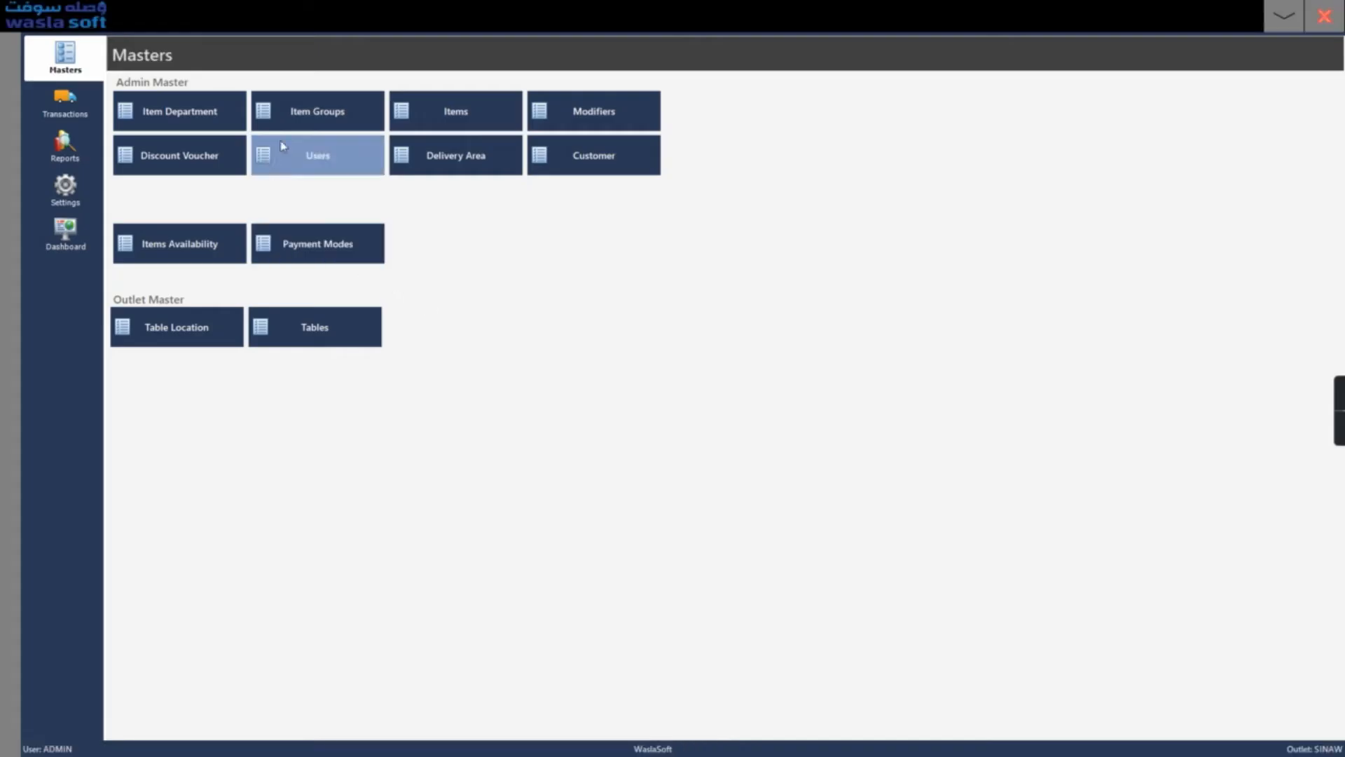
click(303, 114)
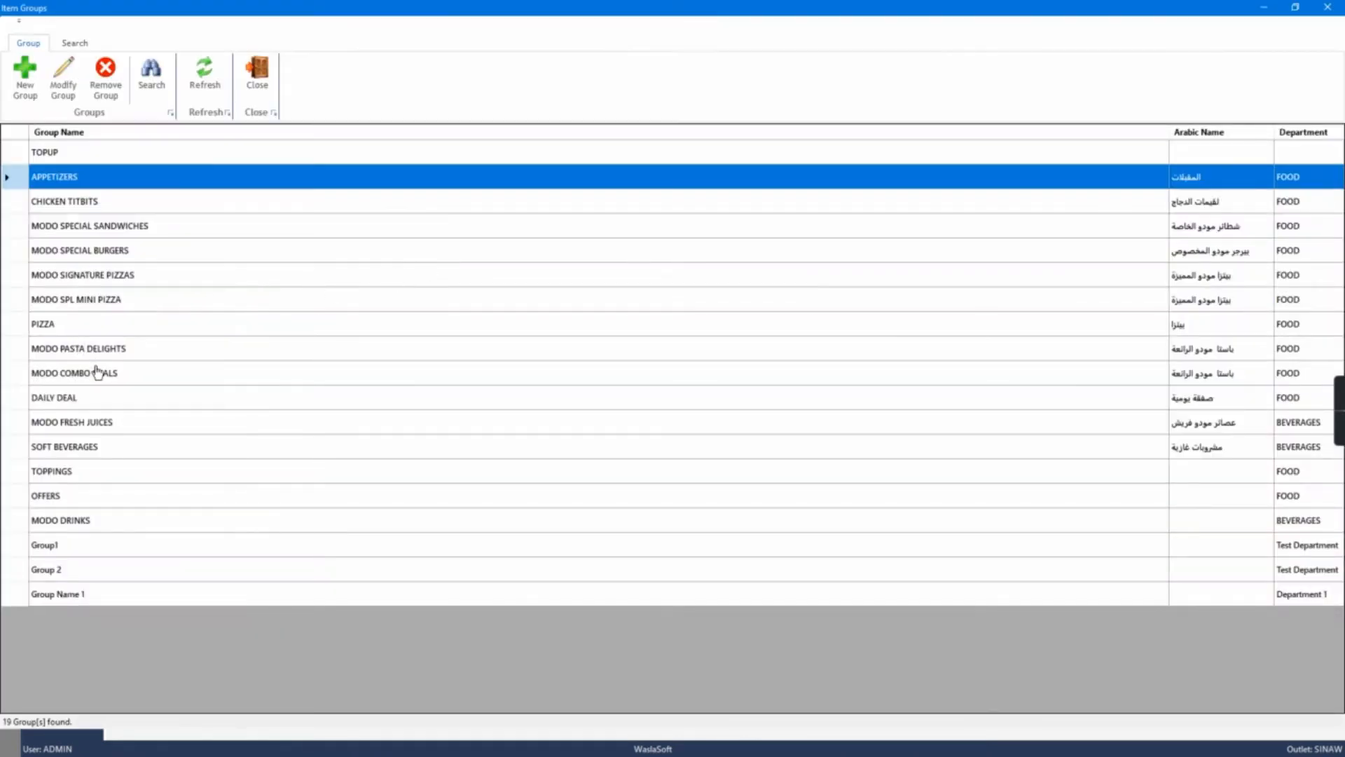
click(98, 381)
click(63, 77)
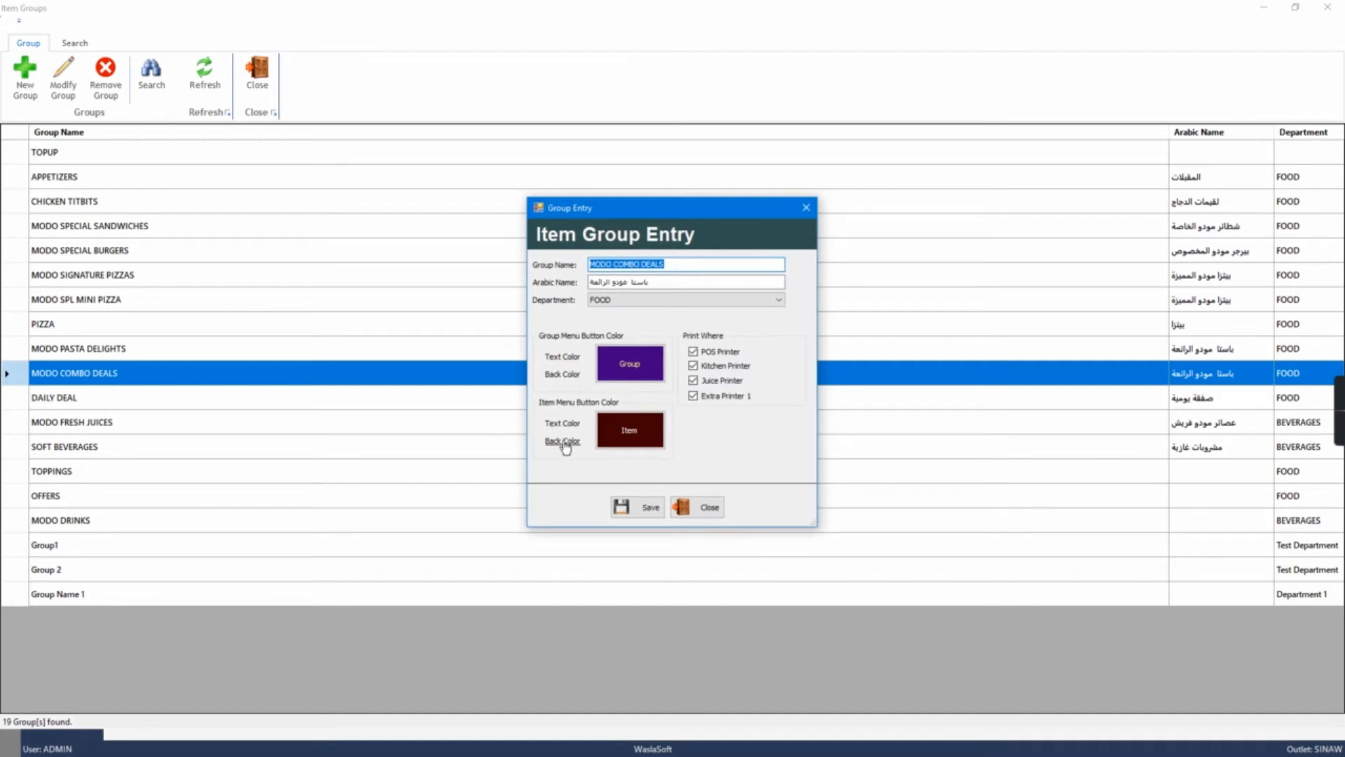
click(572, 443)
click(626, 223)
click(622, 381)
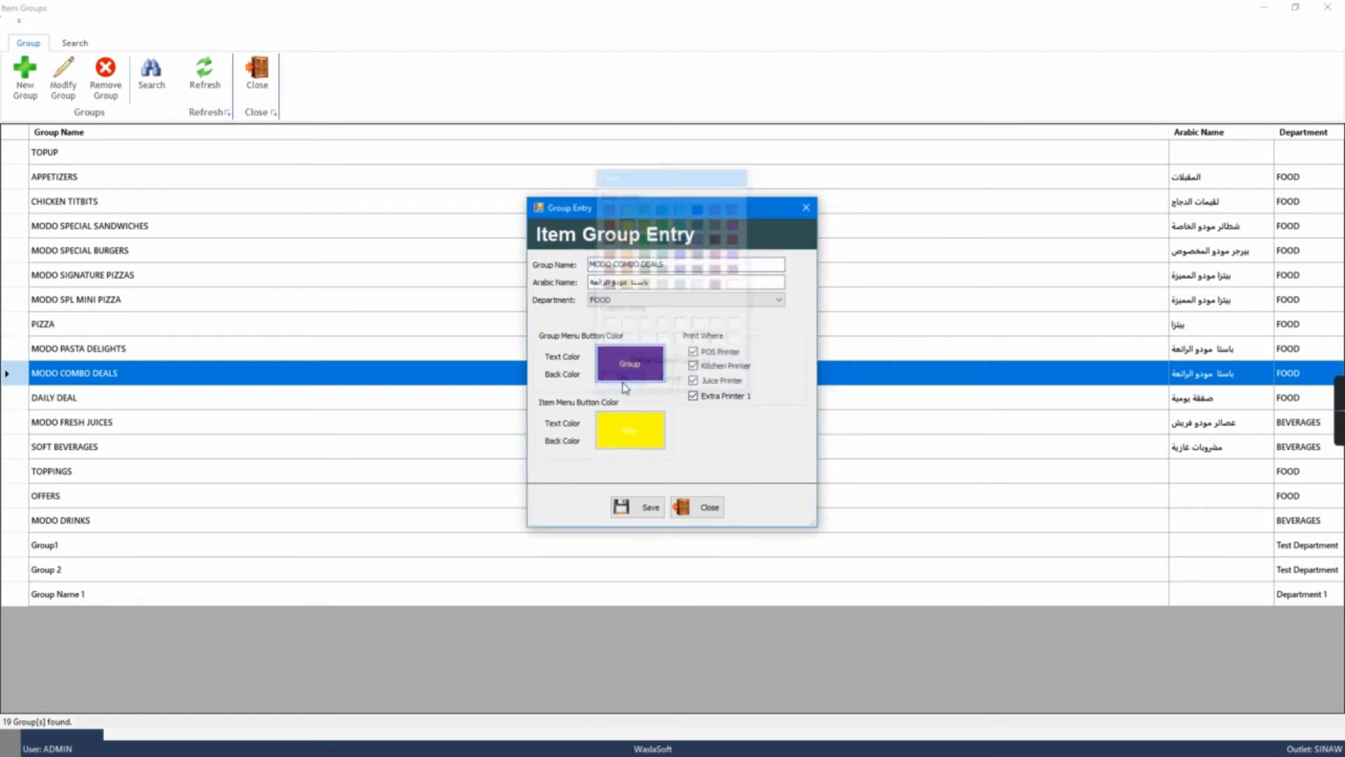
Set the item menu button text color of MODO COMBO DEALS to black and save the group
click(571, 441)
click(607, 284)
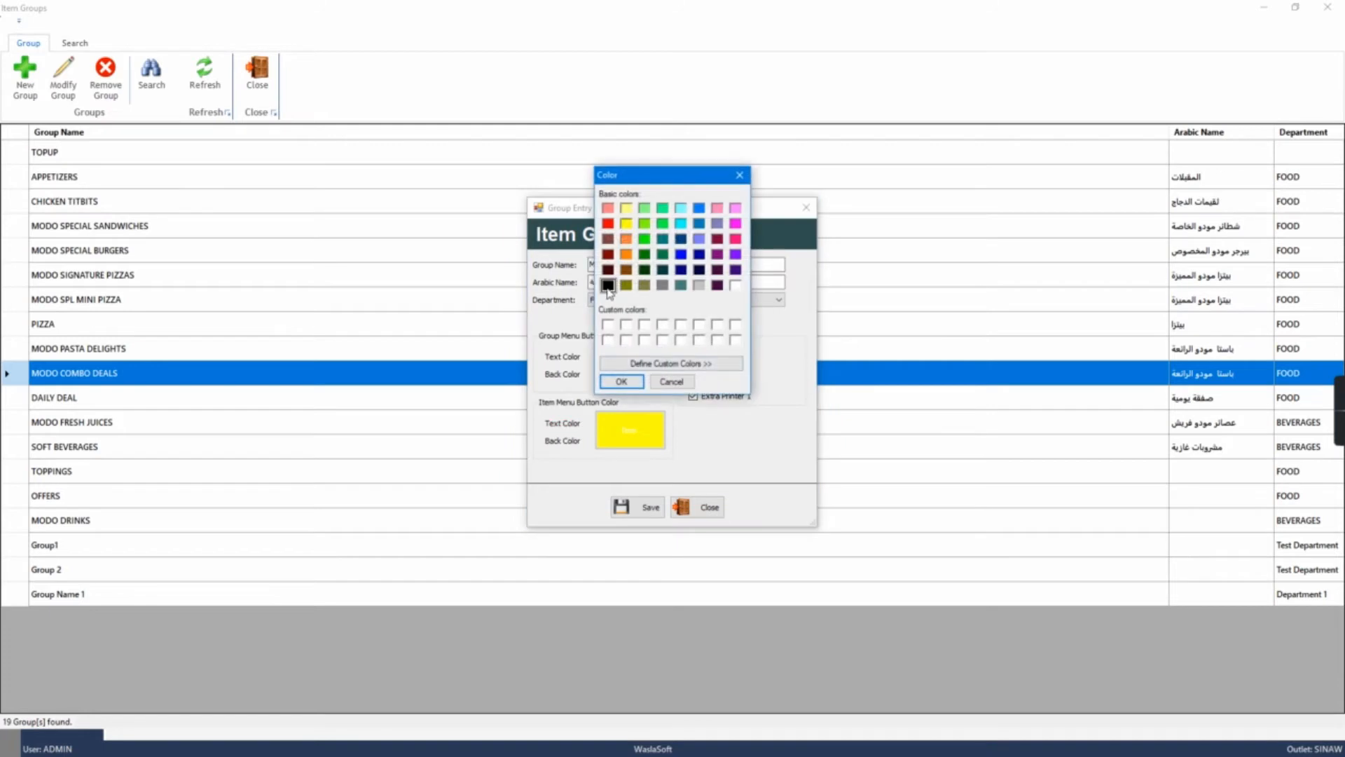
click(622, 381)
click(653, 509)
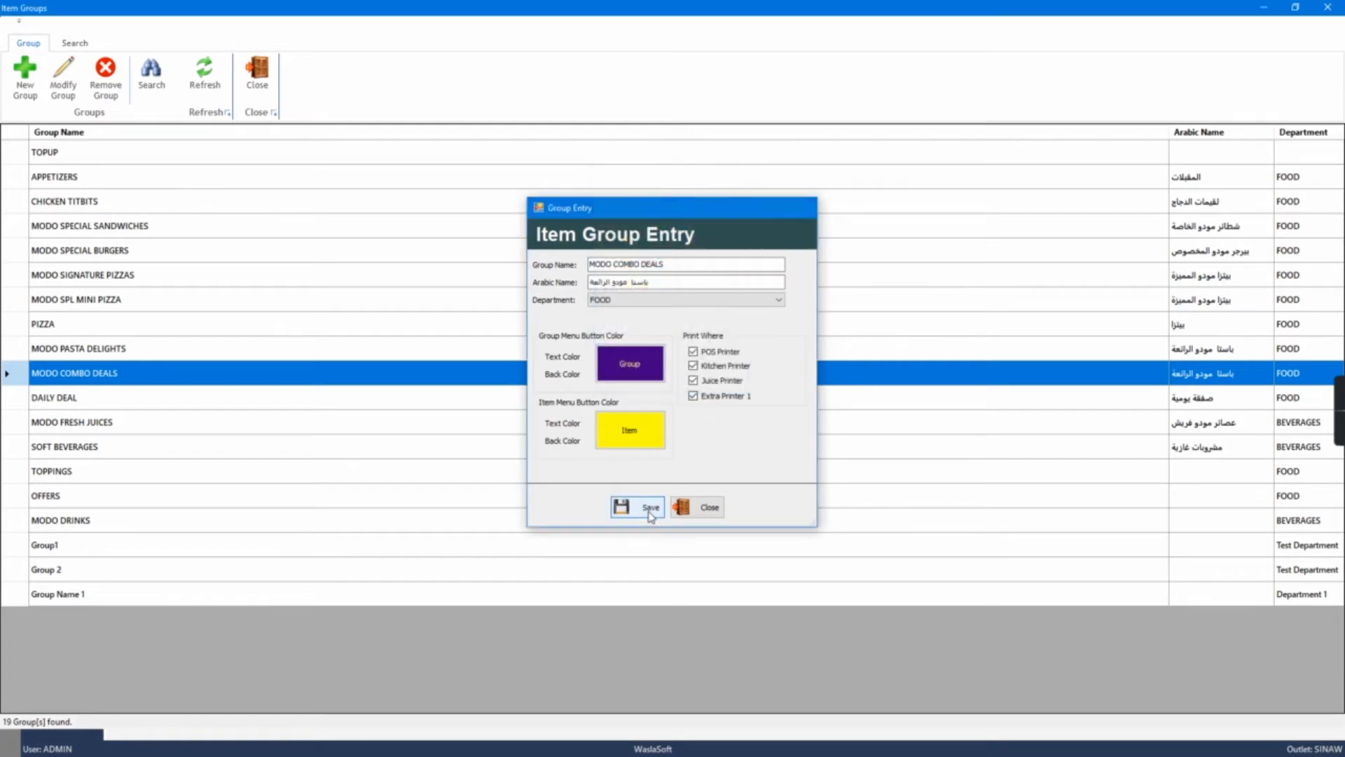
Leave the back office and check the MODO COMBO DEALS item button colors in Point of Sales, closing the sales screen when done
click(1328, 8)
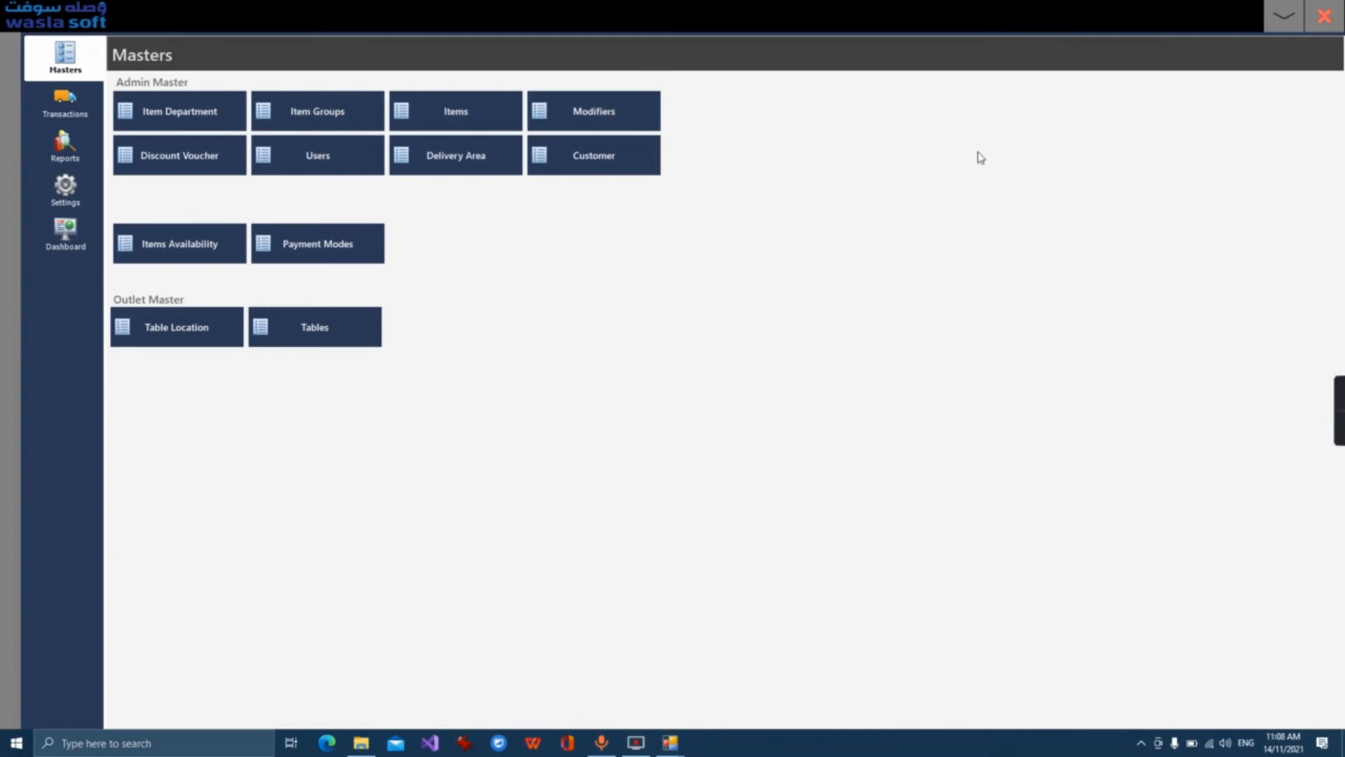
click(1324, 15)
click(1069, 133)
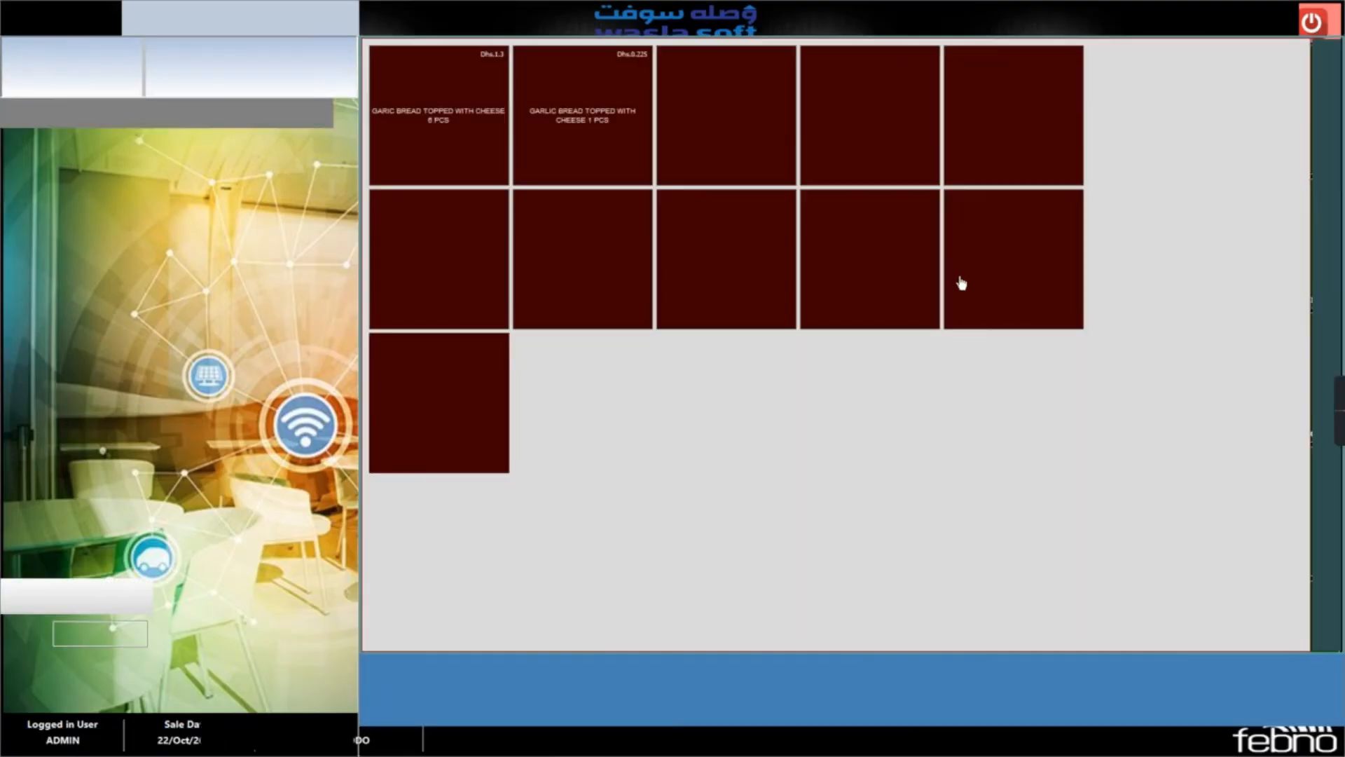
click(1037, 675)
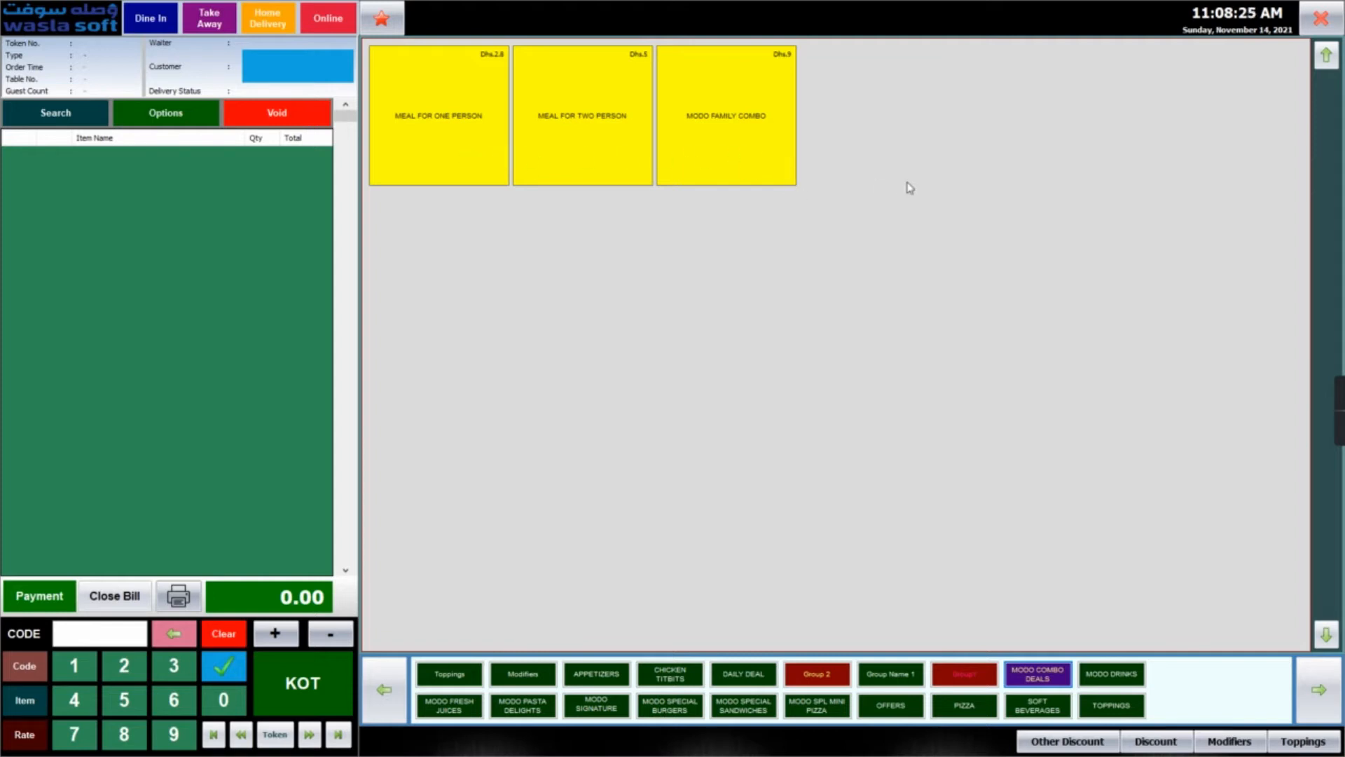
click(1311, 30)
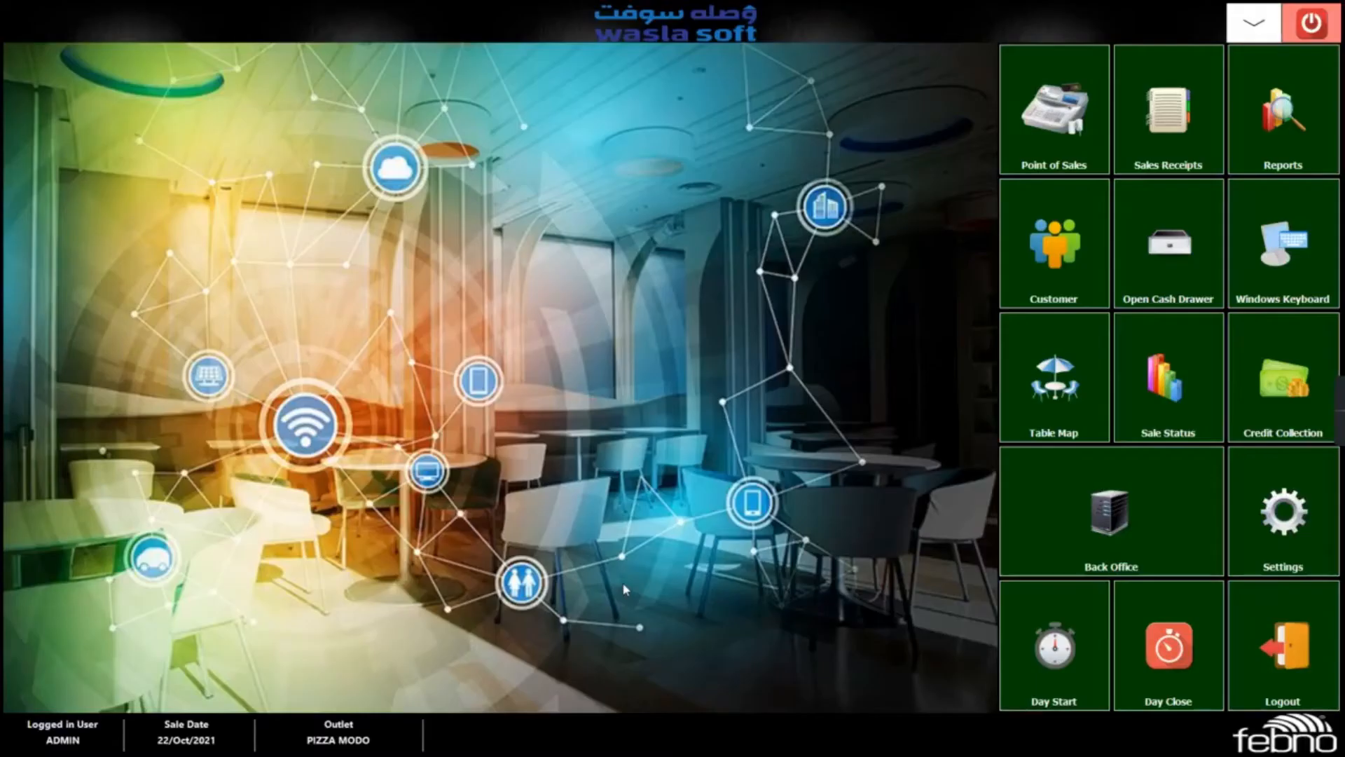
Add a new item department named Department 1 in the back office
click(1095, 530)
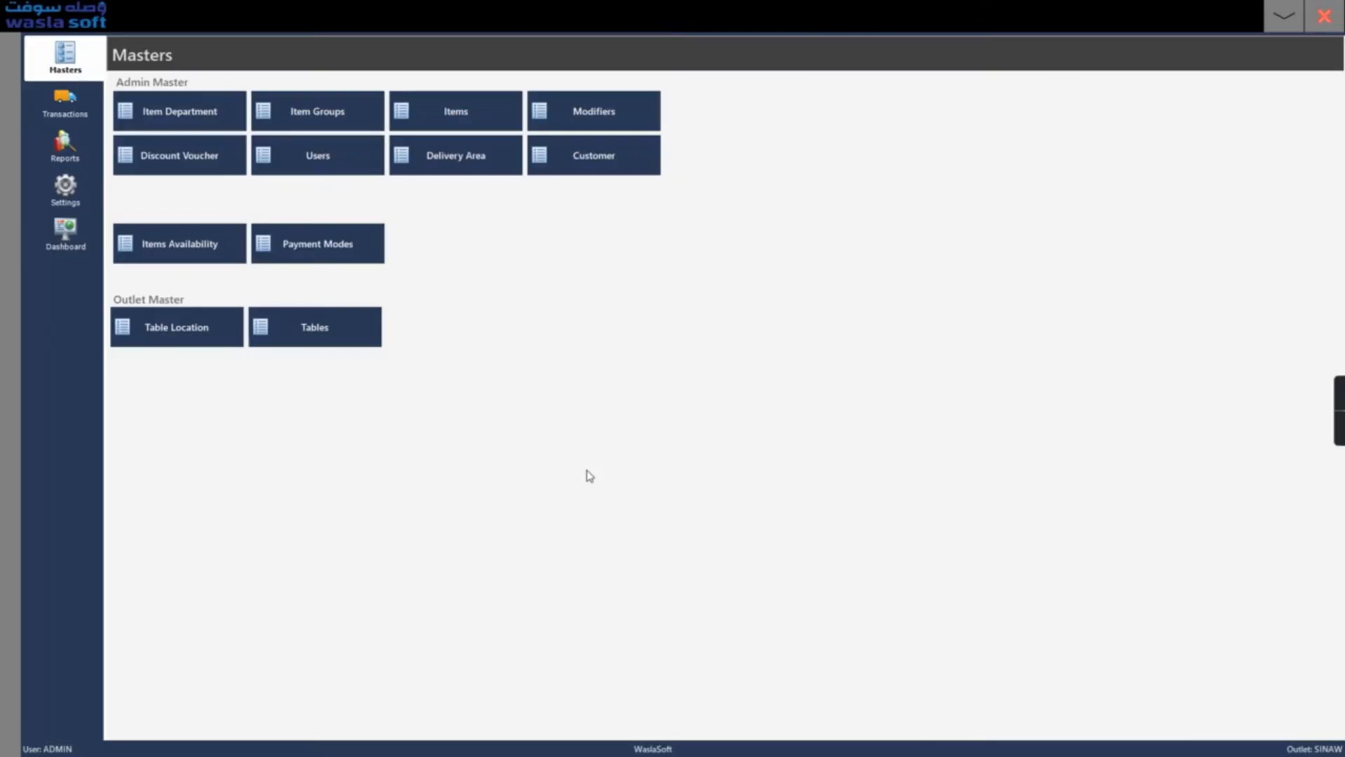
click(202, 127)
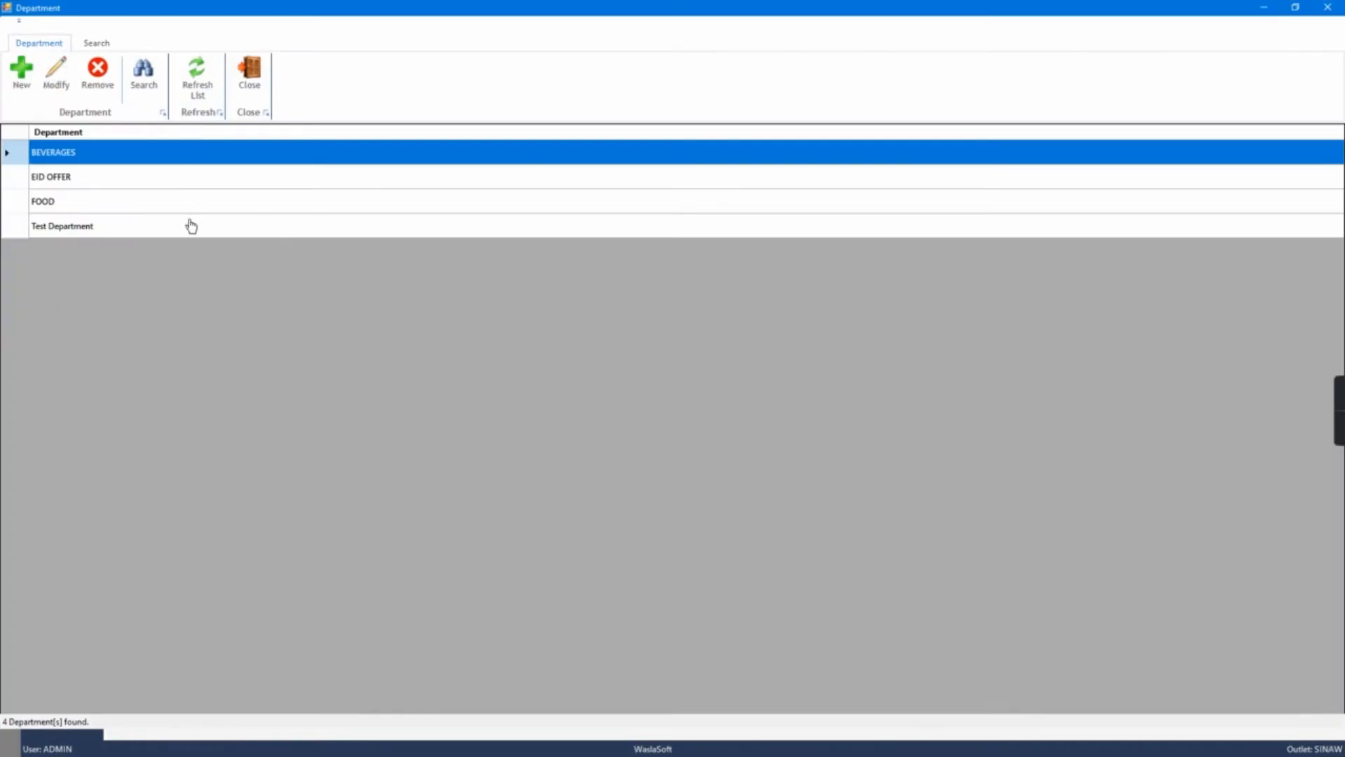
click(33, 84)
text(Department 1)
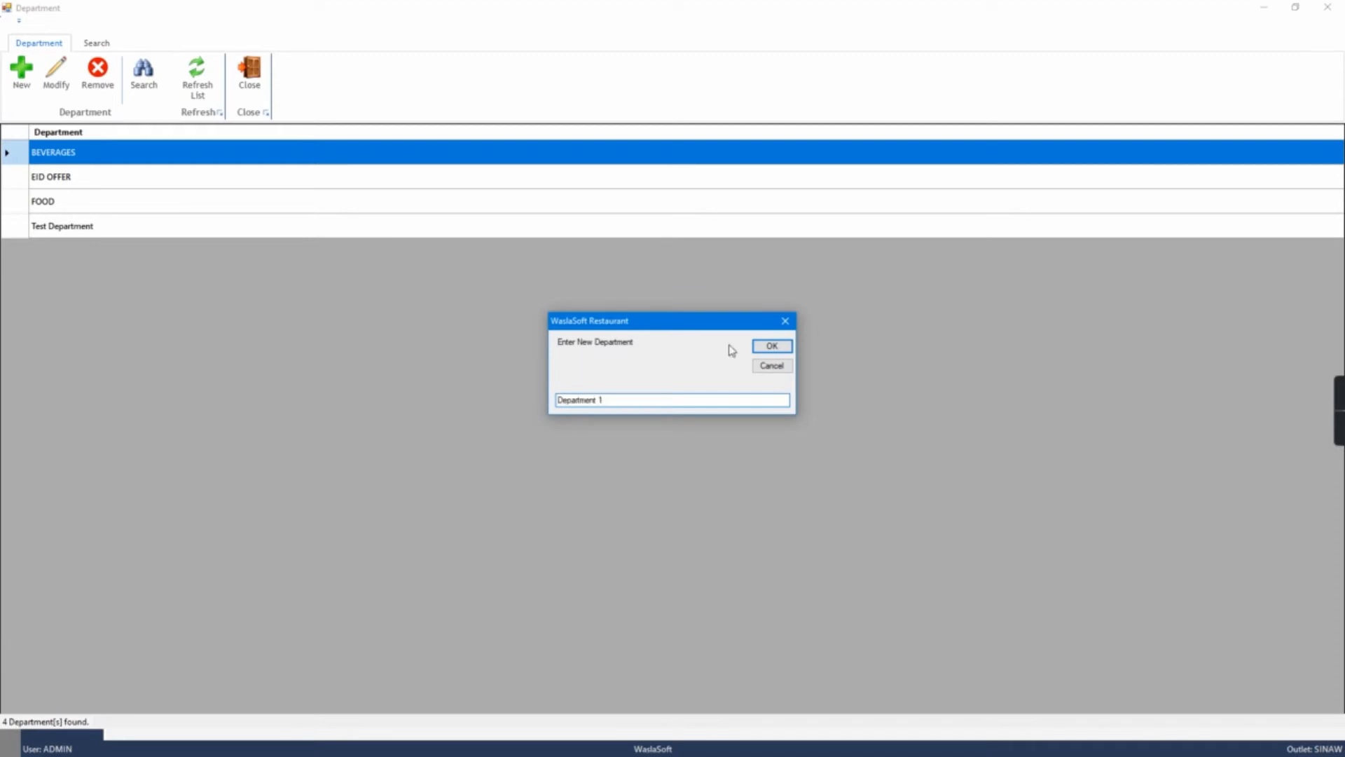
click(773, 348)
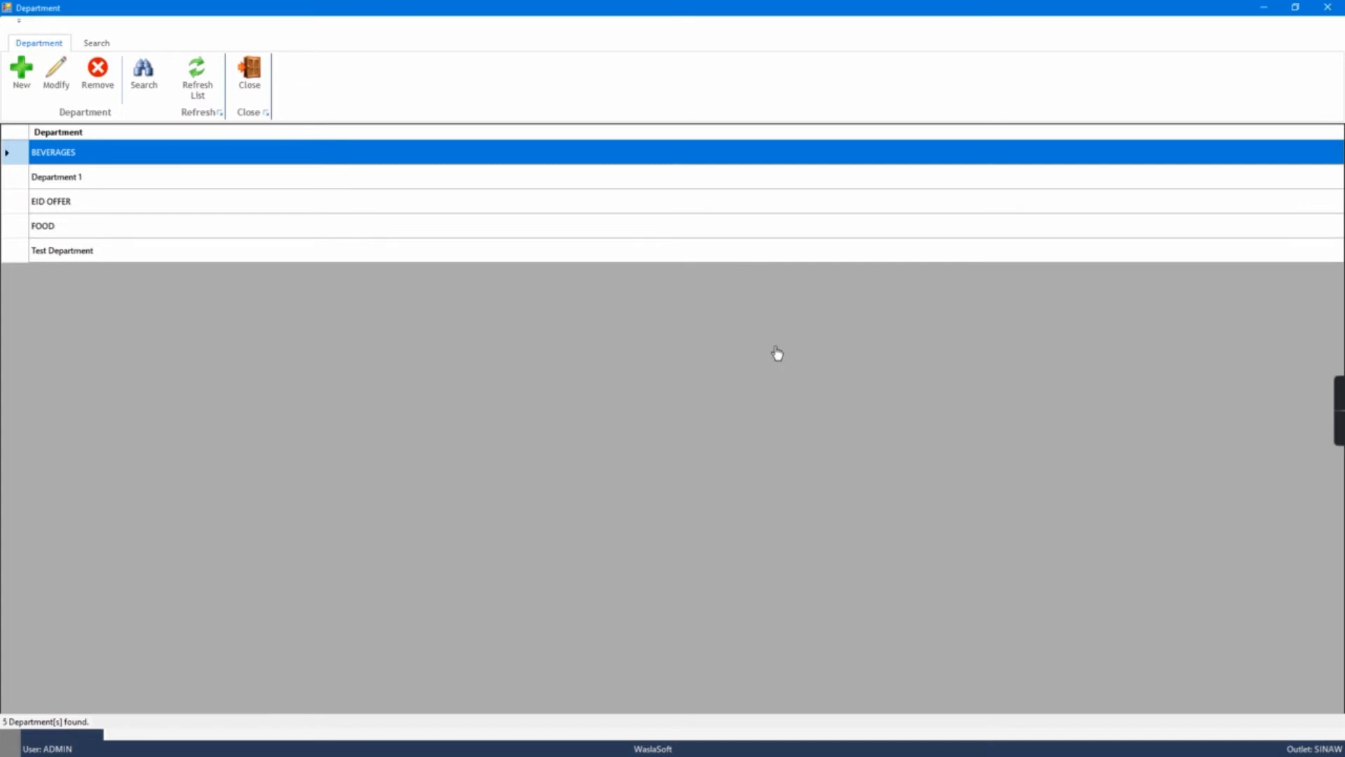
Open Department 1 for modification and accept it as is, look at the department search options, and close the department list
click(156, 183)
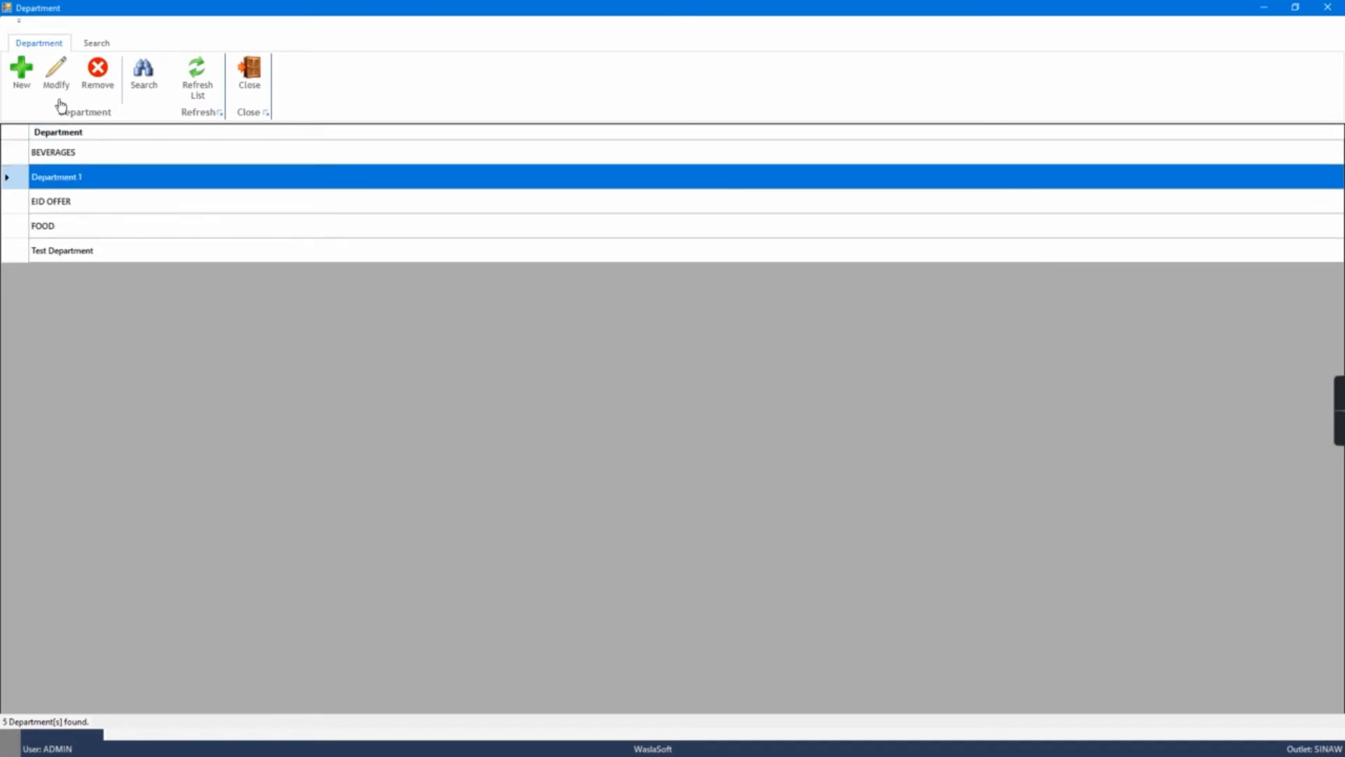
click(56, 73)
click(784, 349)
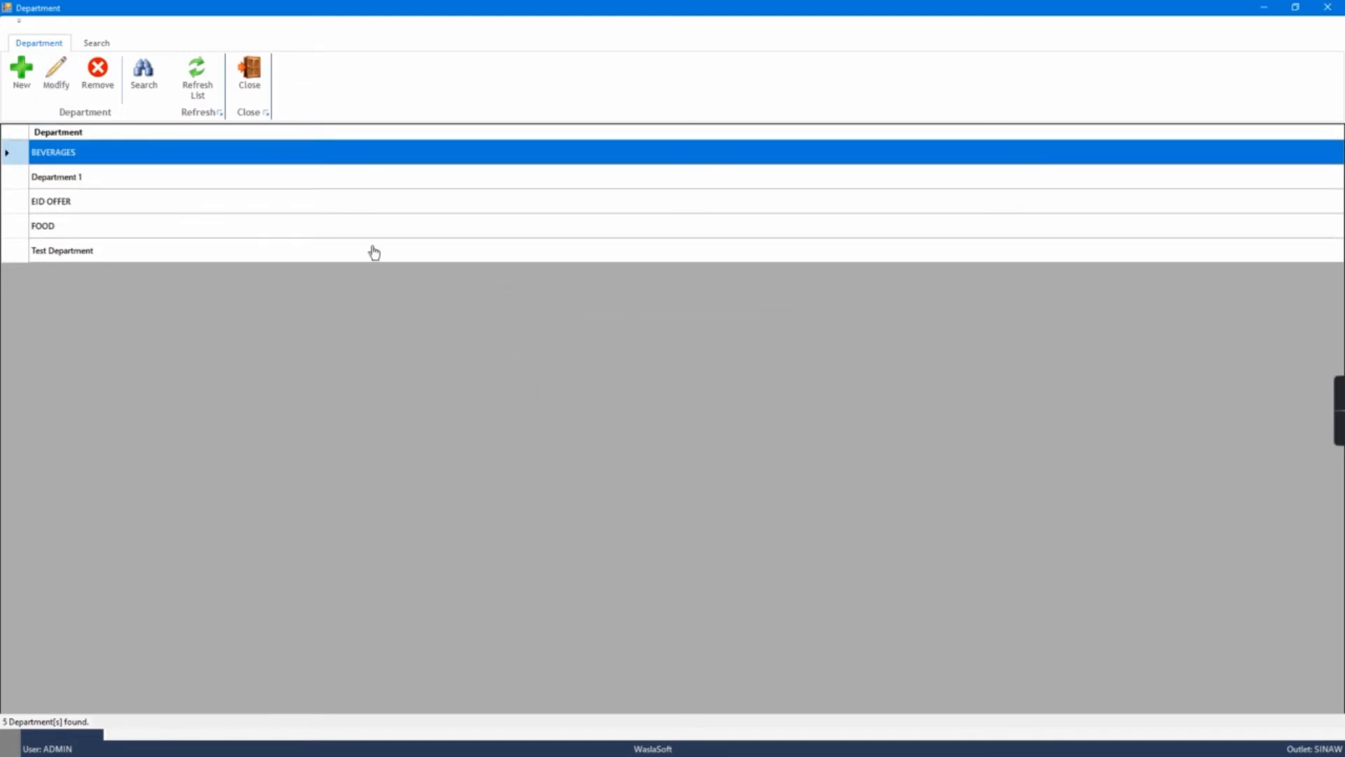
click(97, 43)
click(40, 44)
click(249, 77)
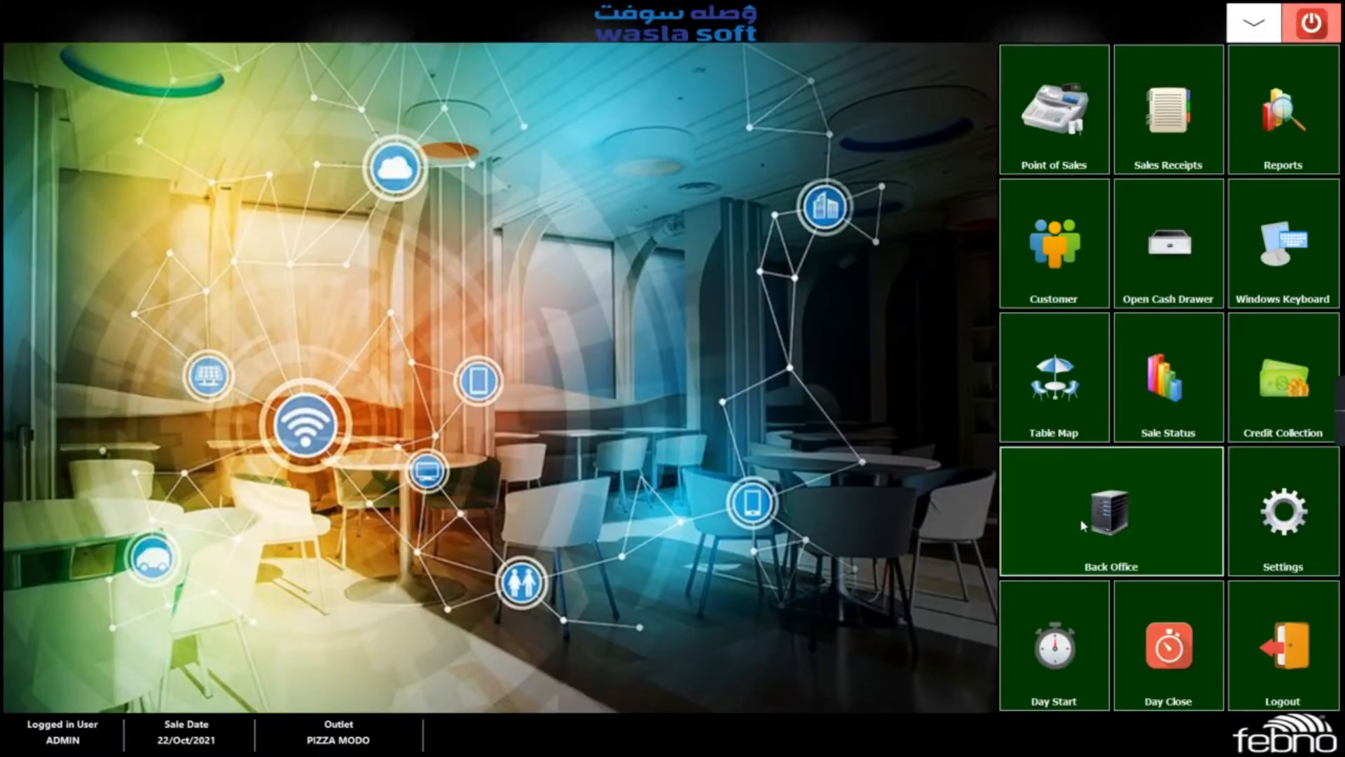
Start a new item from the back office item list, assign it to Group 2 and check its department
click(1083, 526)
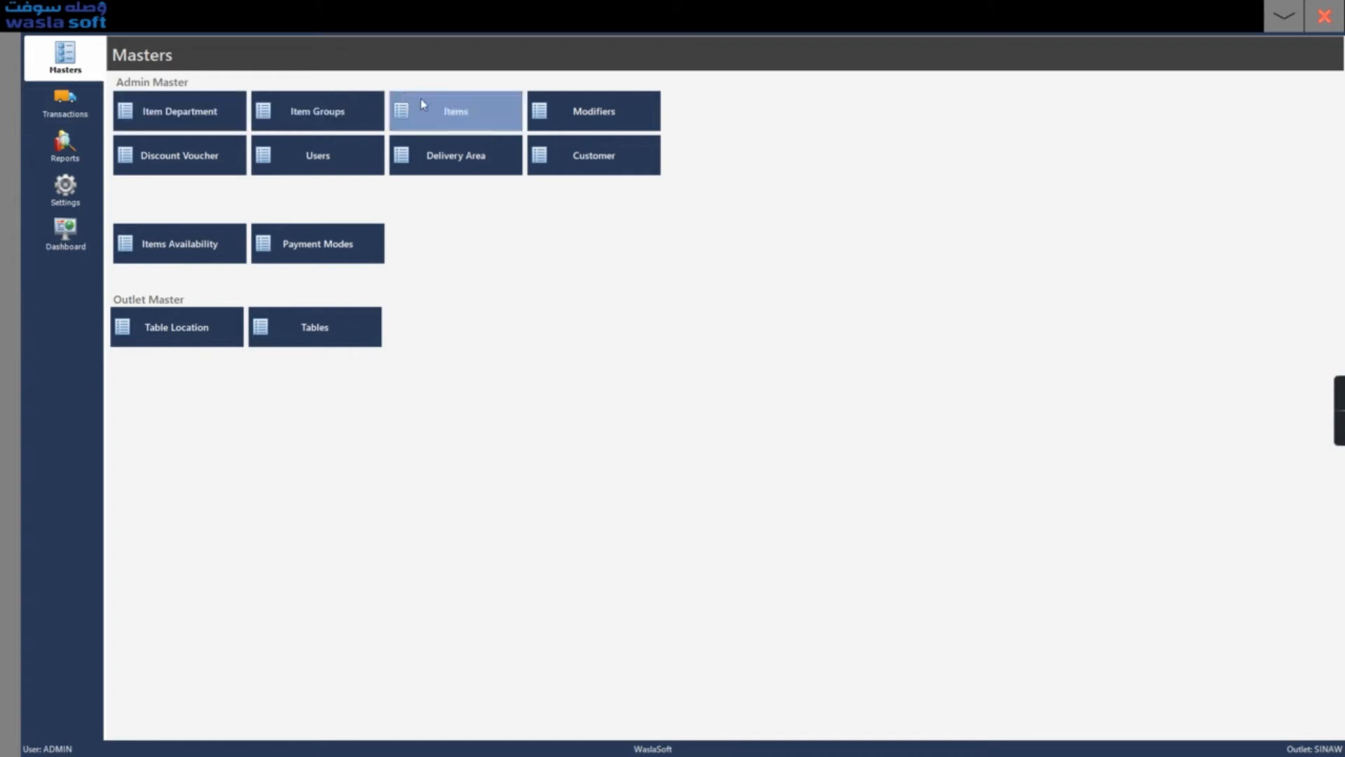
click(432, 112)
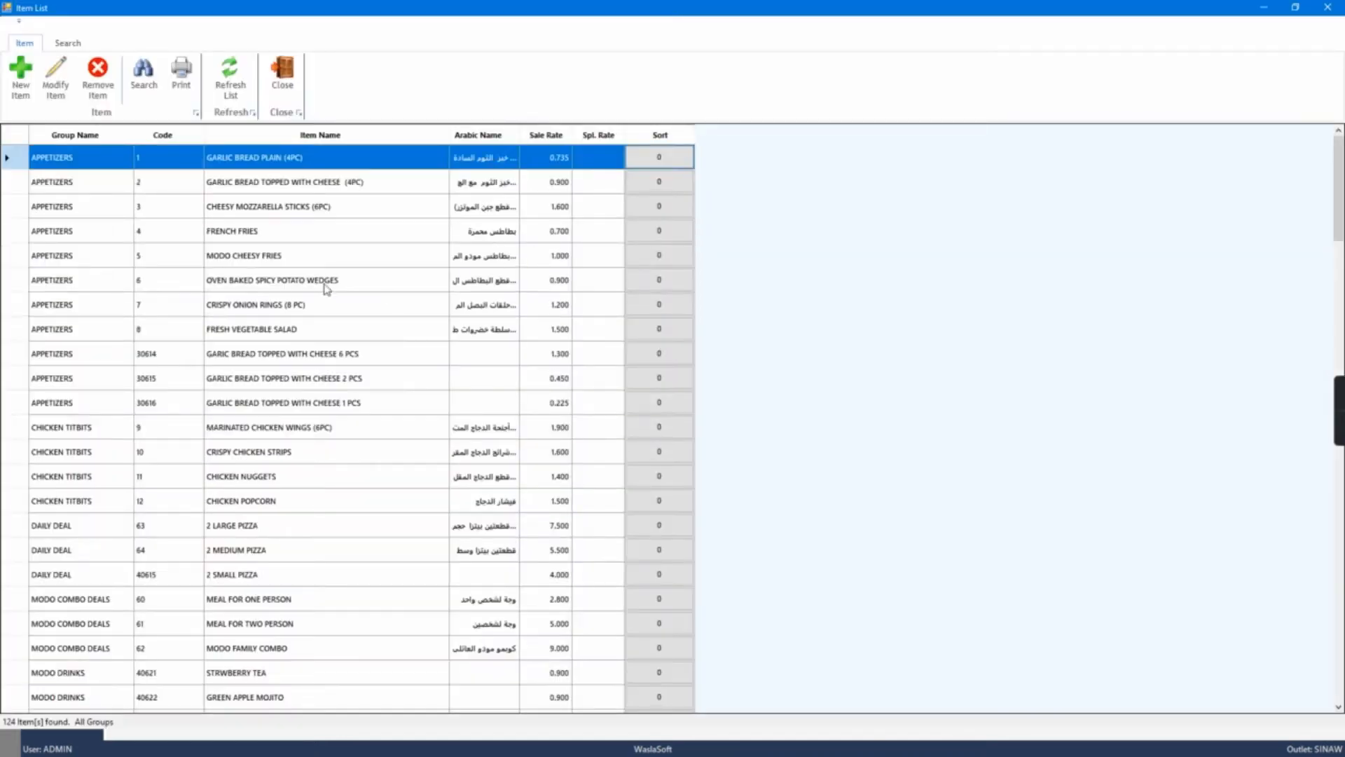
click(26, 98)
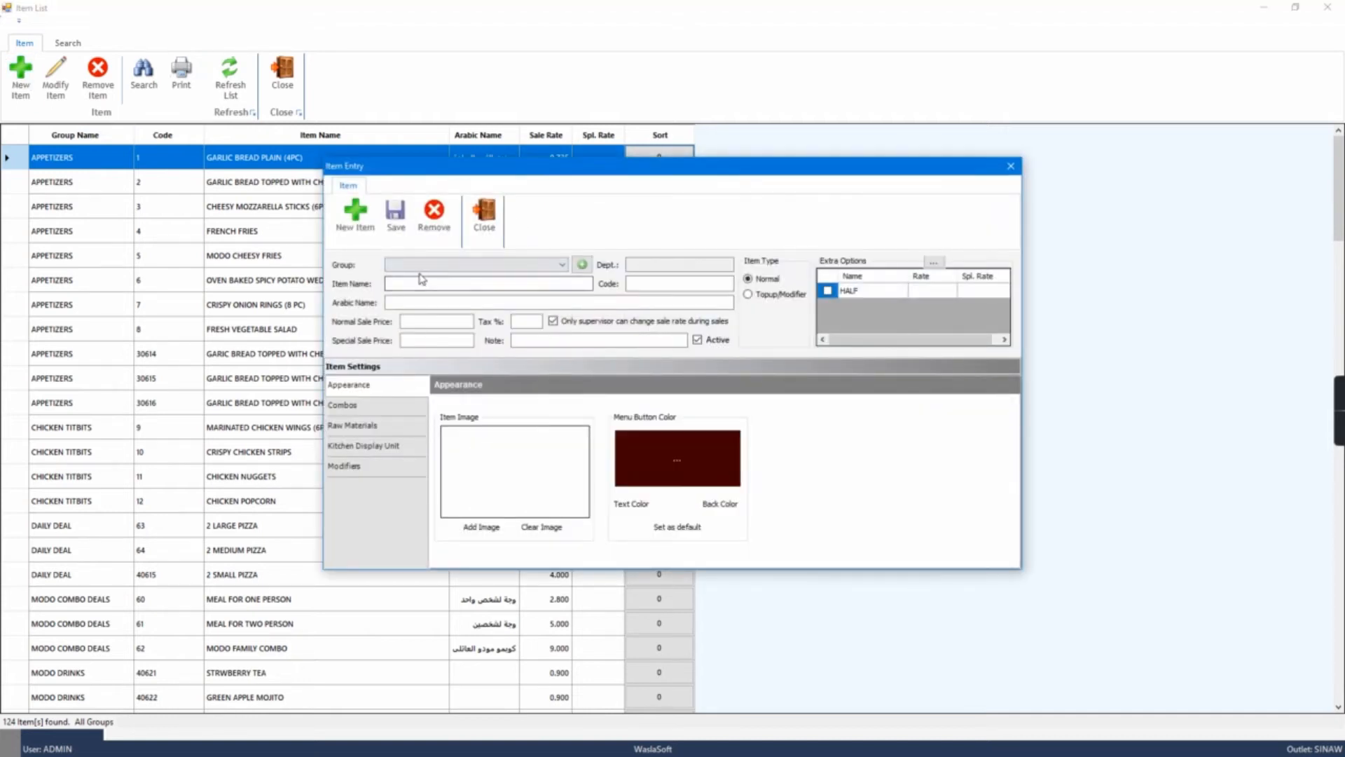
click(521, 265)
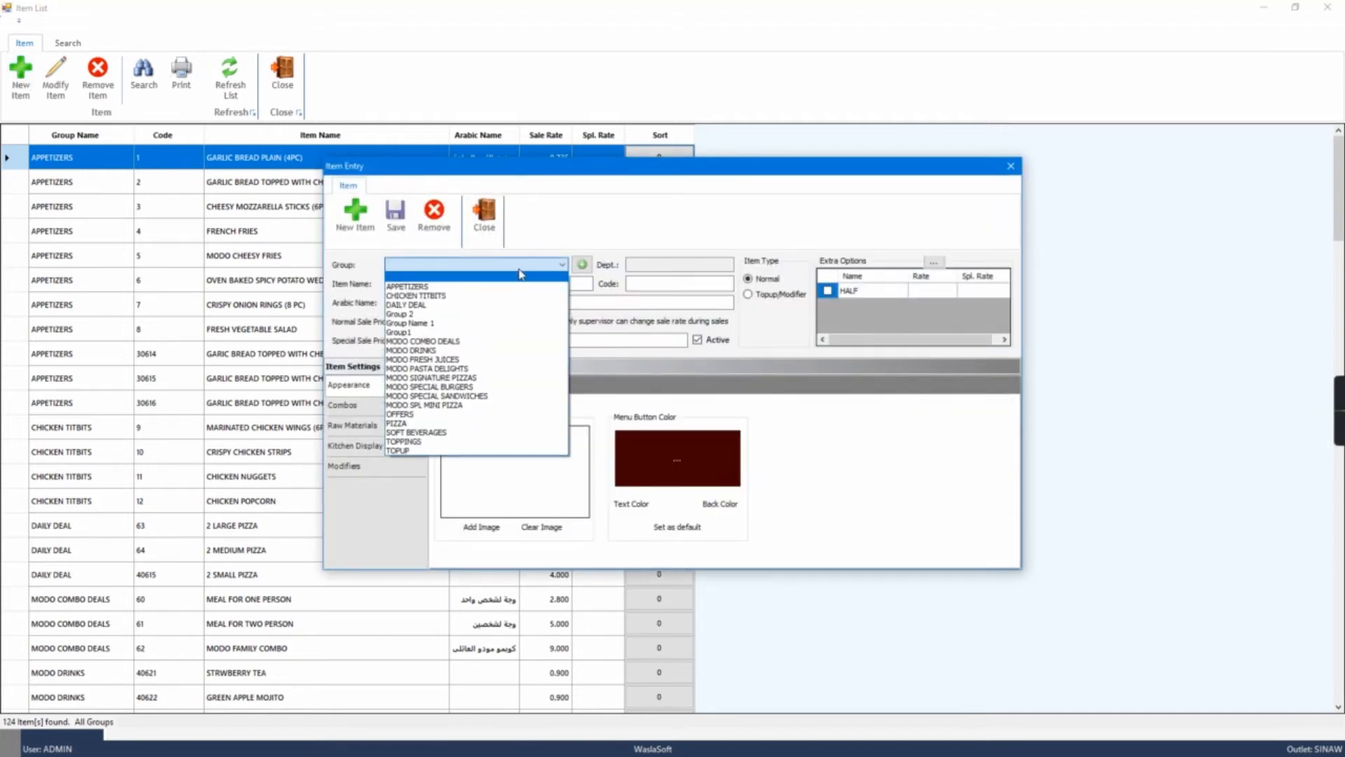
click(410, 314)
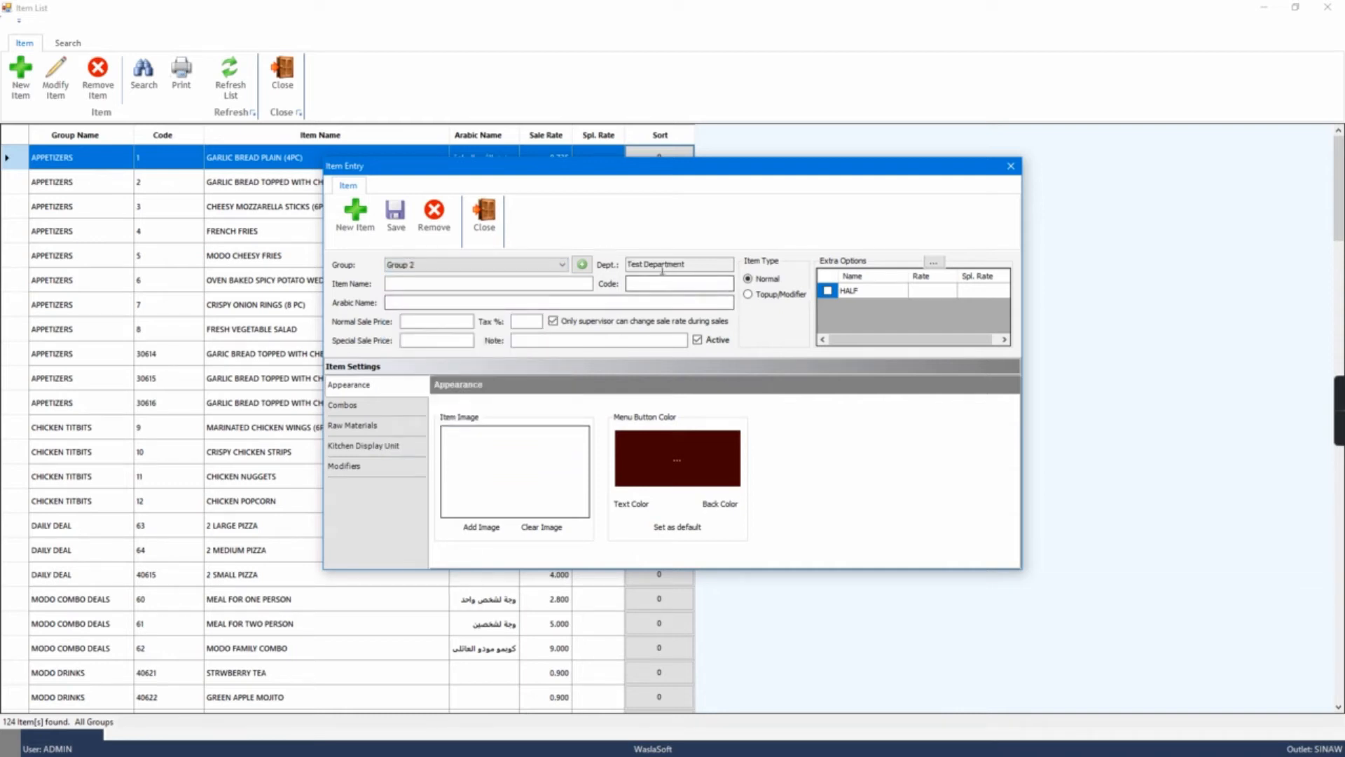
drag(715, 265, 627, 270)
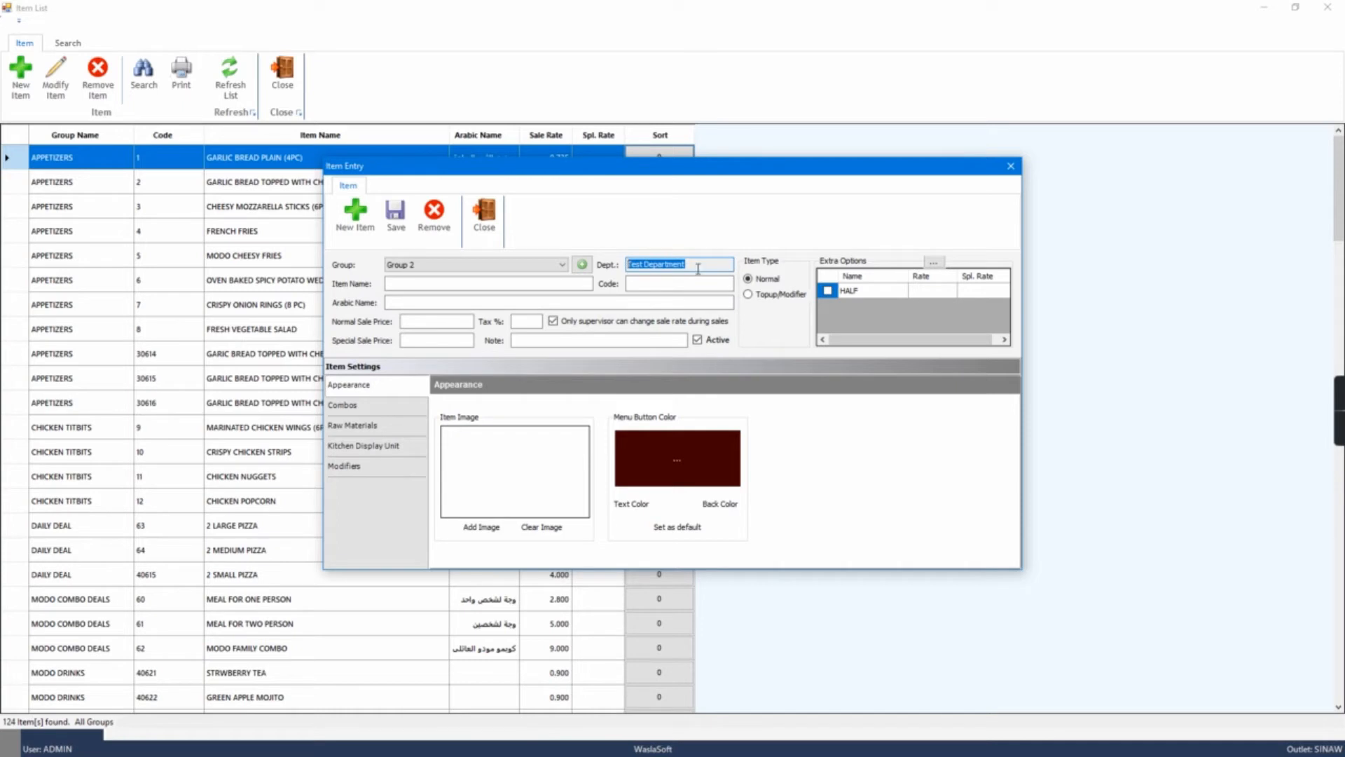
Name the new item Item 001 and fill in its Arabic name
click(544, 285)
text(Item 001)
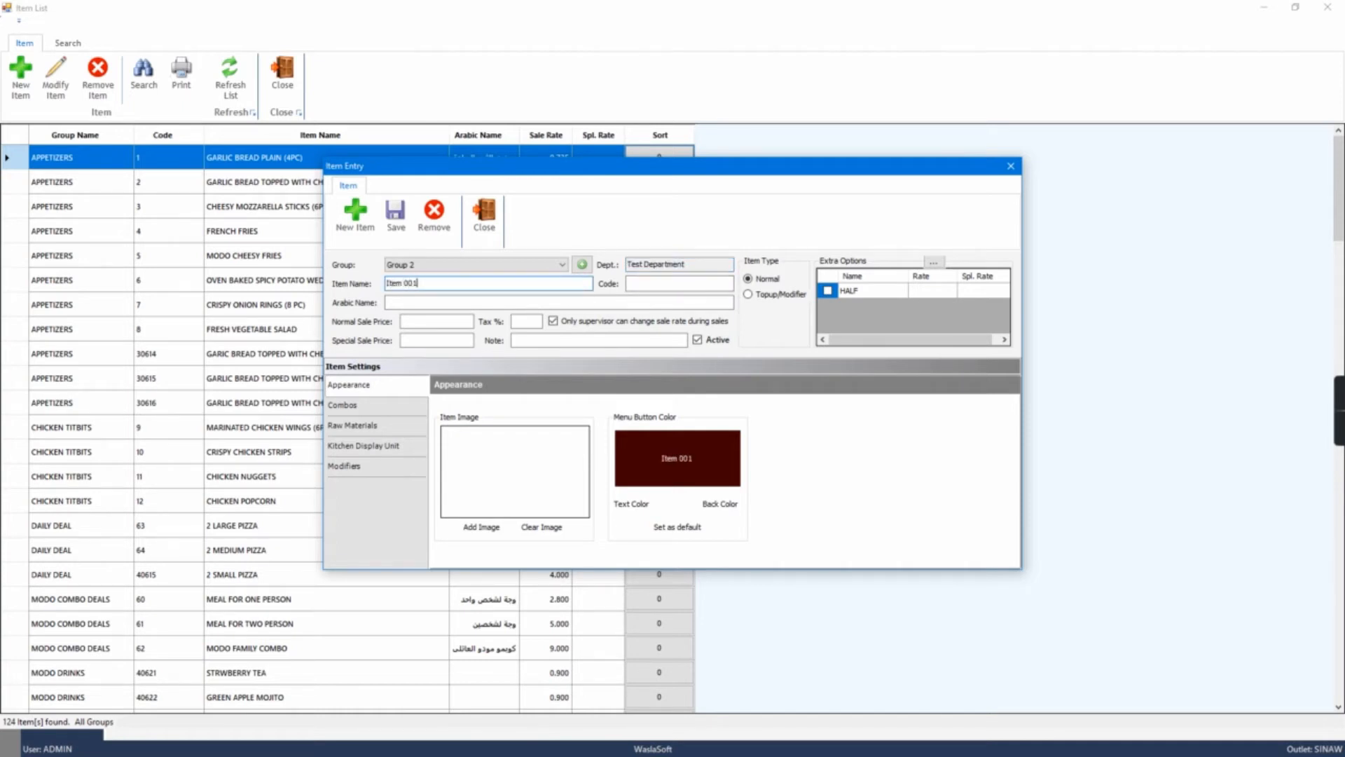
click(489, 301)
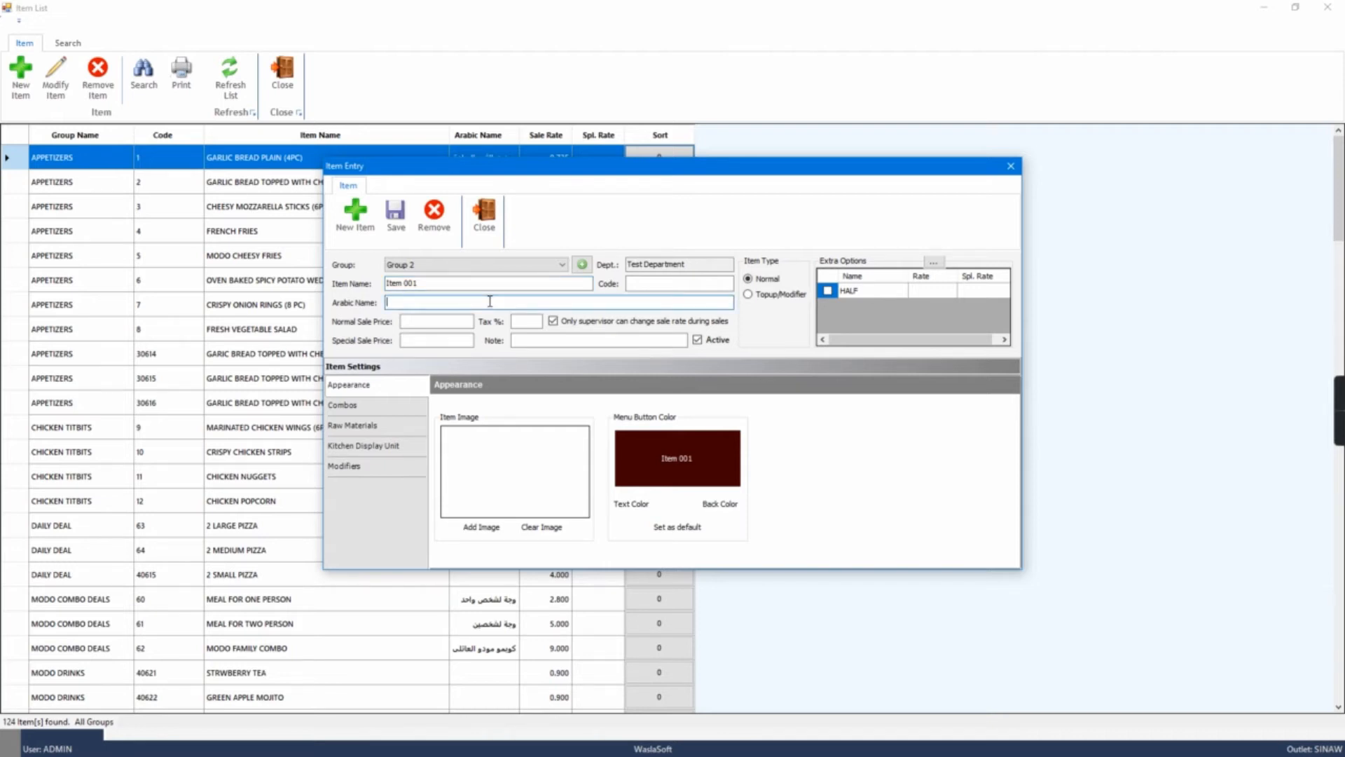
text(سشيشيشسي)
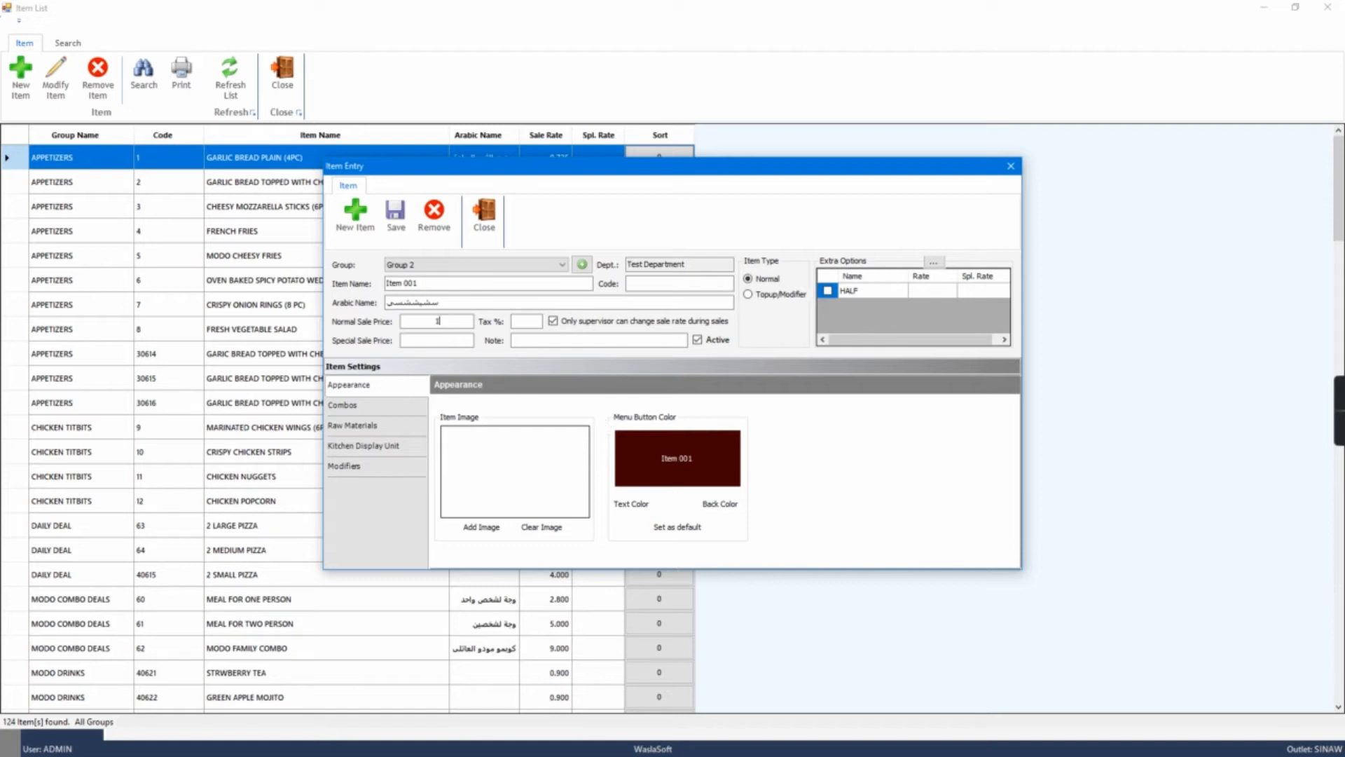
Set Item 001's normal sale price to 10, special sale price to 12 and tax to 15%
click(454, 343)
click(528, 320)
click(562, 340)
click(466, 302)
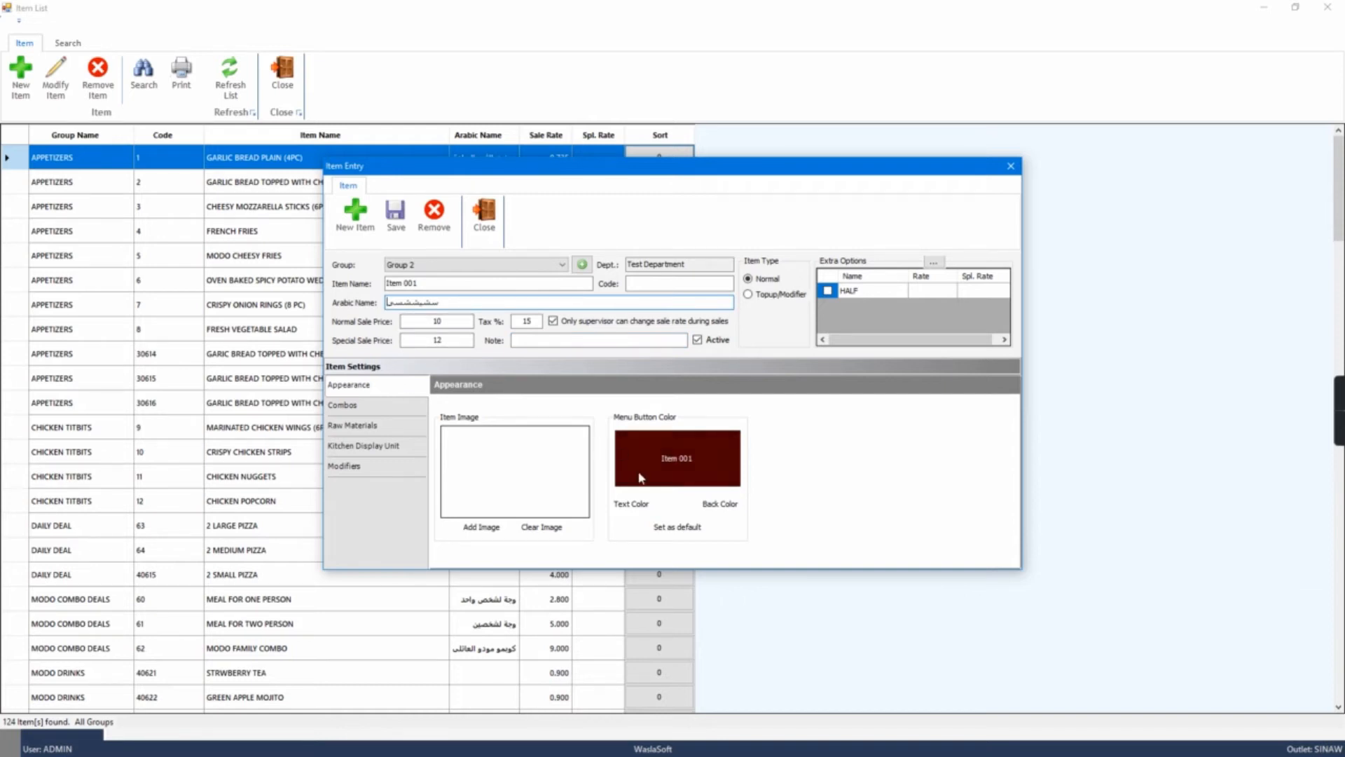
Set Item 001's menu button back color to orange, save the item and close the item entry form
click(719, 505)
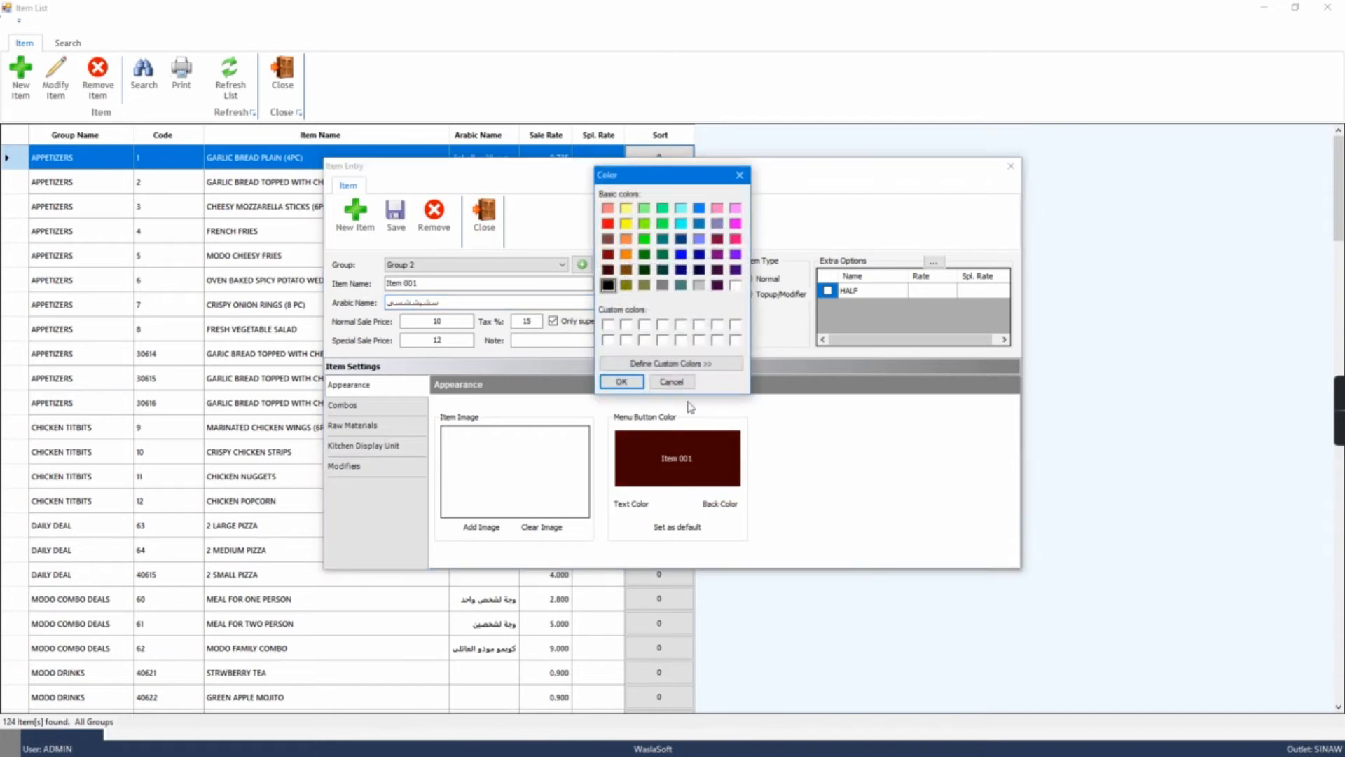
click(624, 255)
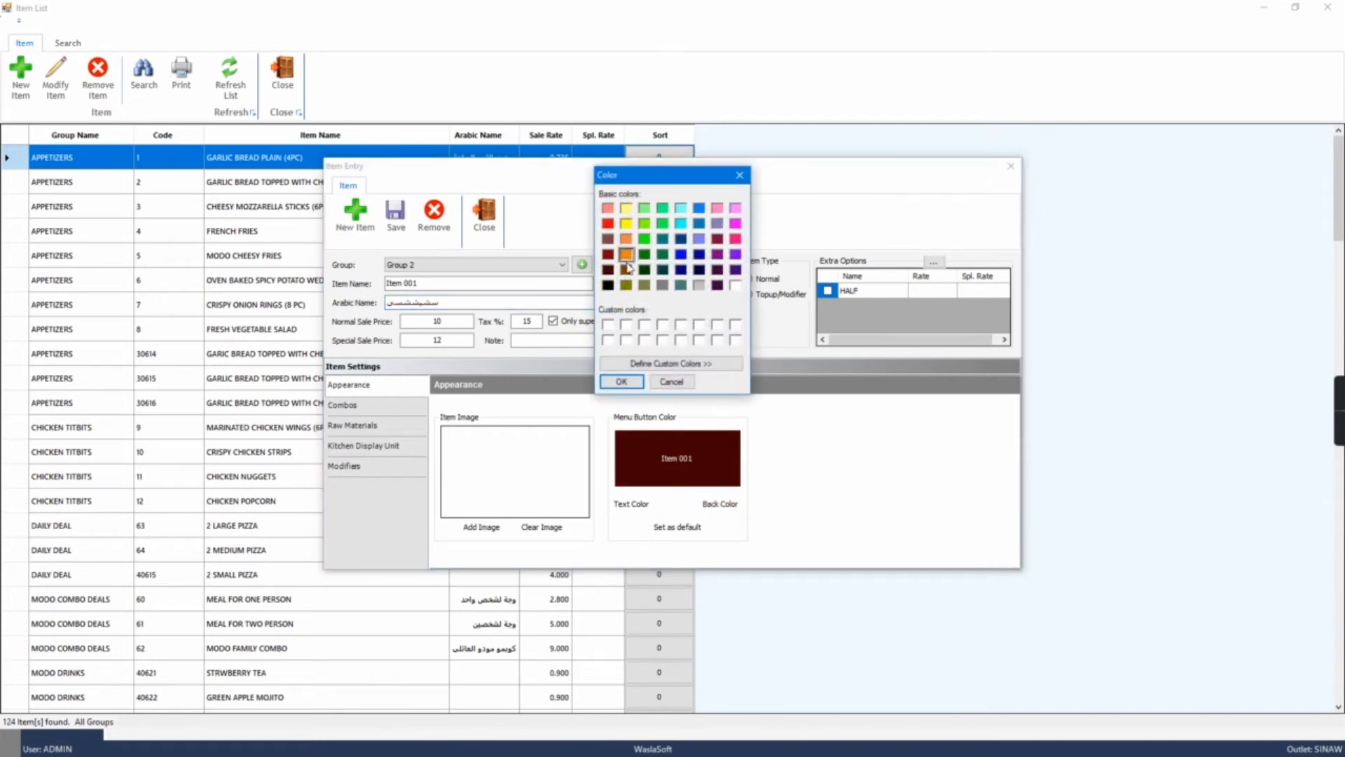
click(634, 382)
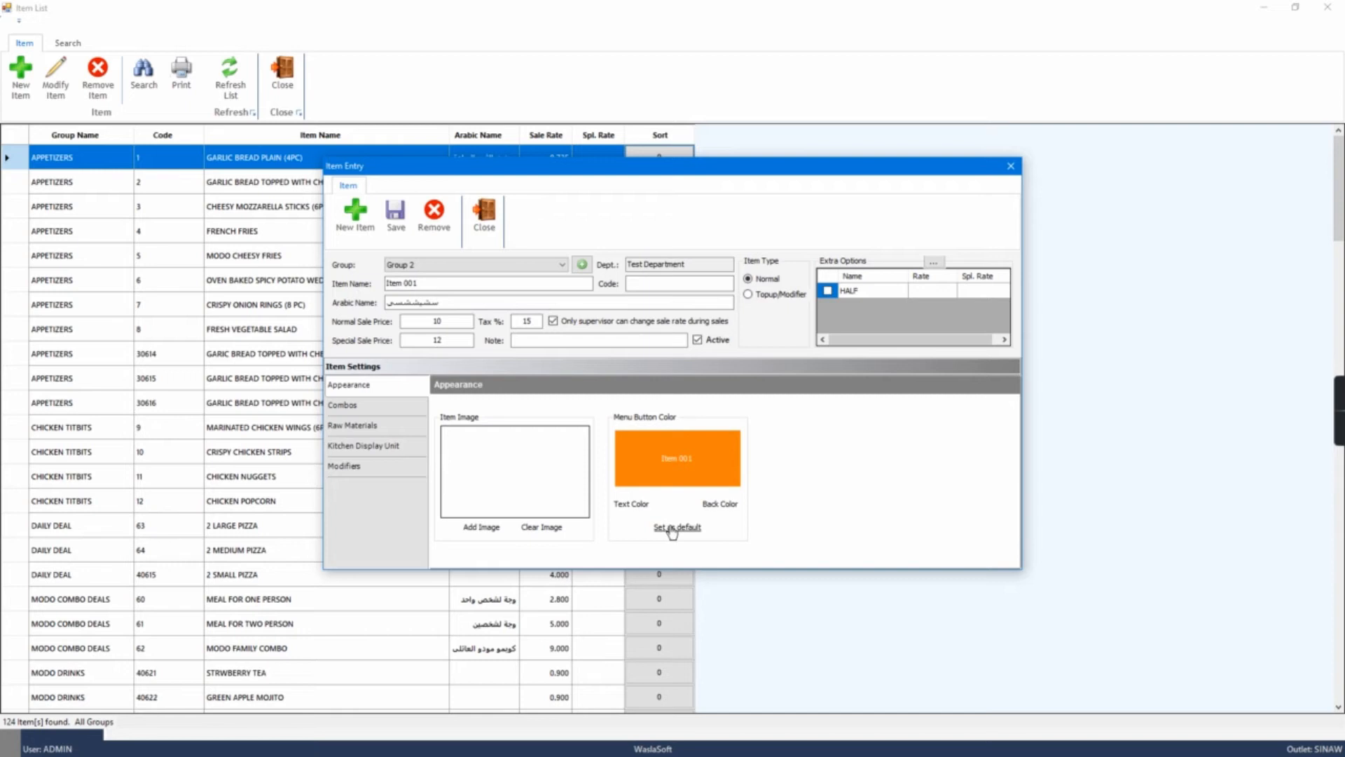
click(396, 225)
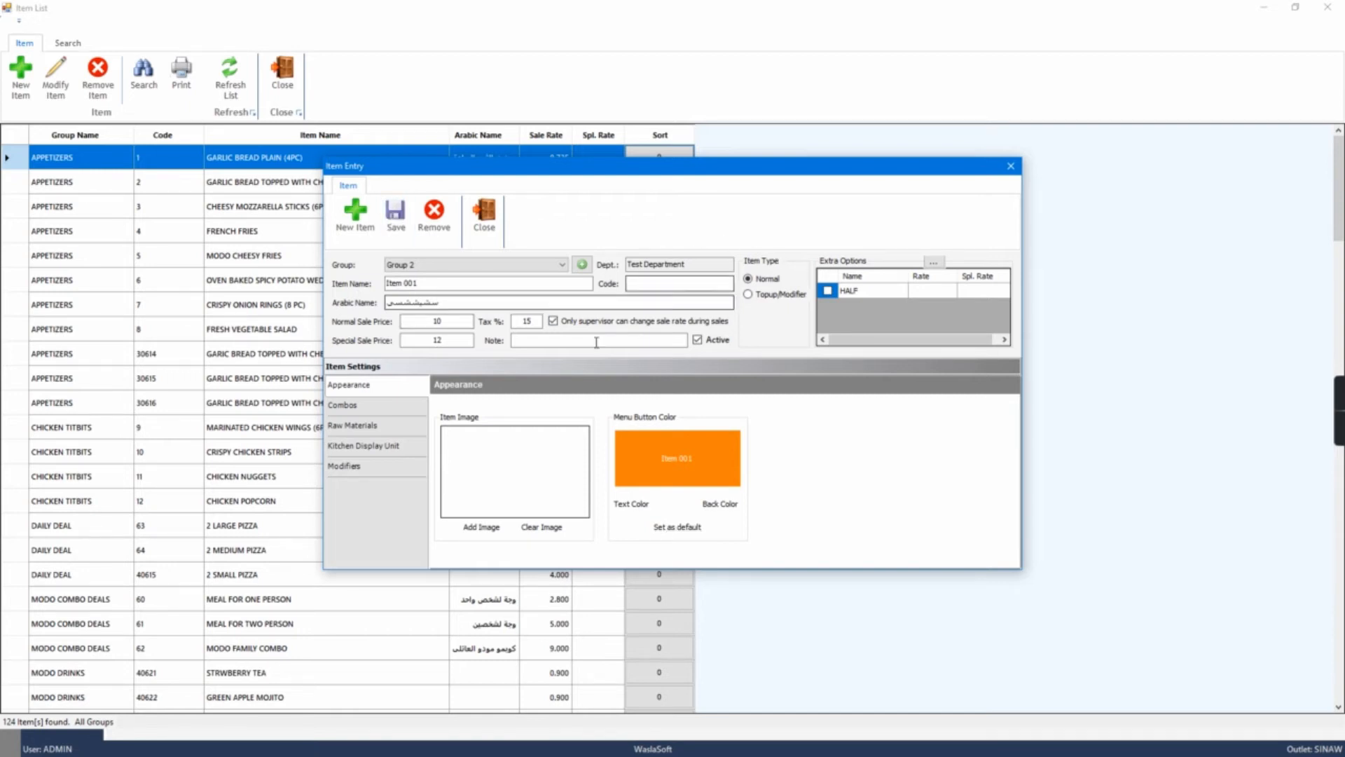
click(403, 230)
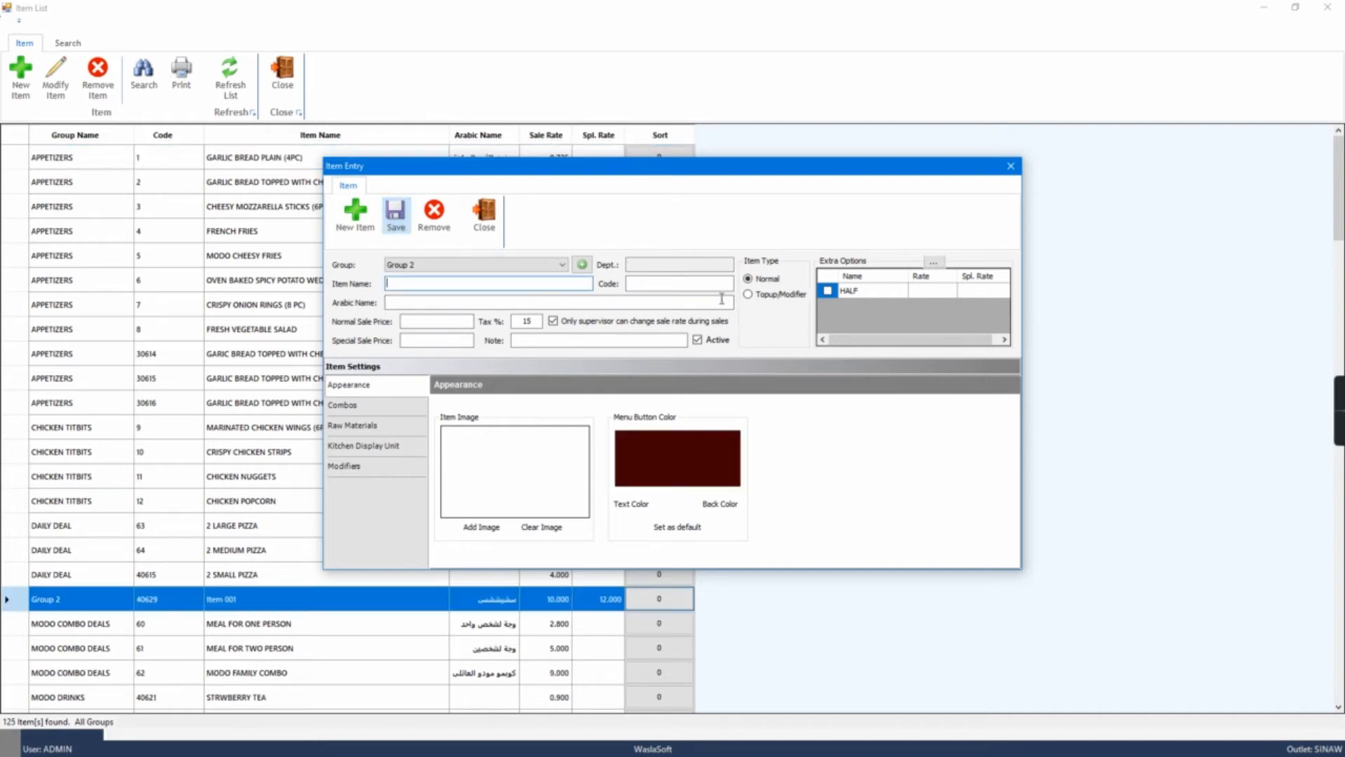
click(1011, 167)
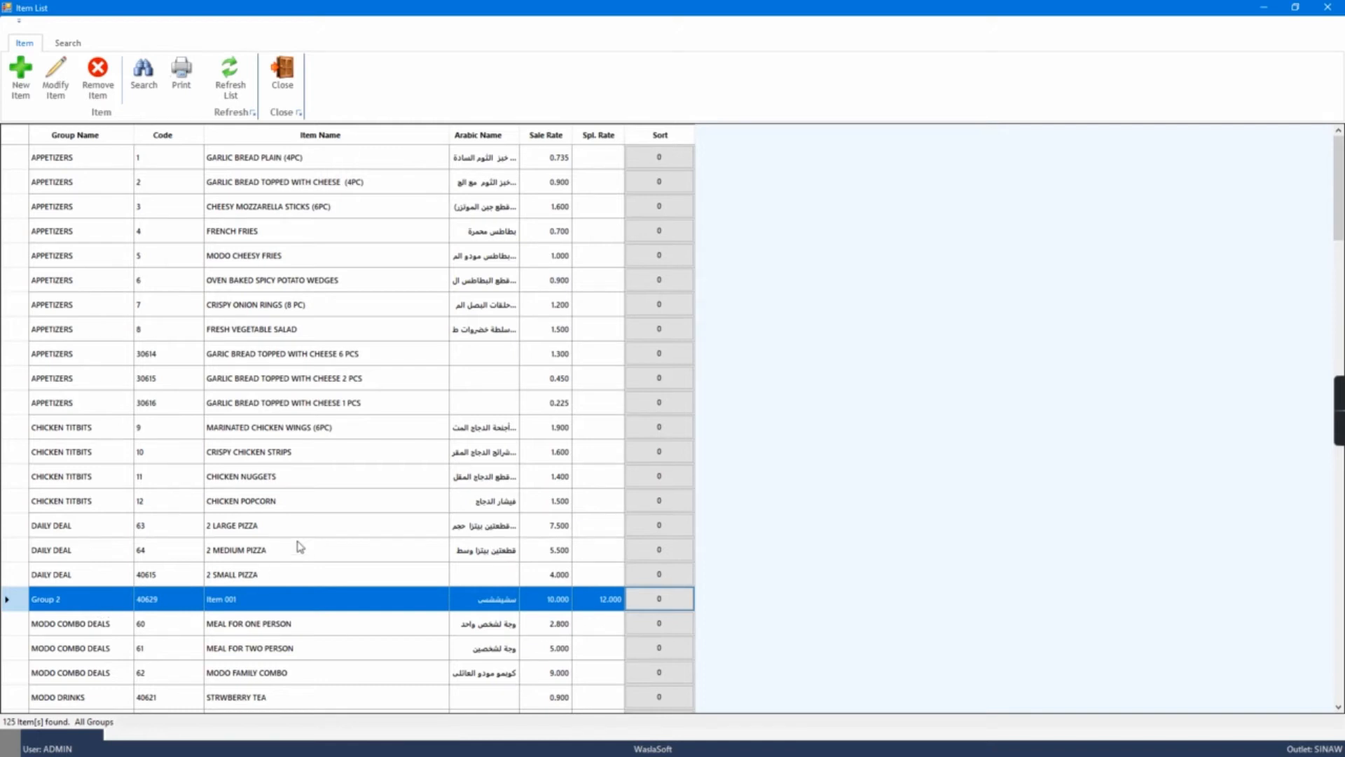
Leave the back office and check the Item 001 button under Group 2 in Point of Sales, closing the sales screen when done
click(282, 77)
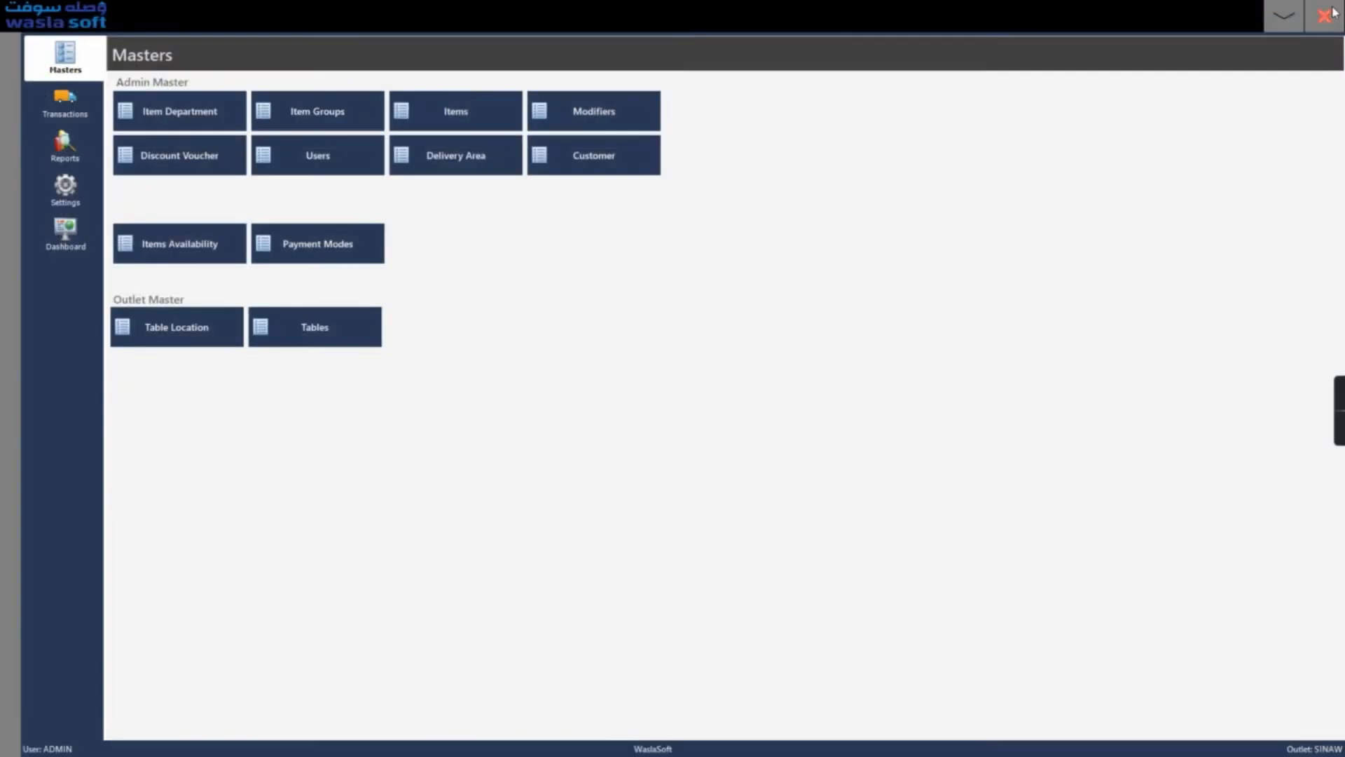
click(1331, 13)
click(1072, 149)
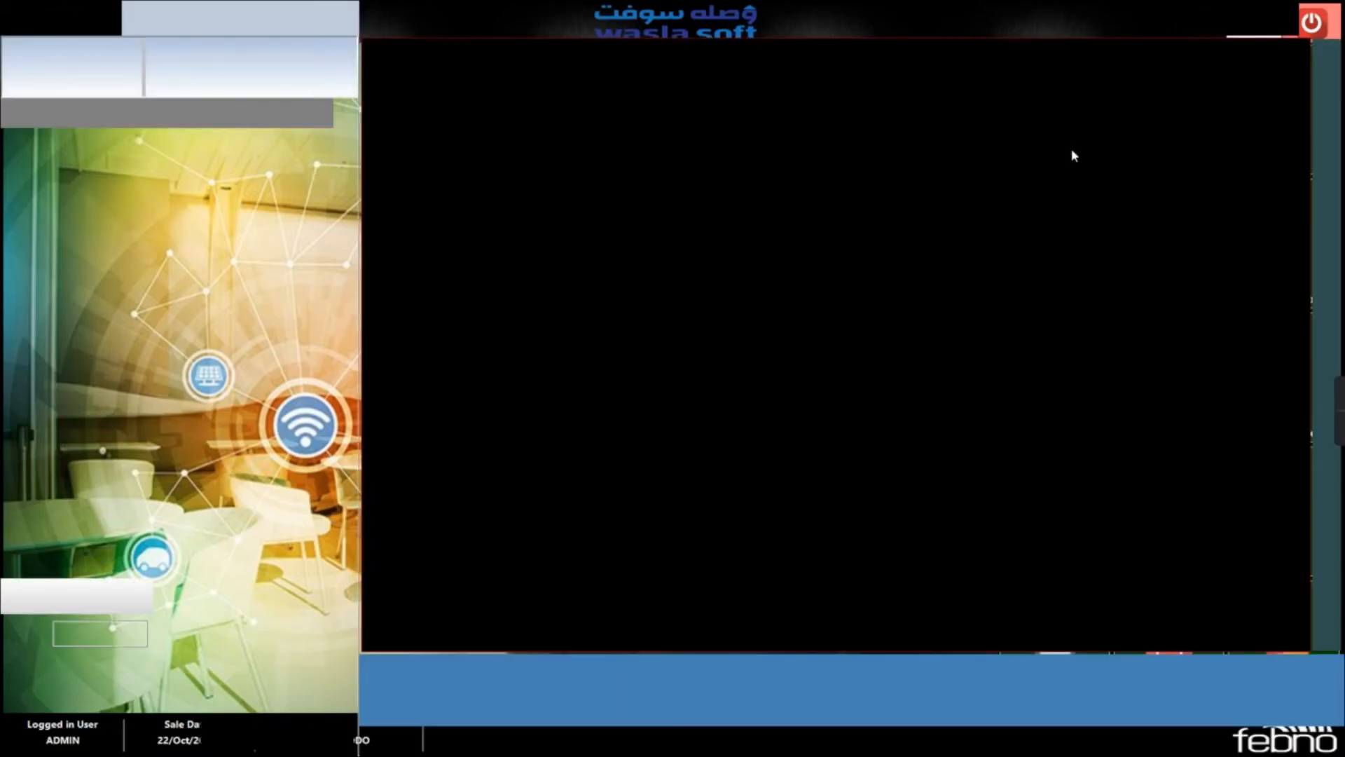
click(818, 677)
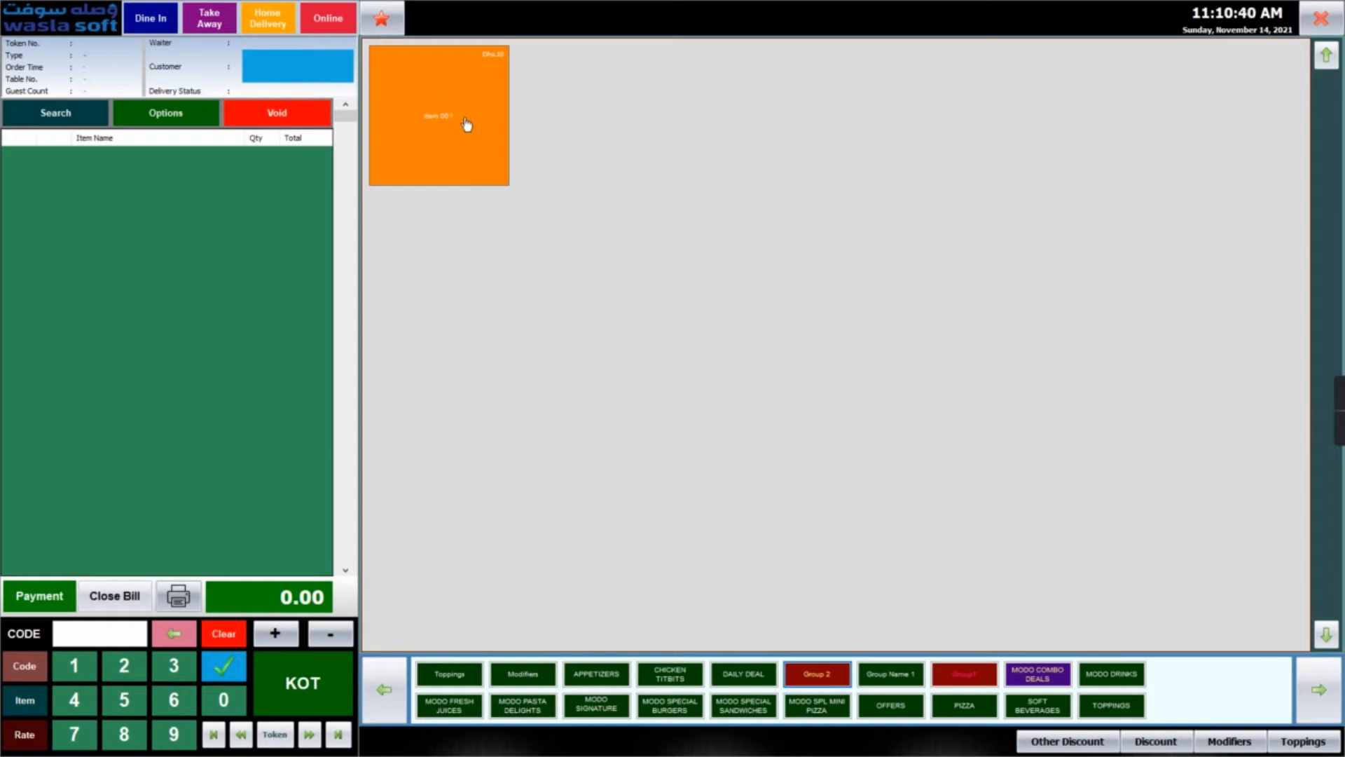
click(1339, 25)
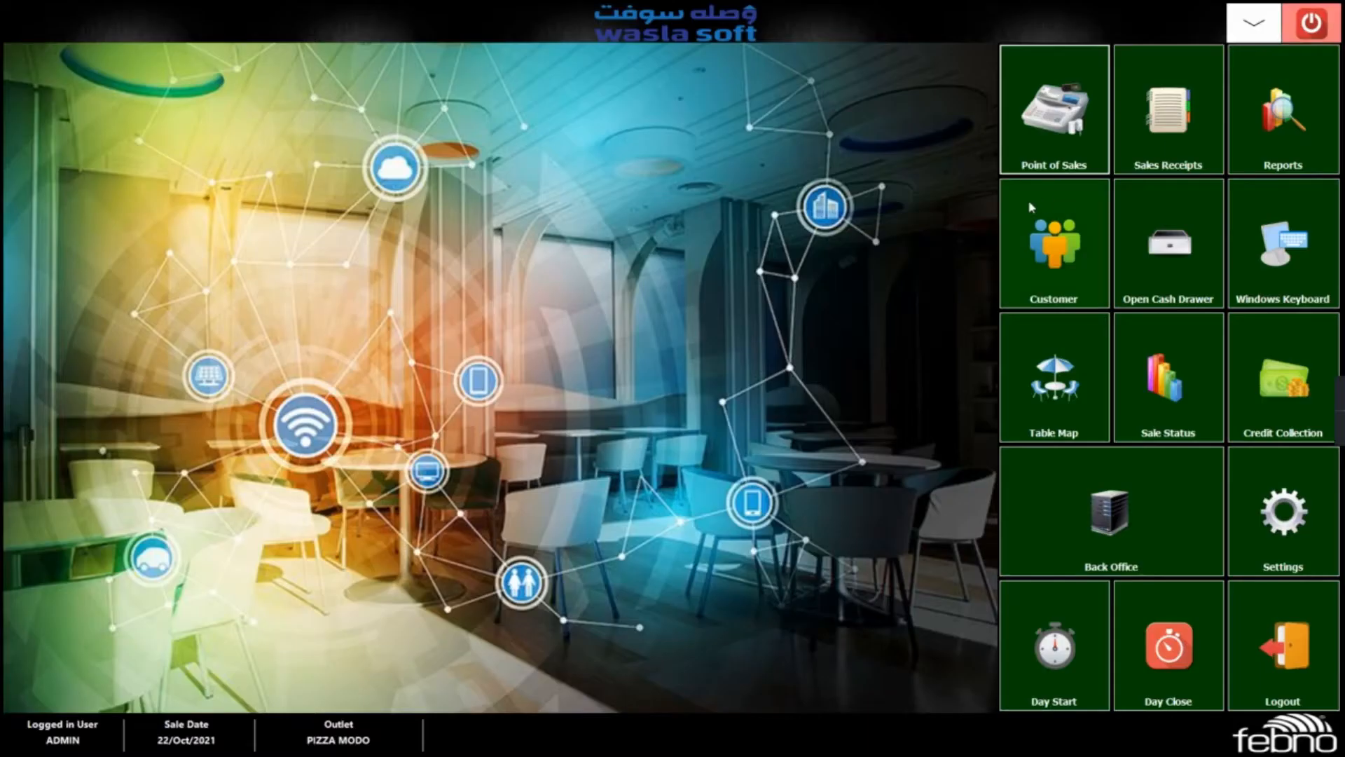
Reopen the back office item list and open POMEGRANAT MOJITO from the MODO DRINKS group for modification
click(1112, 536)
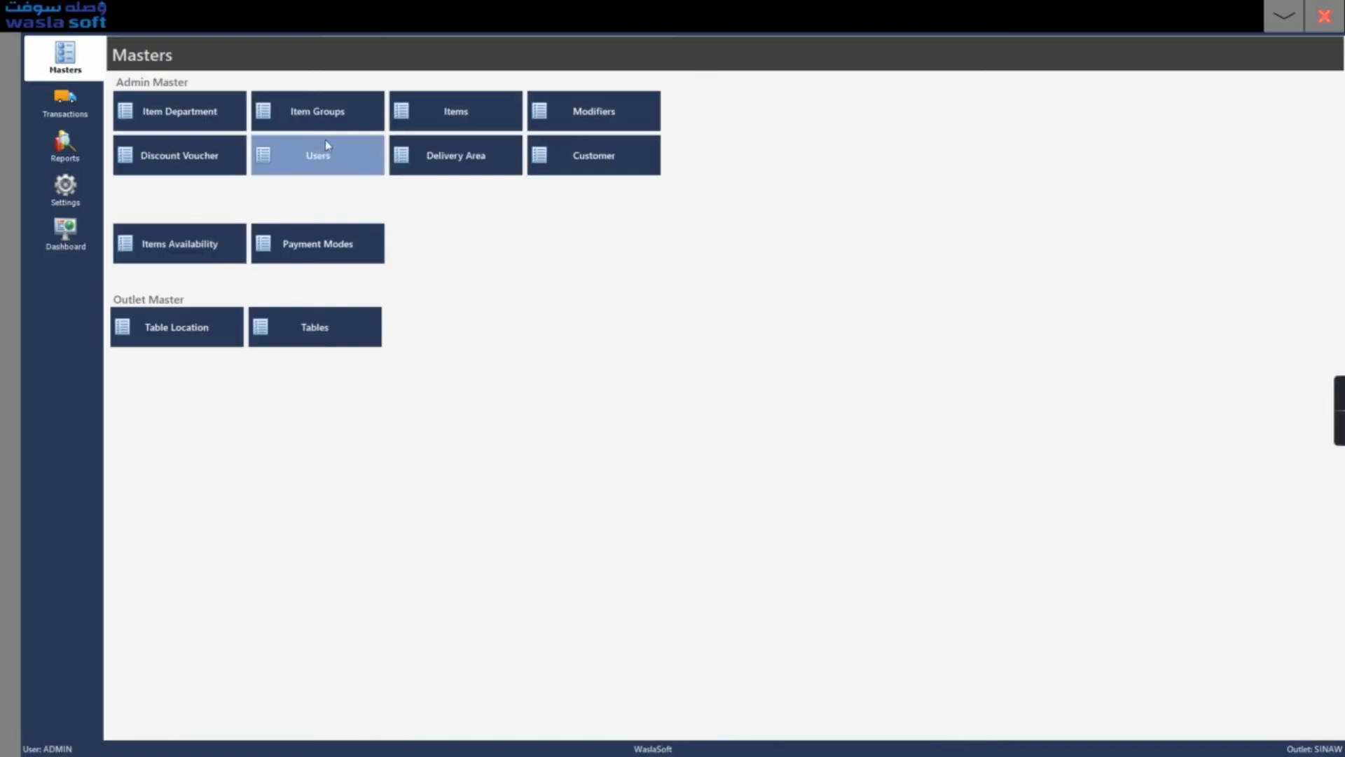
click(452, 115)
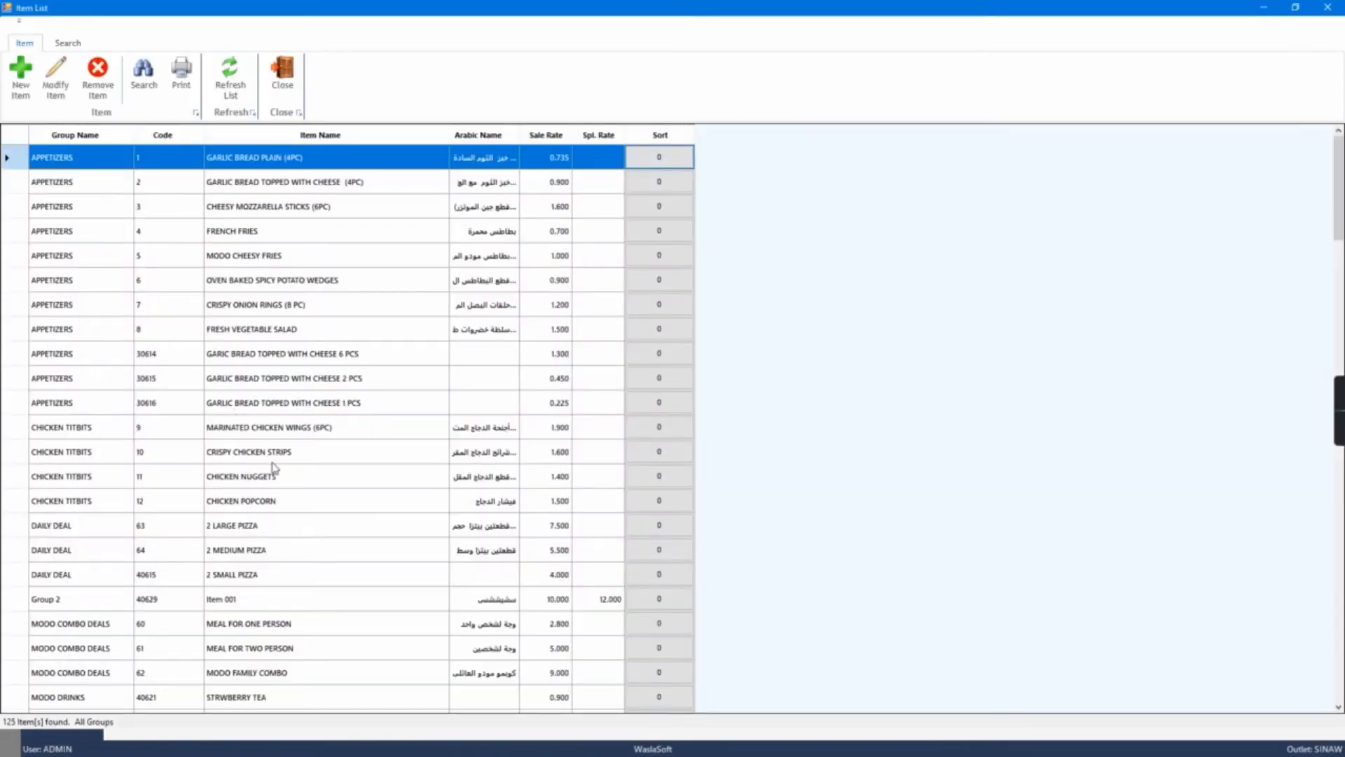
scroll(276, 468, down, 3)
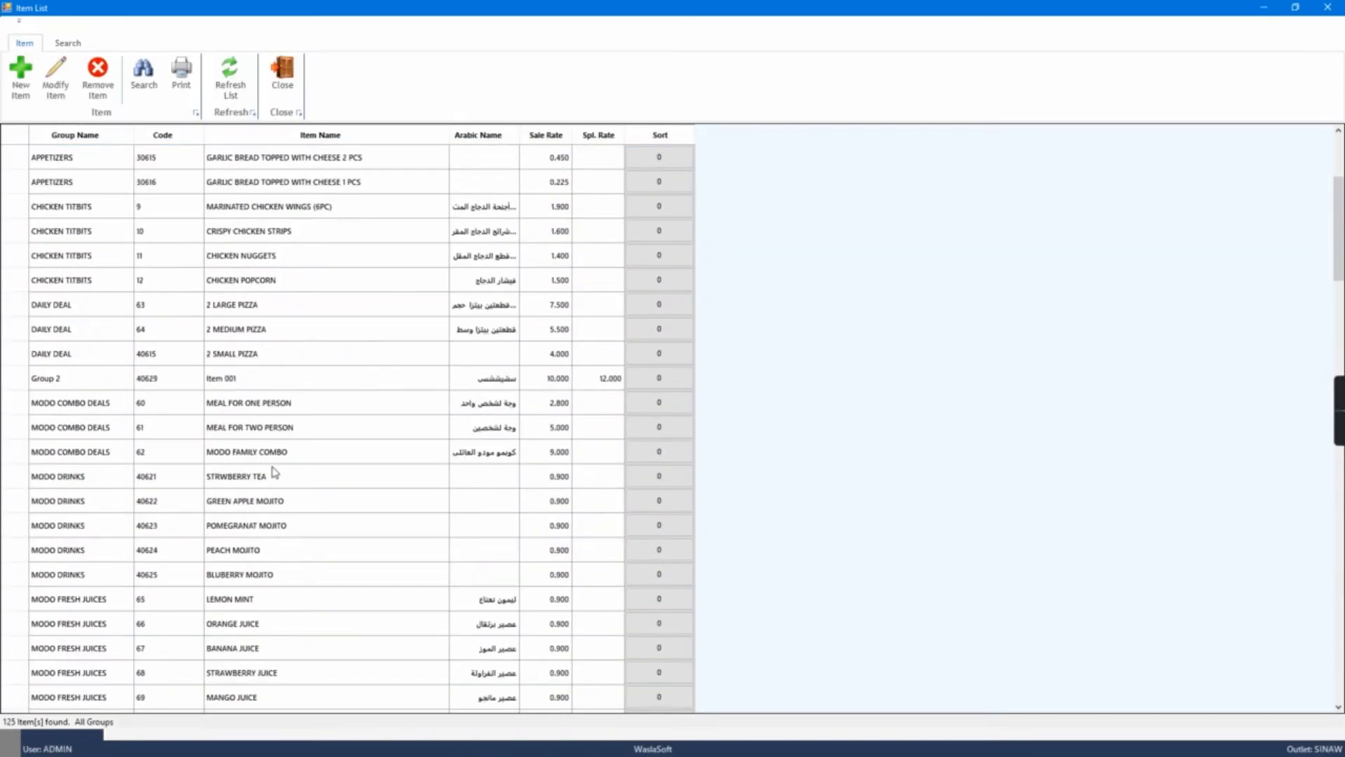
double_click(257, 531)
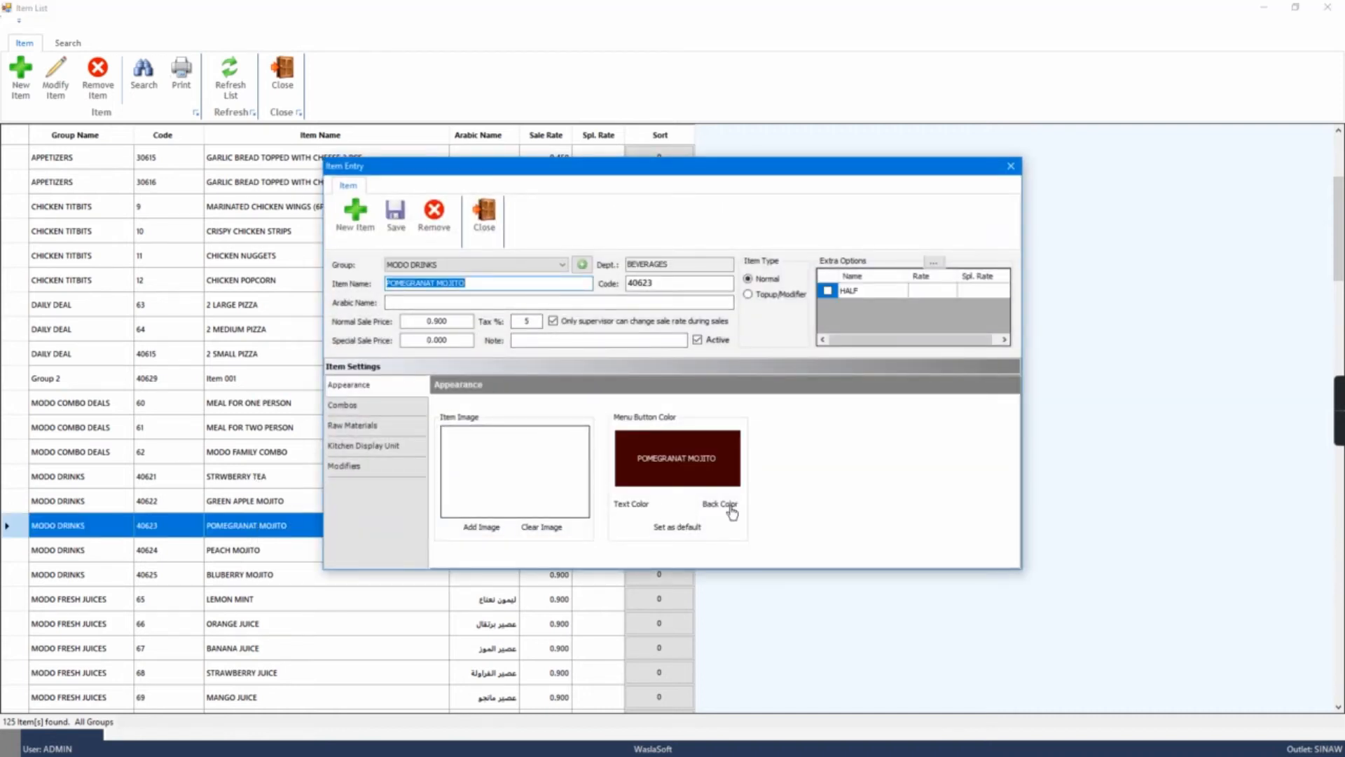
Set POMEGRANAT MOJITO's menu button back color to purple, save the item and close its entry form
click(728, 510)
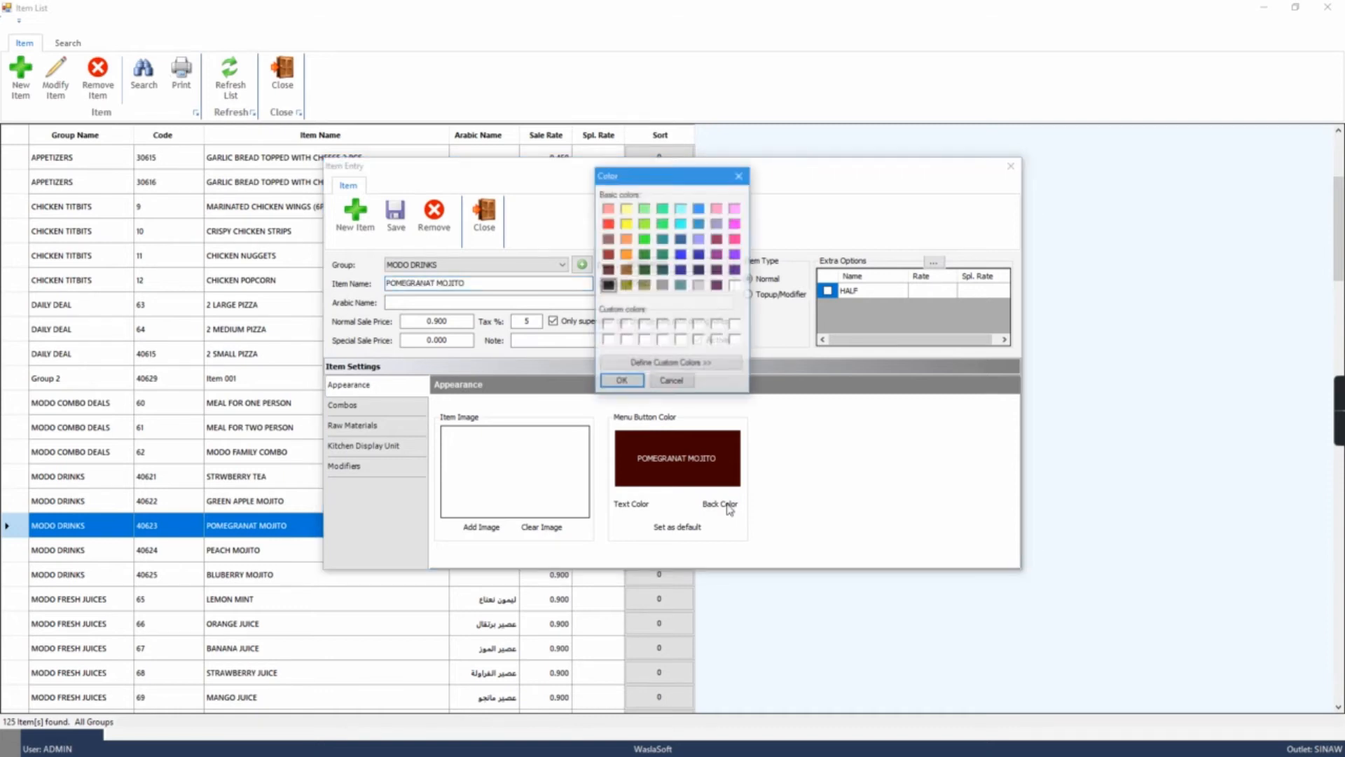
click(609, 256)
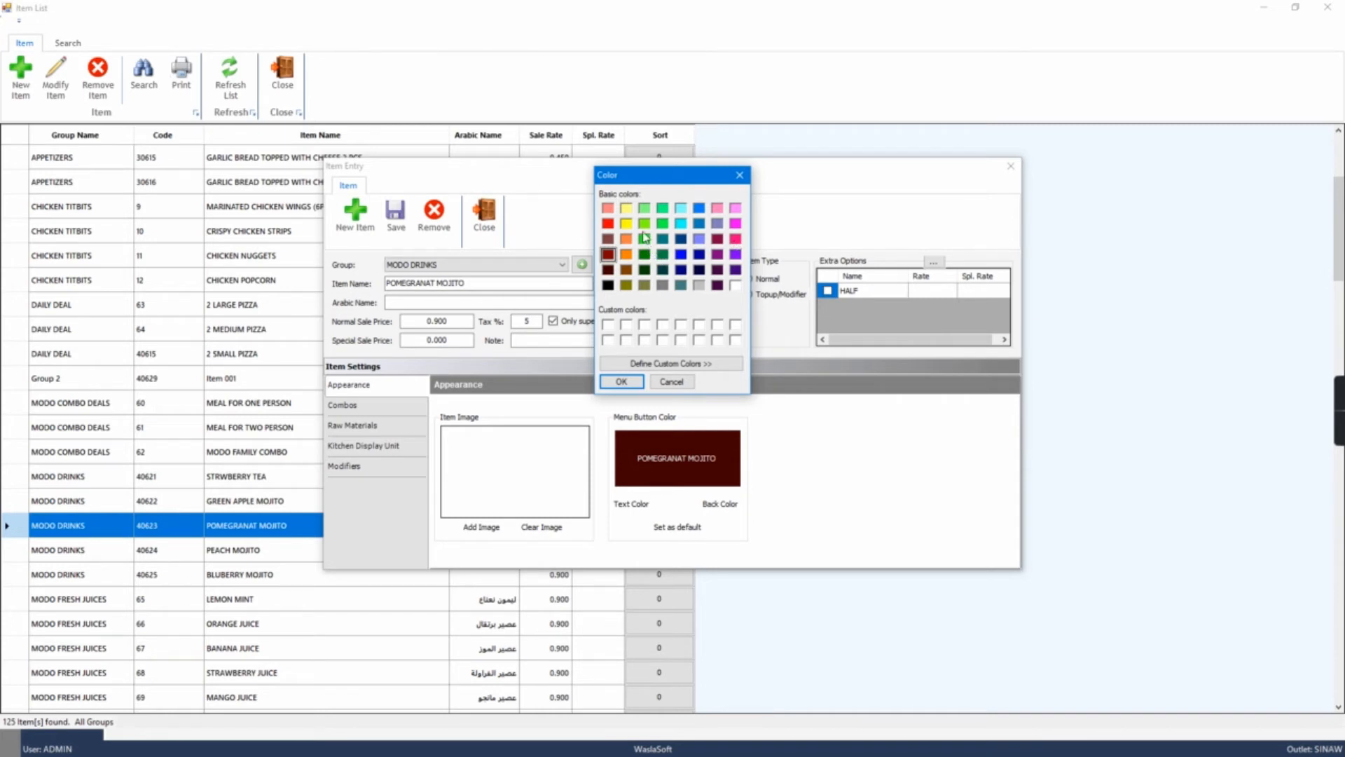
click(627, 254)
click(628, 270)
click(735, 256)
click(620, 381)
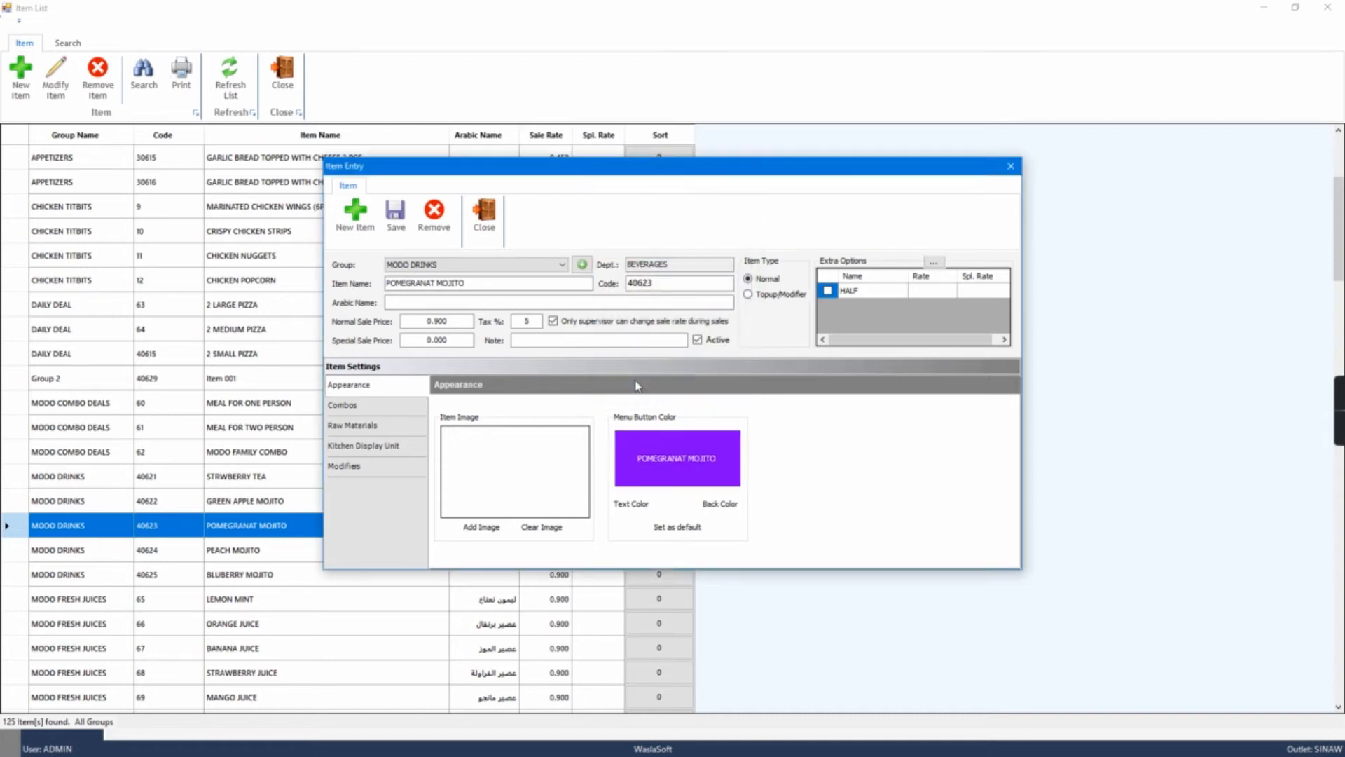
click(396, 219)
click(484, 213)
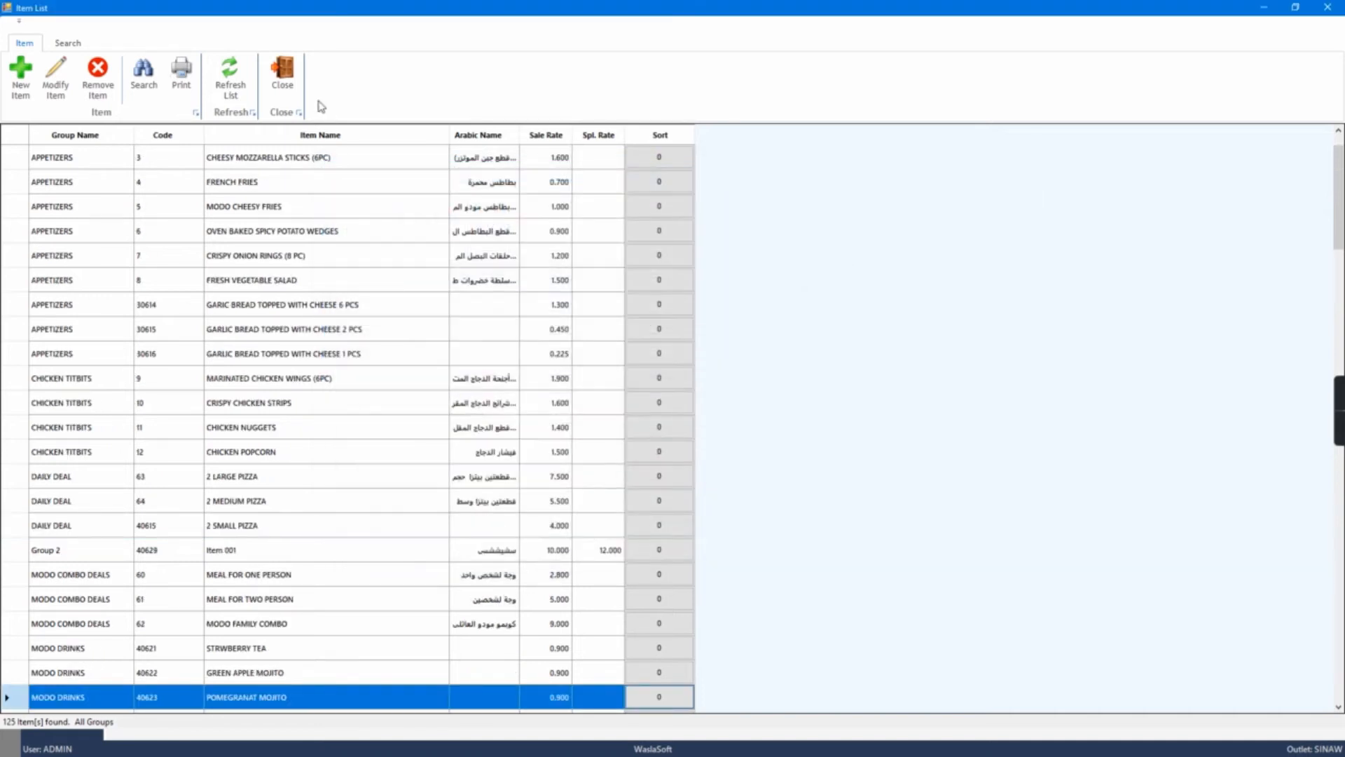
Leave the back office and check the POMEGRANAT MOJITO button under MODO DRINKS in Point of Sales, closing the sales screen when done
click(282, 74)
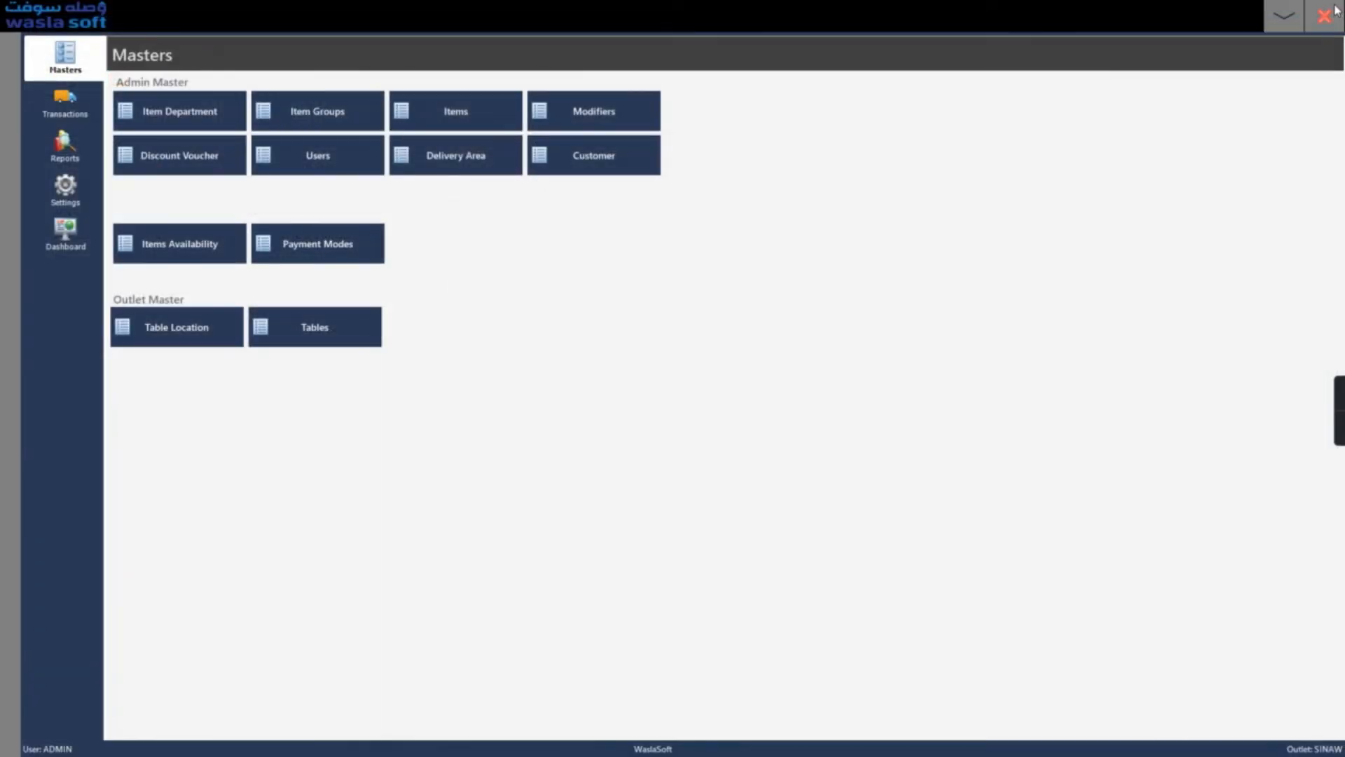
click(1318, 13)
click(1076, 136)
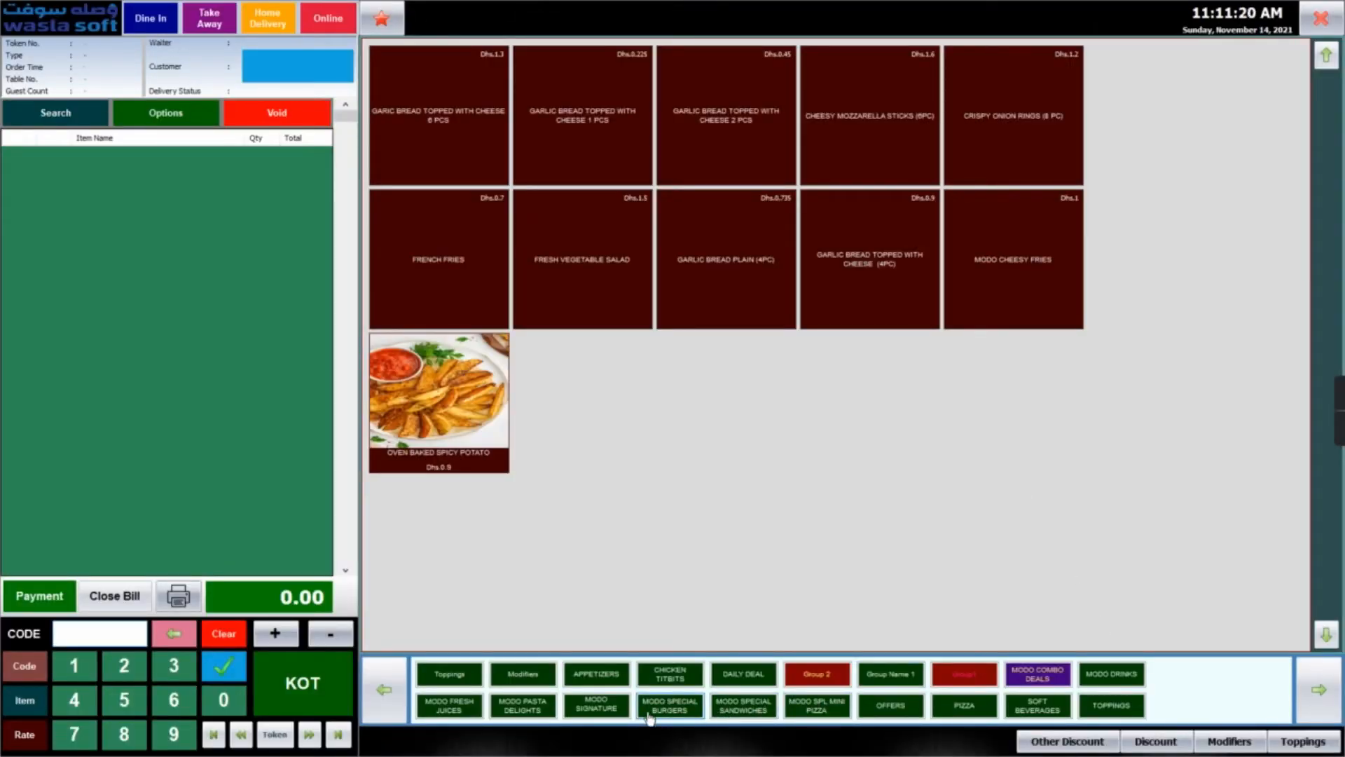
click(1103, 674)
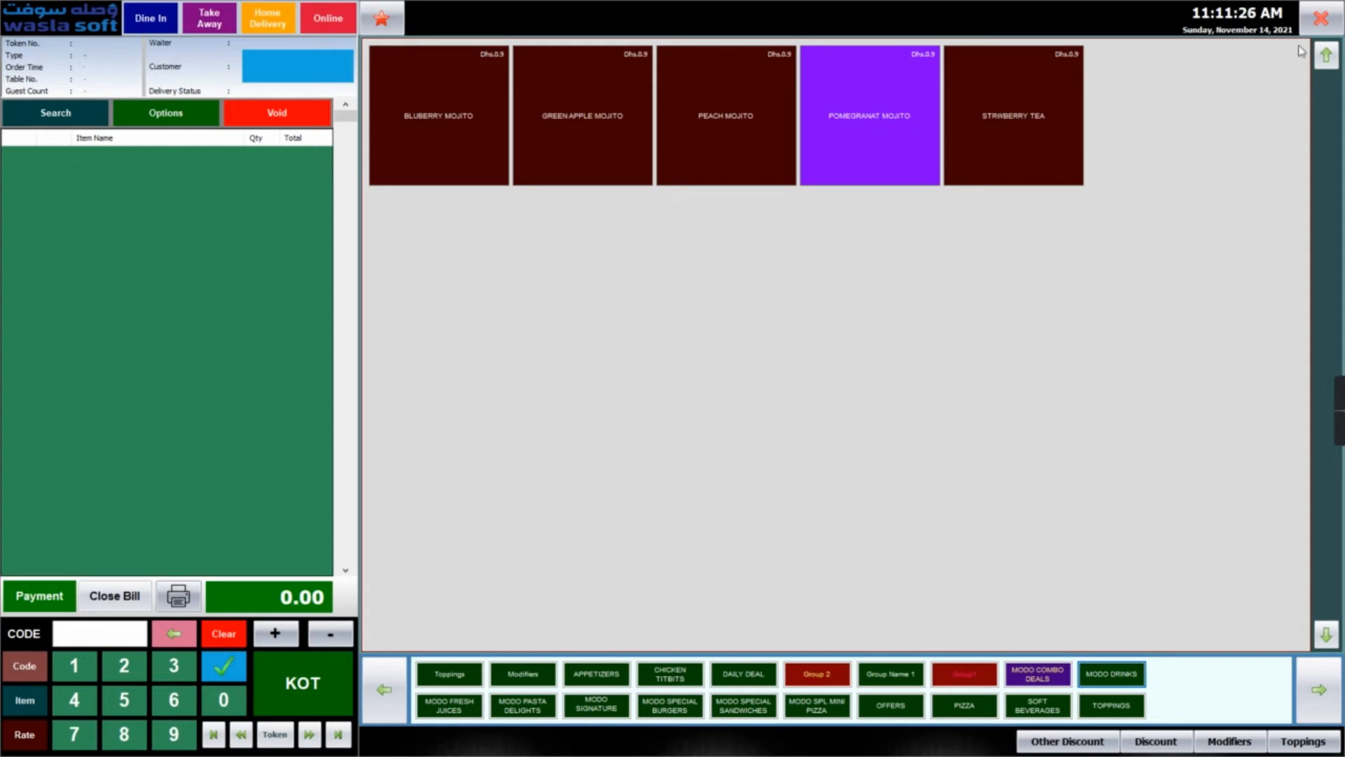
click(1321, 19)
Reopen the back office item list and open 2 LARGE PIZZA from the DAILY DEAL group for modification
click(1070, 514)
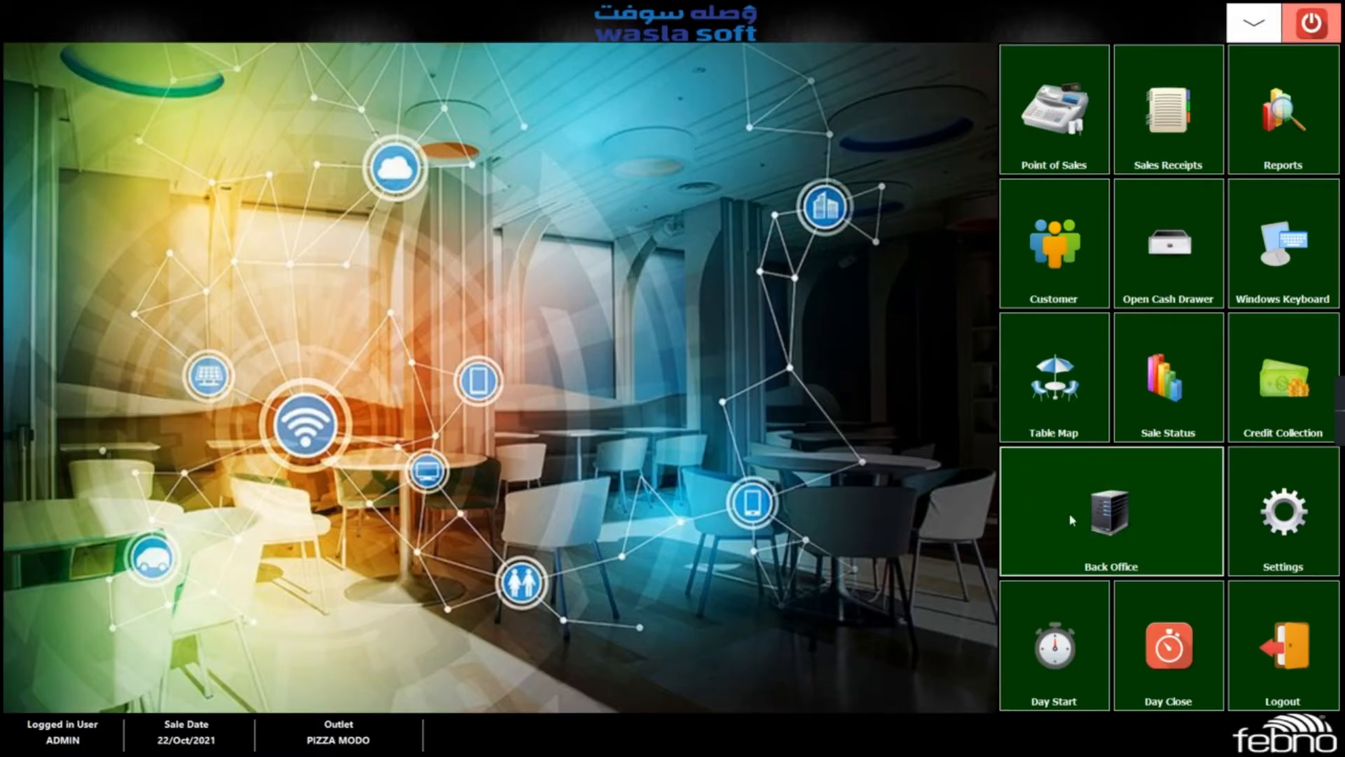
click(447, 120)
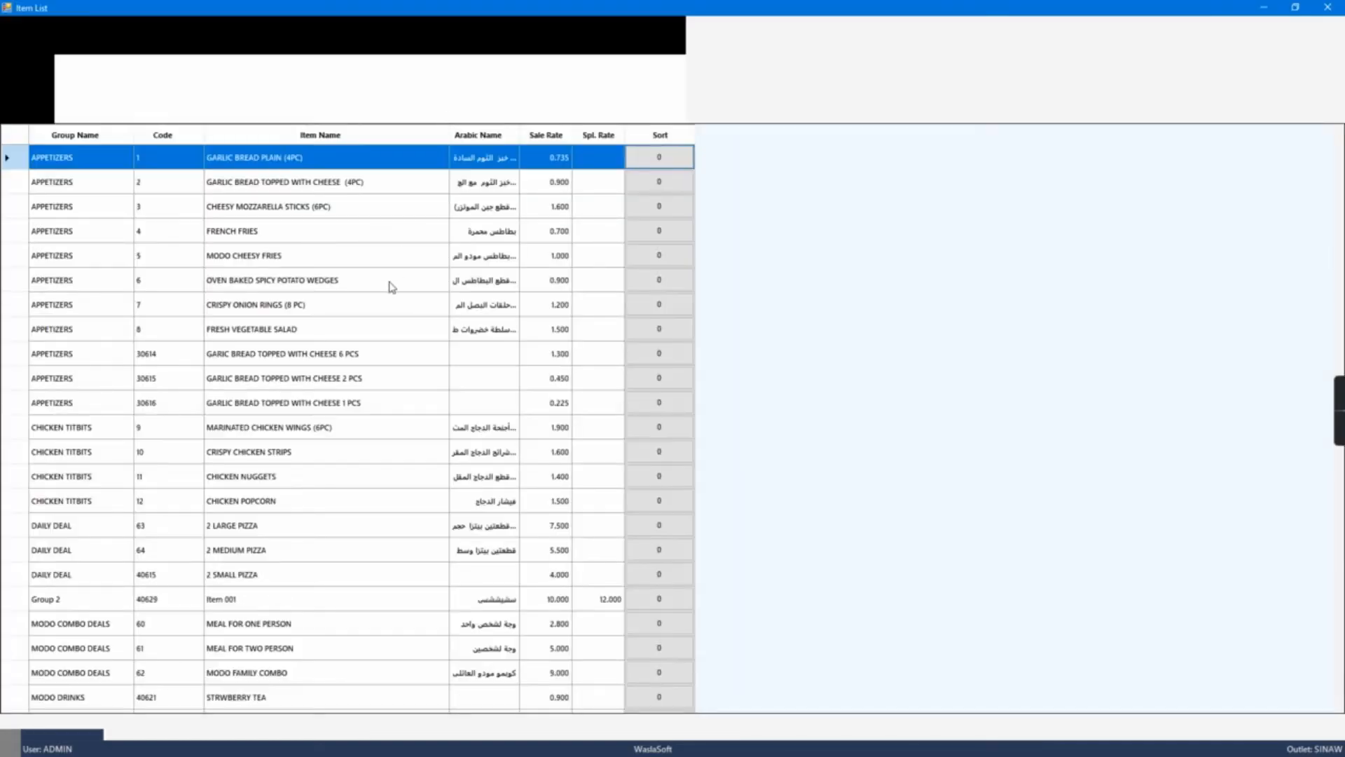
scroll(344, 382, down, 1)
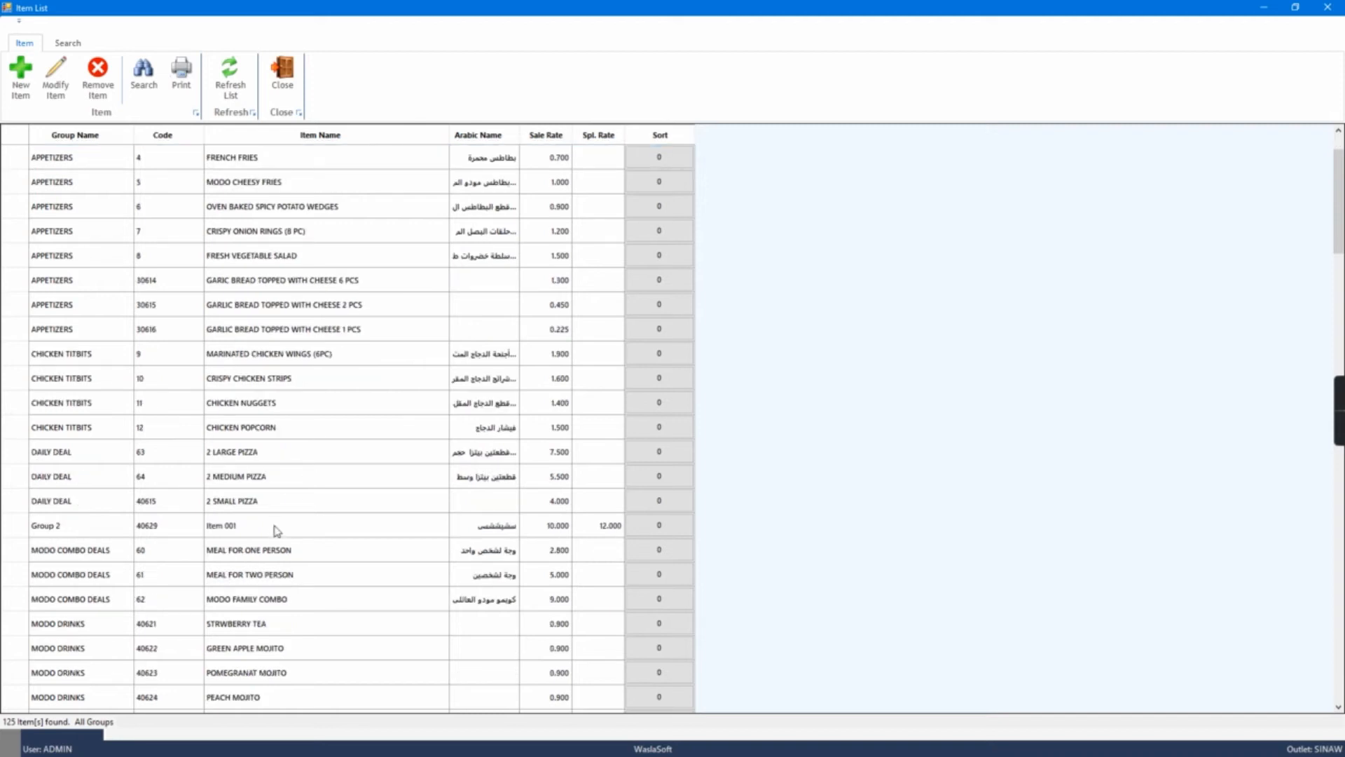
double_click(283, 456)
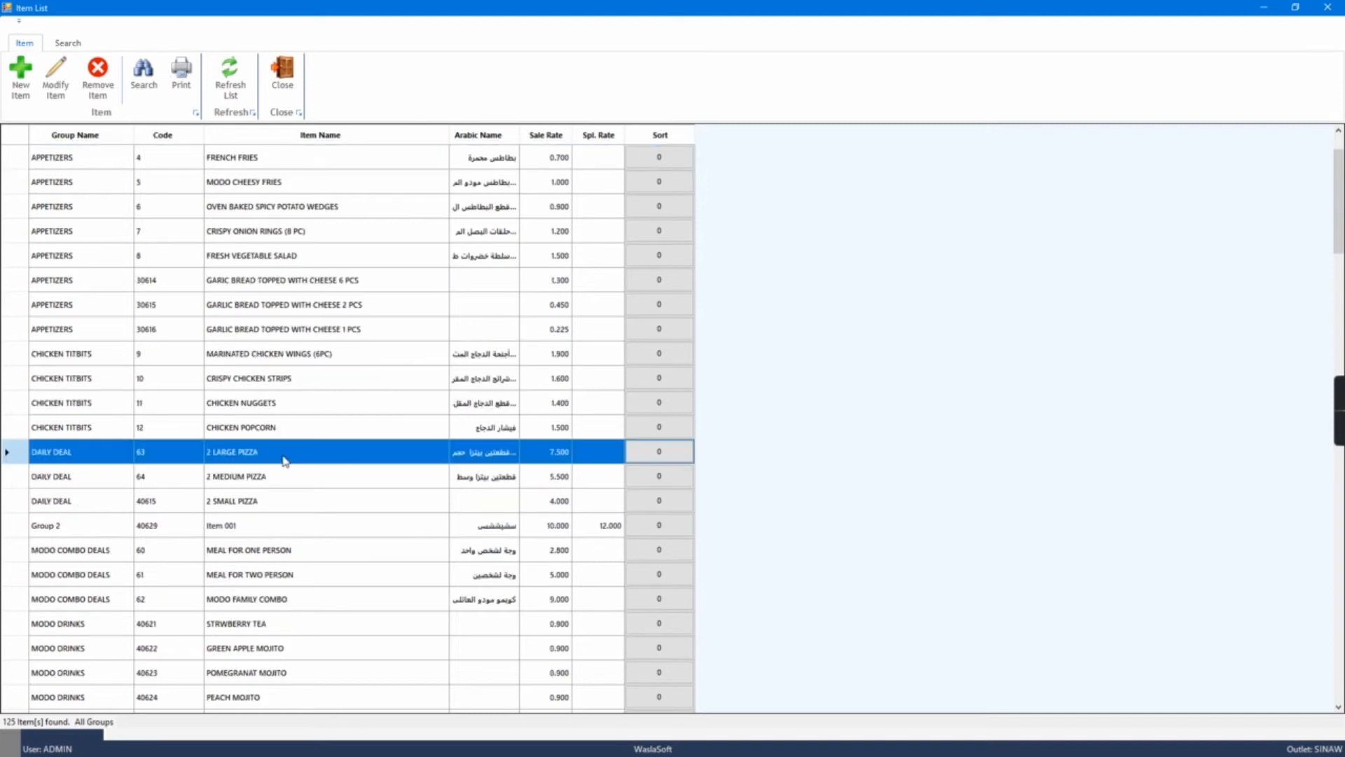
Add the Untitled-InstagramAd-(1080 x 1080) picture from the Downloads folder as the item image of 2 LARGE PIZZA
click(487, 528)
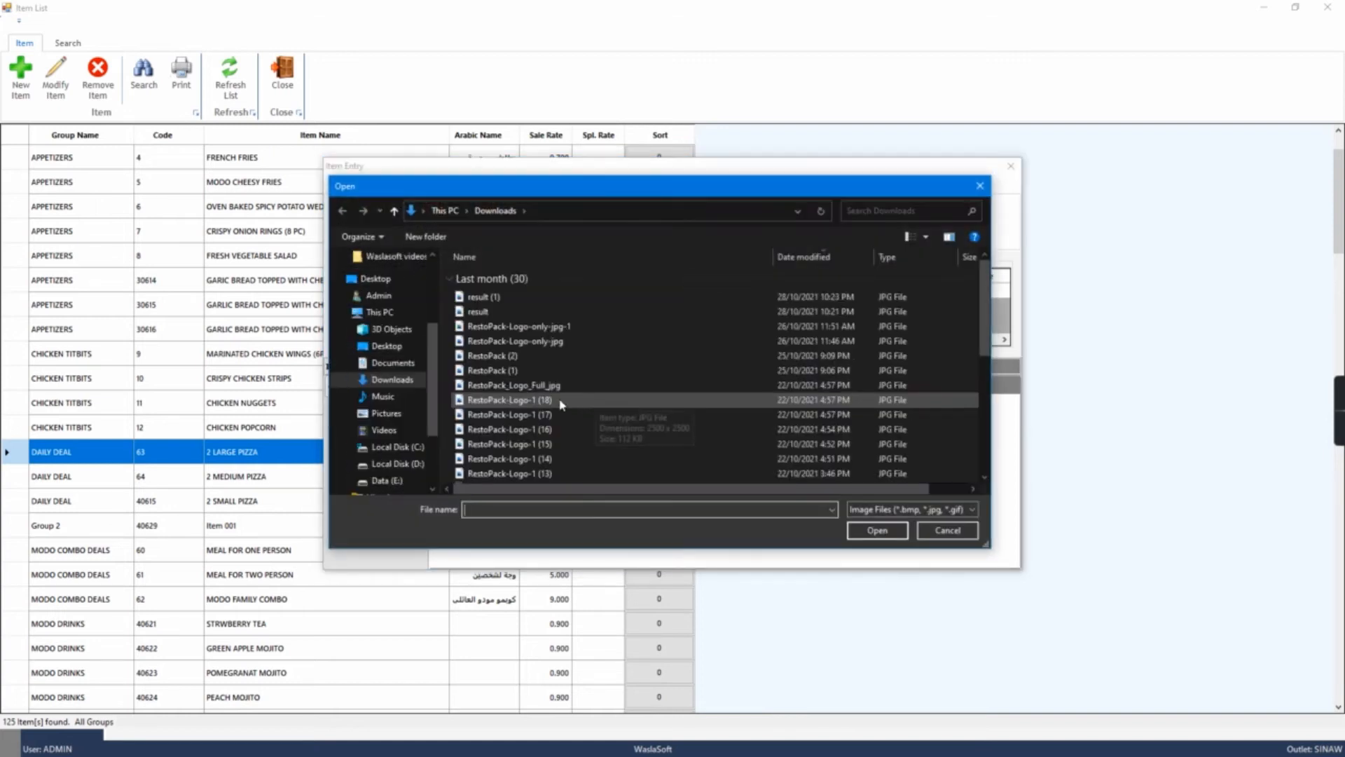
scroll(678, 357, down, 2)
scroll(677, 352, down, 3)
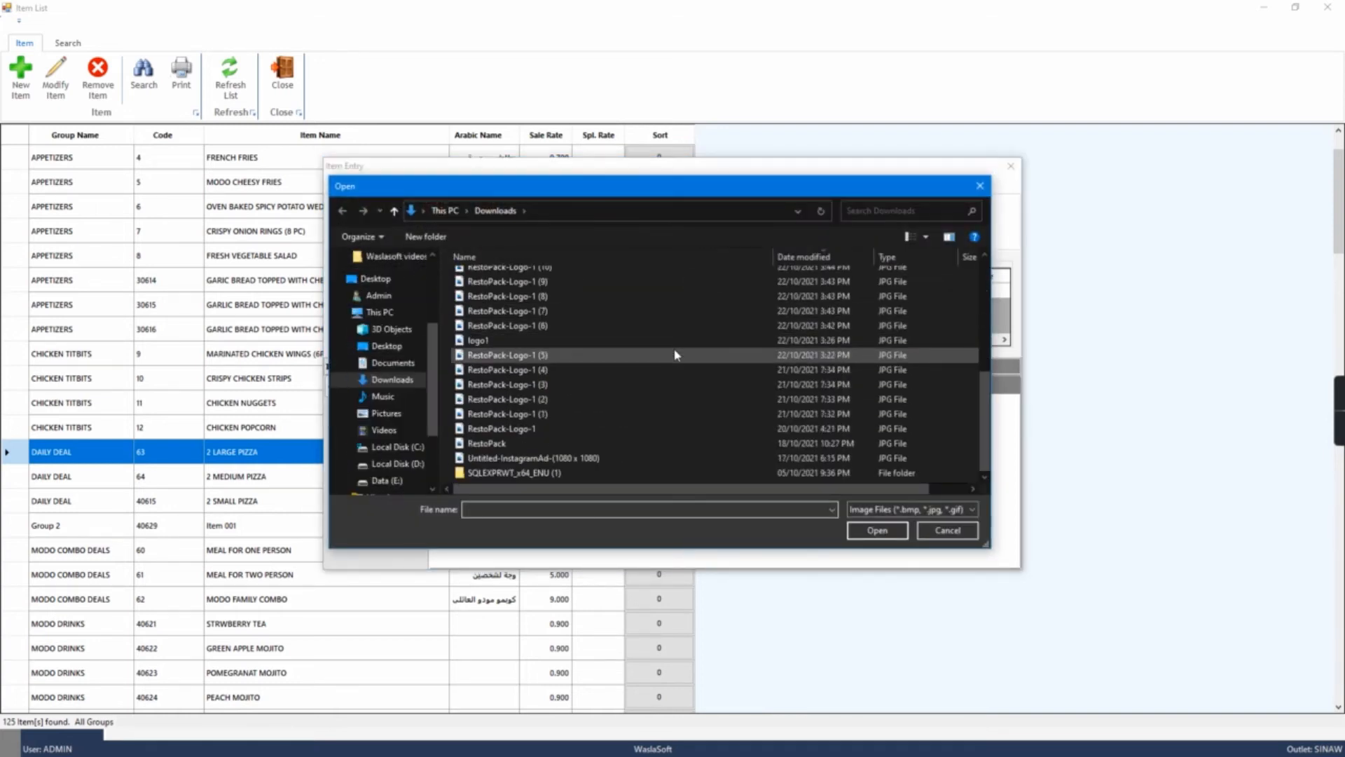
click(386, 345)
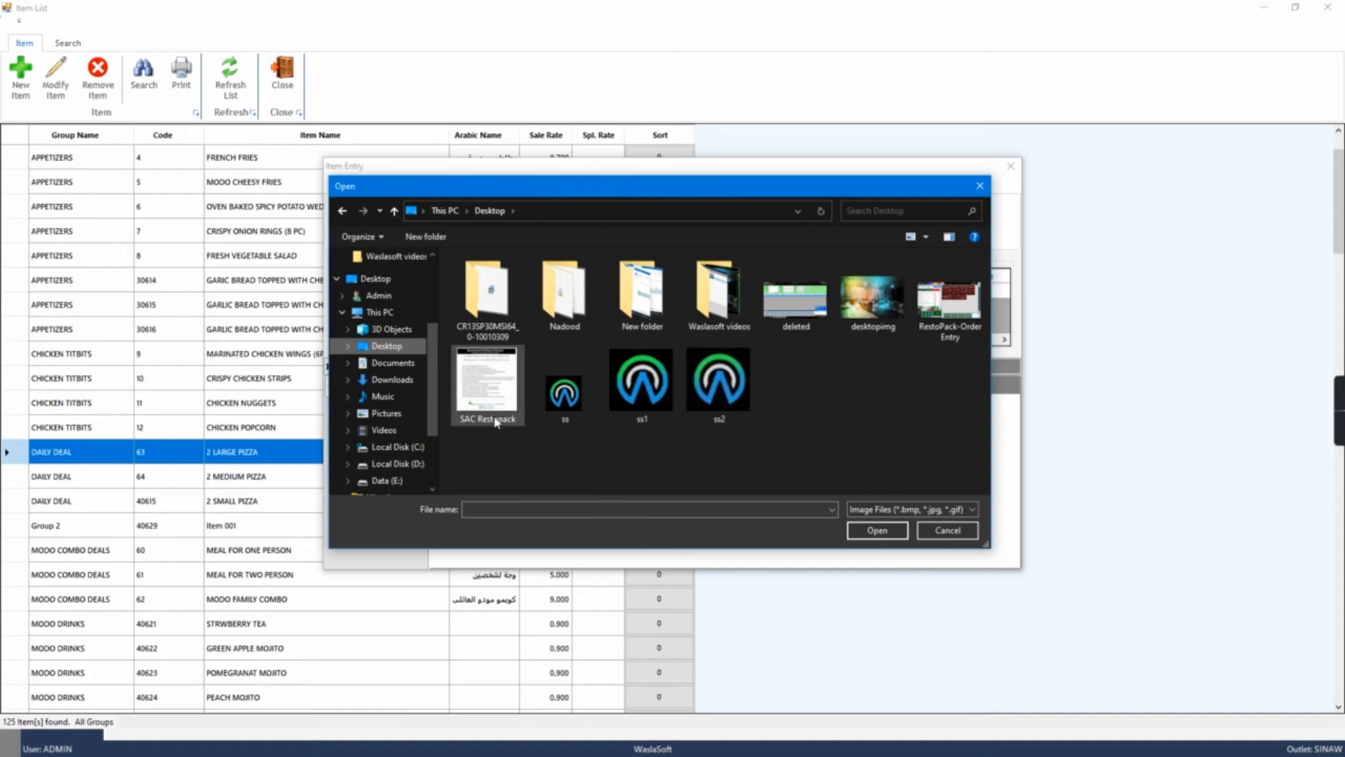
click(414, 384)
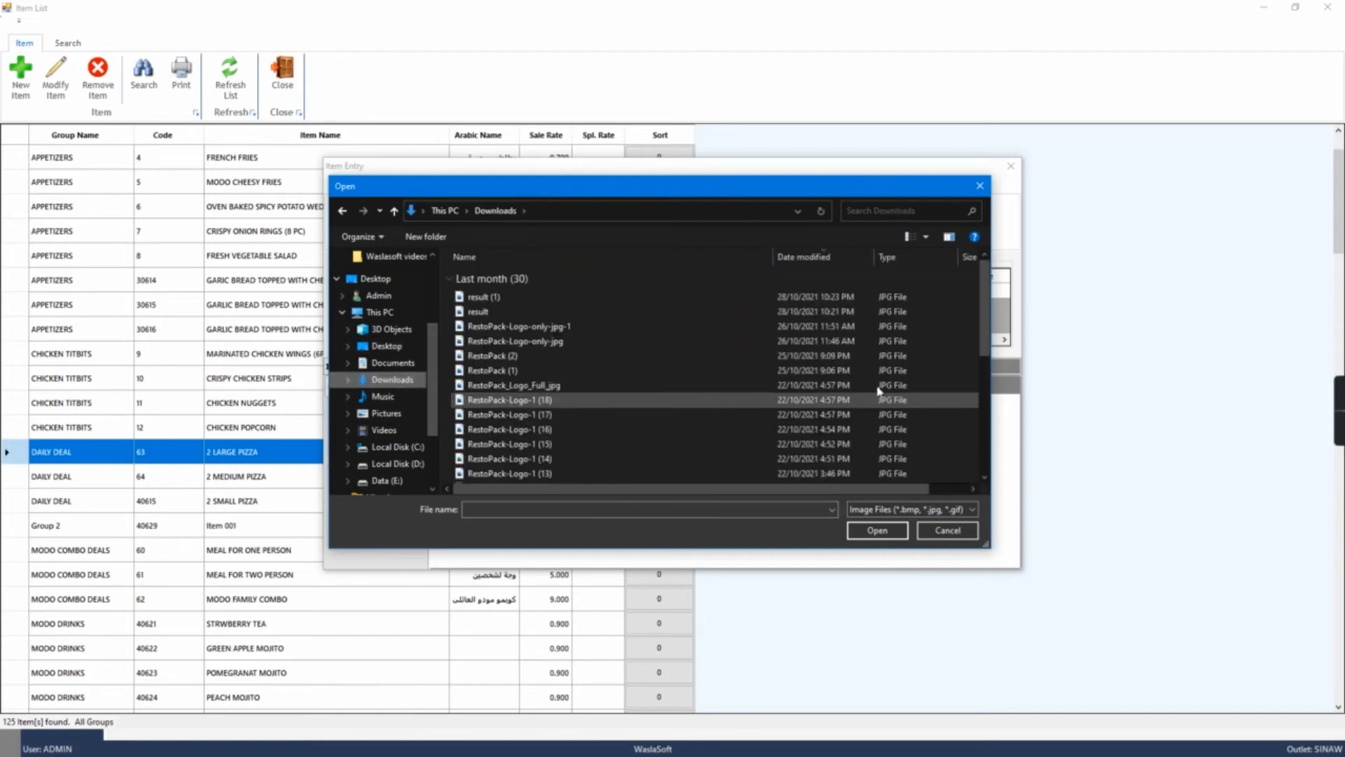
scroll(830, 379, down, 1)
scroll(831, 380, down, 5)
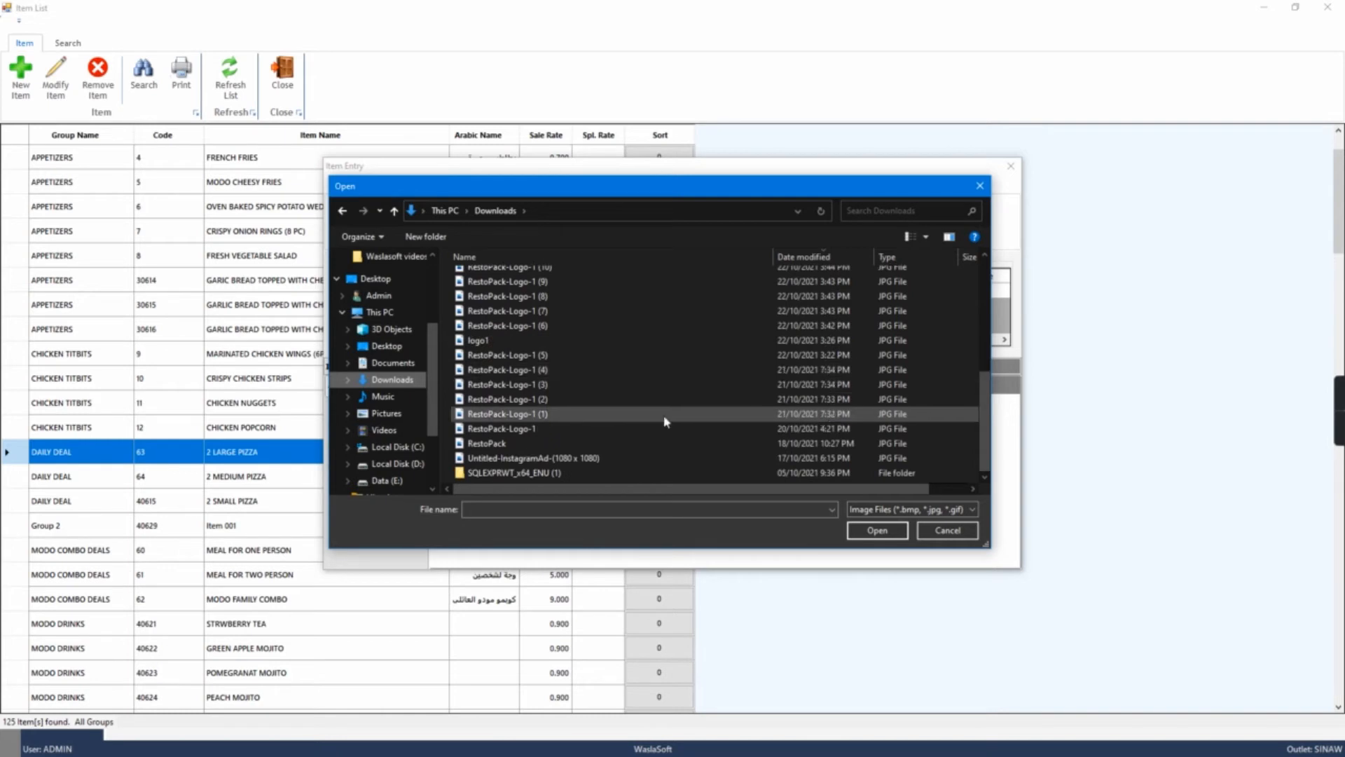
click(565, 459)
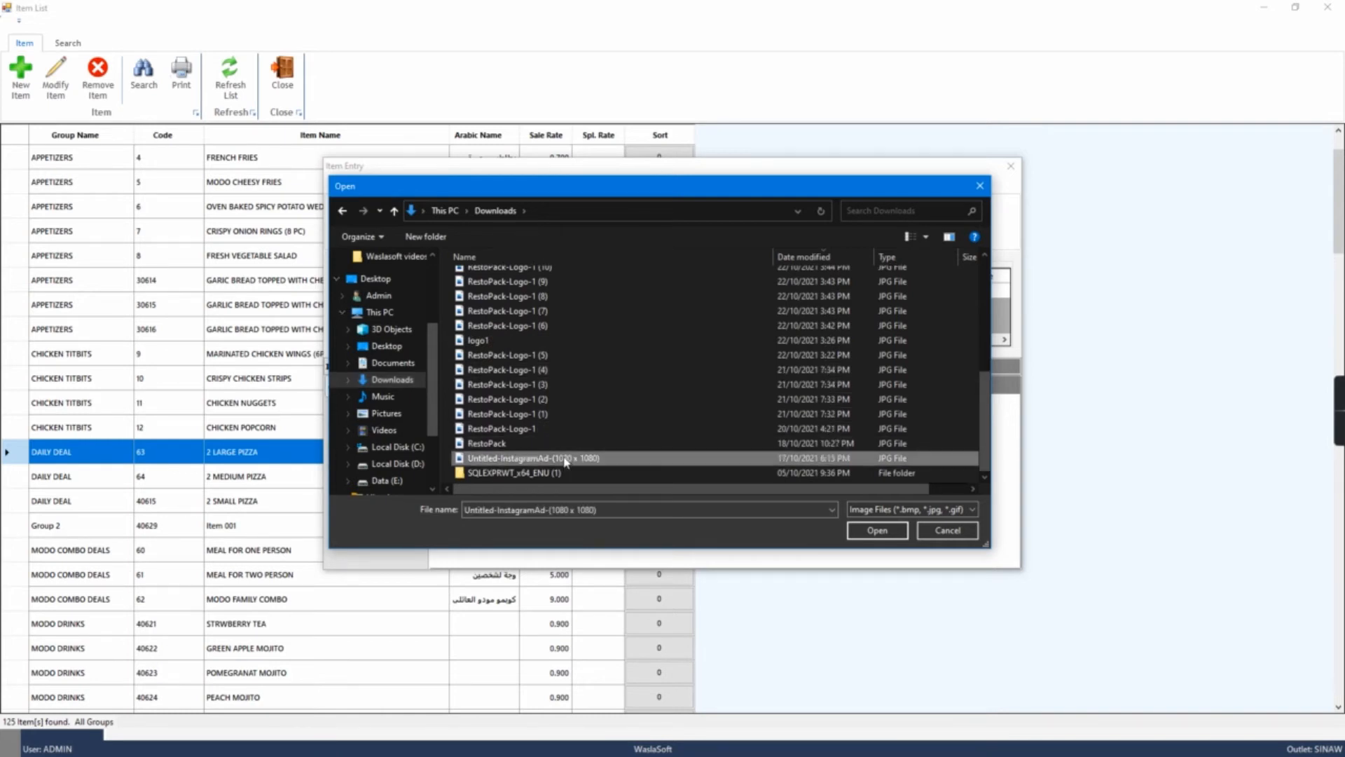
double_click(566, 459)
Save 2 LARGE PIZZA, close its entry form, and reopen the item briefly to check its stored image
click(395, 218)
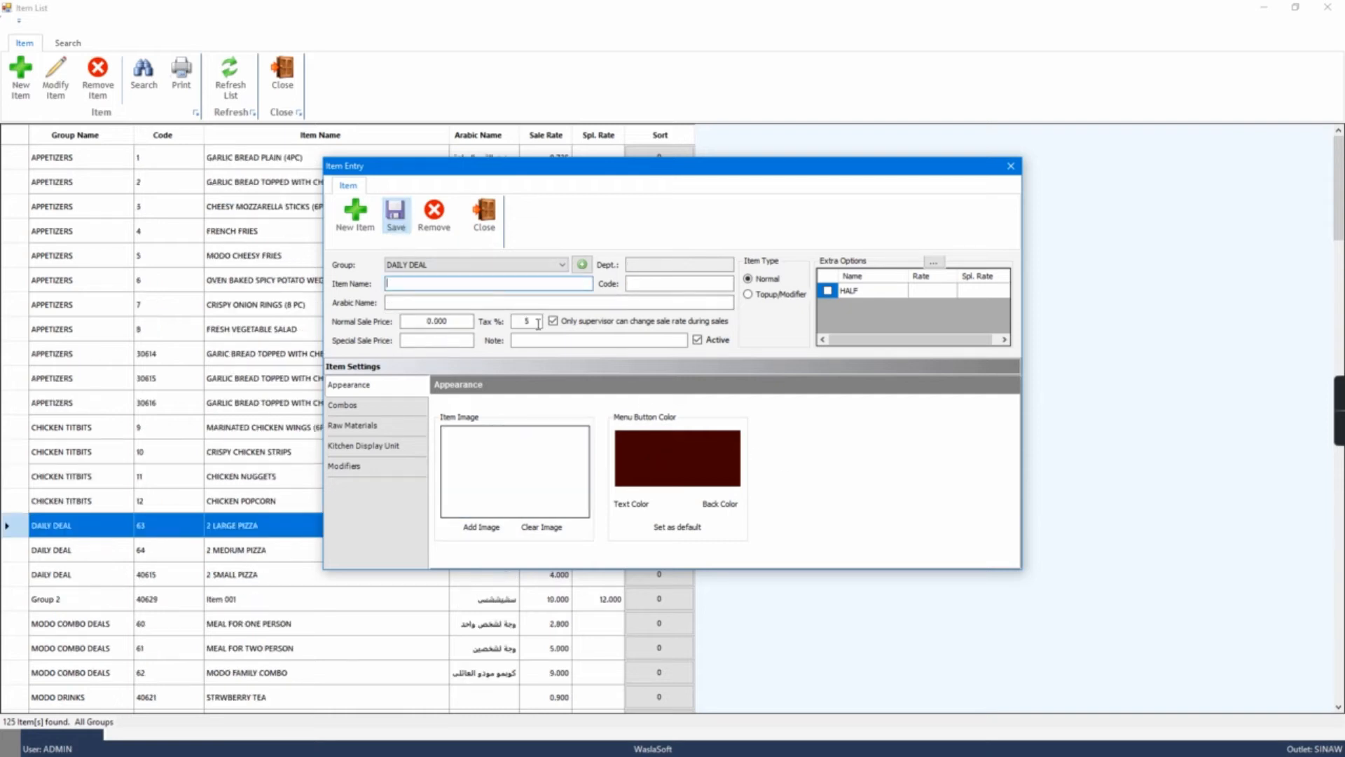
click(487, 223)
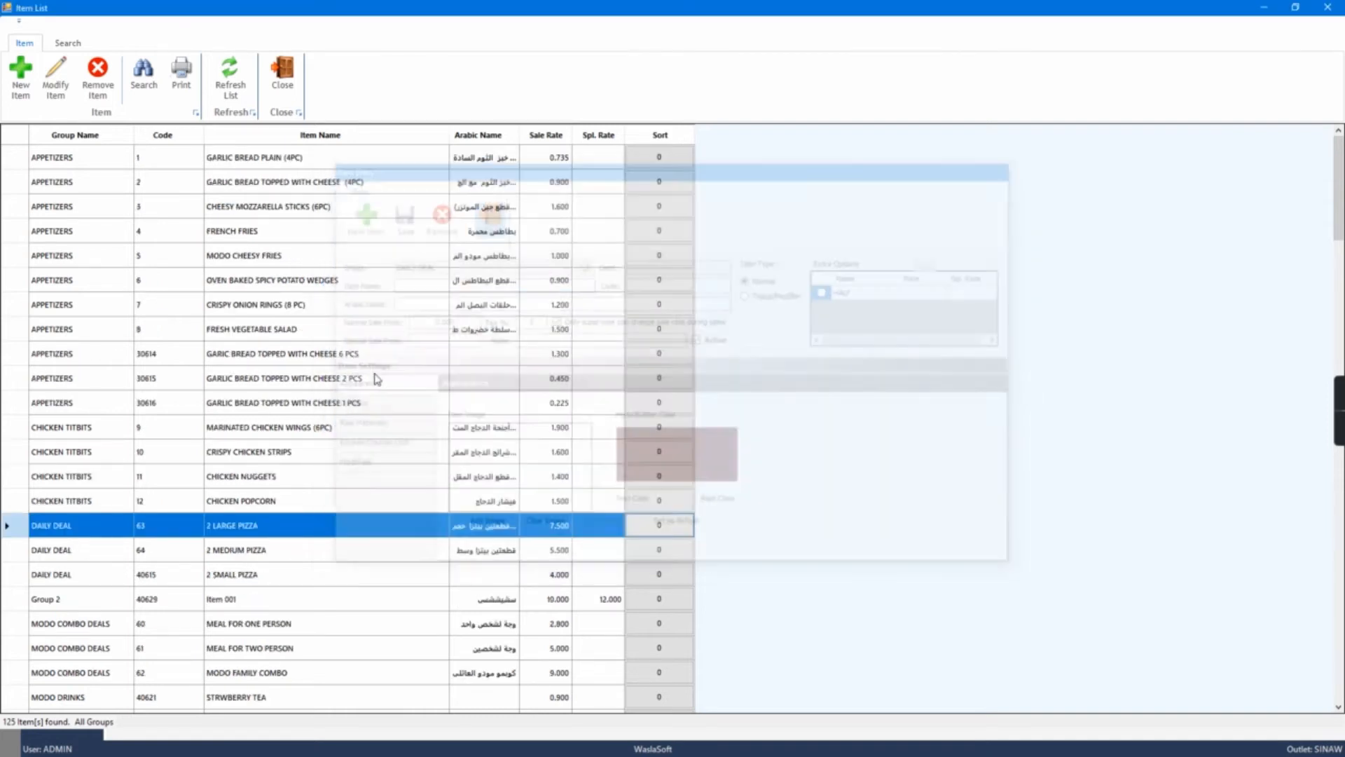
click(59, 87)
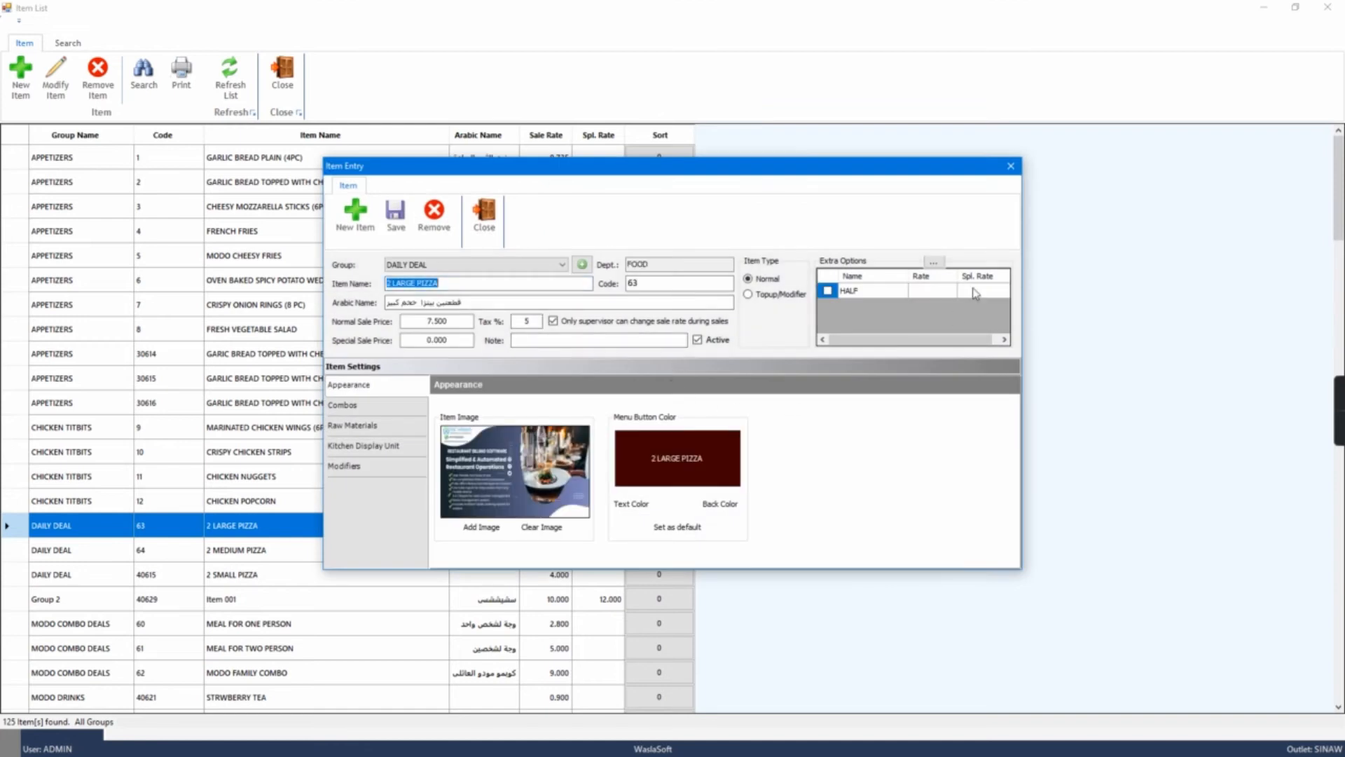
click(1011, 168)
Leave the back office and check the 2 LARGE PIZZA button under DAILY DEAL in Point of Sales, closing the sales screen when done
click(282, 77)
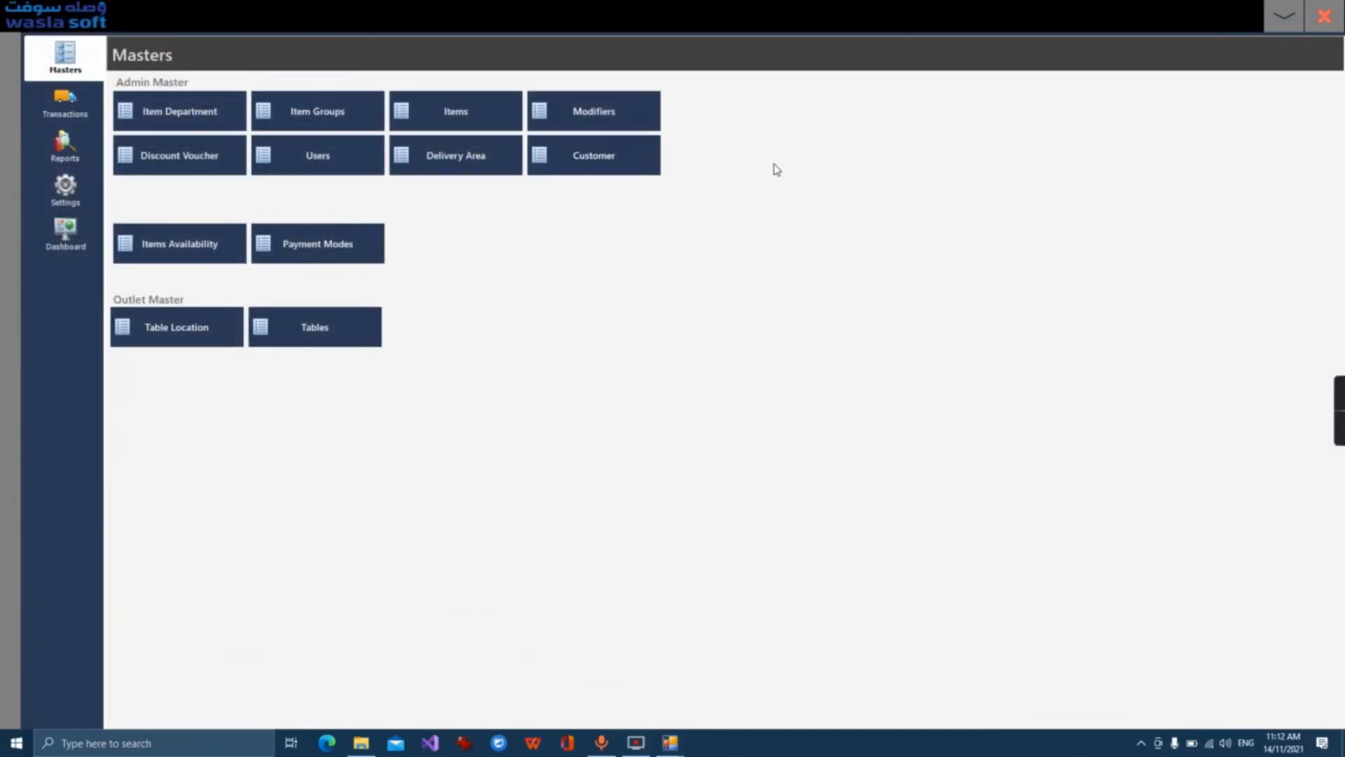
click(1324, 15)
click(1068, 145)
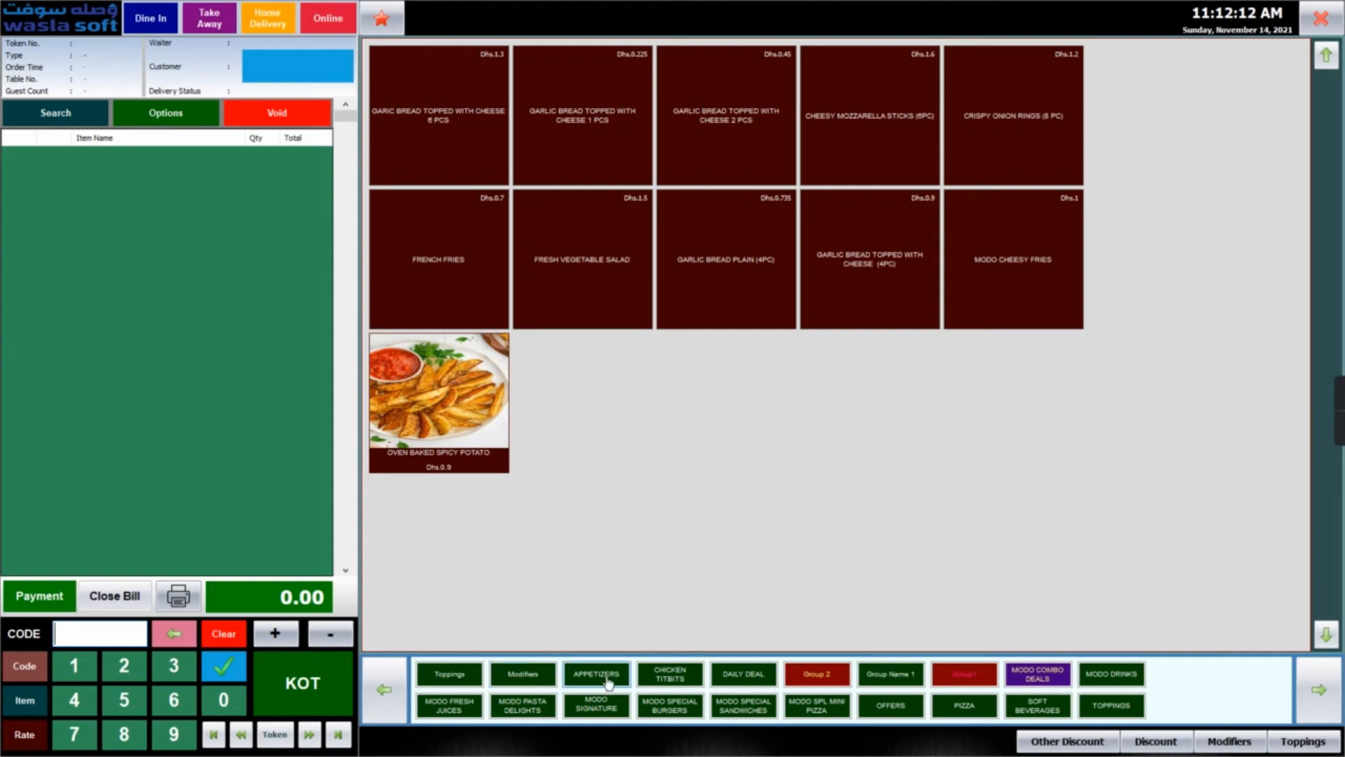
click(661, 683)
click(741, 682)
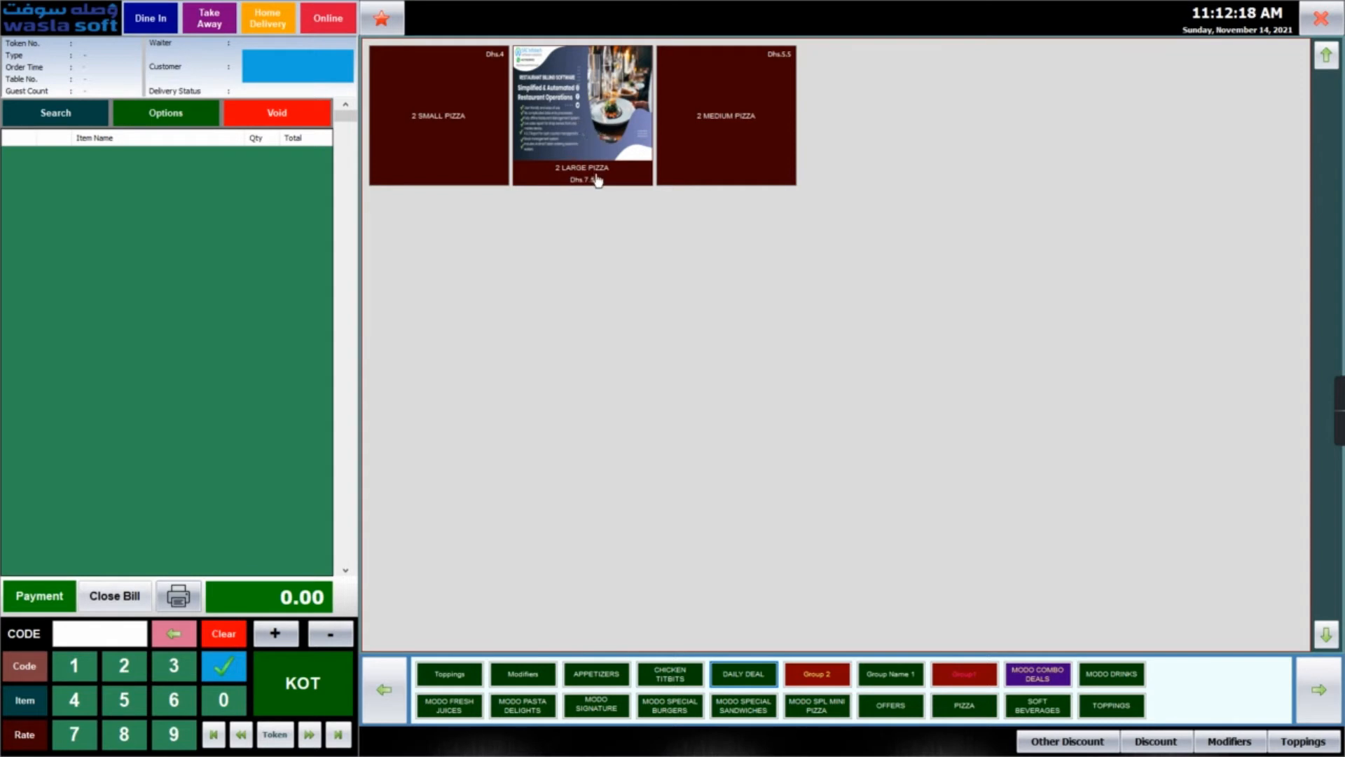
click(1333, 19)
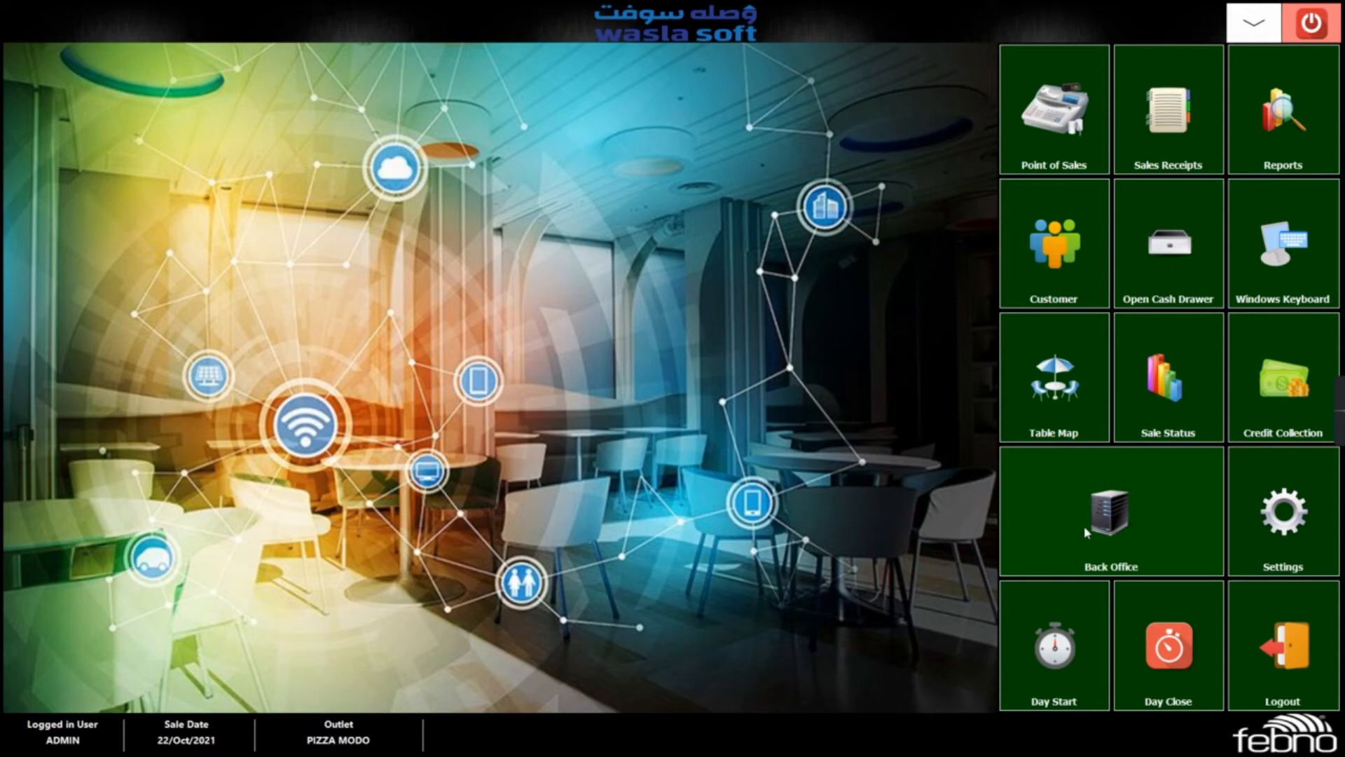
Return to the back office and open the raw materials Purchase Entry form from the inventory transactions
click(1119, 521)
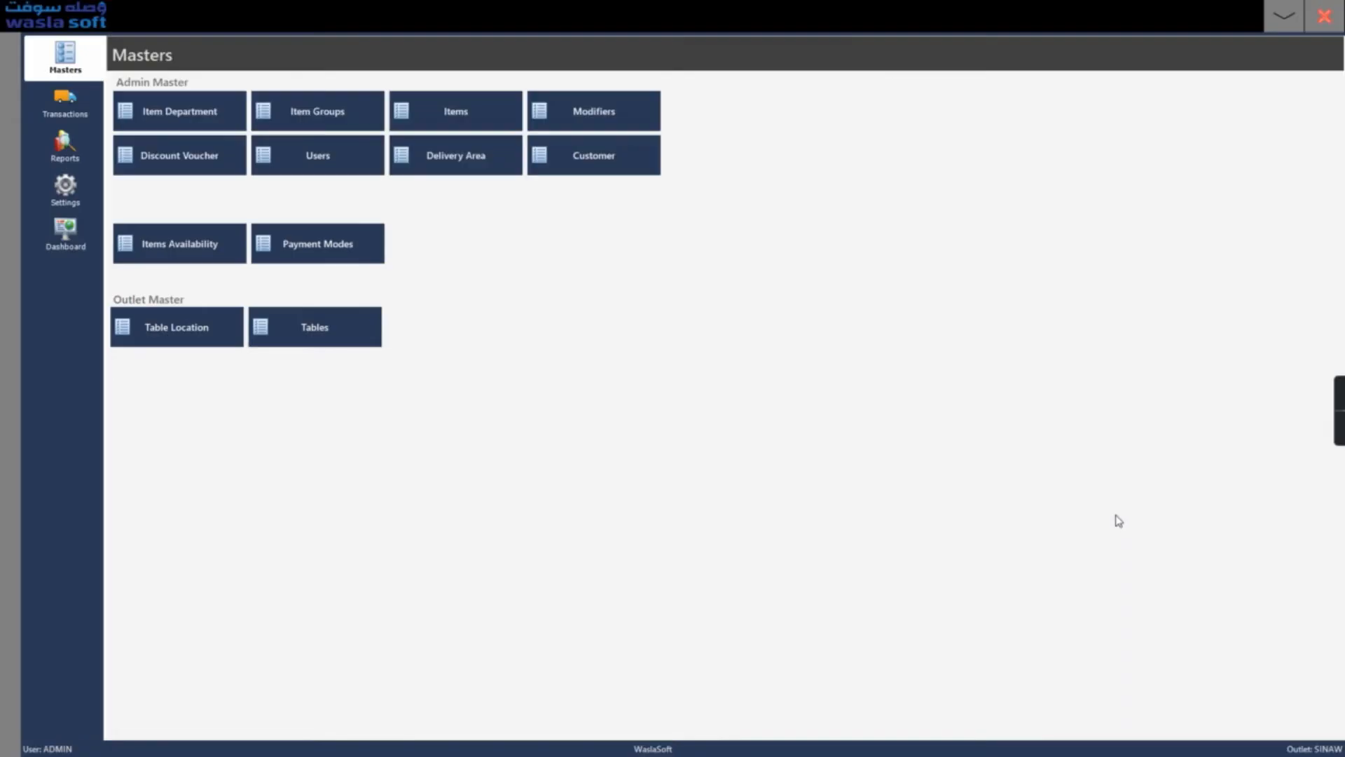
click(87, 116)
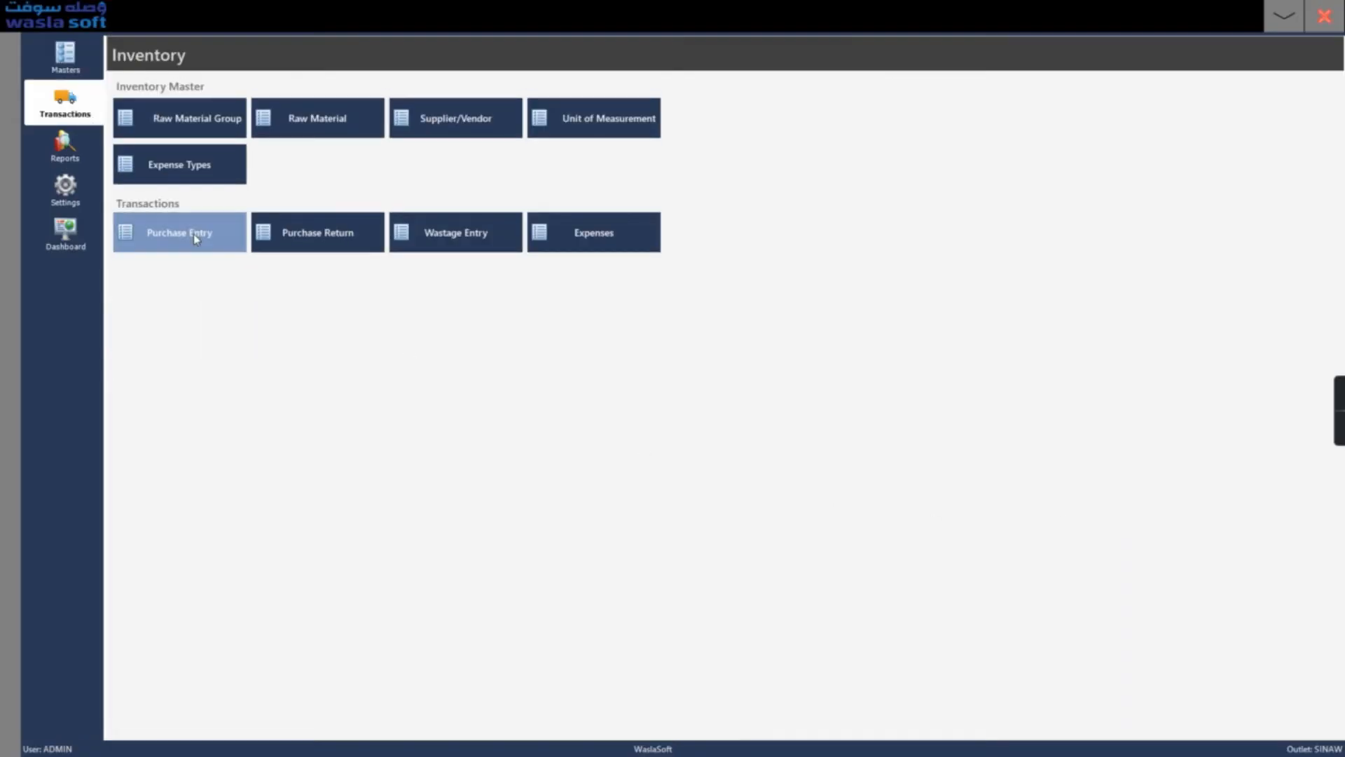
click(213, 245)
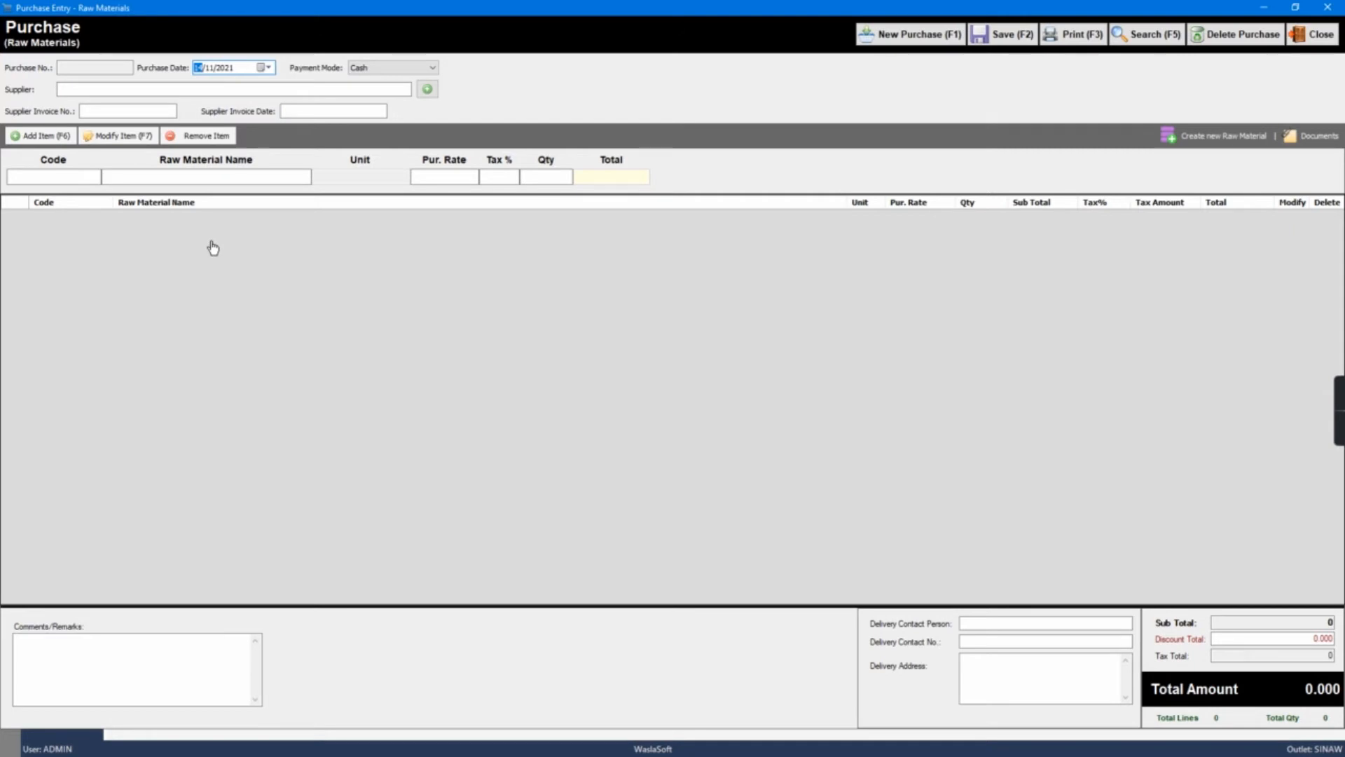
Create and save a new supplier named "supplier 1" from the purchase form, closing the supplier entry to use it for the purchase
click(140, 95)
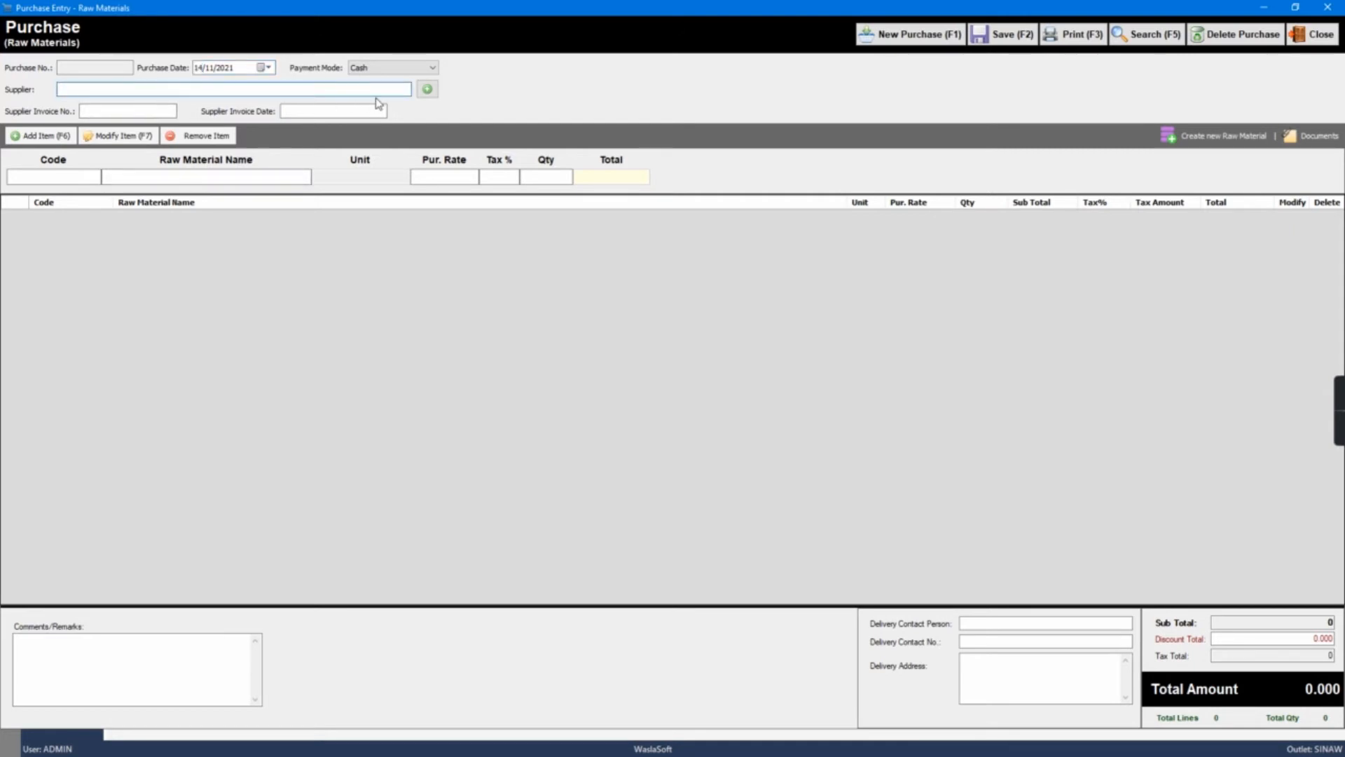
click(426, 91)
text(supplier 1)
click(465, 235)
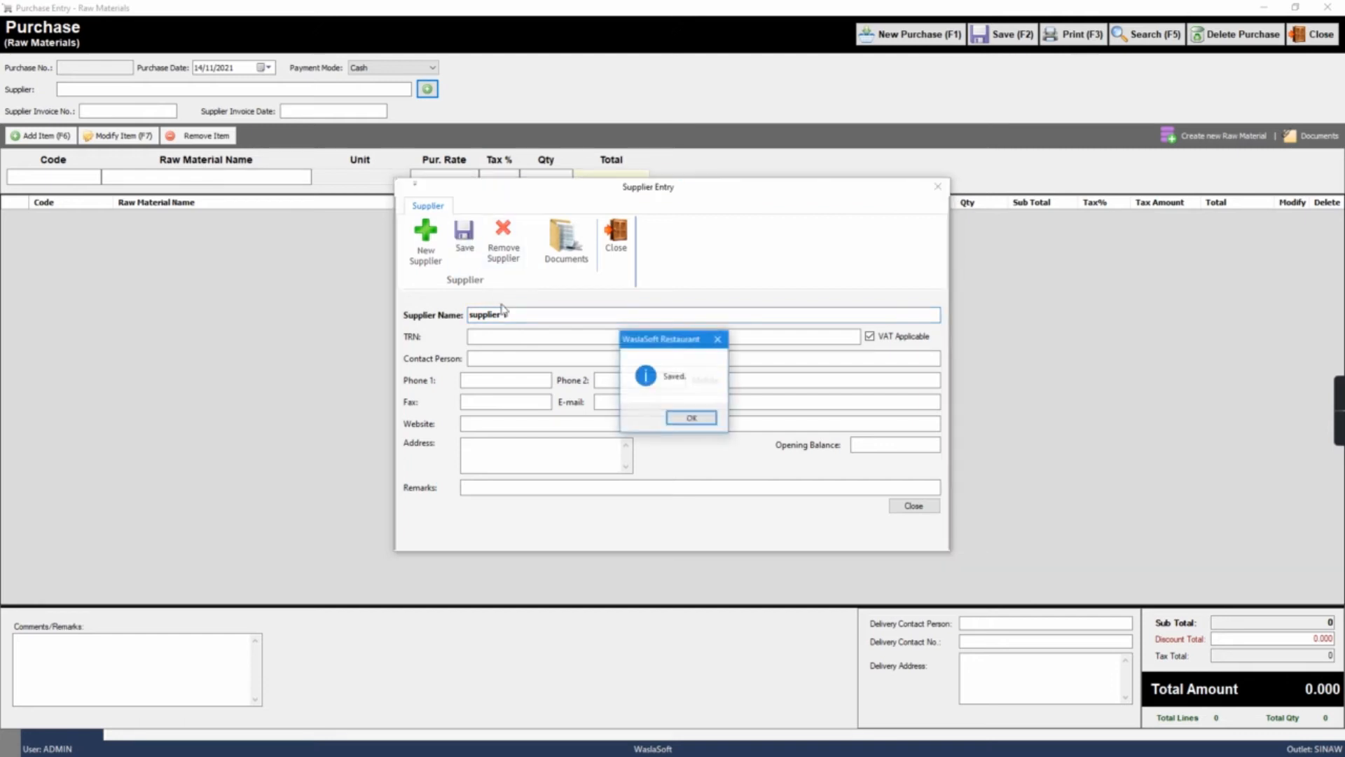
click(691, 418)
click(616, 235)
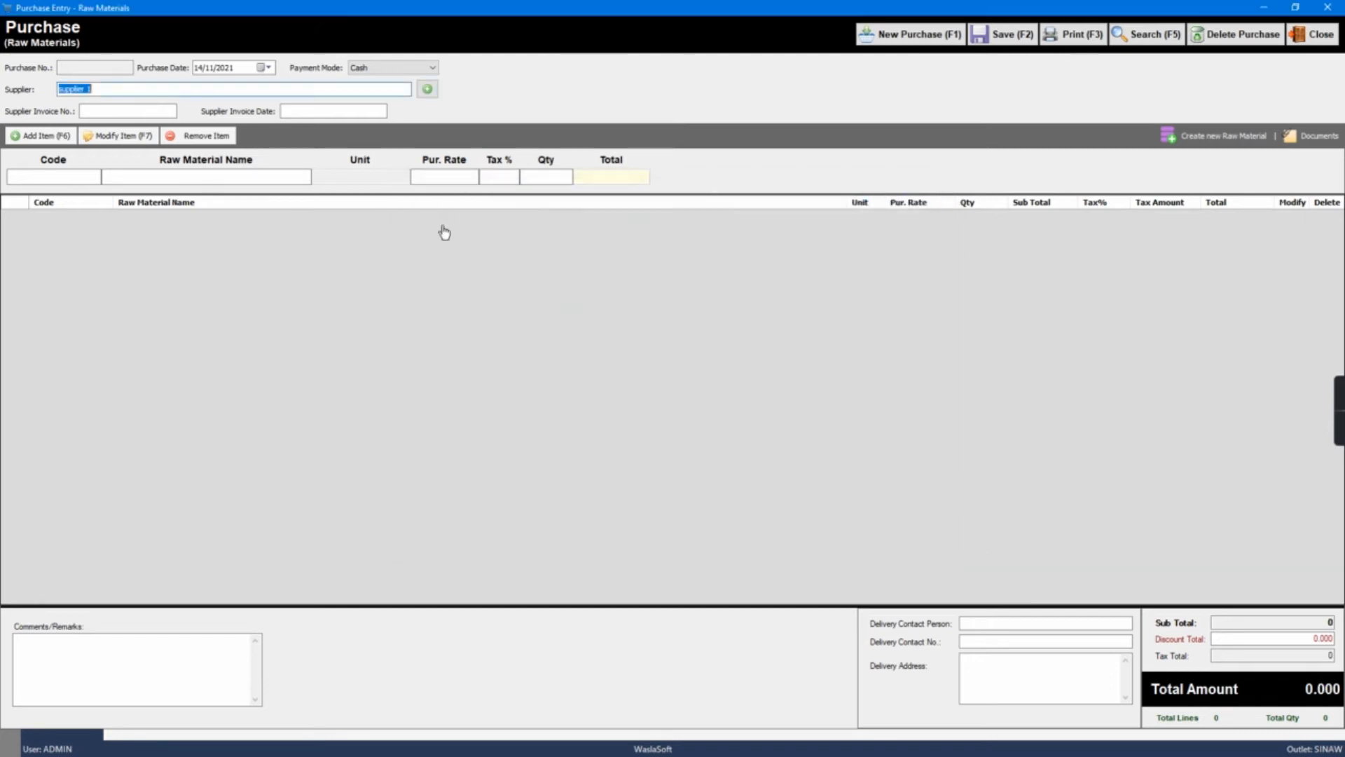
Review the purchase form's supplier invoice, payment mode and raw material fields, and close the form without saving
click(122, 111)
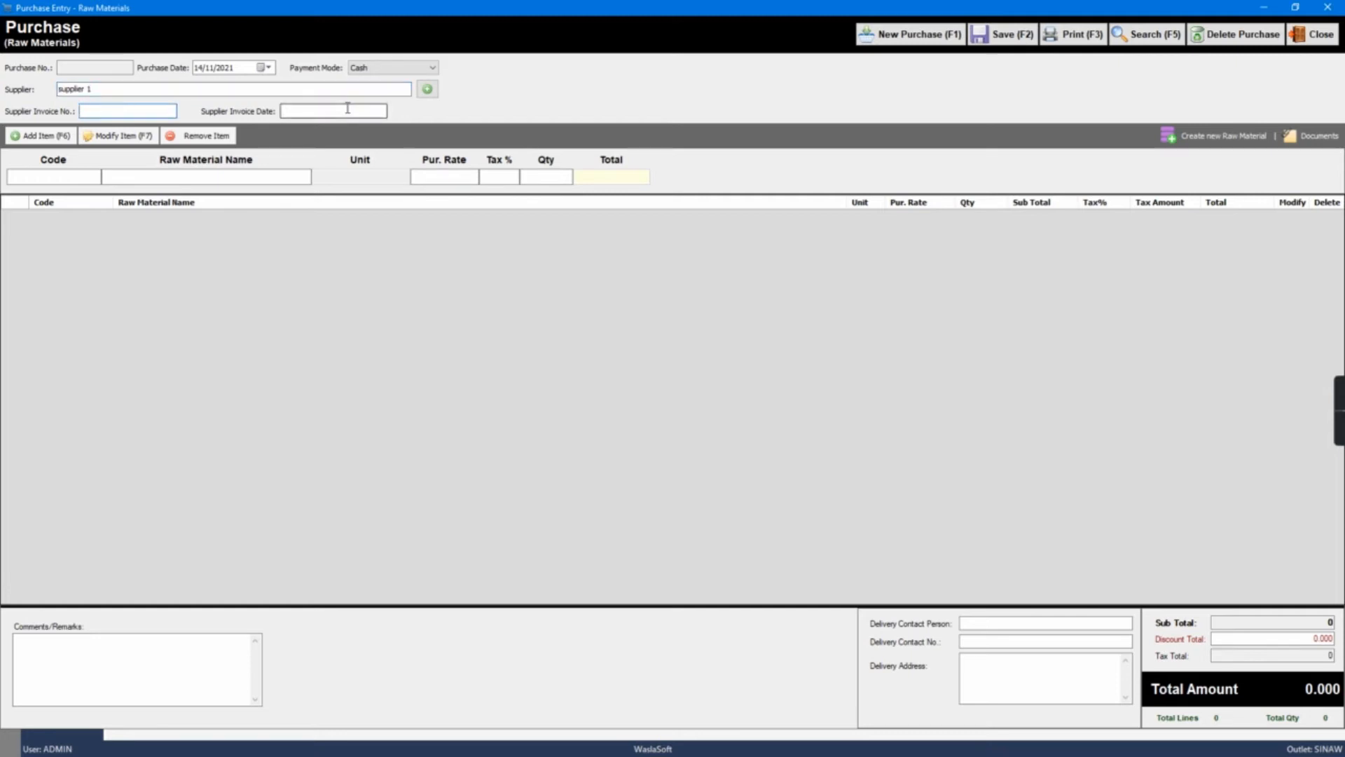
click(386, 68)
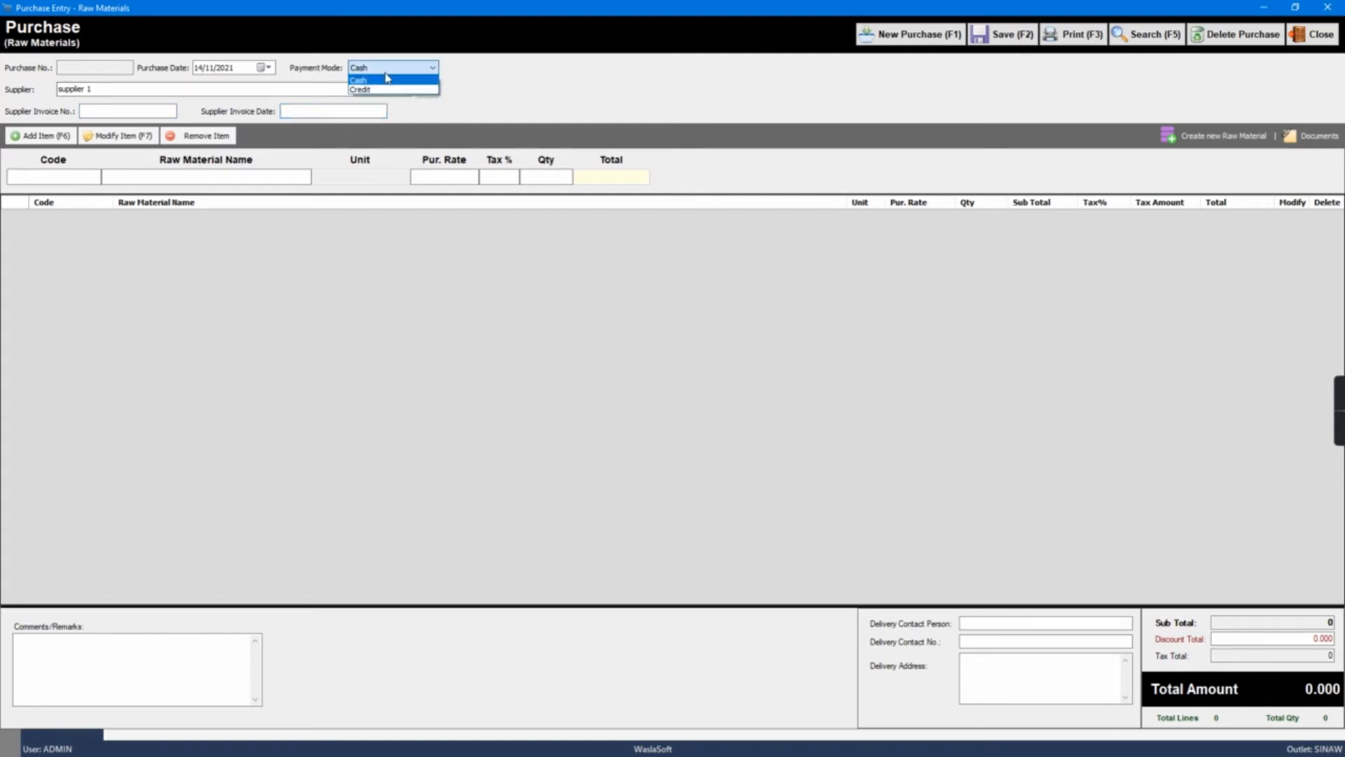
click(467, 91)
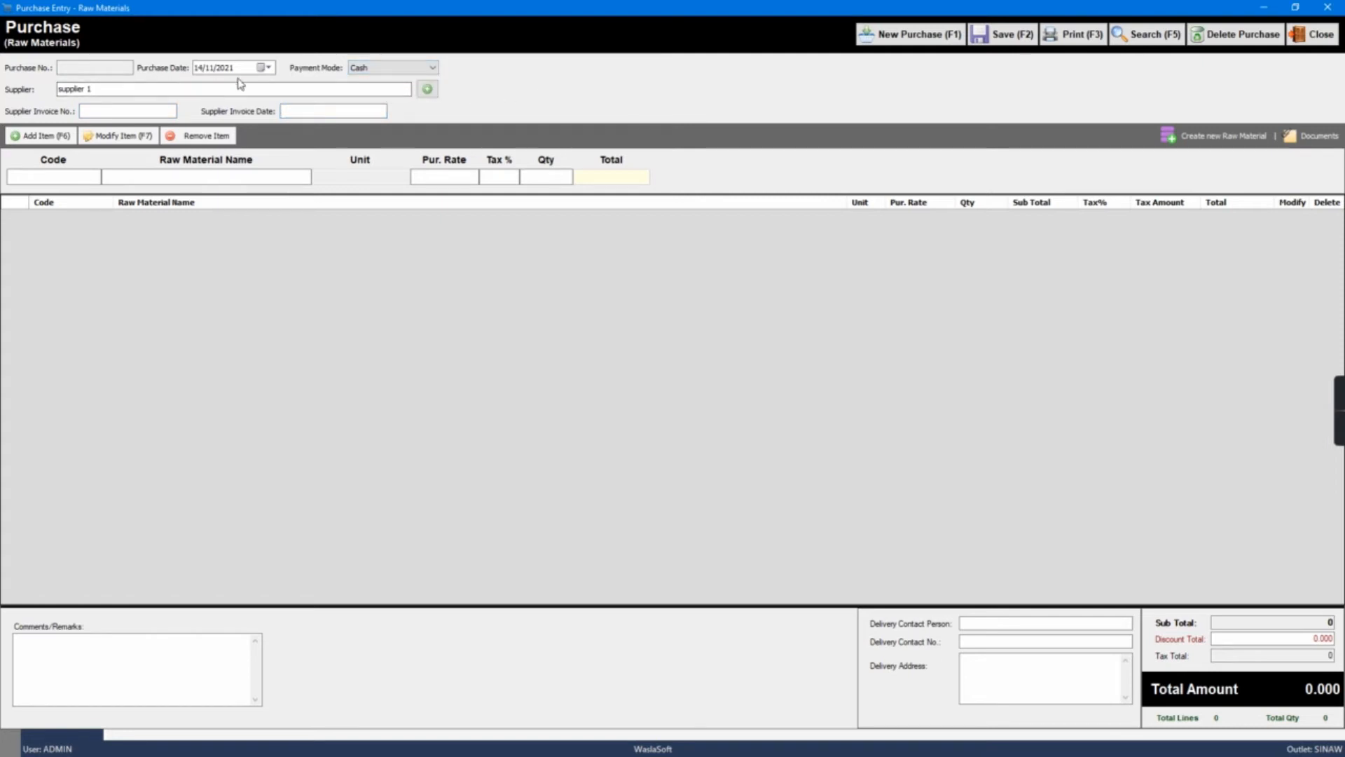
click(179, 177)
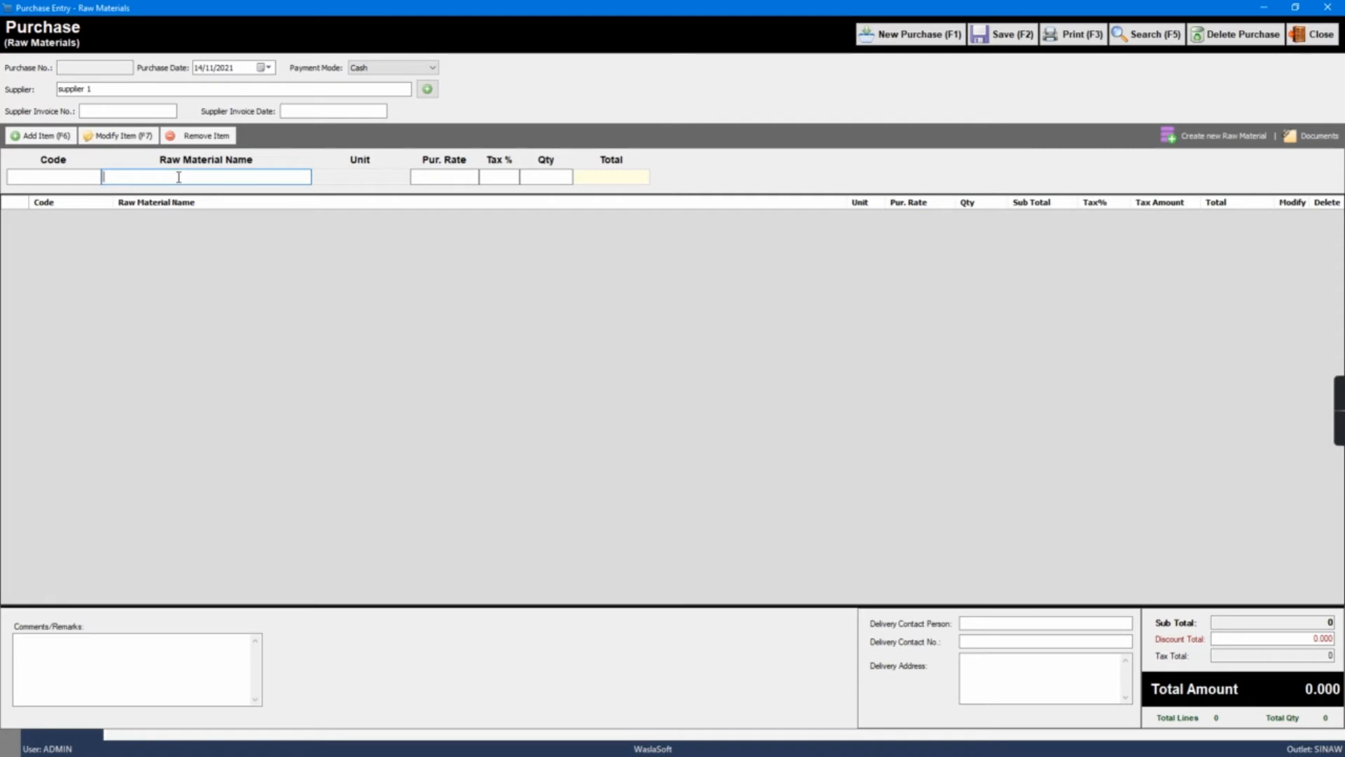
click(93, 177)
click(1301, 43)
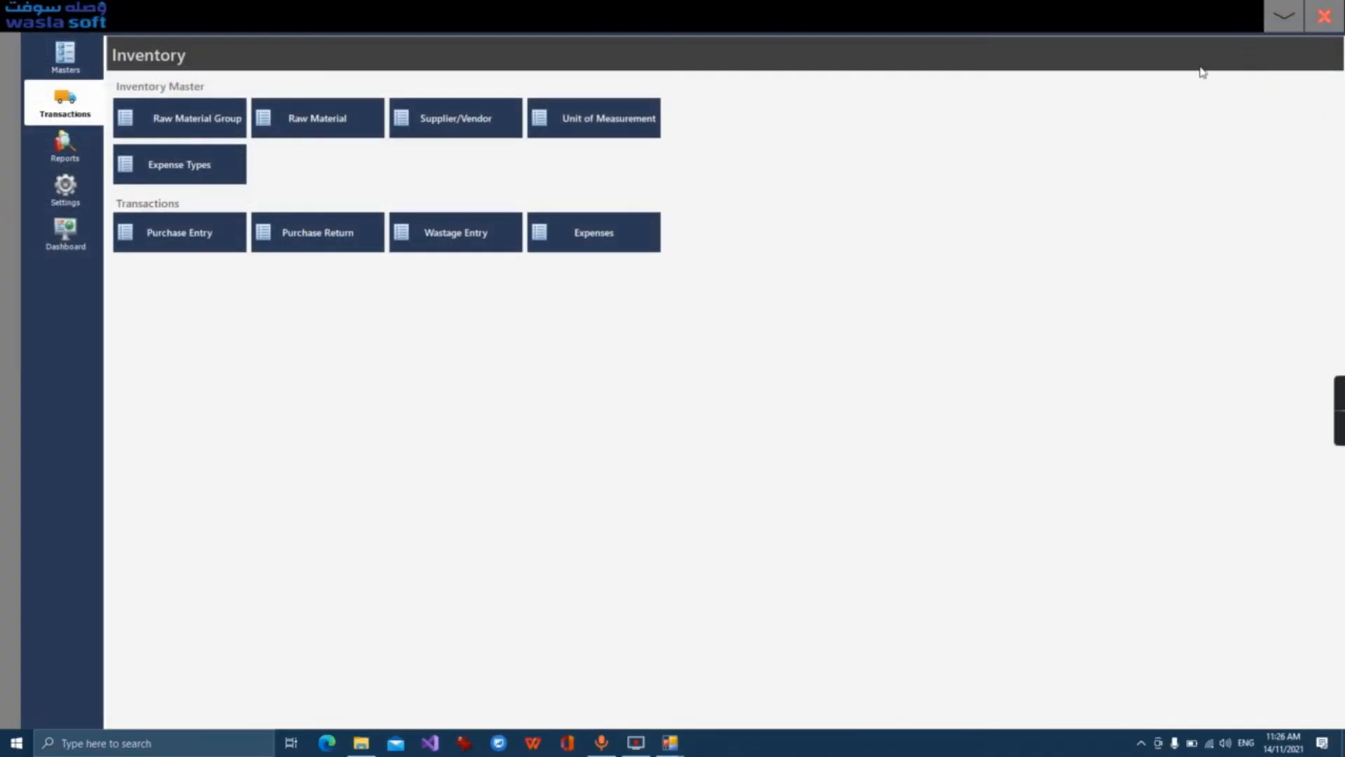
Open the raw material list and start a new raw material entry named "Milk"
click(309, 128)
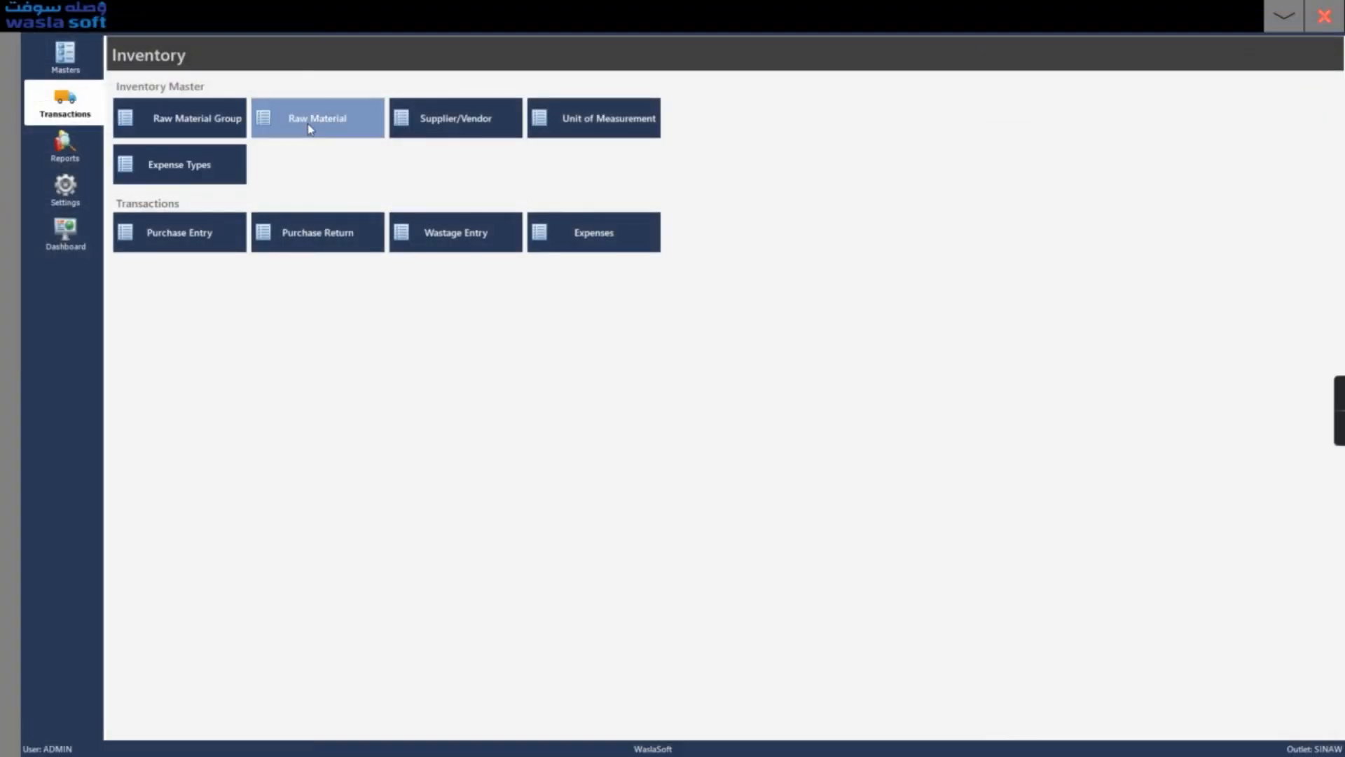
click(41, 98)
click(620, 310)
text(Milk)
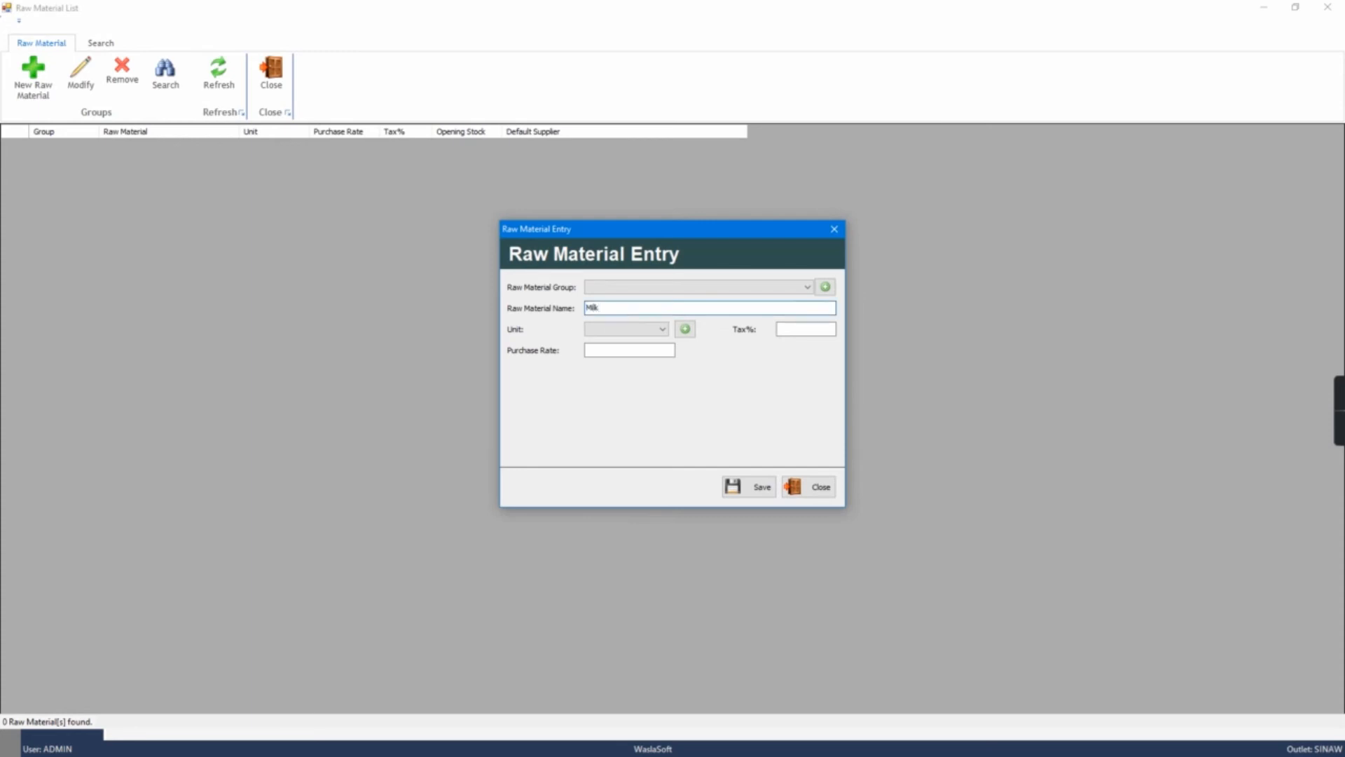
Create and save a raw material group named "Milk Products" from the raw material entry and use it for Milk
click(639, 289)
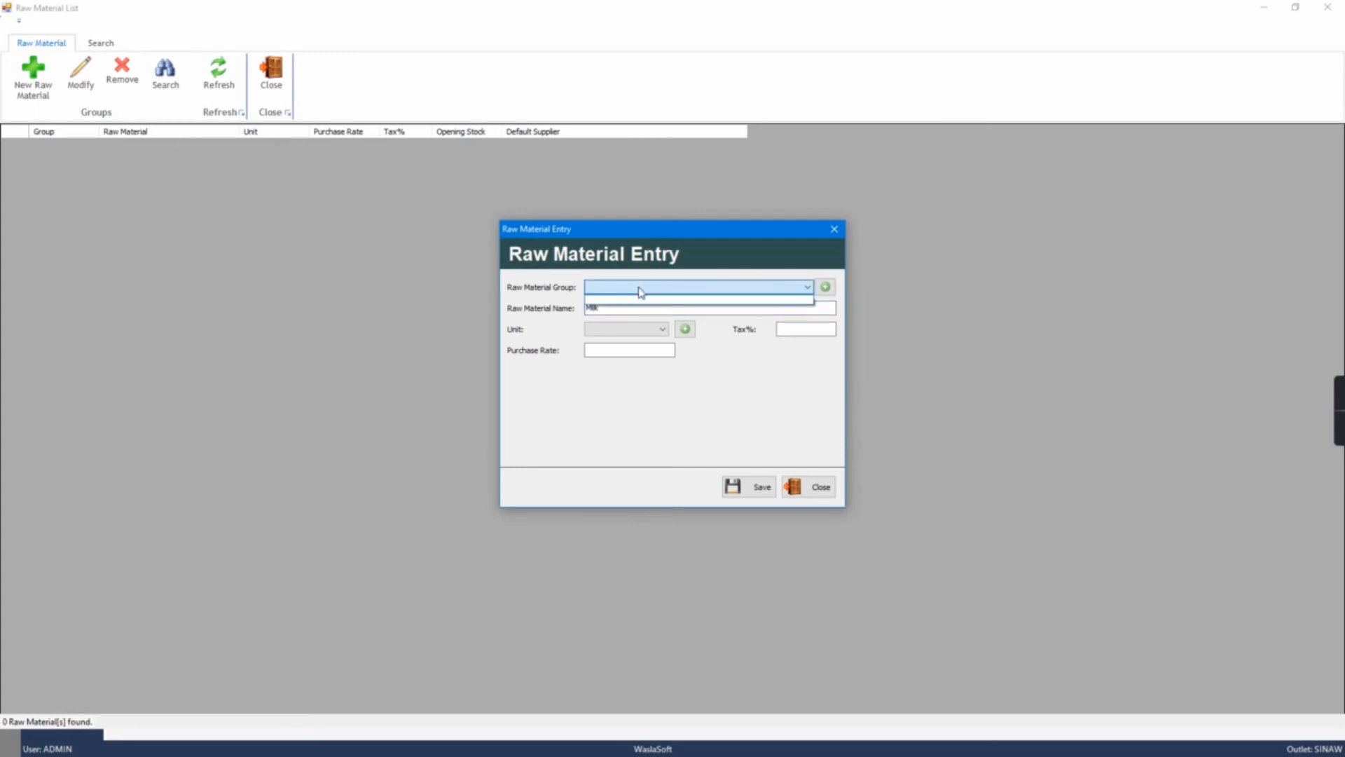
click(652, 285)
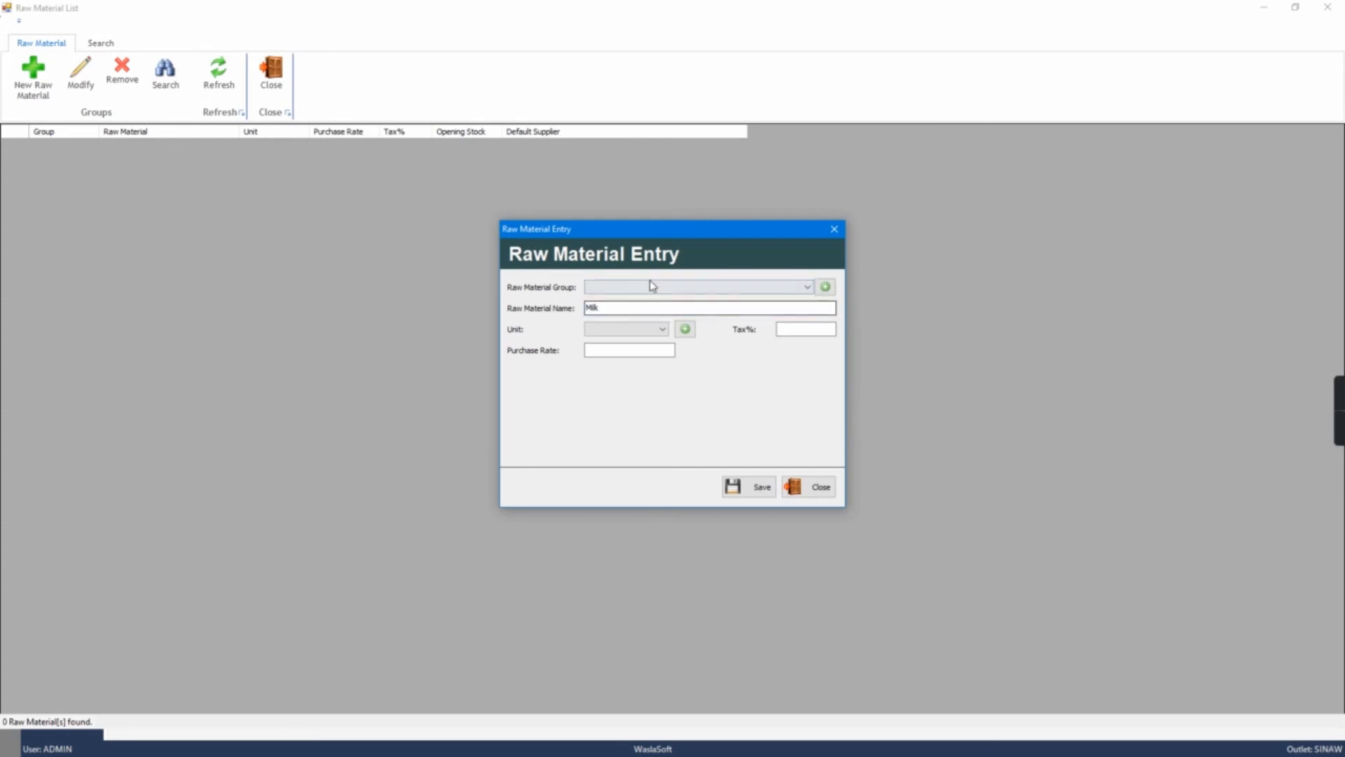
click(826, 286)
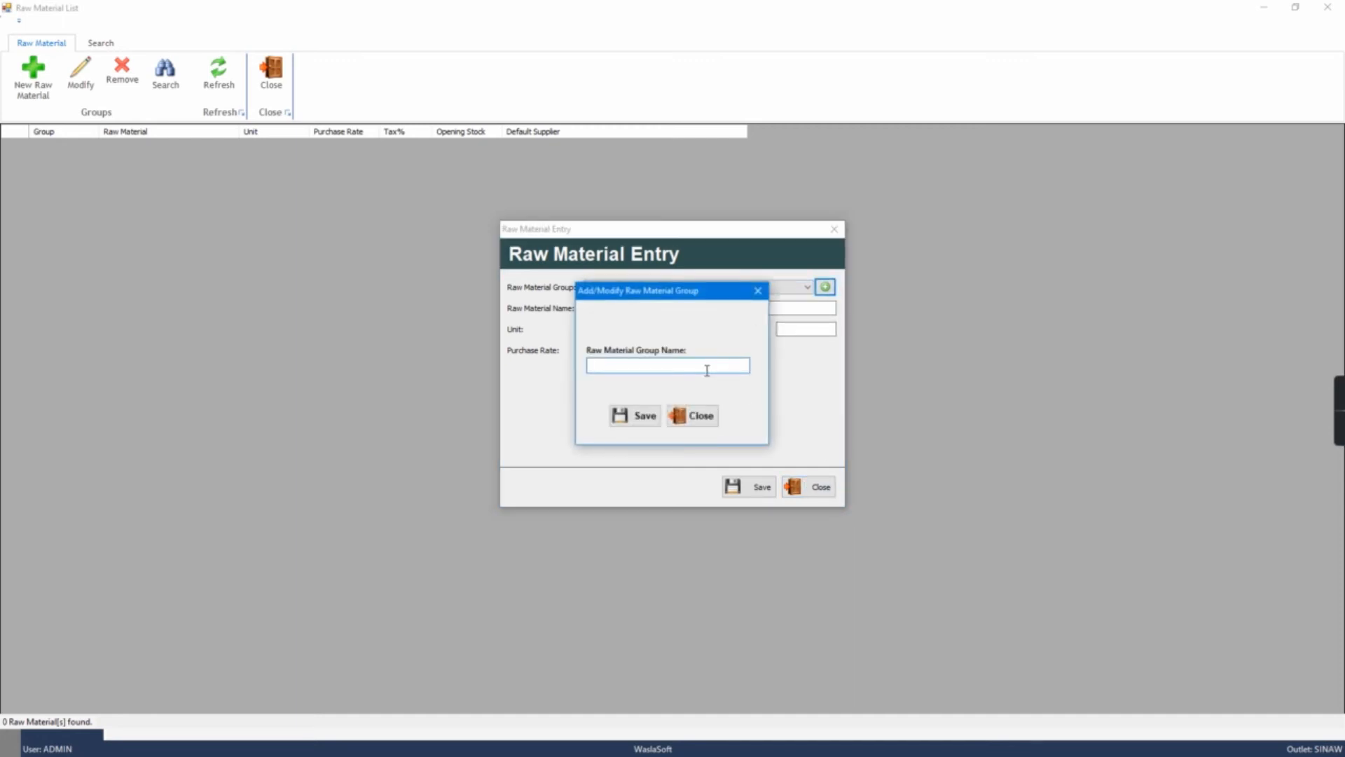
text(Milk Products)
key(Return)
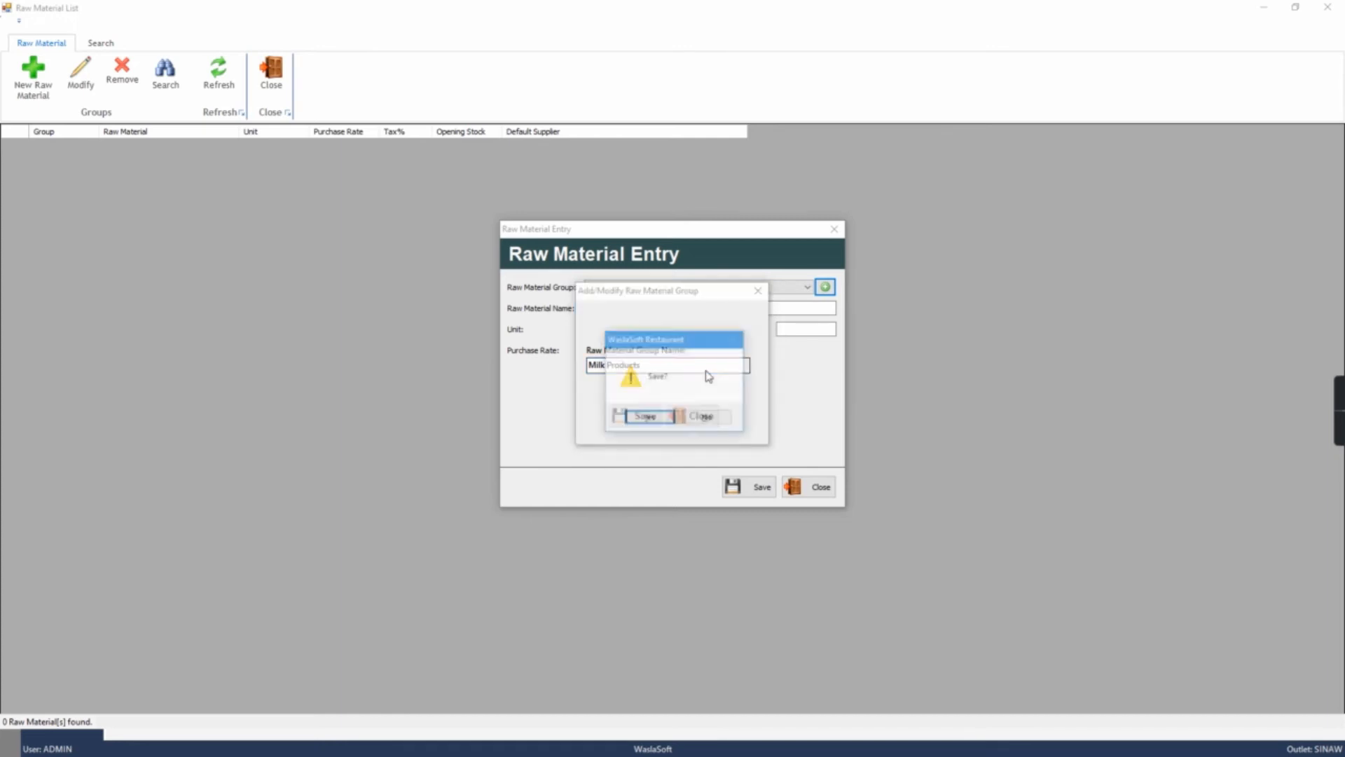
click(649, 417)
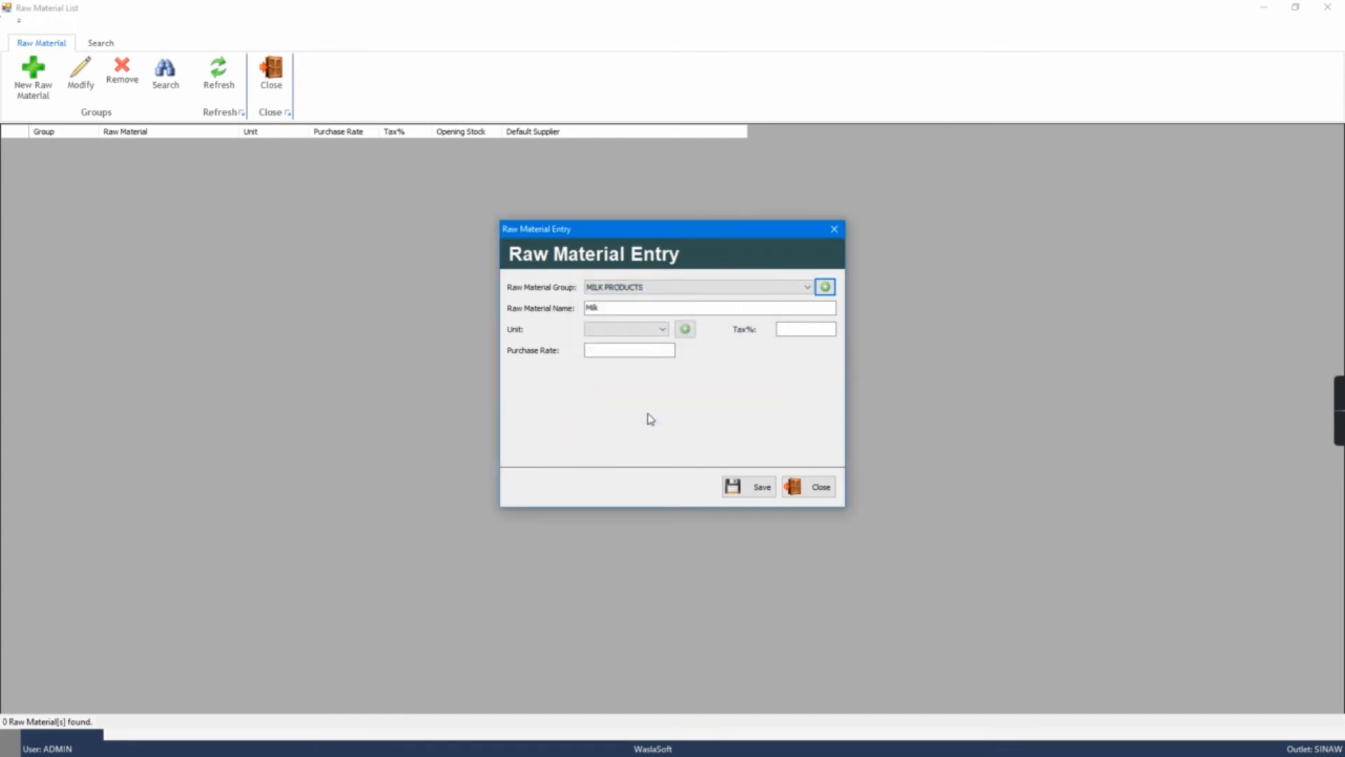
Add a new unit "Ltr" from the raw material entry and select LTR as the unit for Milk
click(637, 329)
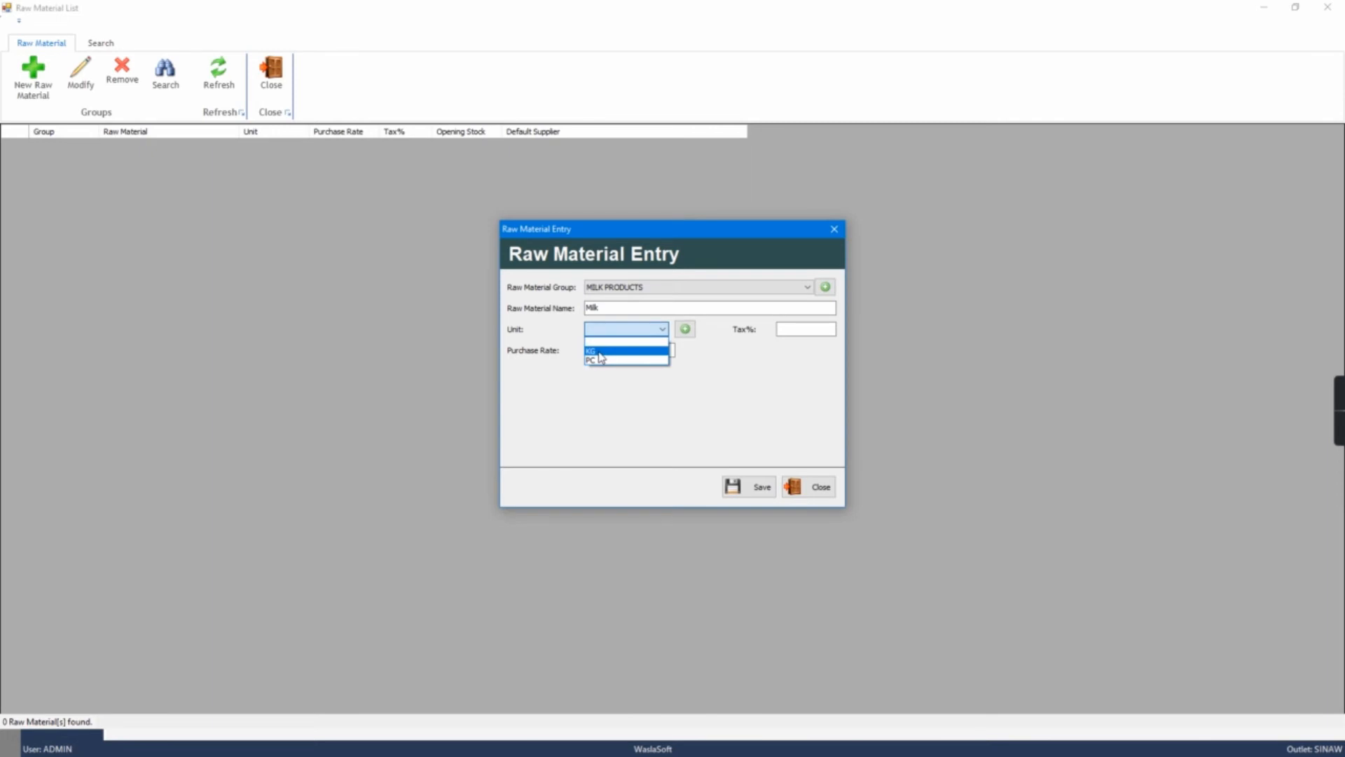
click(691, 359)
click(685, 329)
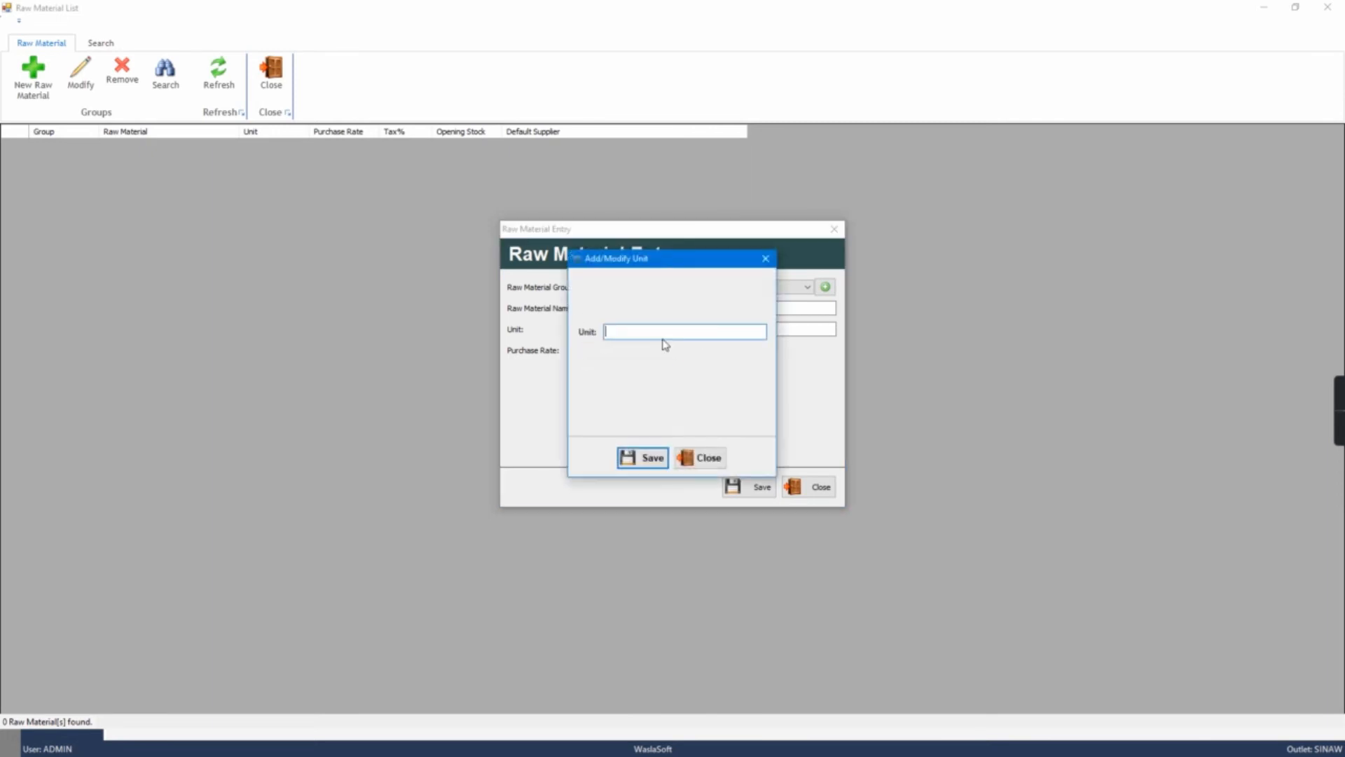
text(Ltr)
key(Return)
click(662, 333)
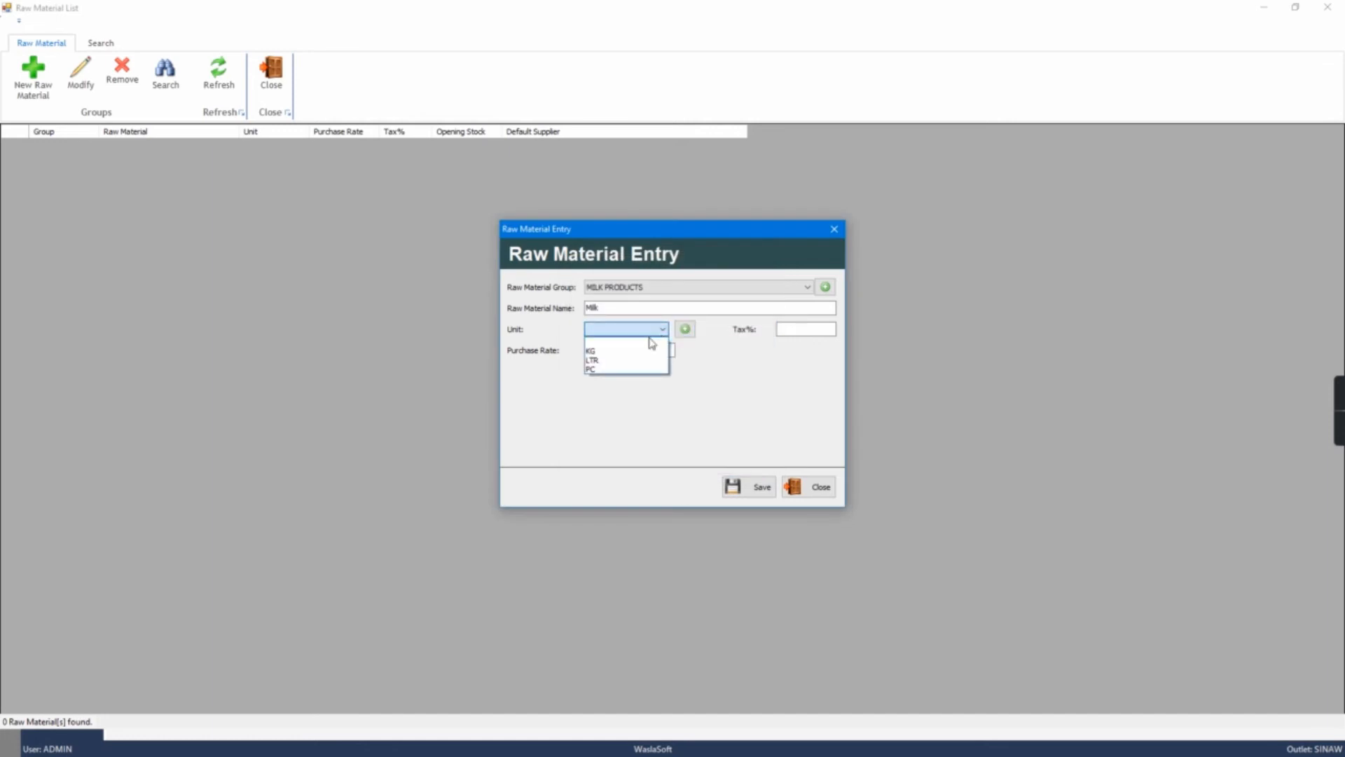
click(622, 363)
Set Milk's purchase rate to 25, save the raw material and close the raw material list
click(627, 351)
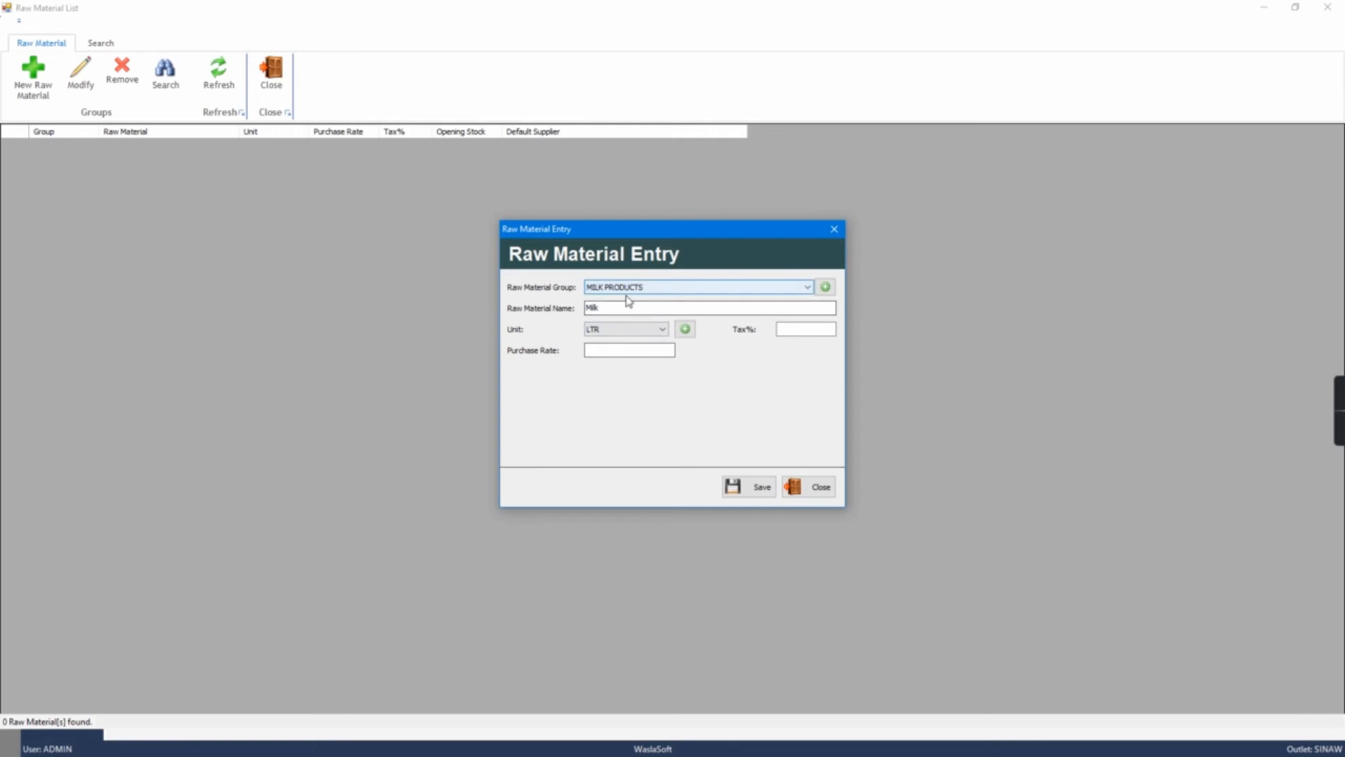
click(629, 350)
text(25)
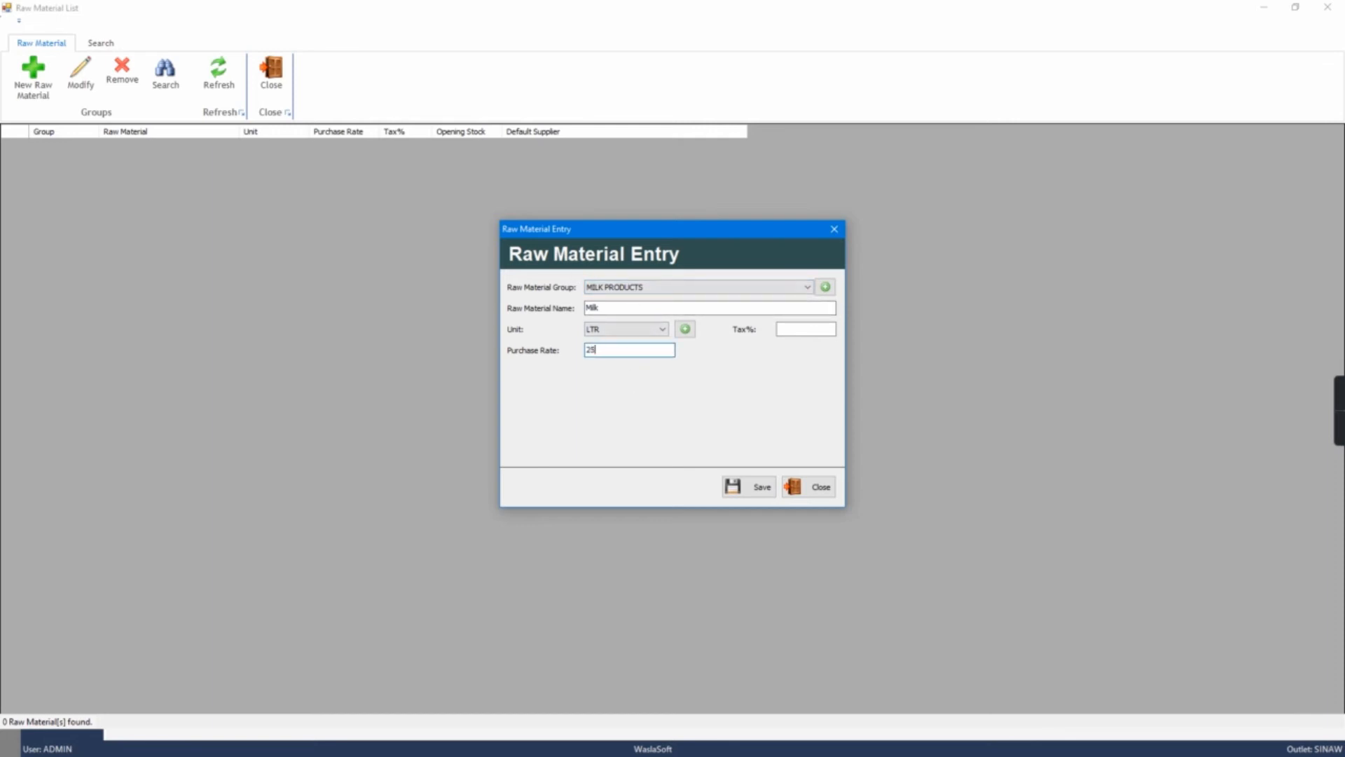
click(737, 486)
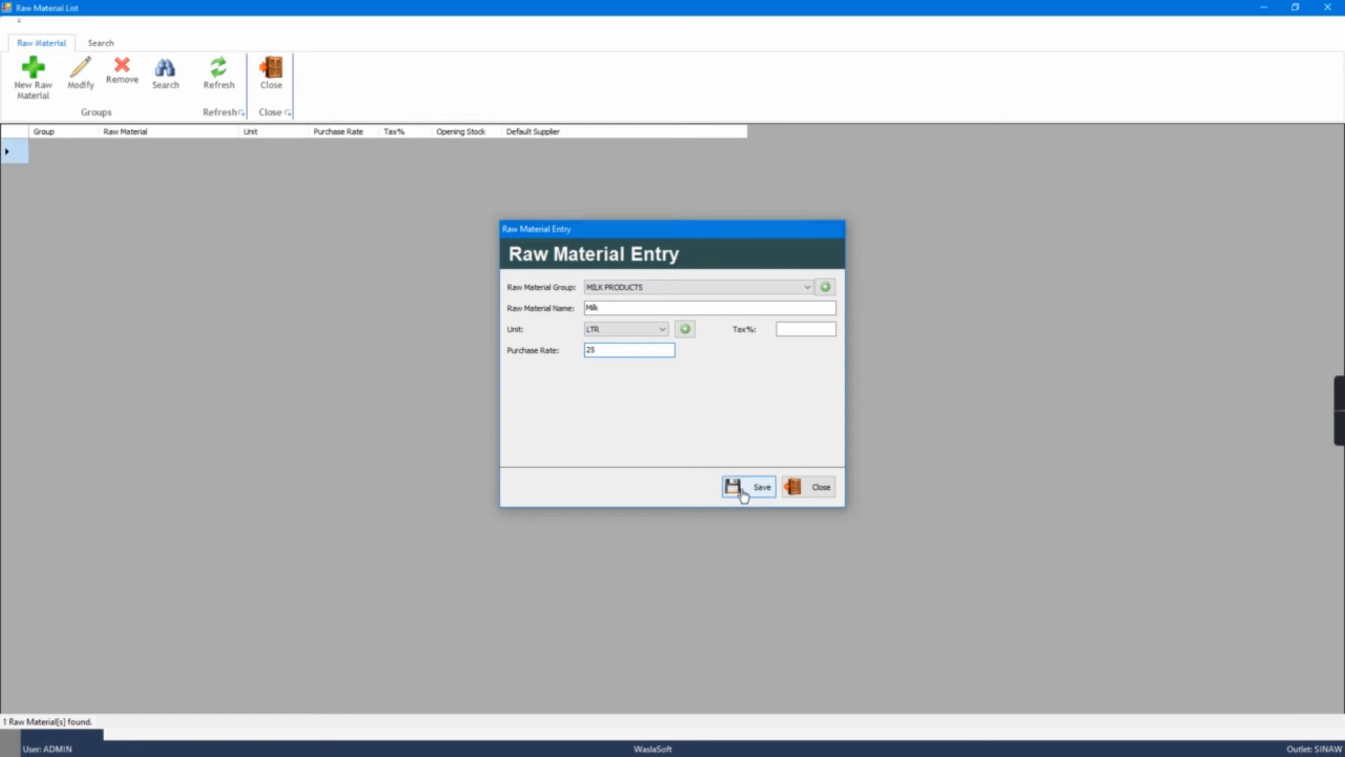
click(270, 81)
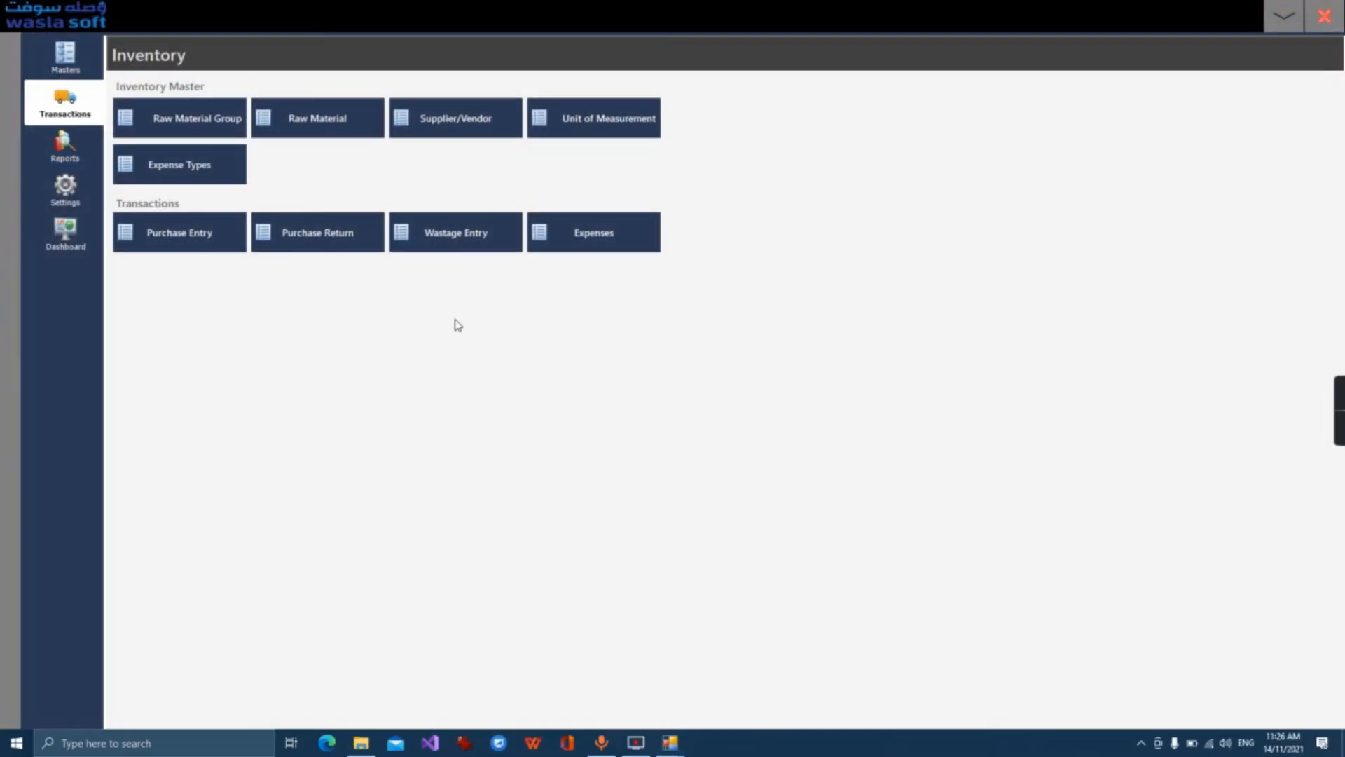
Open the raw materials Purchase Entry form and choose supplier 1 as the supplier
click(193, 230)
click(243, 90)
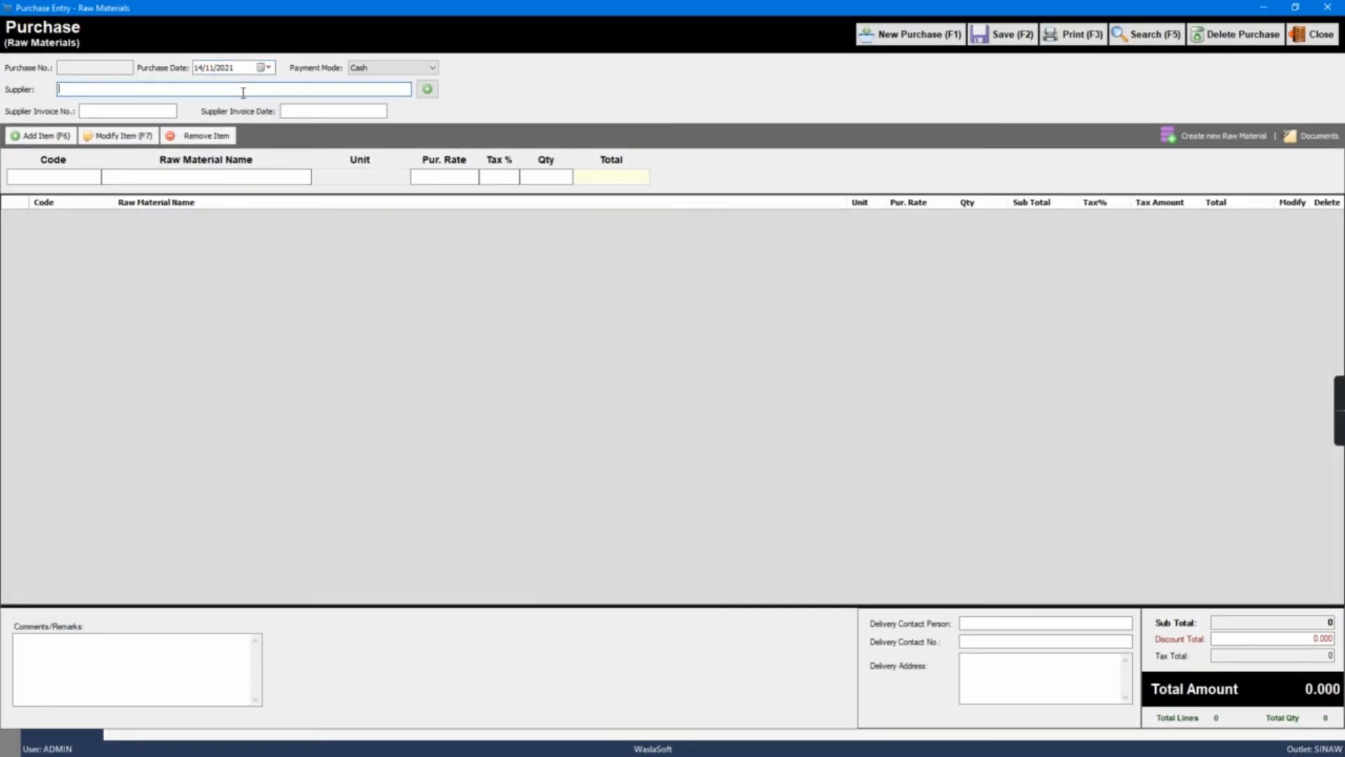
key(Return)
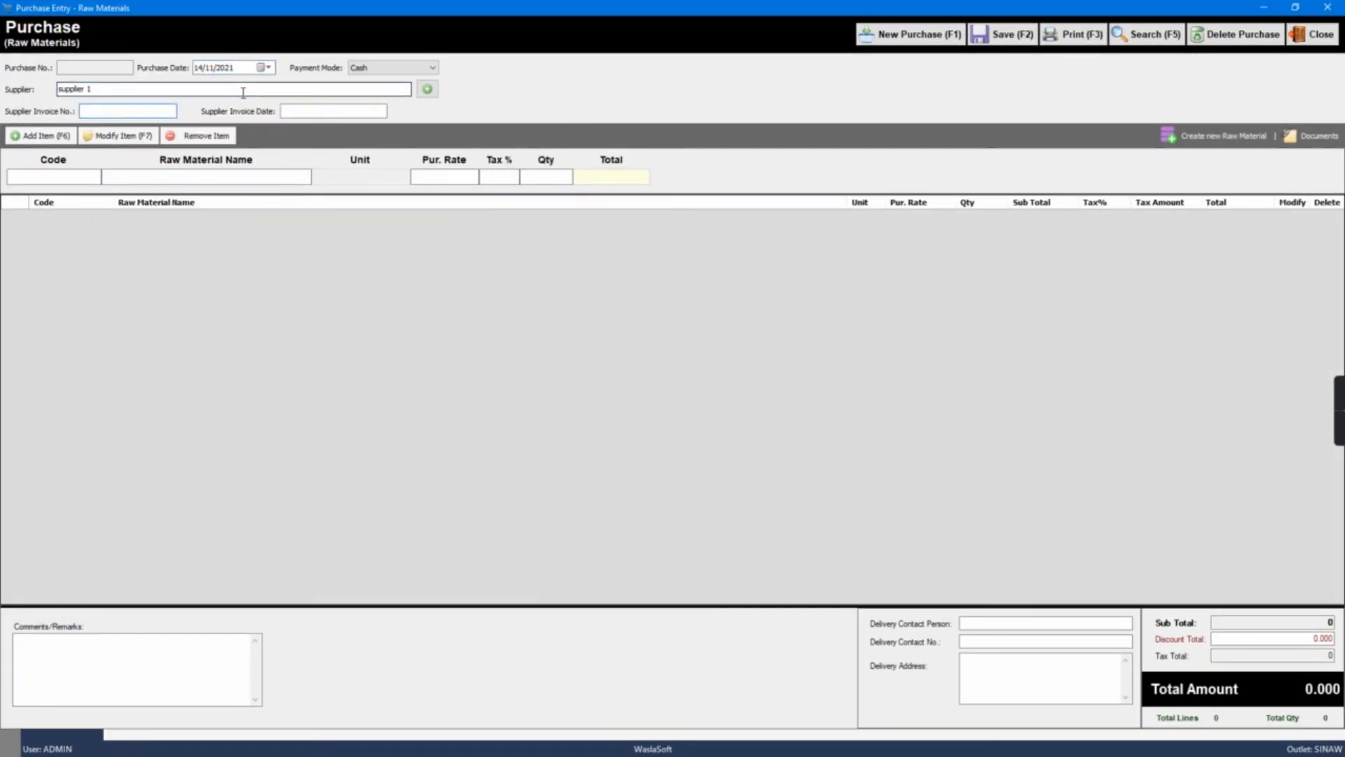
Add Milk with a quantity of 5 to the purchase, then save the purchase and close the form
click(243, 178)
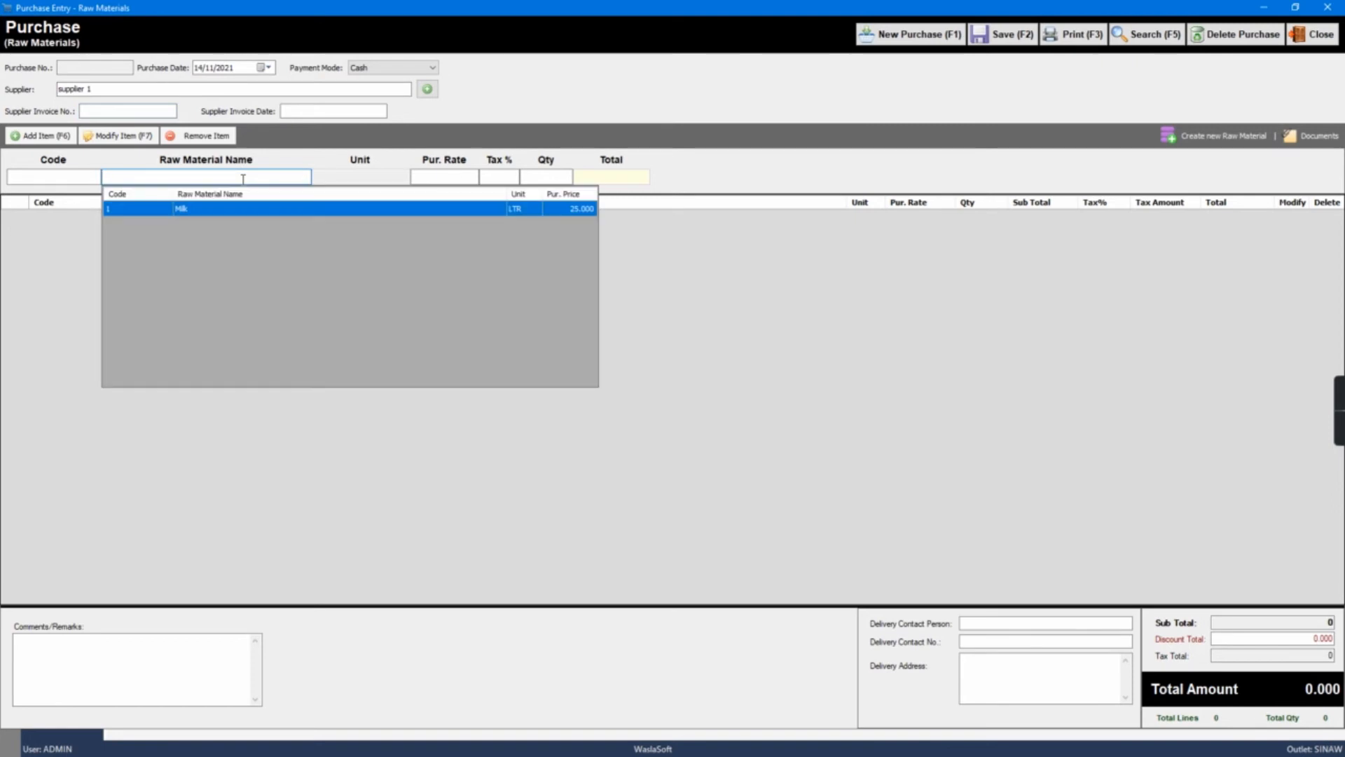
key(Return)
key(Return)
text(5)
key(Return)
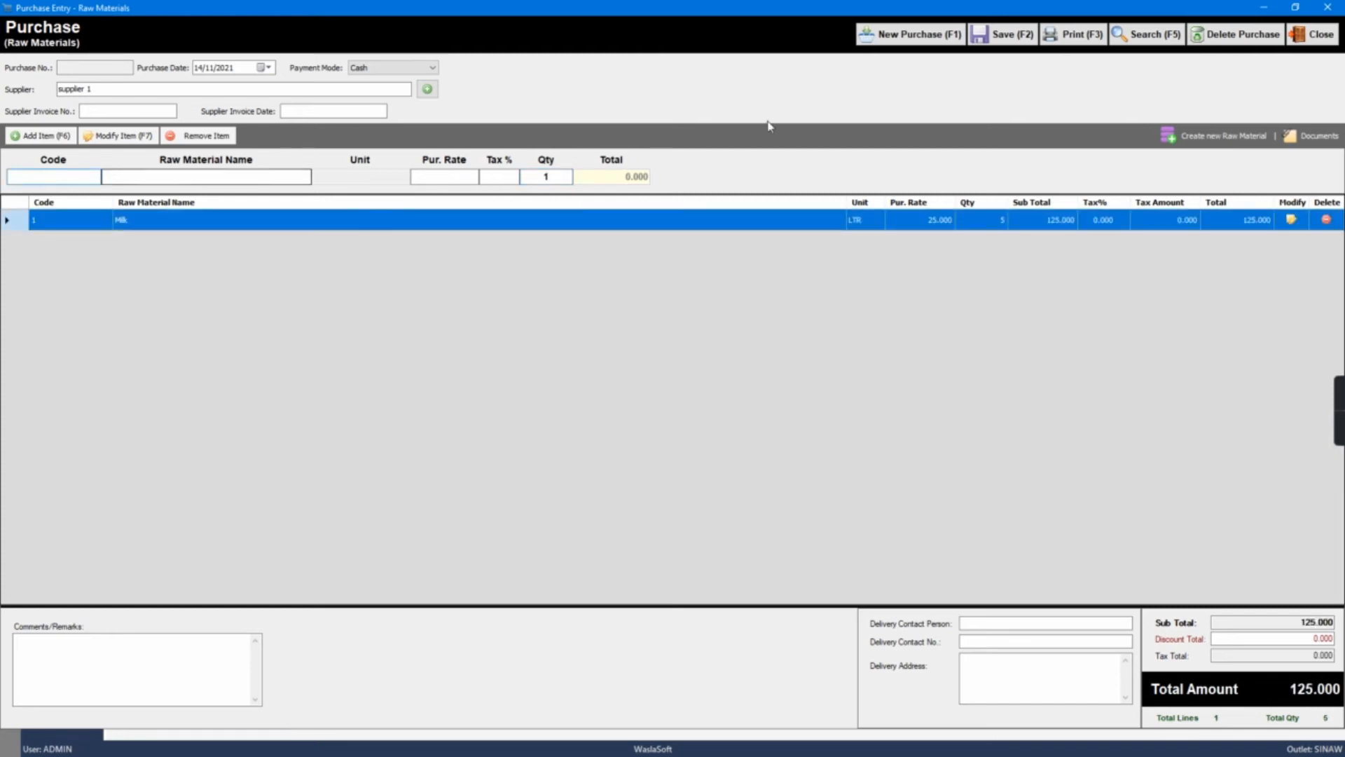
click(1000, 43)
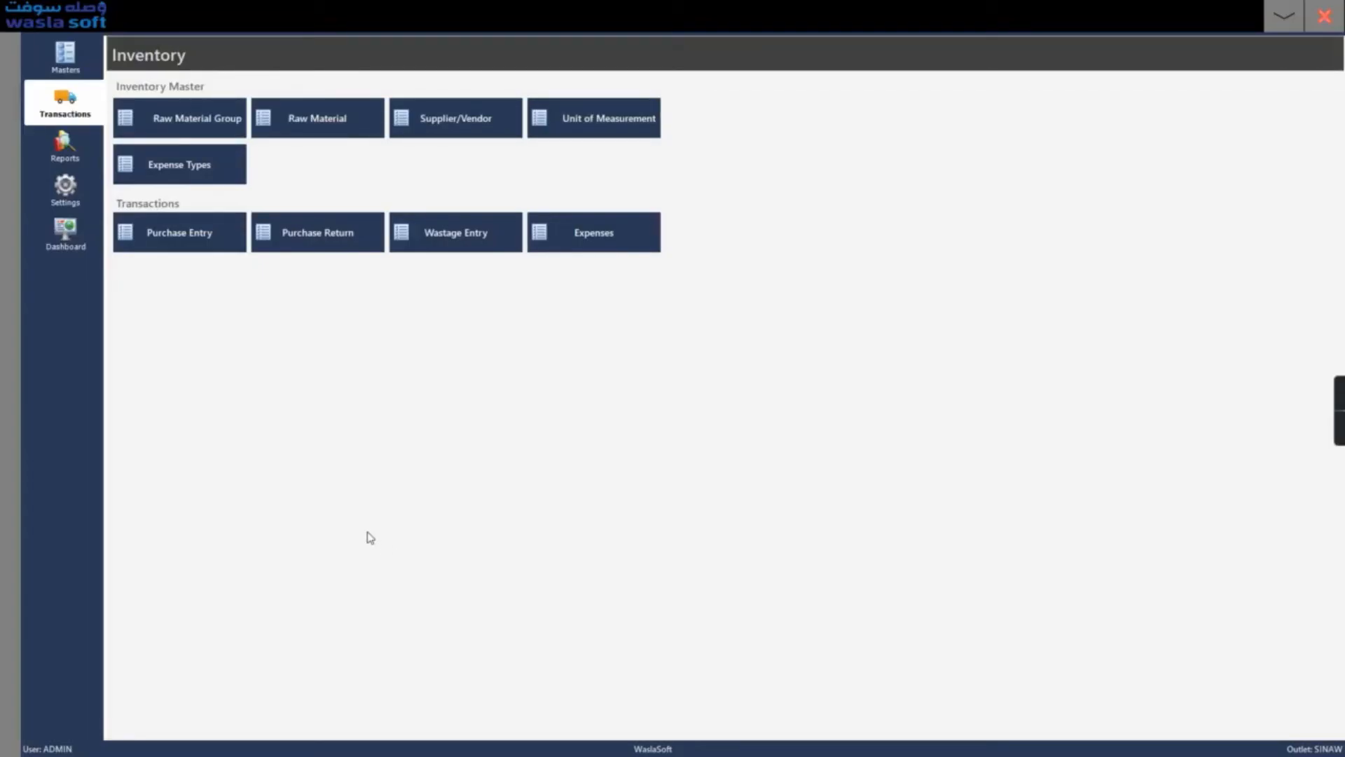
Leave and reopen the back office, then start a raw materials purchase return for supplier 1
click(1323, 17)
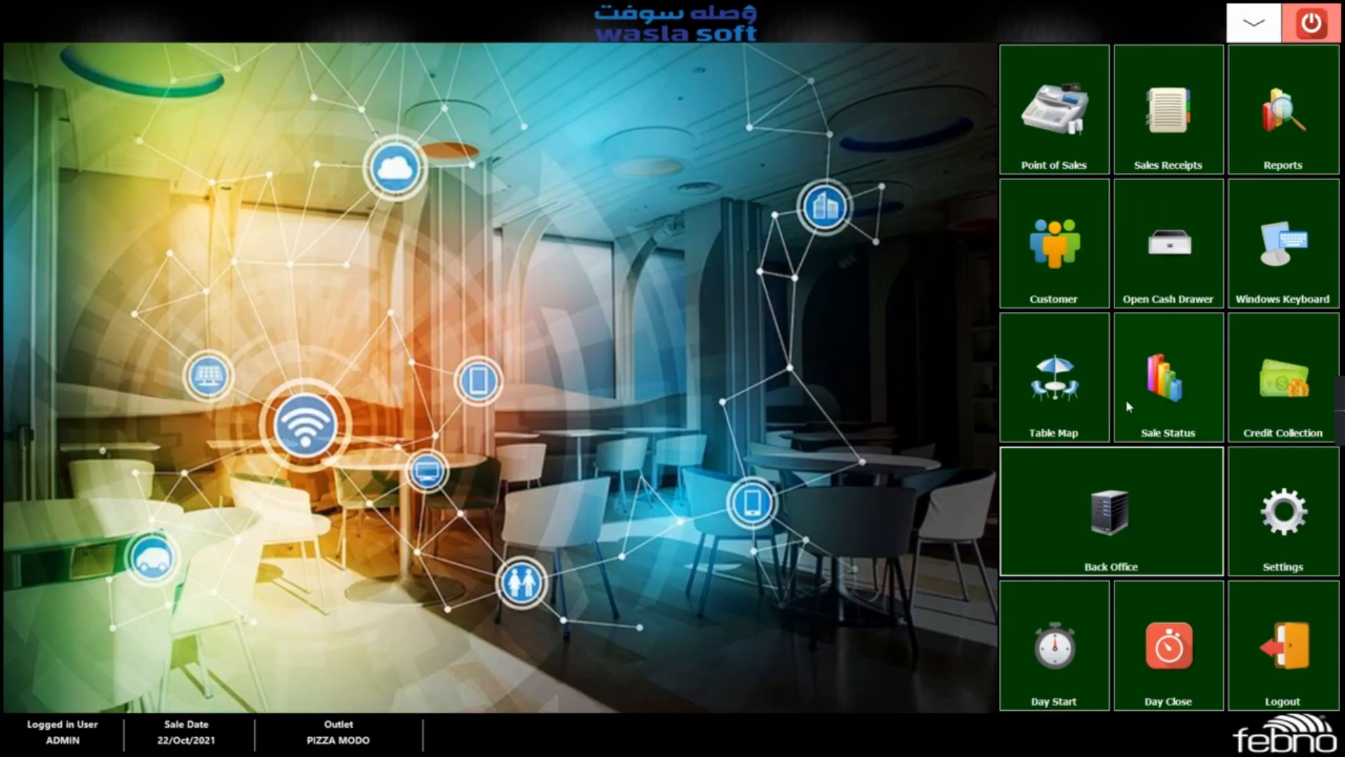
click(1123, 528)
click(67, 104)
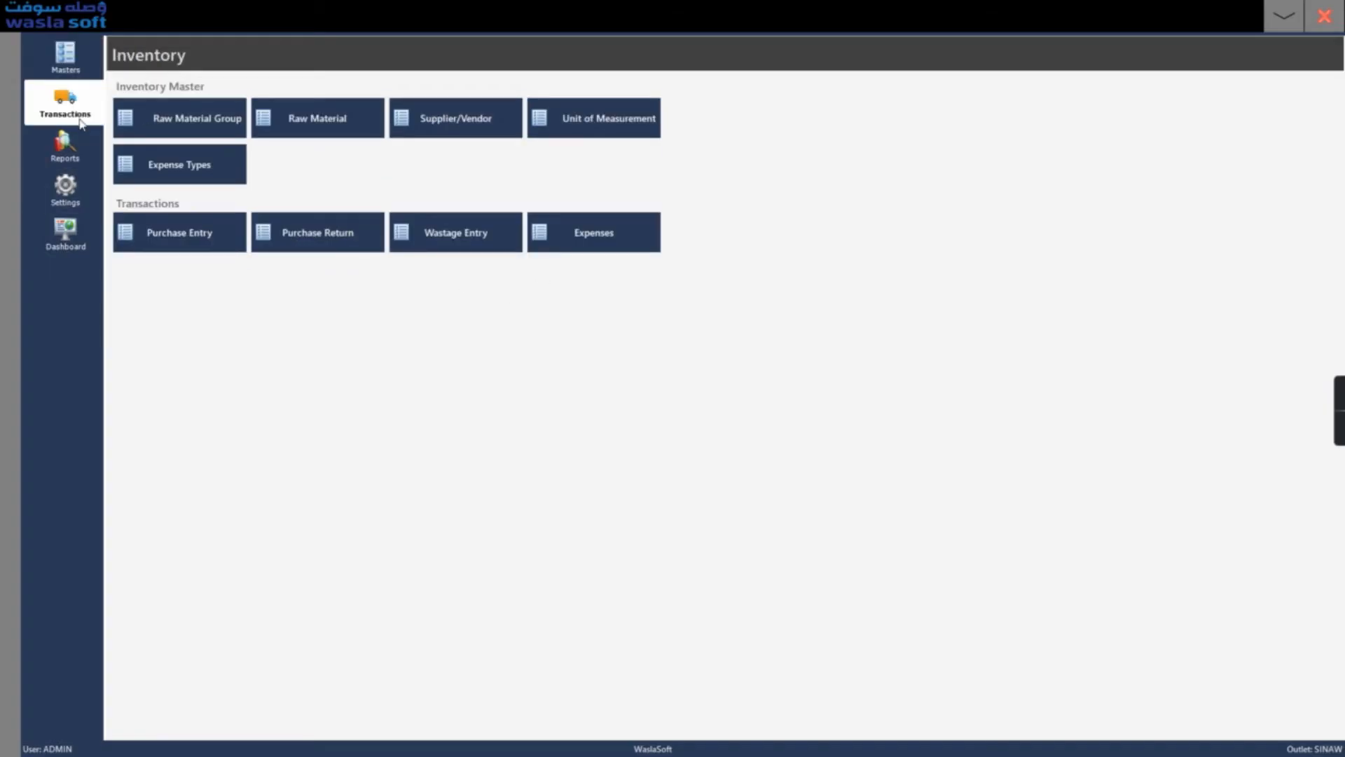
click(343, 251)
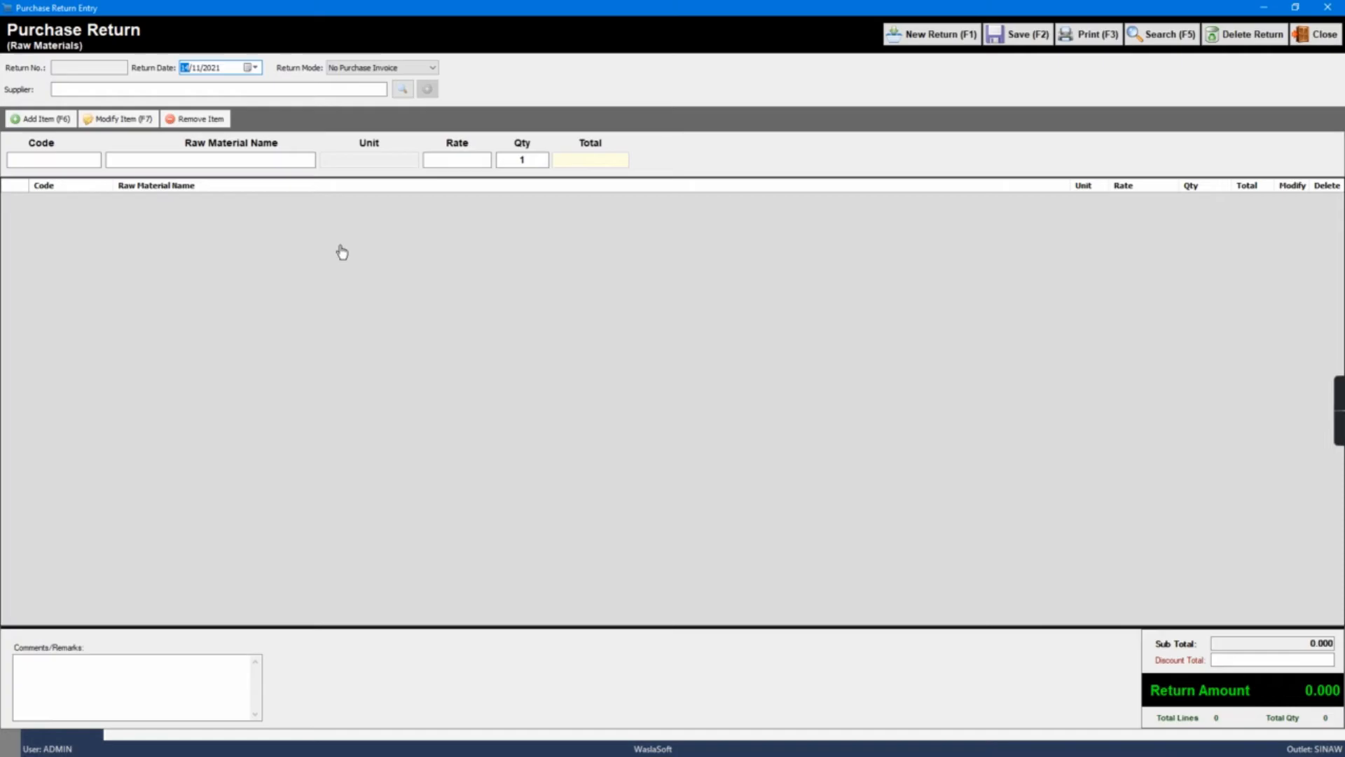
click(290, 89)
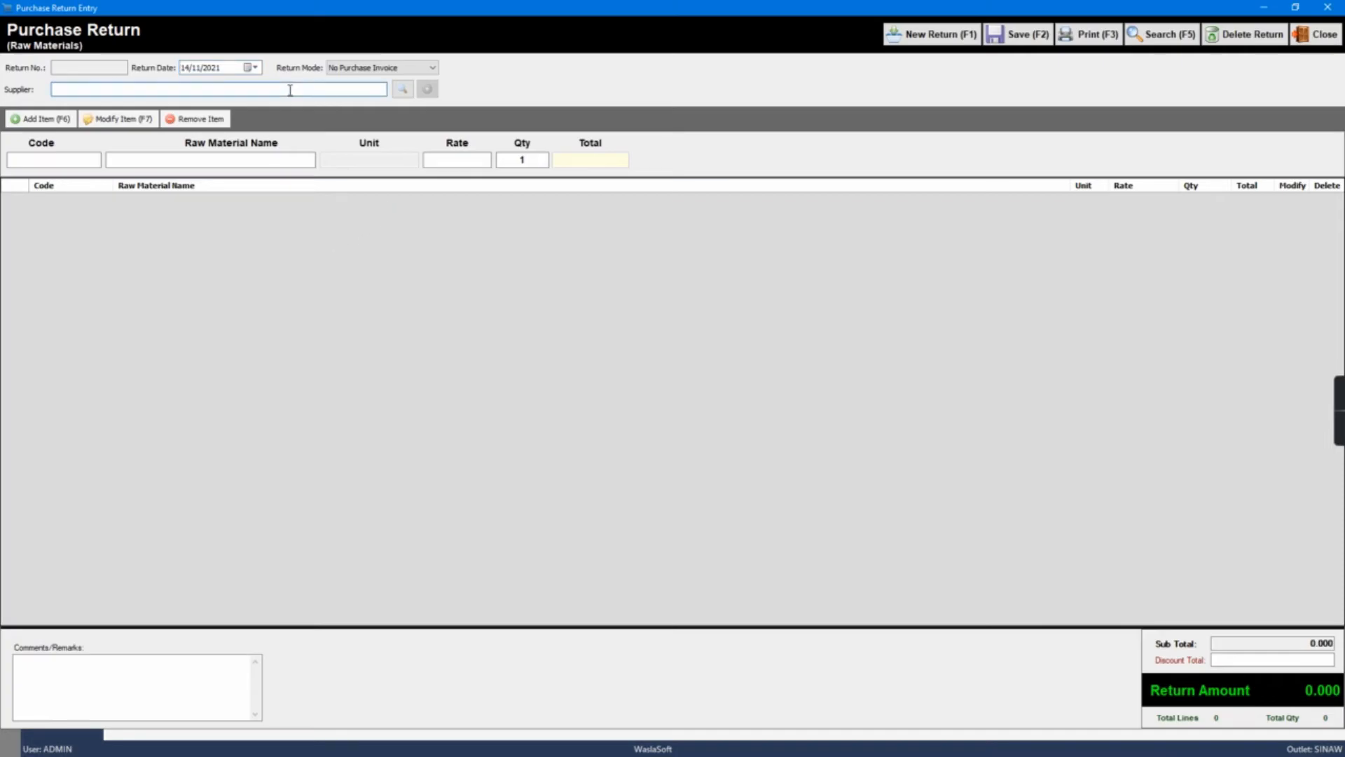
click(290, 90)
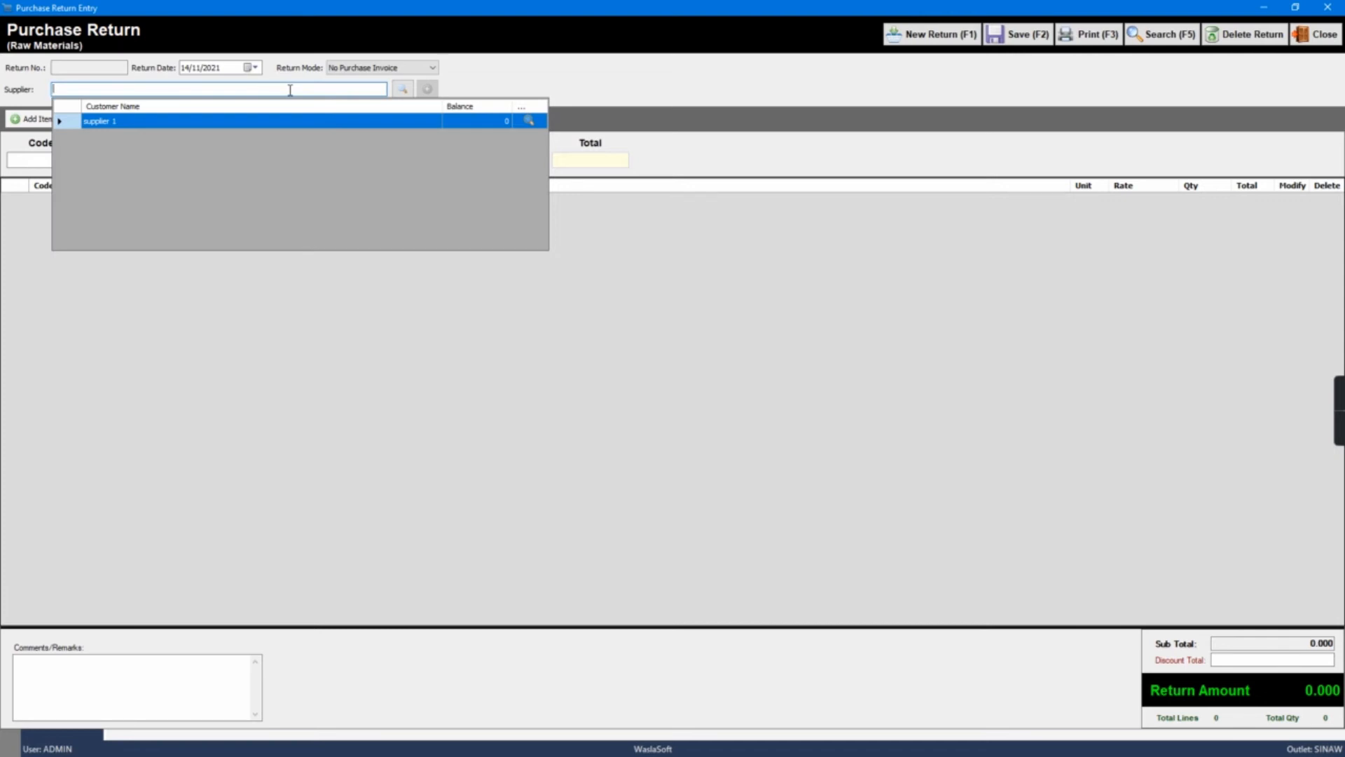
key(Return)
Add Milk with a quantity of 4 to the purchase return and save the return
click(242, 158)
key(Return)
text(4)
key(Return)
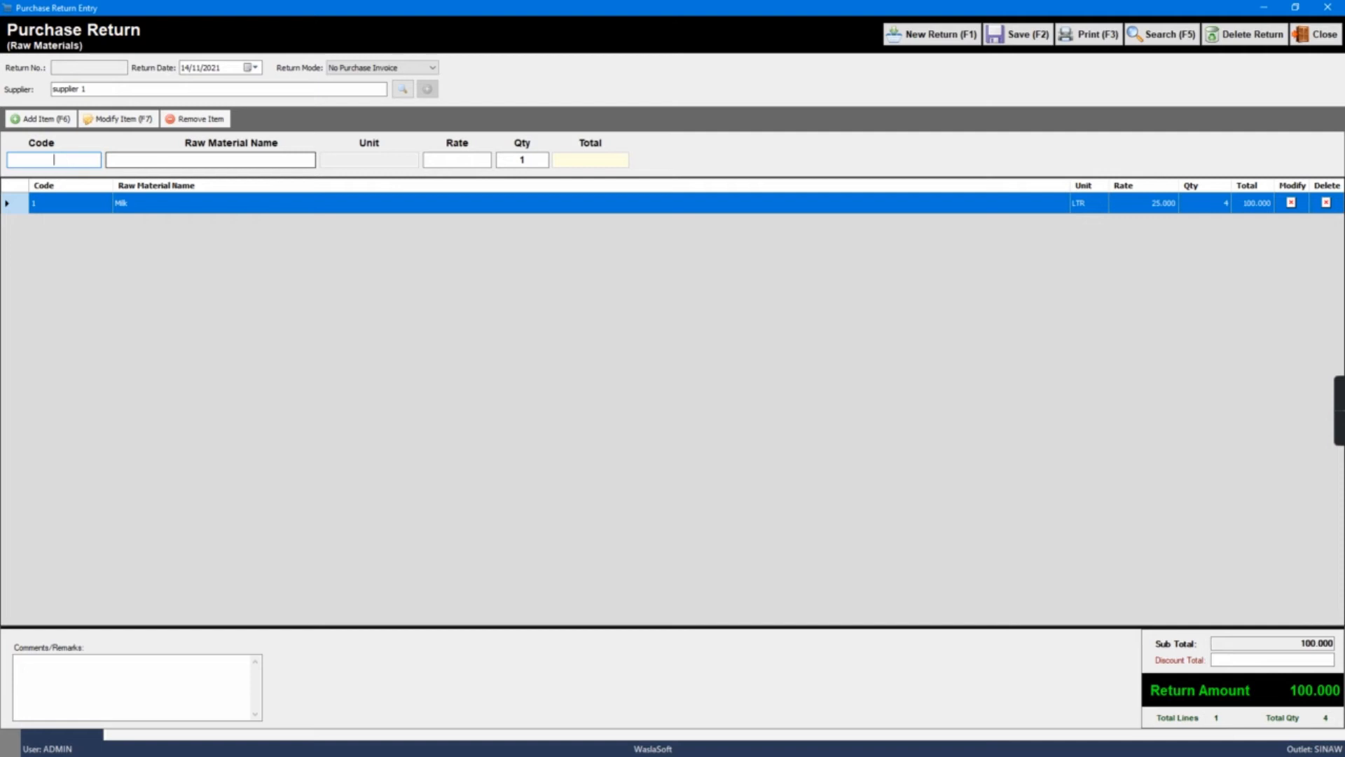
click(1018, 35)
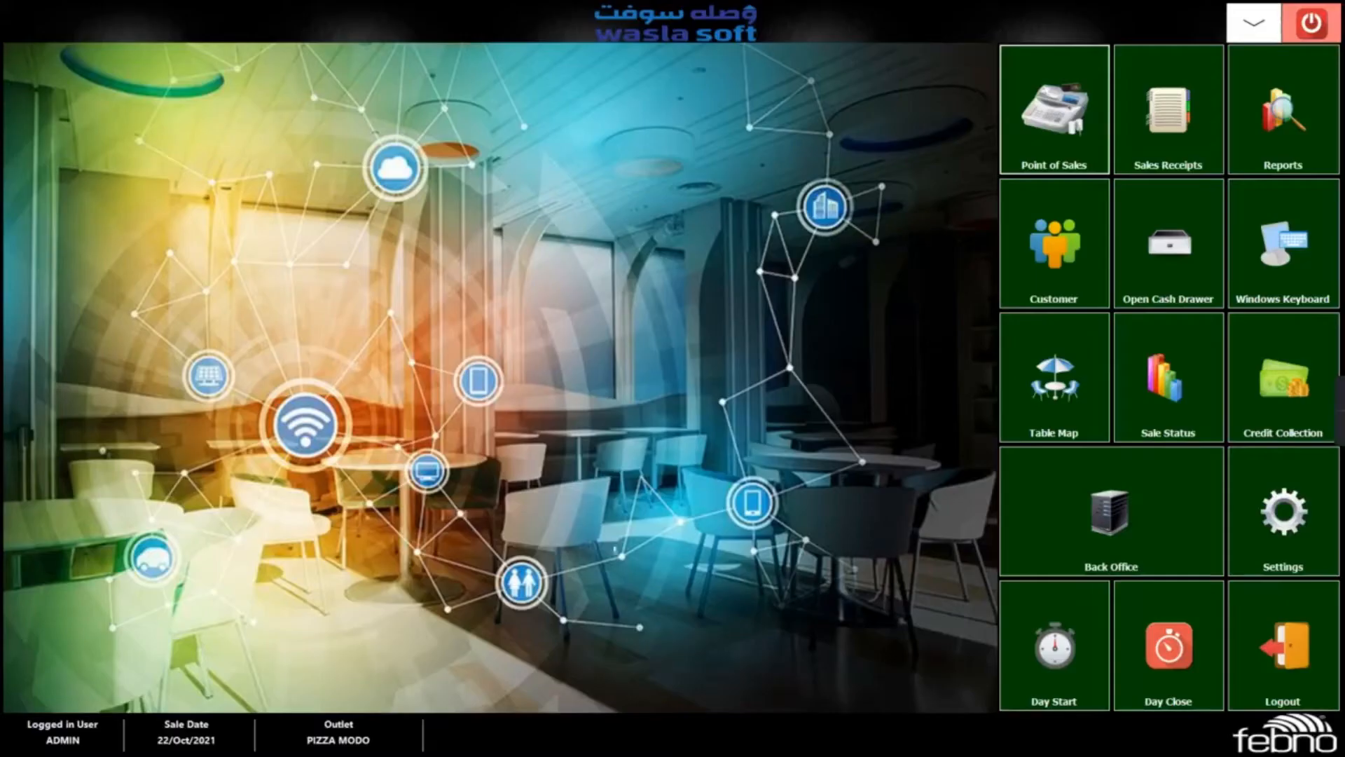
Reopen the back office and start an active discount voucher named "Eid special Voucher" in the Discount category
click(1074, 516)
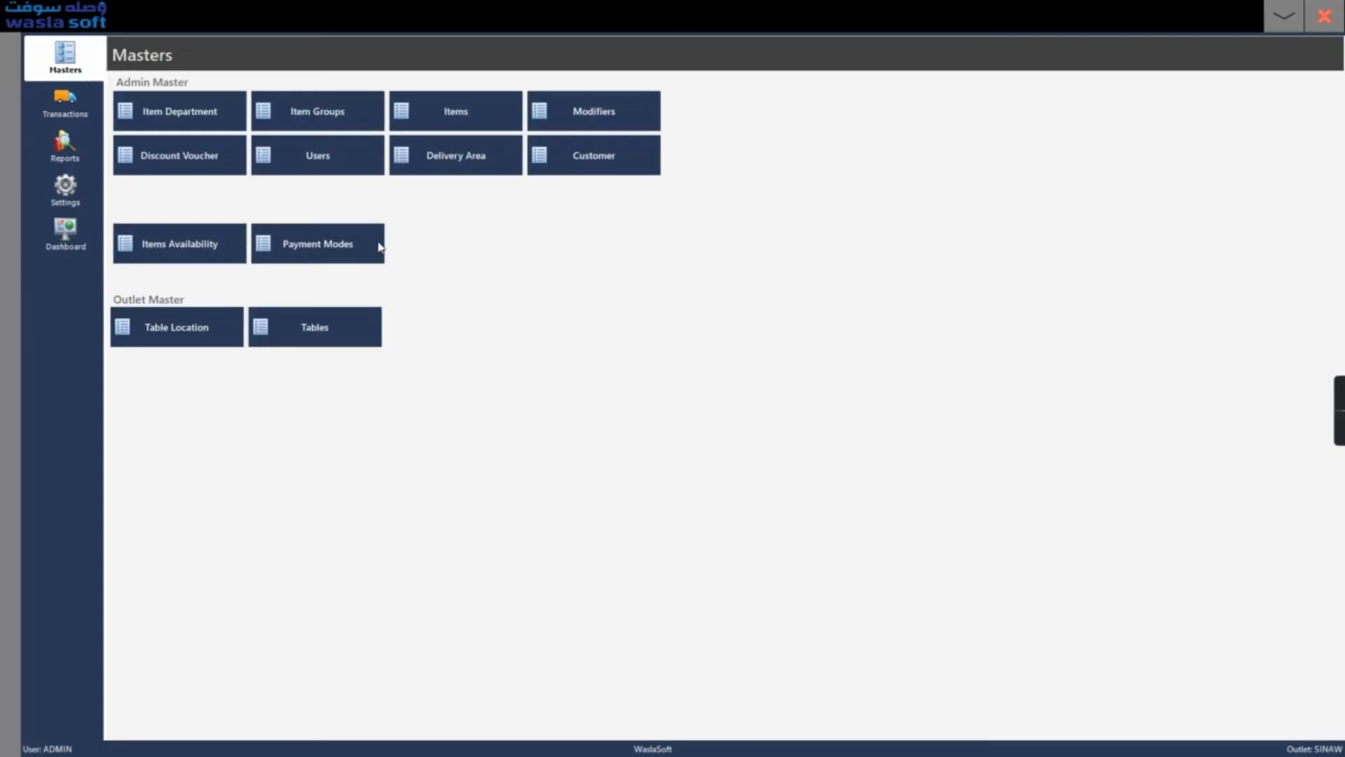
click(201, 173)
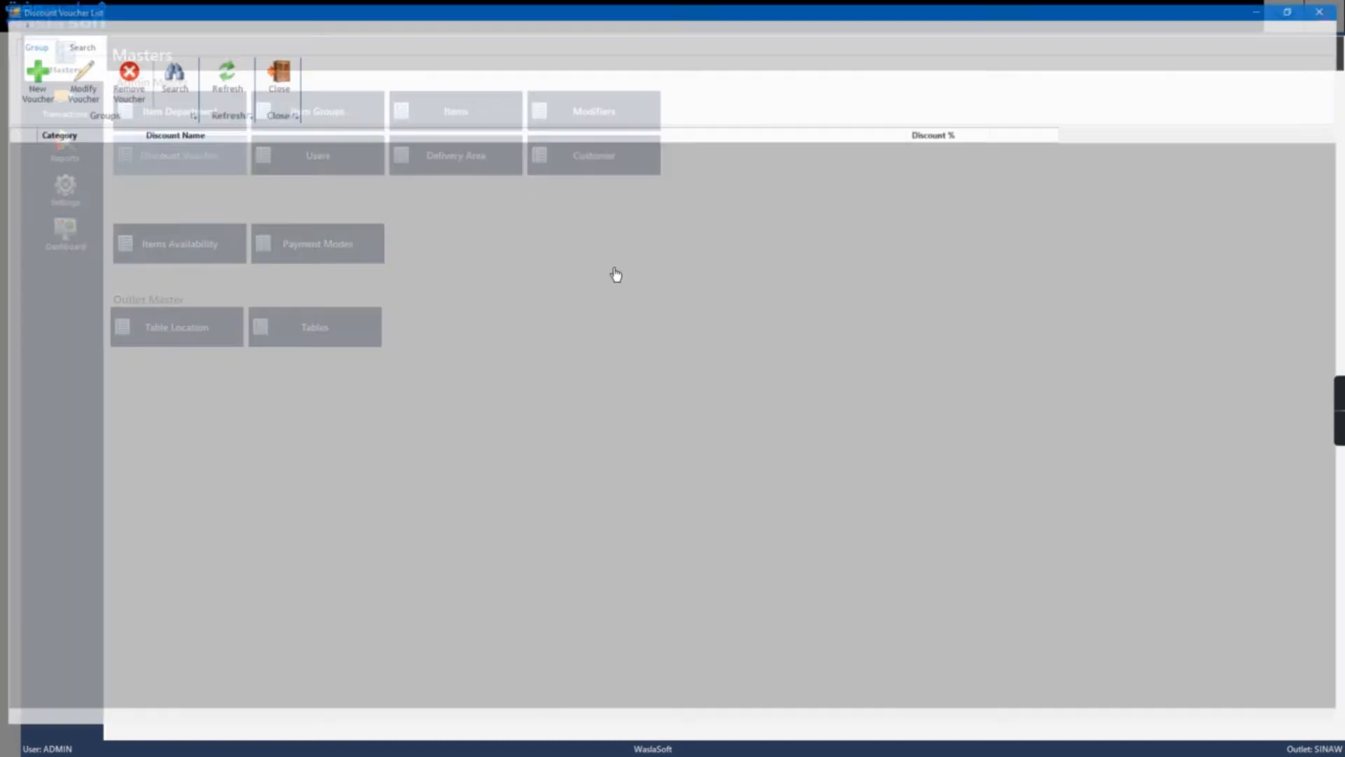
click(29, 91)
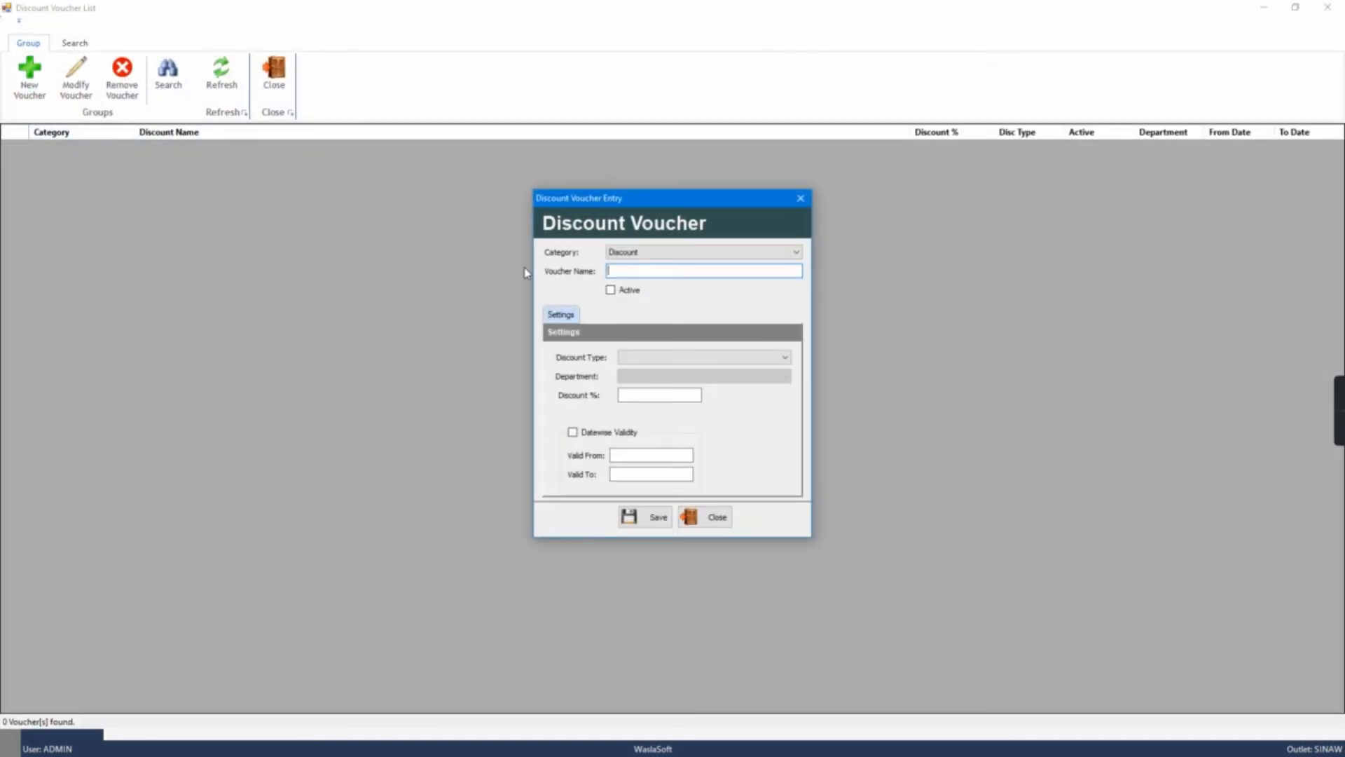
click(626, 257)
click(627, 263)
click(627, 272)
text(Eid special Voucher)
click(610, 289)
Set the voucher's discount type to All and highlight the voucher name
click(701, 357)
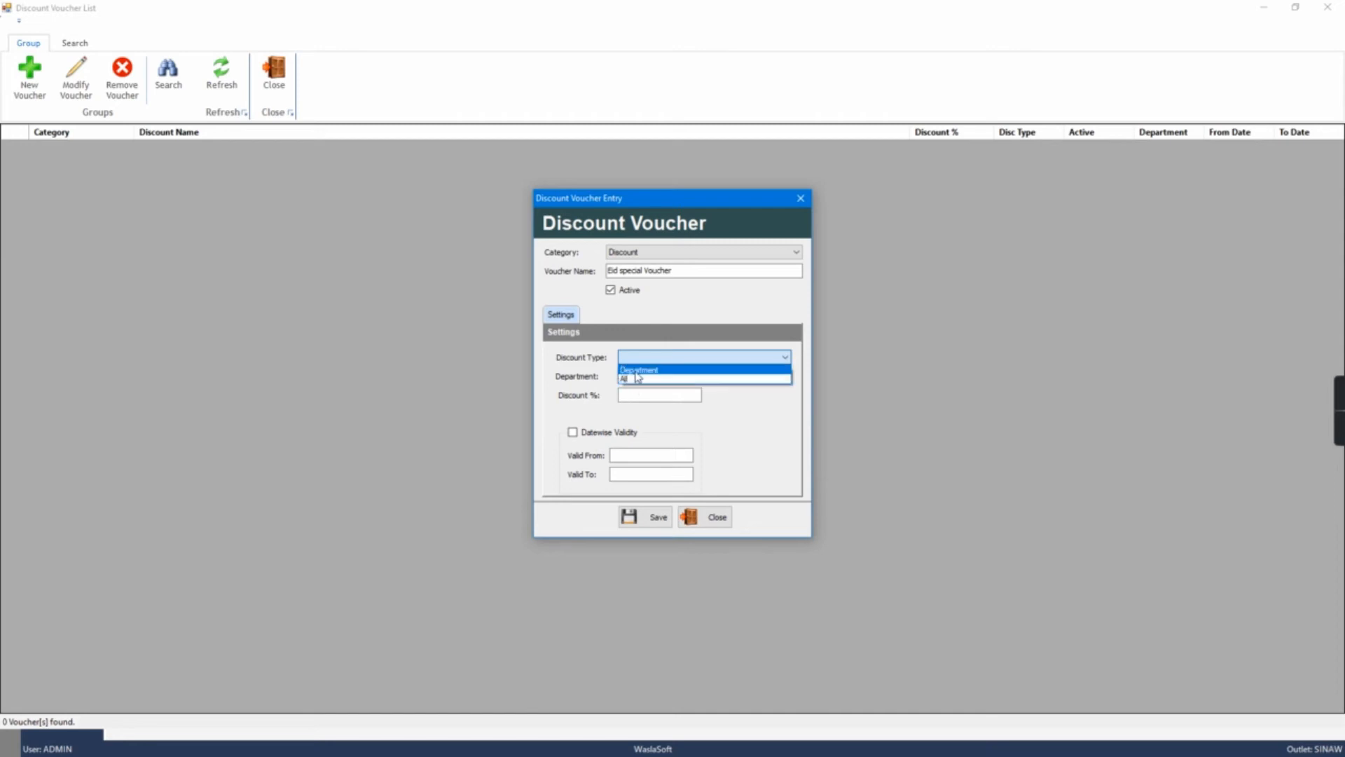
click(637, 379)
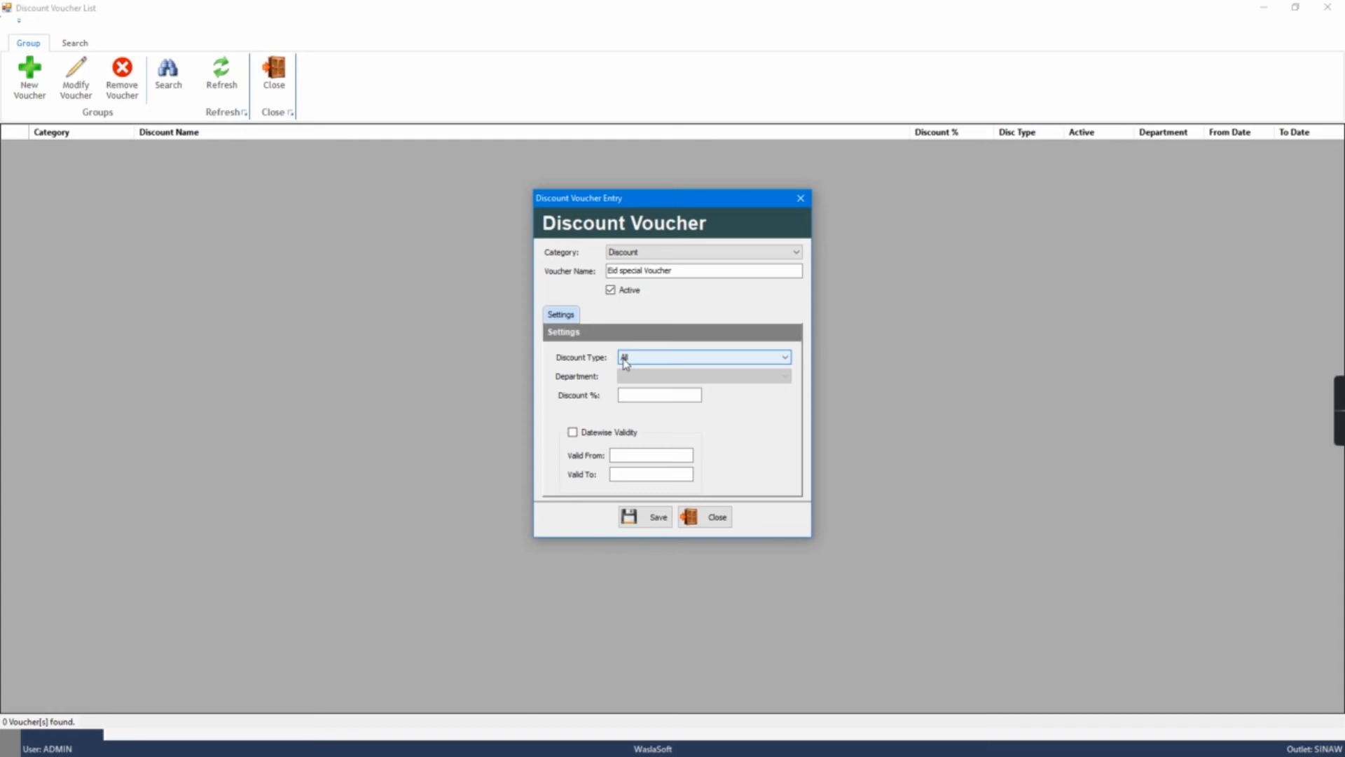
drag(682, 271, 607, 272)
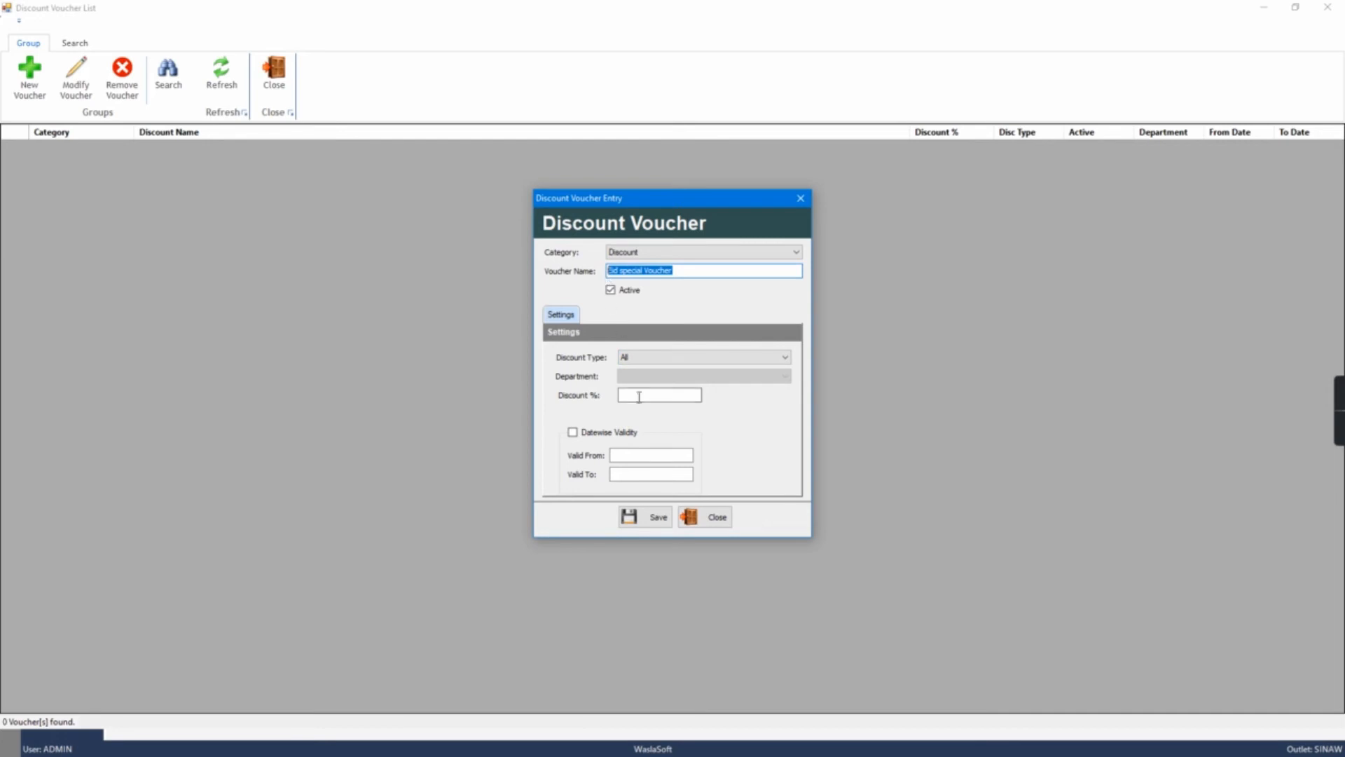
Set the voucher's discount type to Department and choose the EID OFFER department
click(663, 356)
click(653, 371)
click(657, 376)
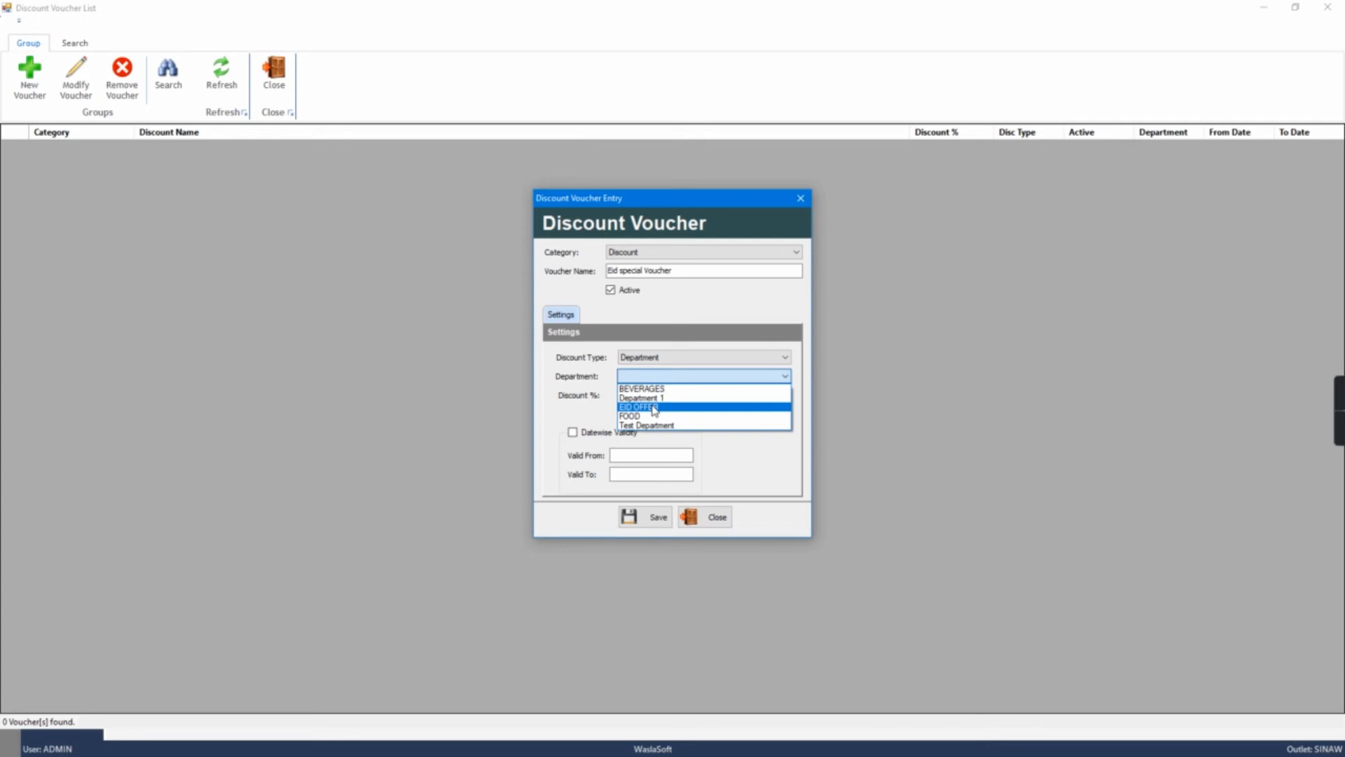
click(654, 408)
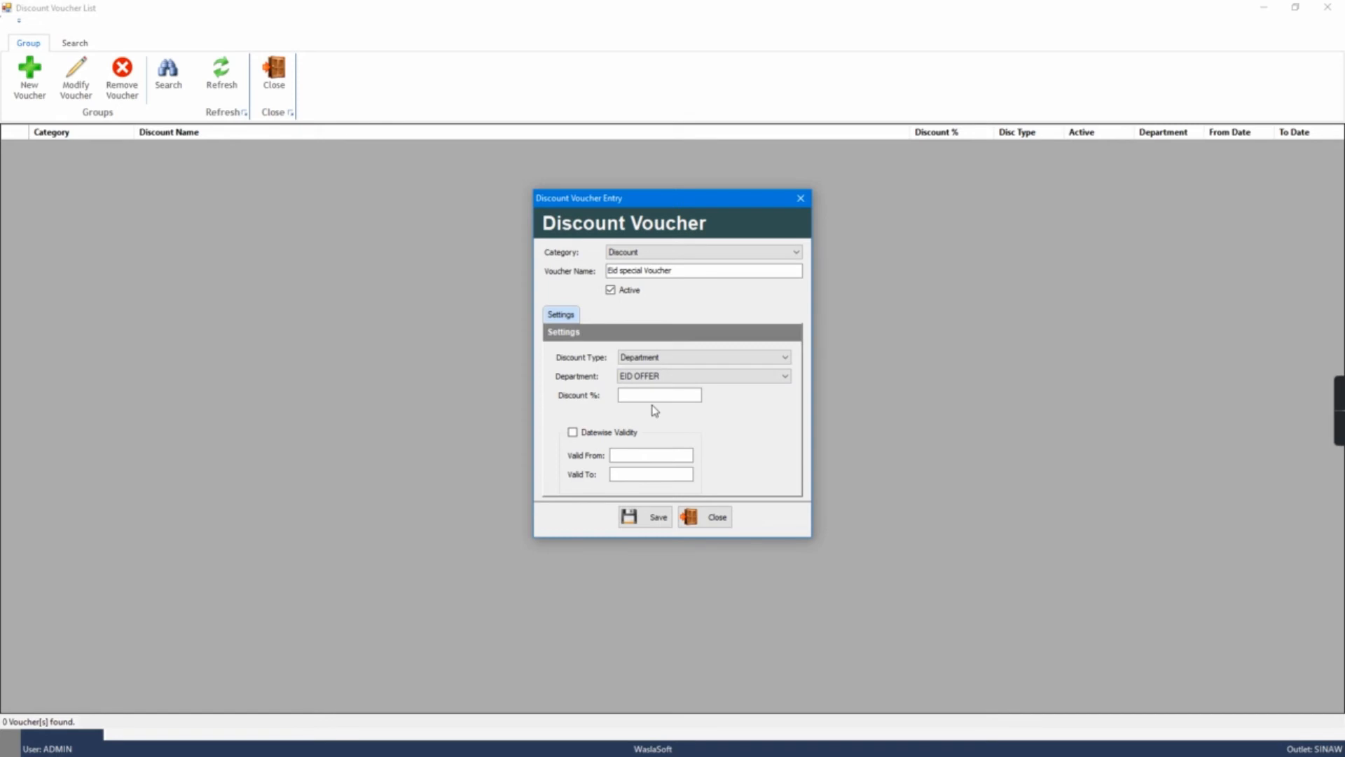
Review the voucher name and switch the discount type from Department back to All
click(701, 271)
drag(680, 270, 607, 271)
click(681, 271)
click(654, 396)
click(673, 359)
click(658, 367)
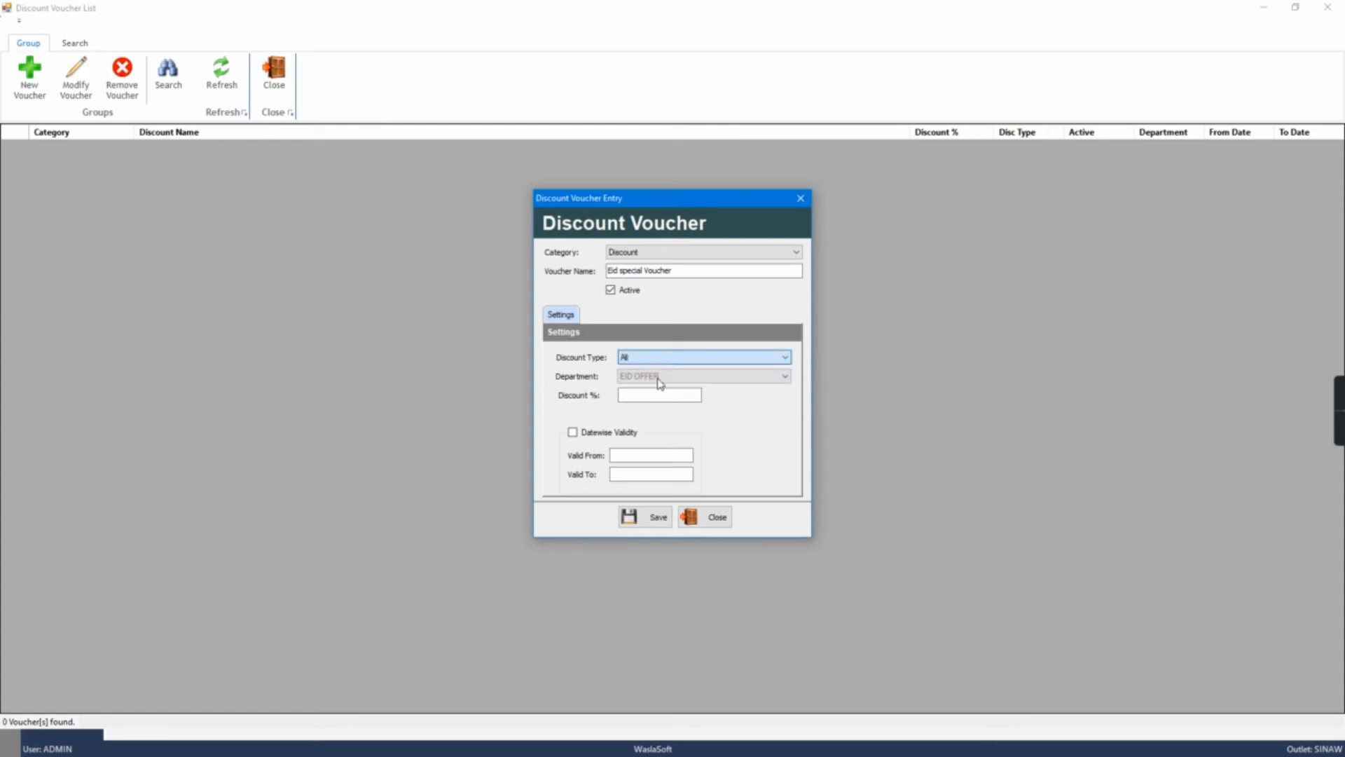
Switch the voucher's discount type to Department, view the available departments, and return the type to All
click(666, 357)
click(657, 379)
click(657, 379)
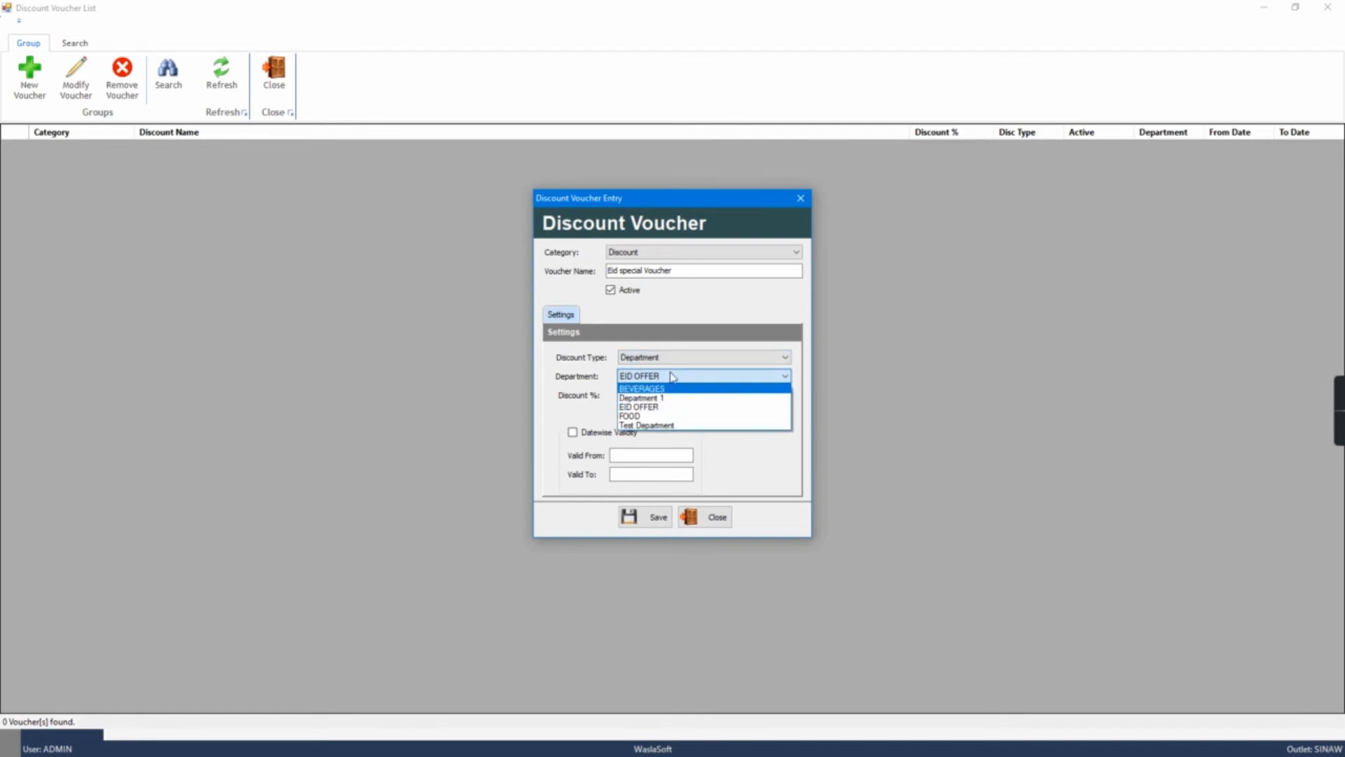
click(674, 362)
click(673, 358)
click(658, 368)
Set the voucher's discount to 10 percent and save it with datewise validity turned off
click(646, 394)
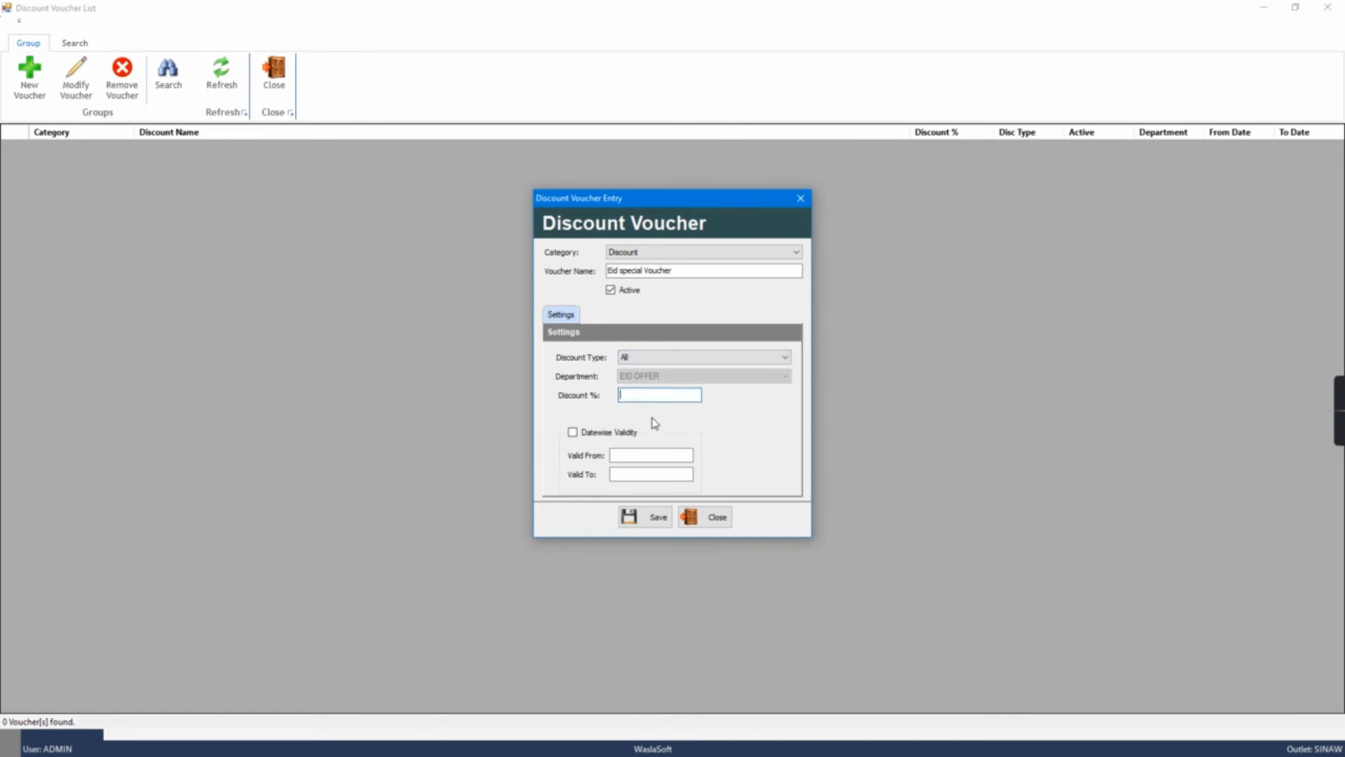
text(10)
click(572, 432)
click(645, 524)
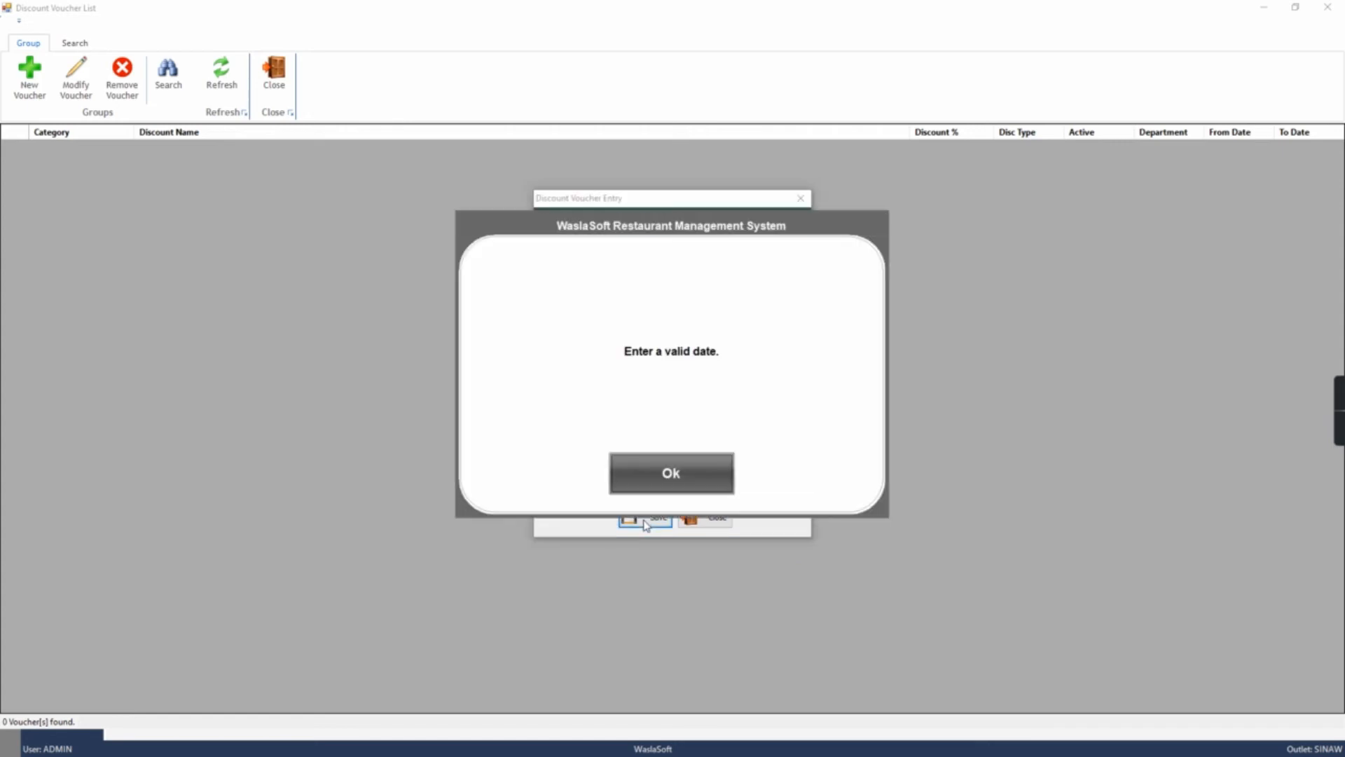
click(671, 472)
click(572, 433)
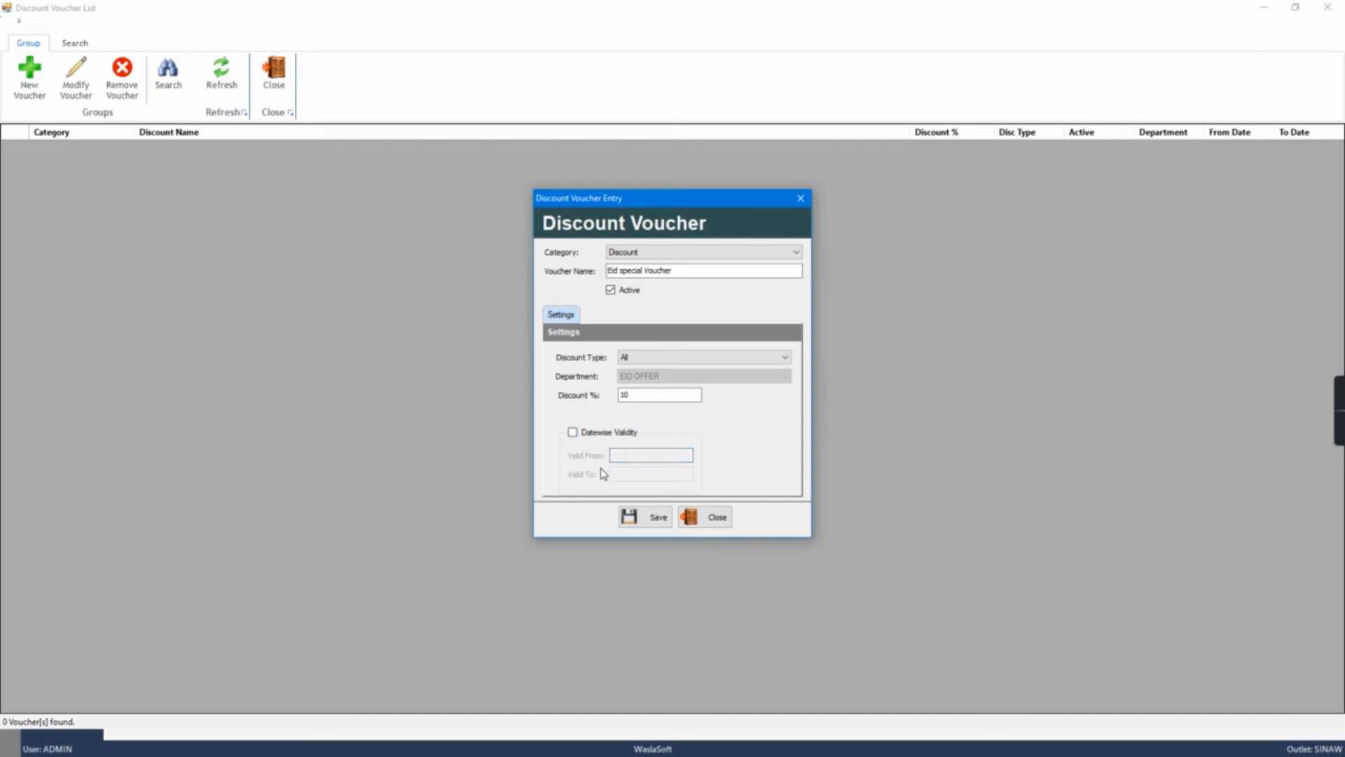
click(643, 519)
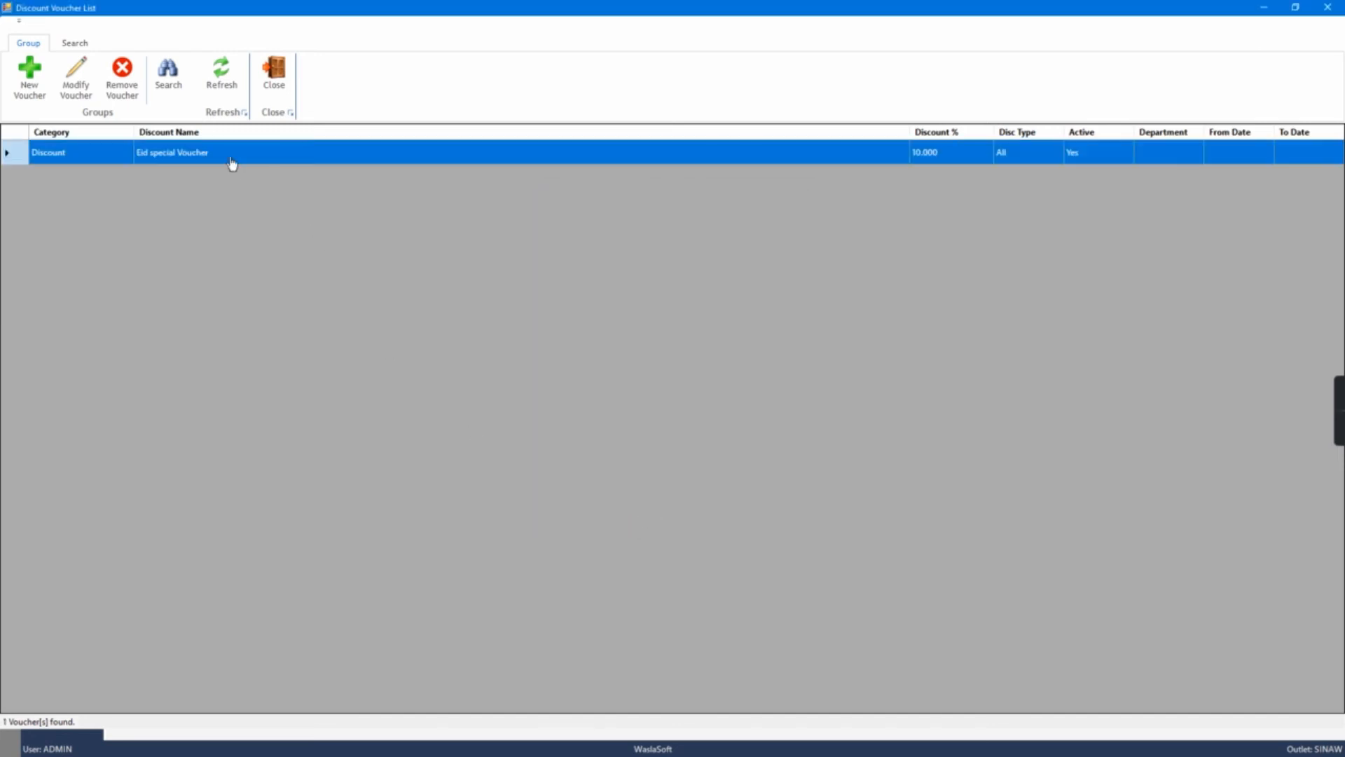
Leave the voucher list and back office, and open the Point of Sales screen
click(274, 70)
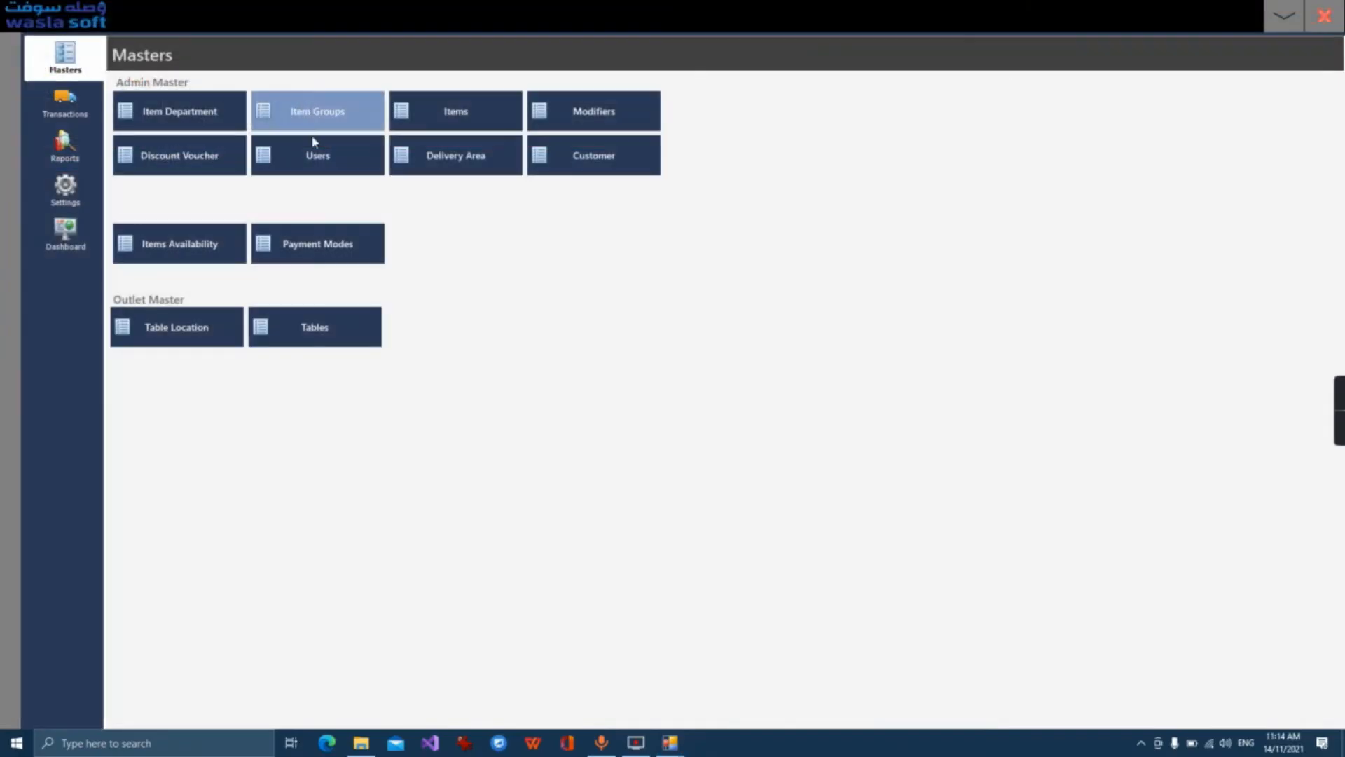
click(1324, 16)
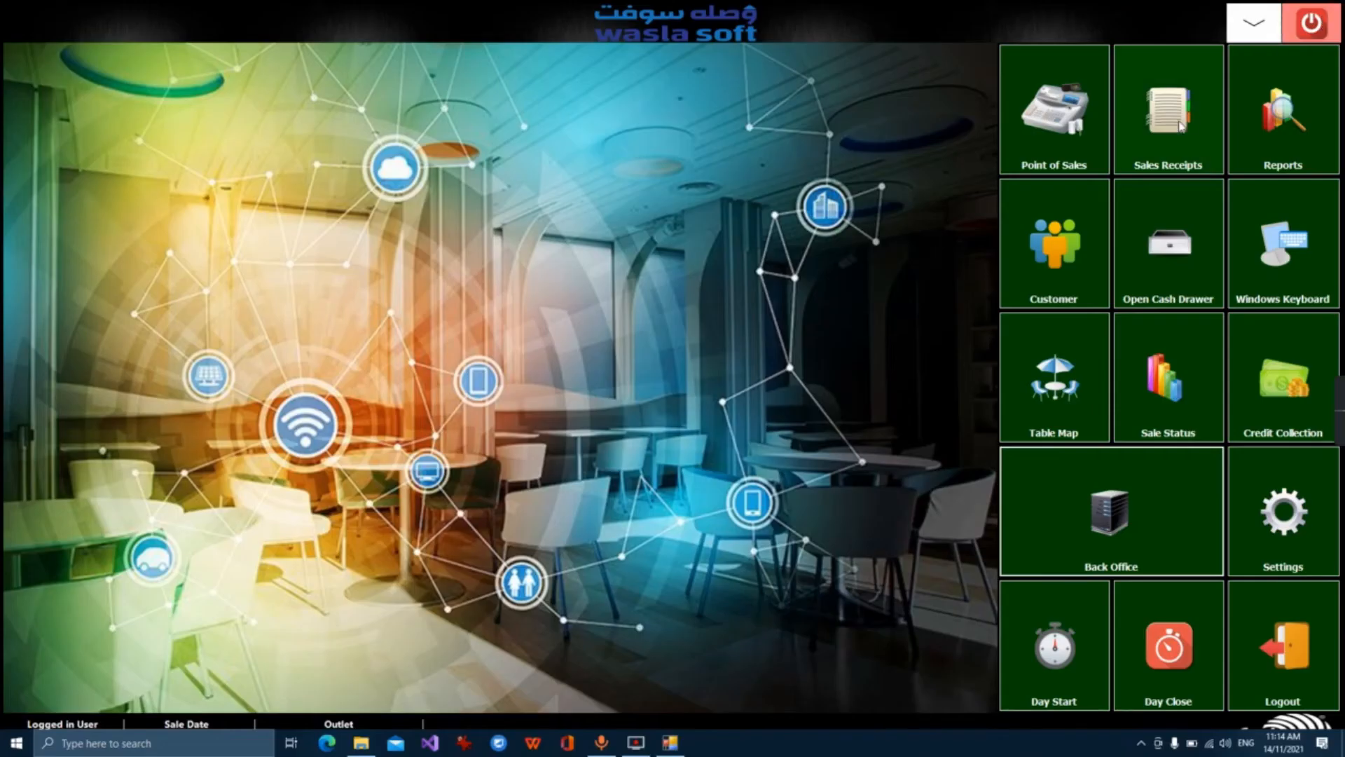
click(1064, 154)
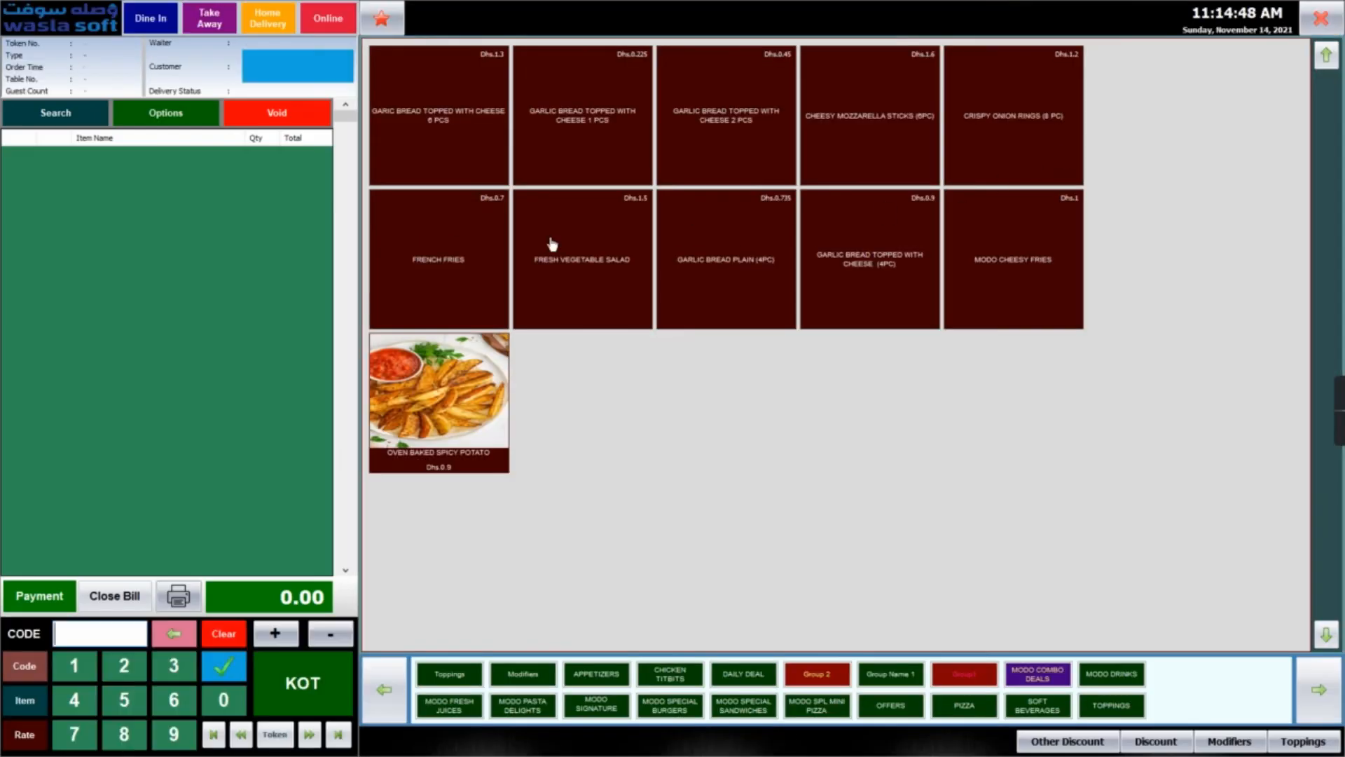
Load the most recent take-away order and apply the Eid special Voucher to it as an other discount
click(338, 734)
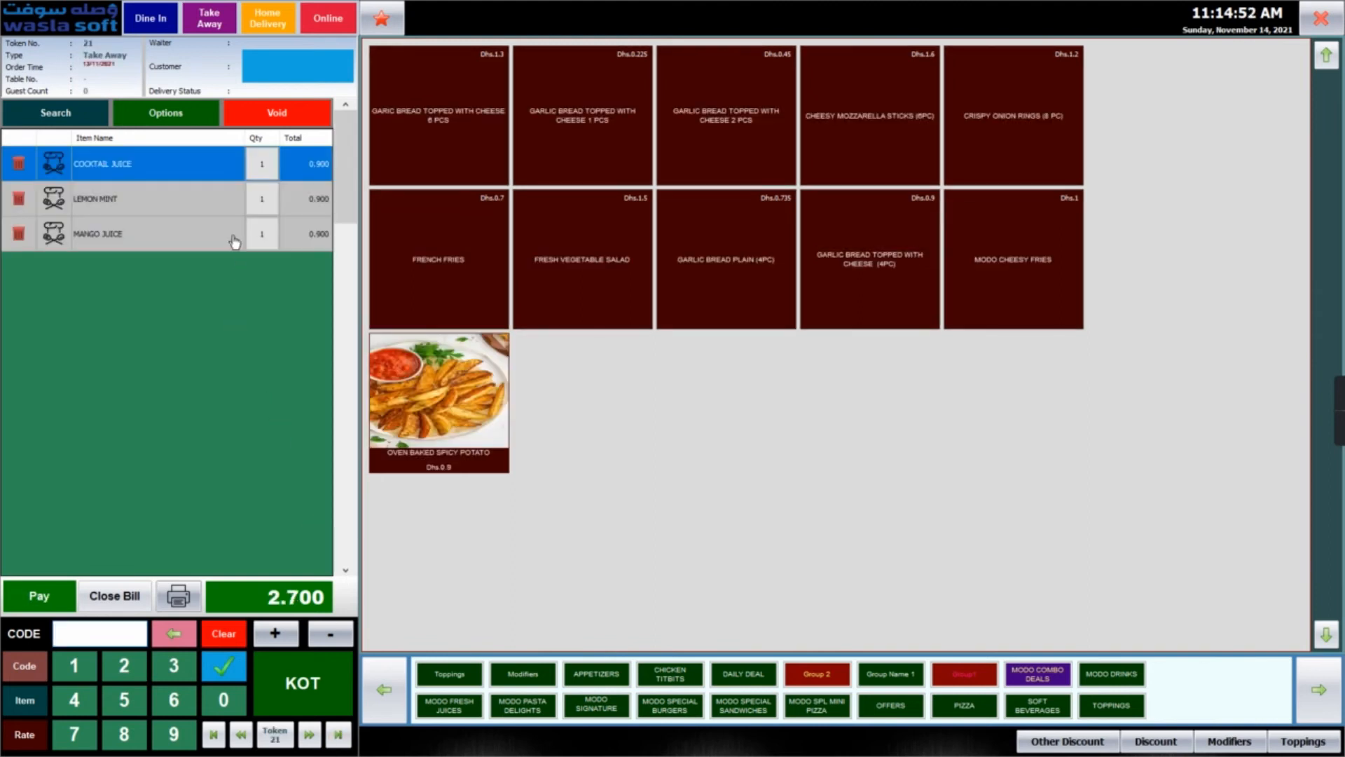
click(1079, 745)
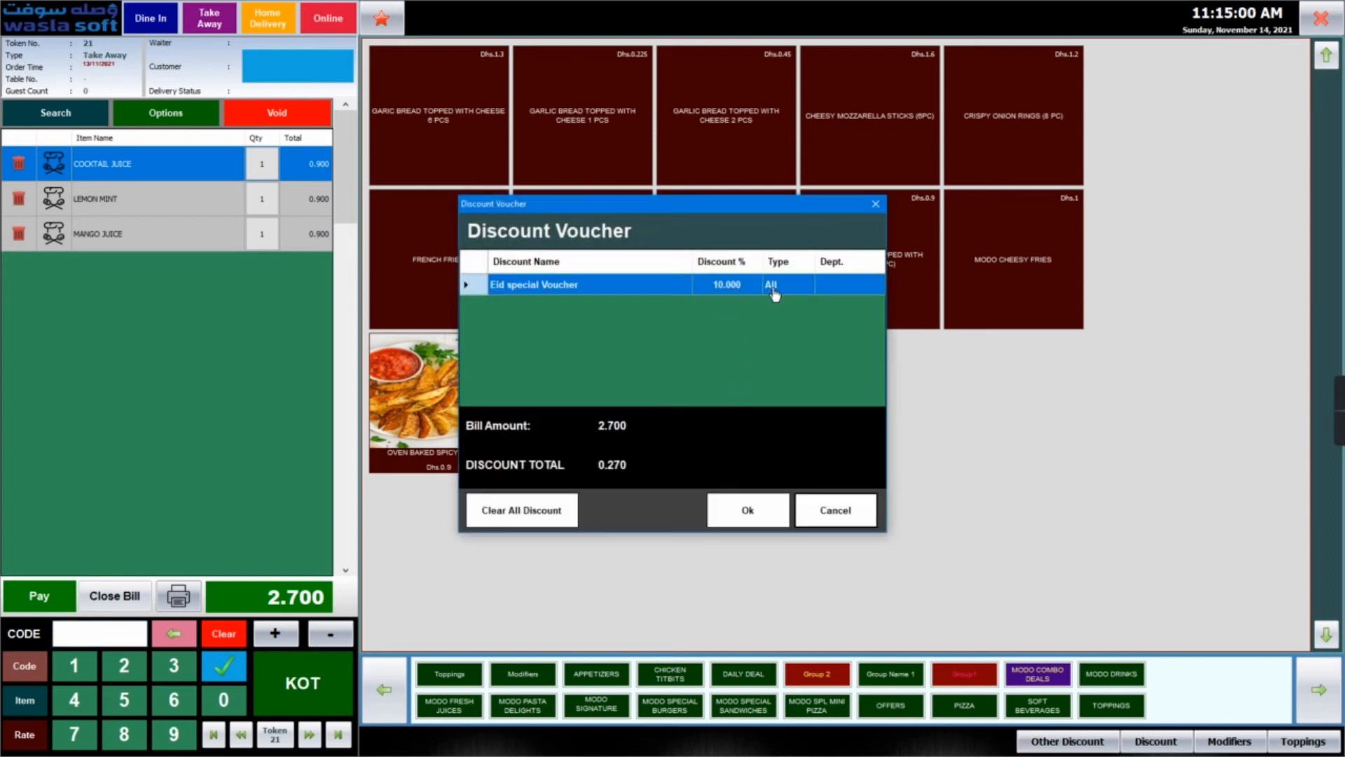
click(753, 527)
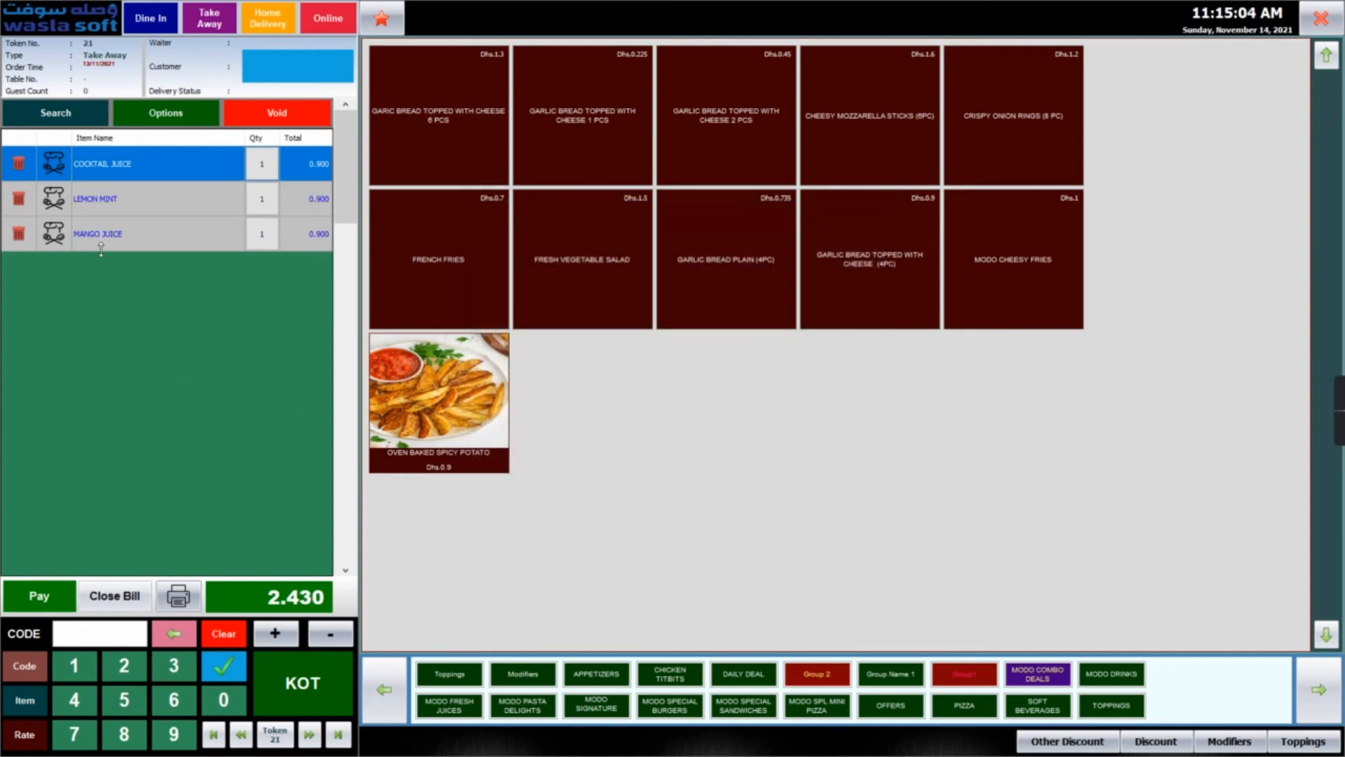
Examine the order's discounted juice items and the bill's total breakdown
click(188, 235)
click(185, 203)
click(181, 176)
click(179, 203)
click(173, 237)
click(173, 208)
click(177, 173)
click(178, 205)
click(172, 242)
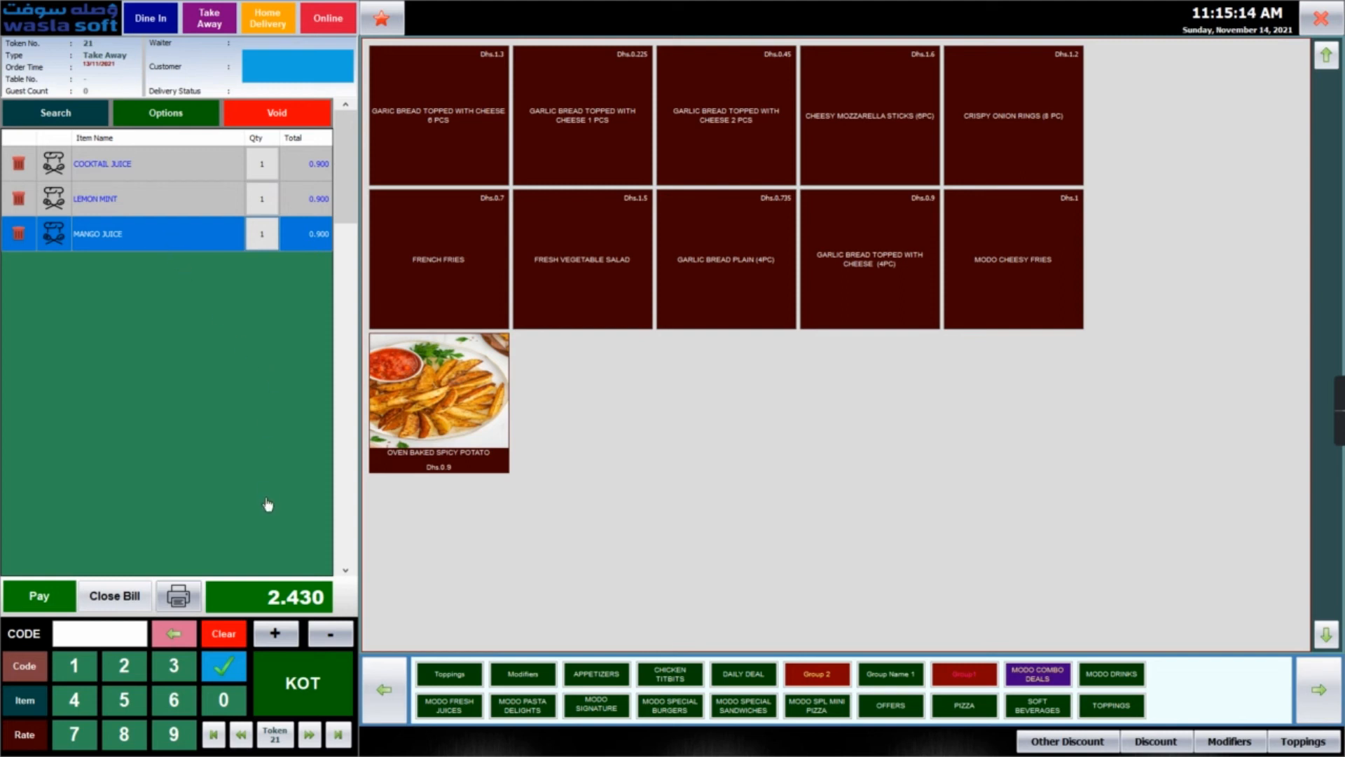
click(270, 600)
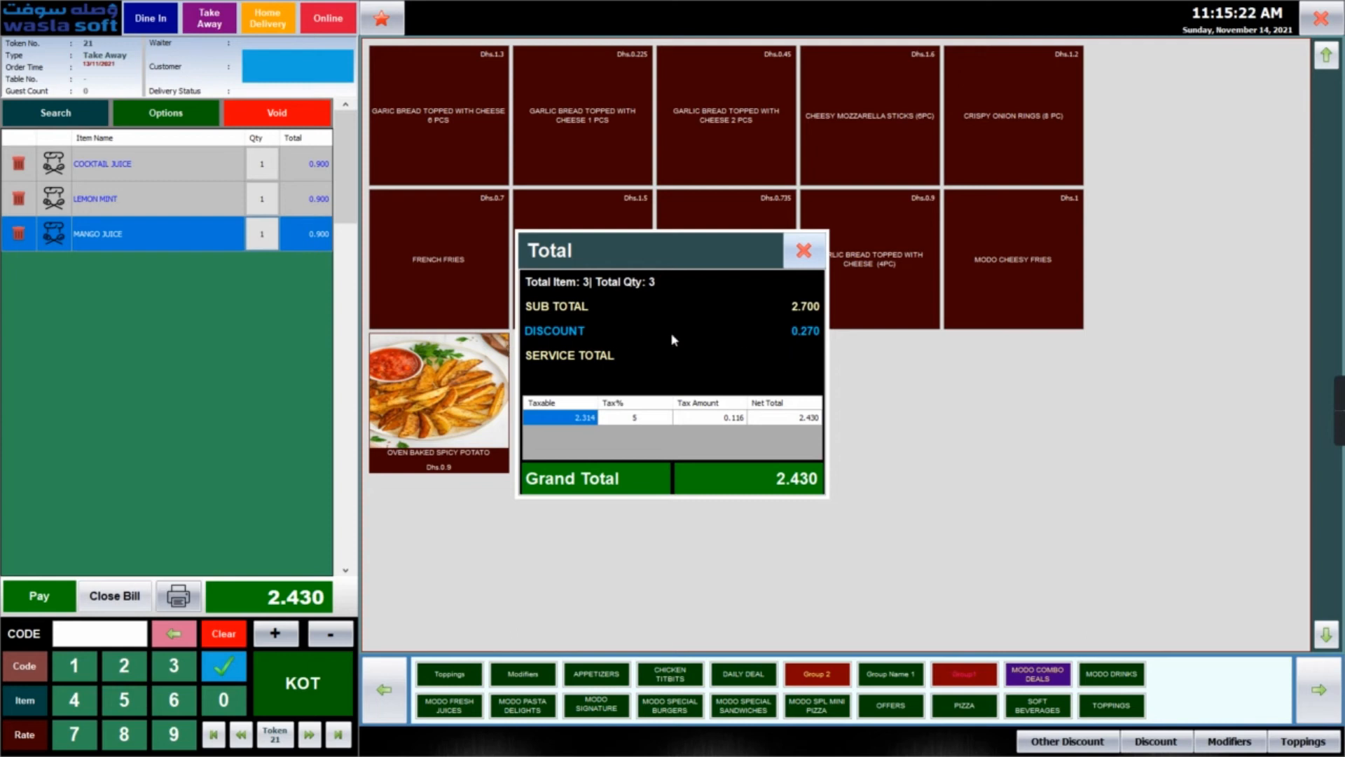
click(804, 255)
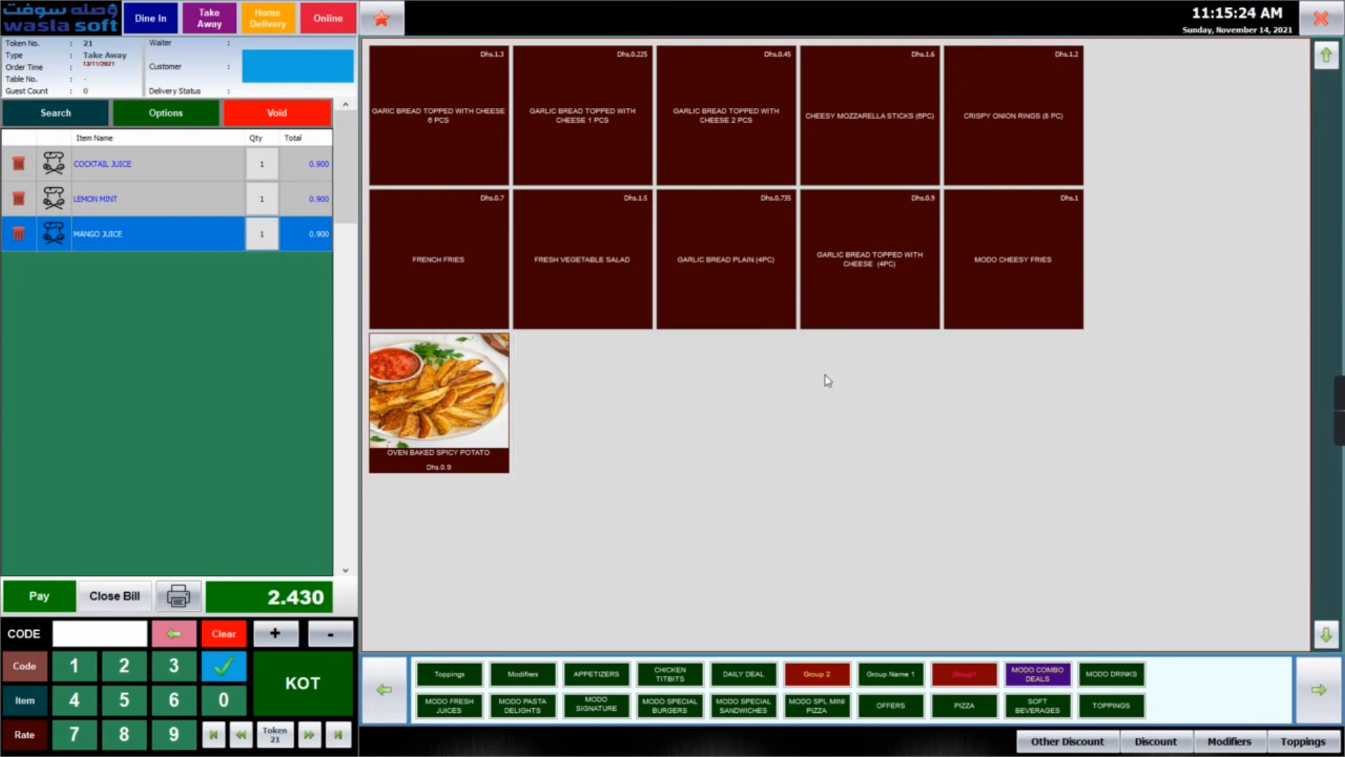
Exit the Point of Sales screen and open the Table Location master in the back office
click(1306, 34)
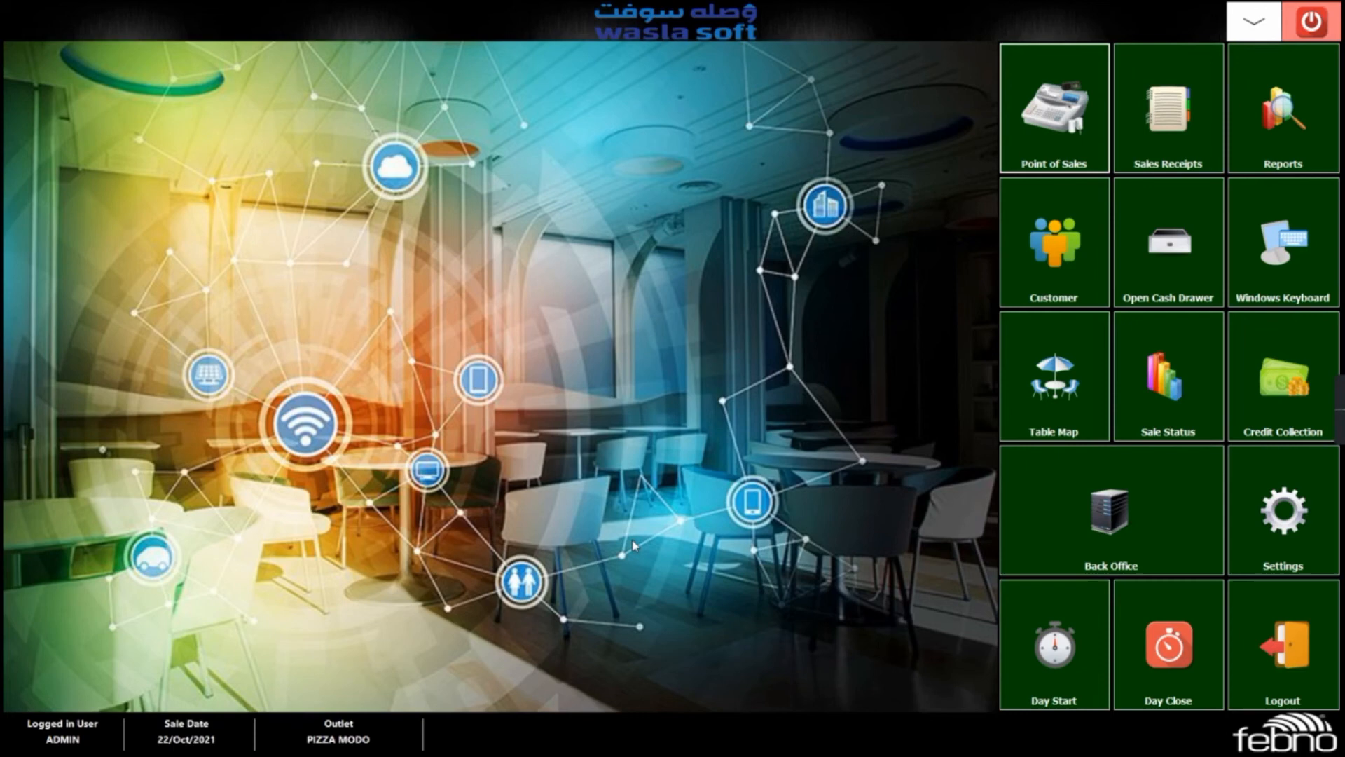
click(1155, 518)
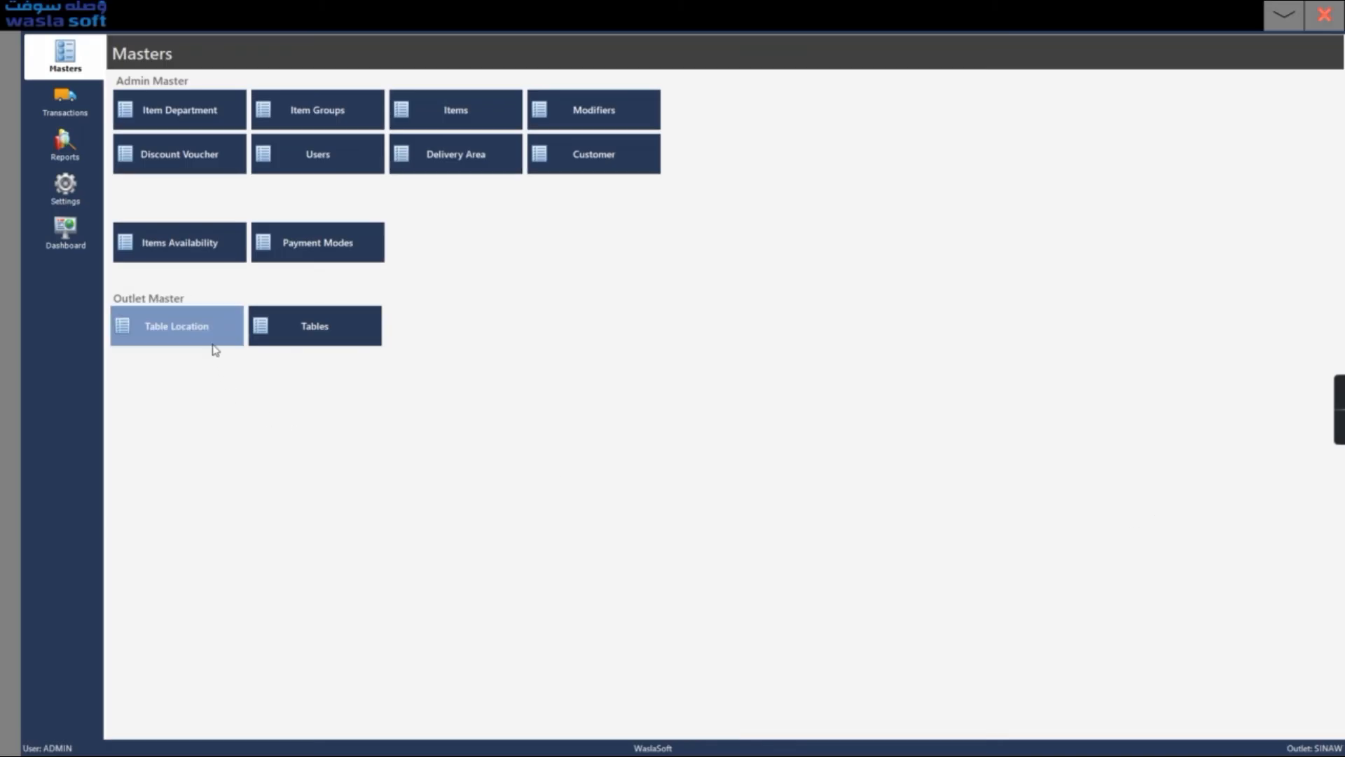
click(213, 342)
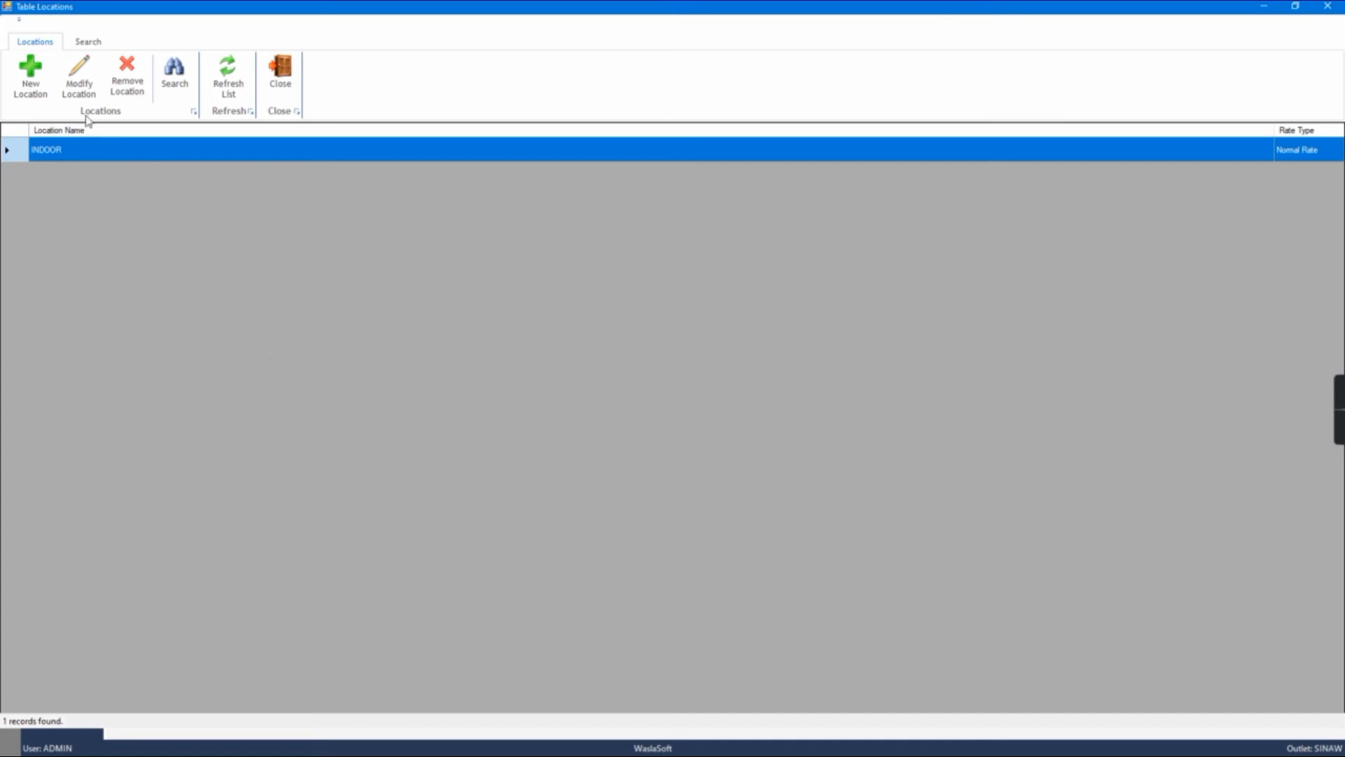
Add a table location named "Outdoor" with the Normal Rate type, save it, and select it in the list
click(32, 84)
text(Outdoor)
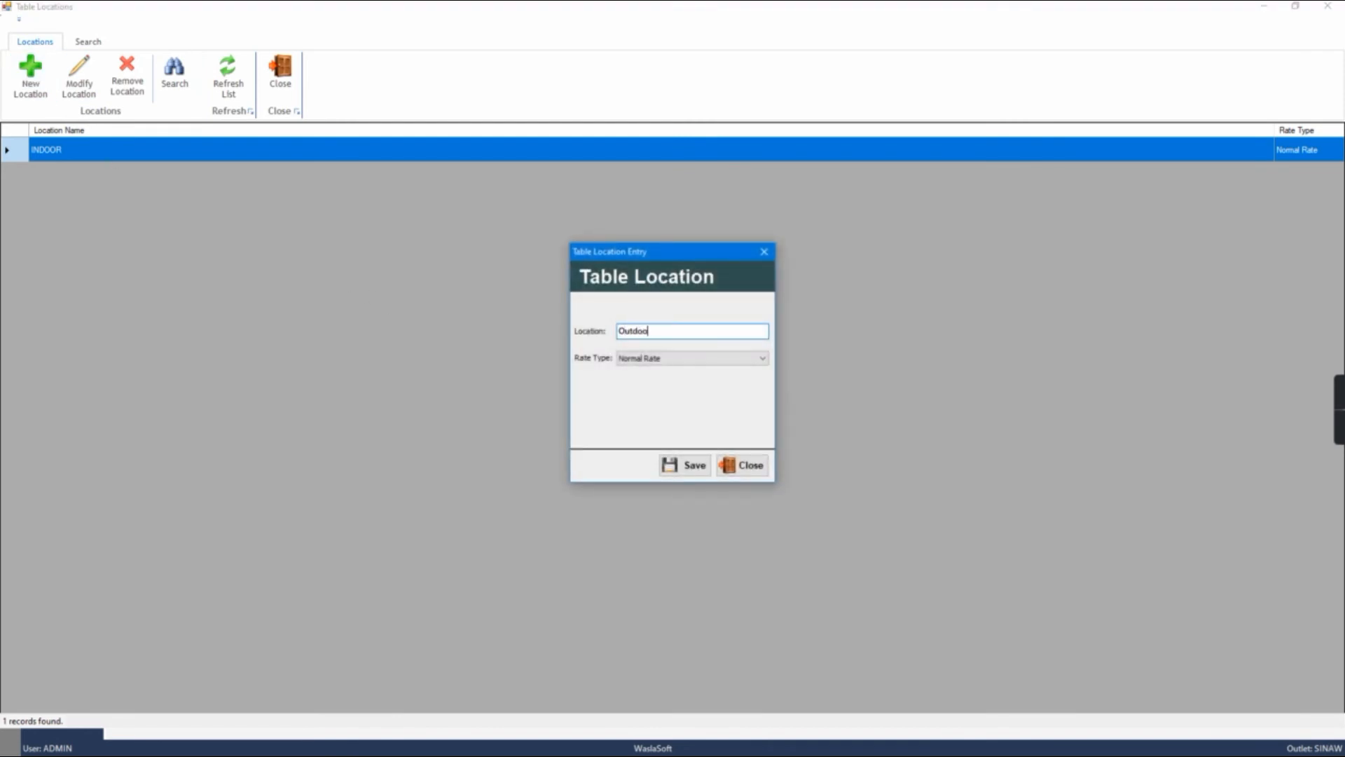
click(648, 366)
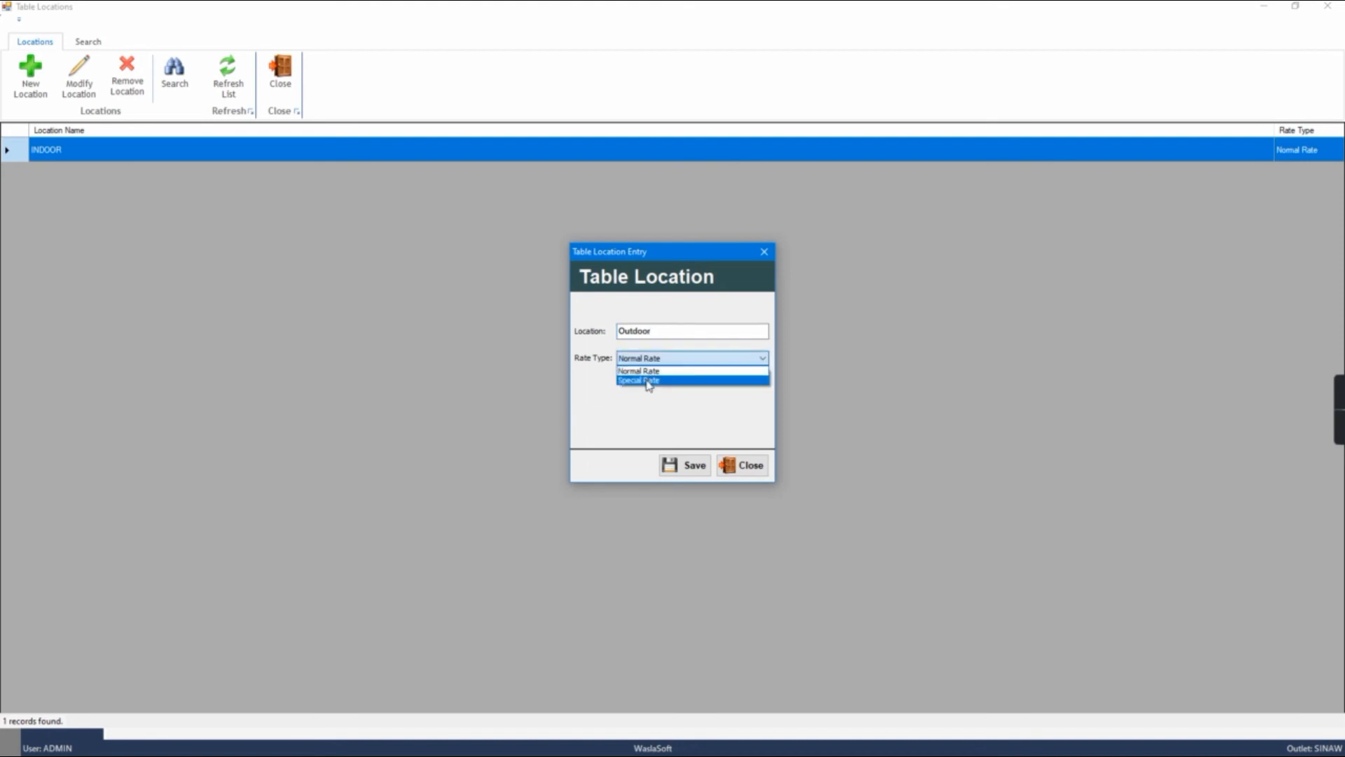
click(648, 382)
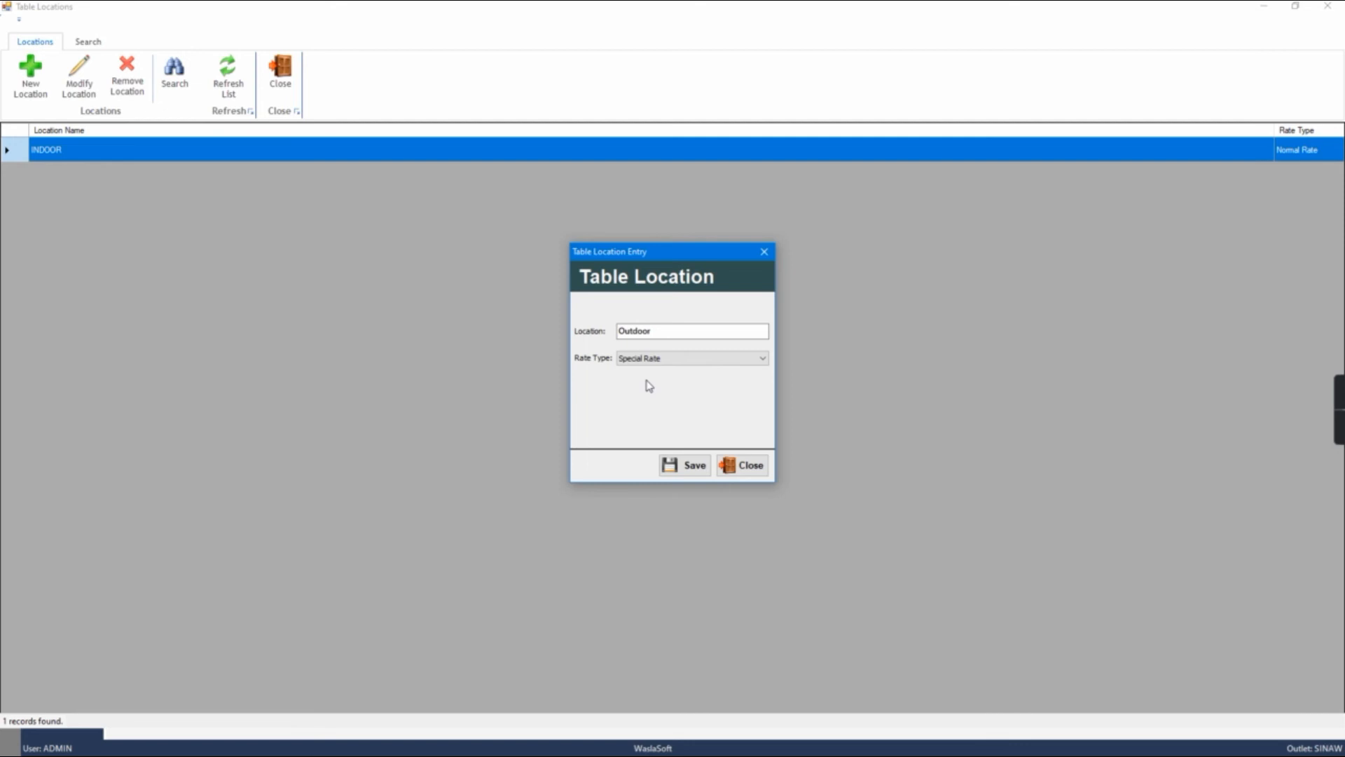
click(675, 360)
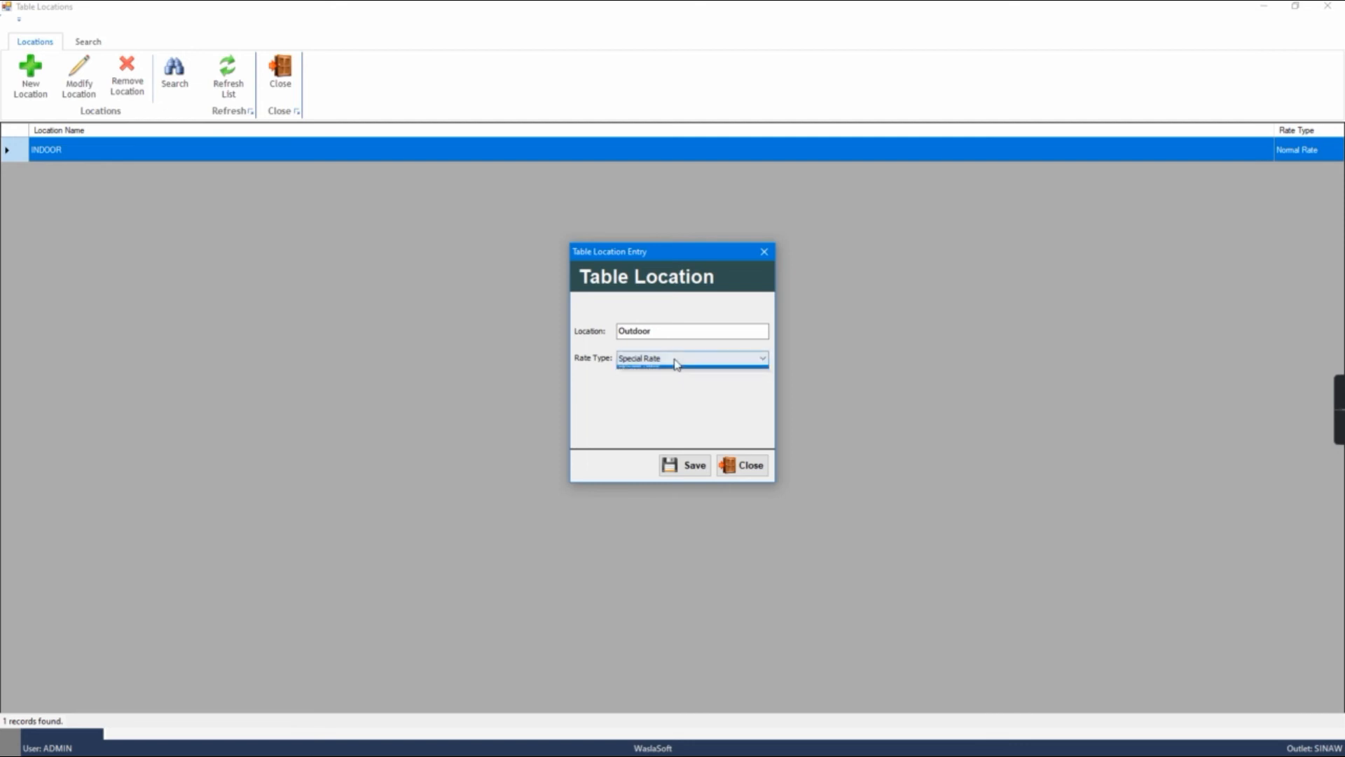
click(666, 371)
click(677, 466)
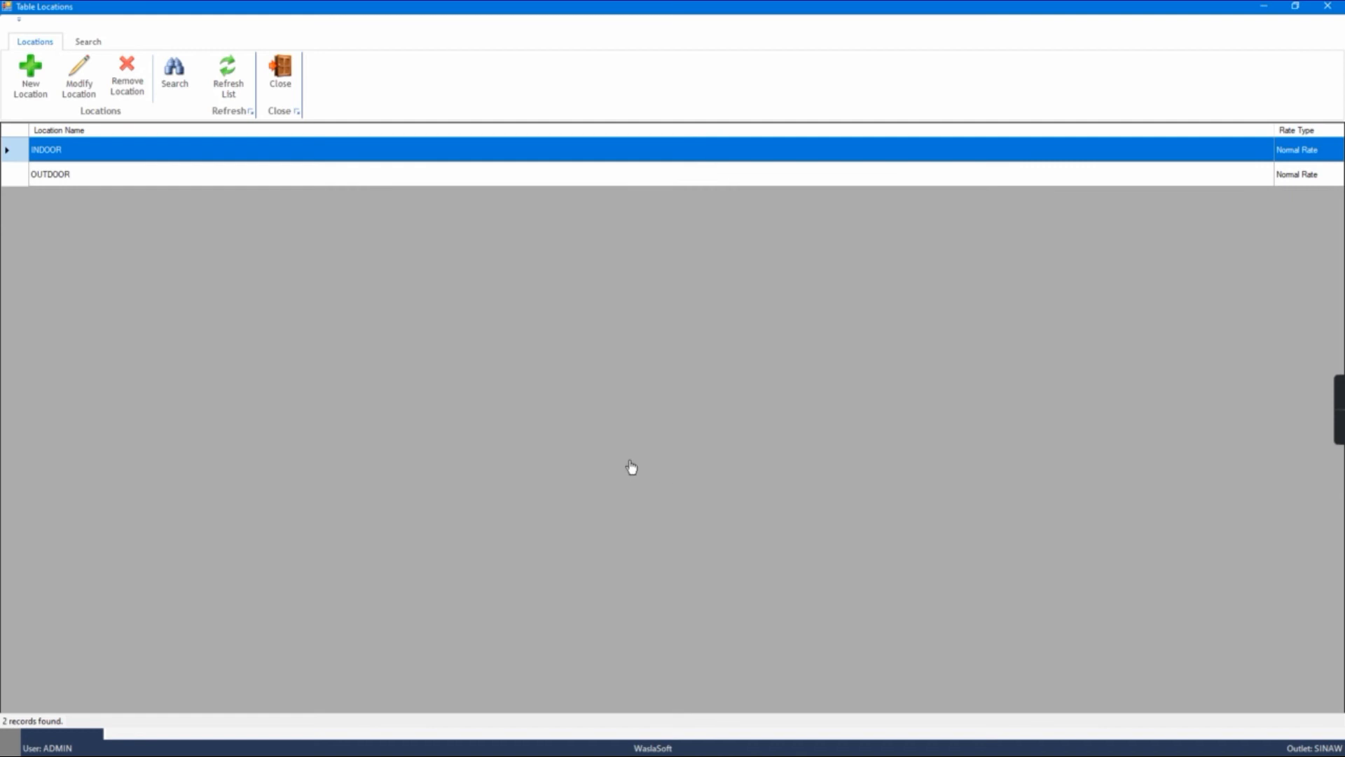
click(63, 183)
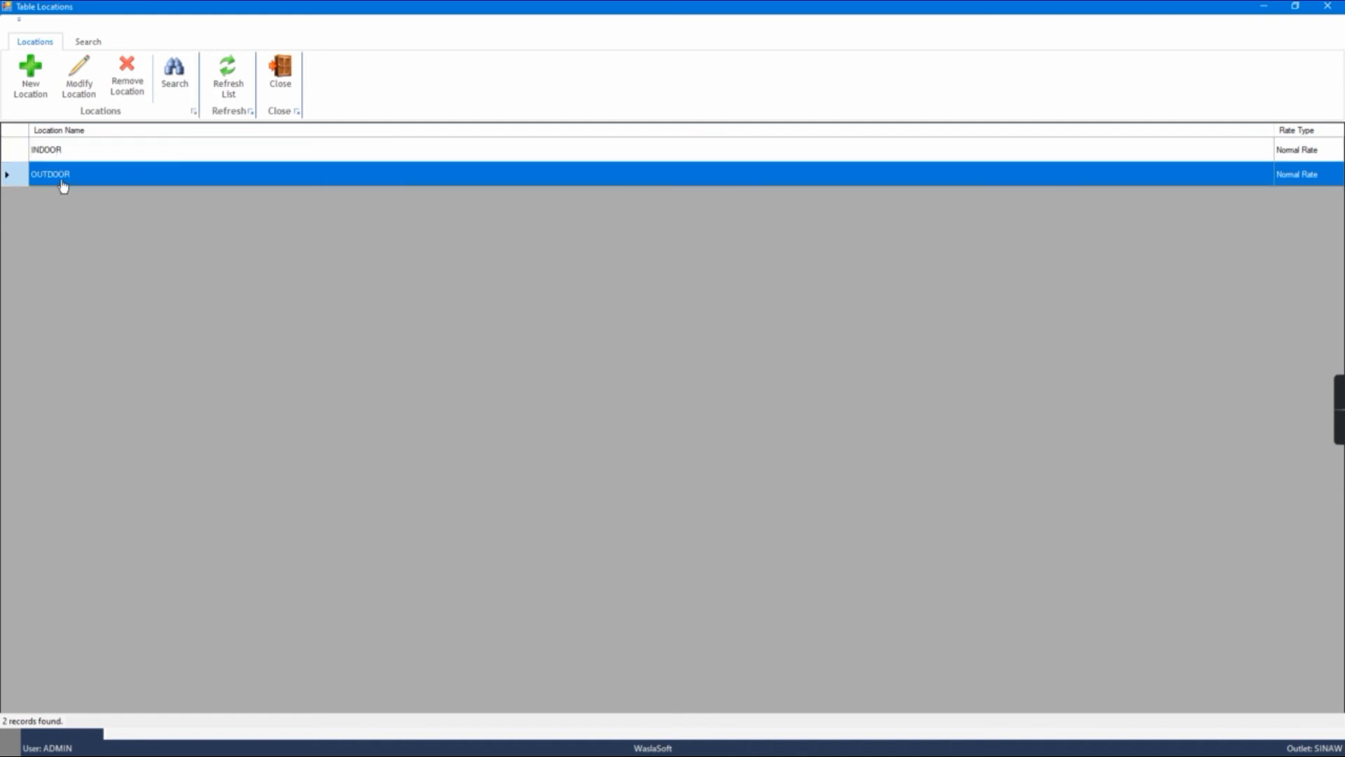
Close the locations, open the Tables master, and look through the existing tables
click(281, 77)
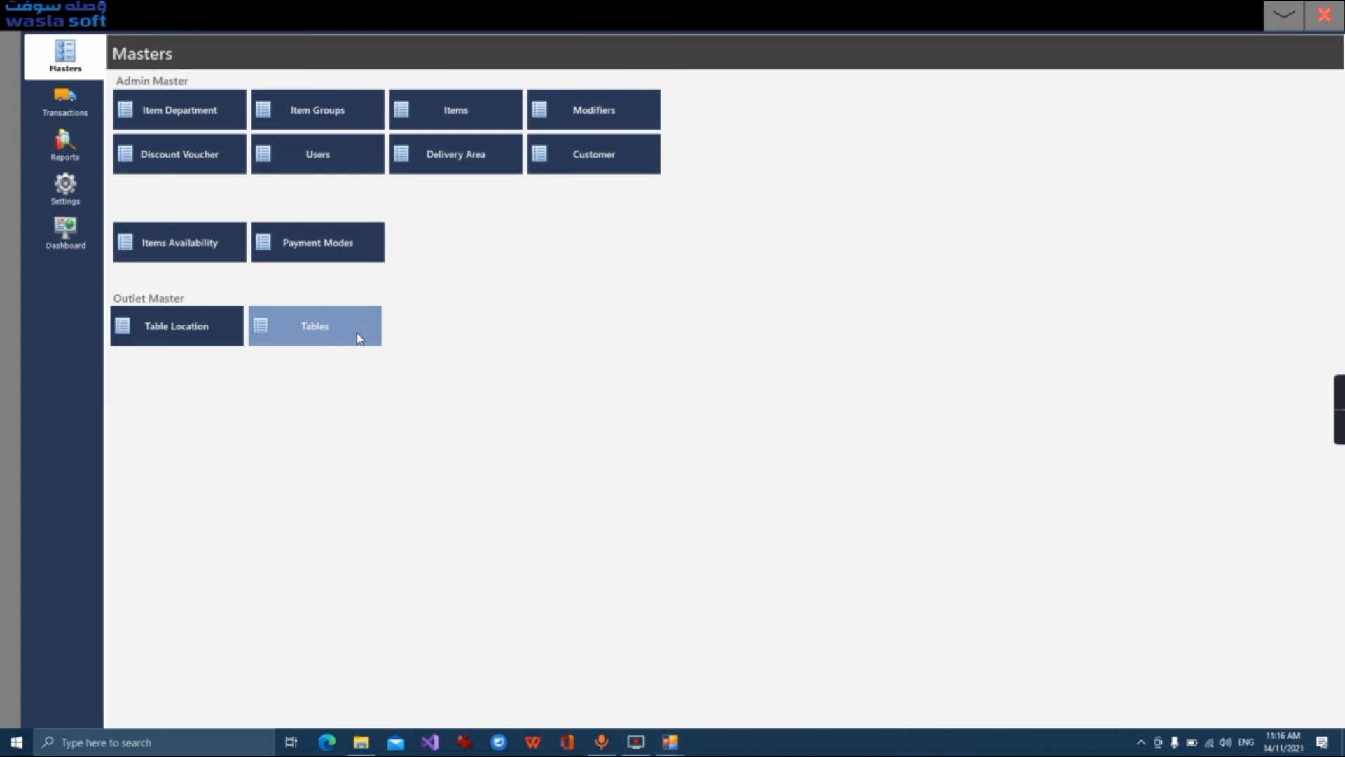
click(359, 337)
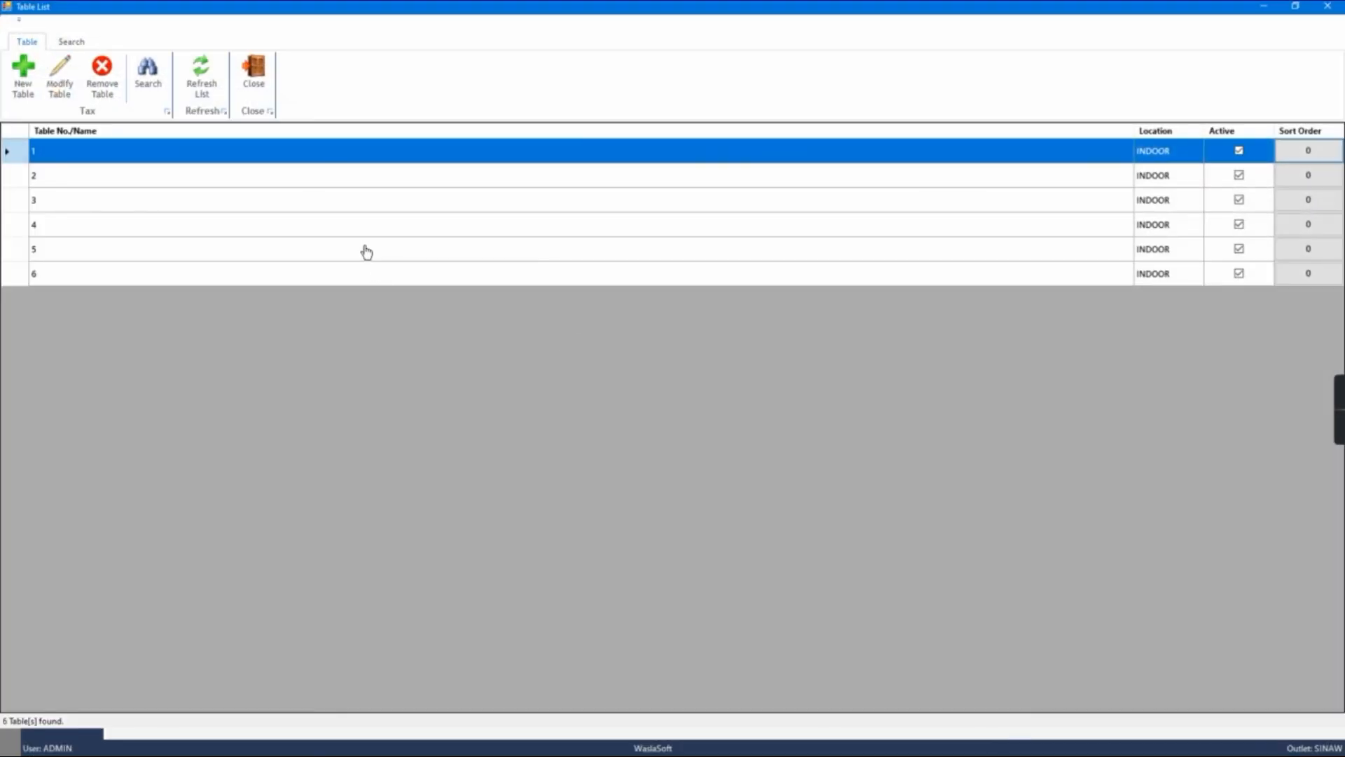
click(366, 250)
click(312, 217)
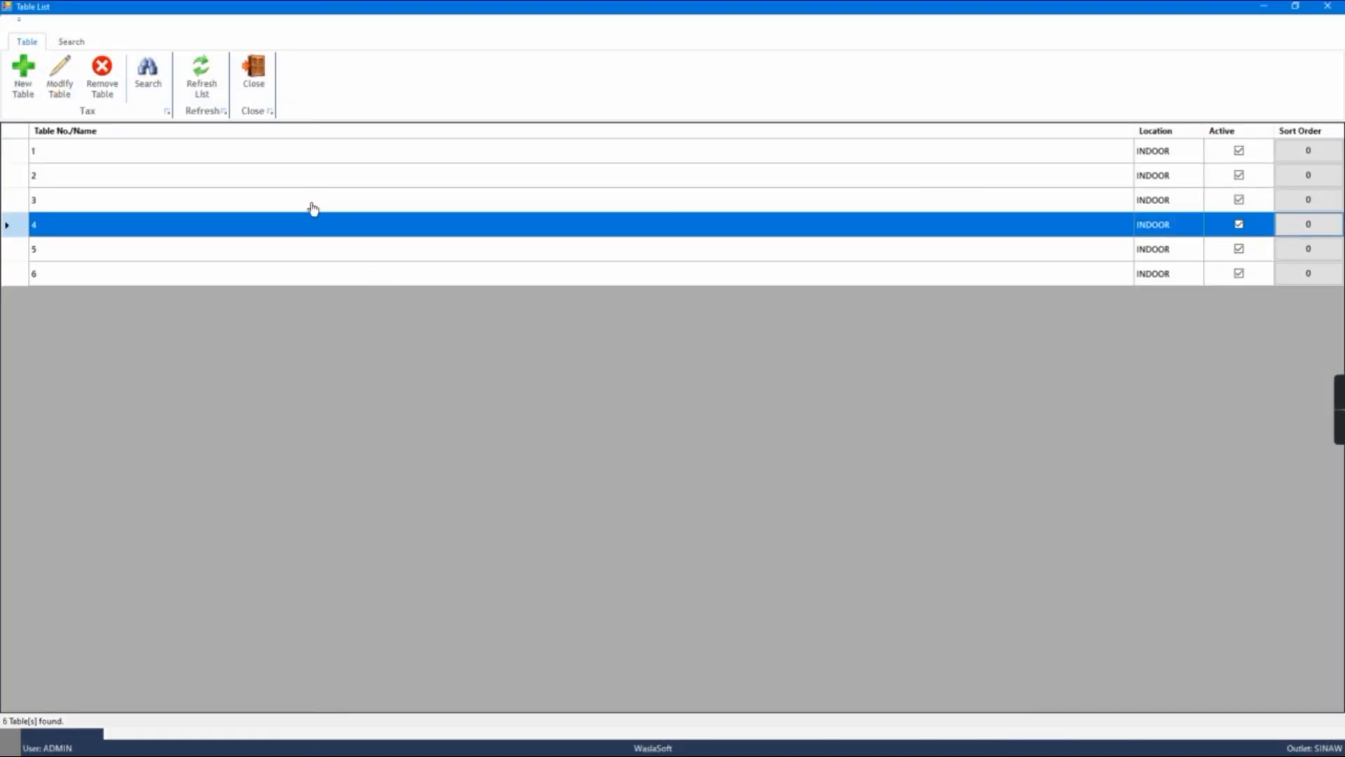
click(271, 272)
Start a new active table named "Majlis 1" and set its location to OUTDOOR
click(23, 81)
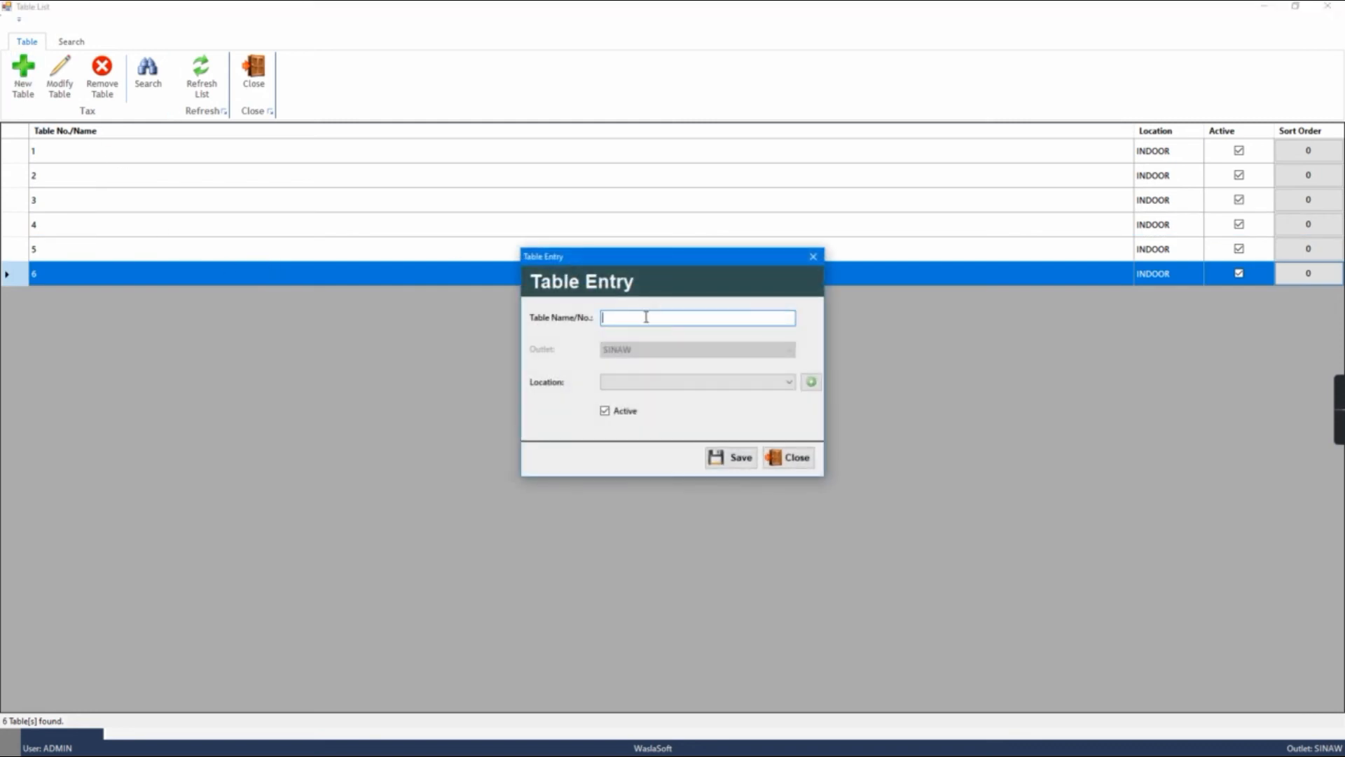
text(Table)
key(ctrl+a)
text(M)
click(716, 379)
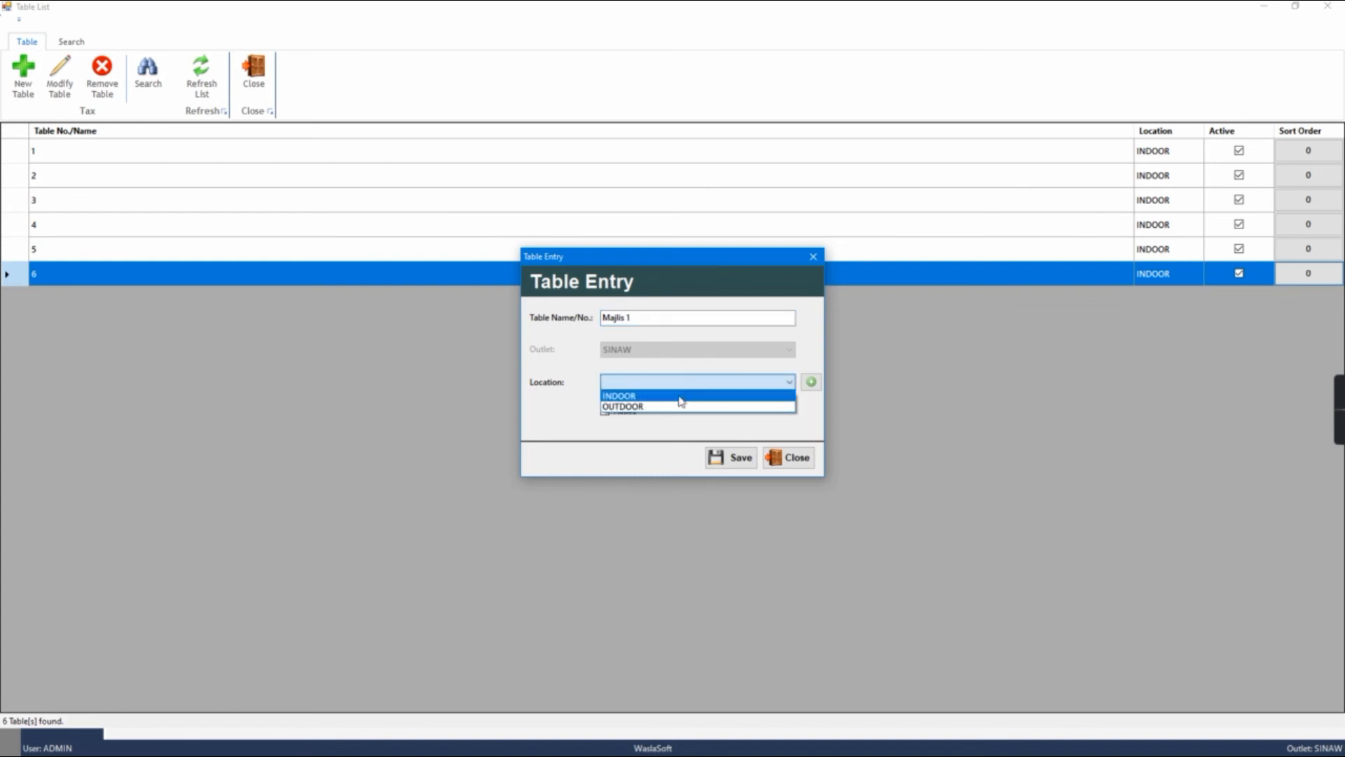
click(656, 398)
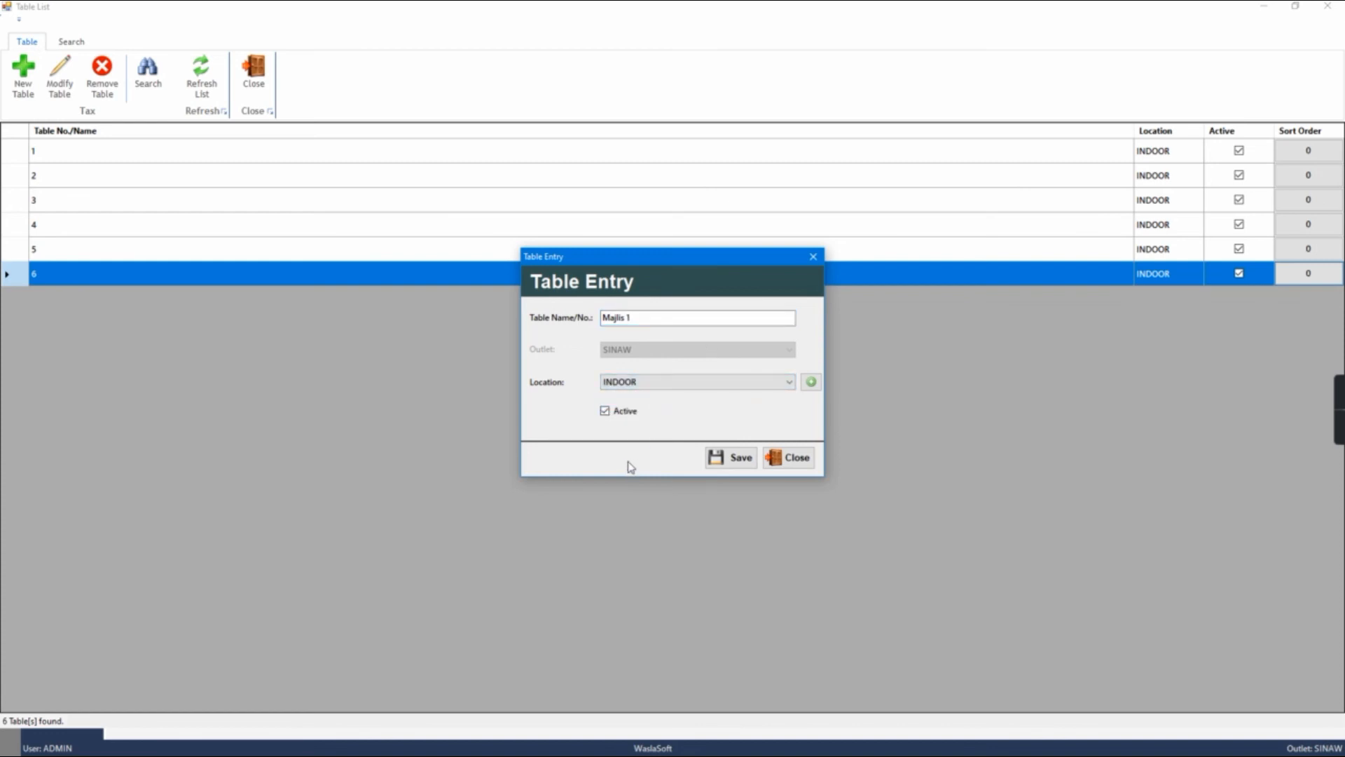
click(661, 384)
click(649, 407)
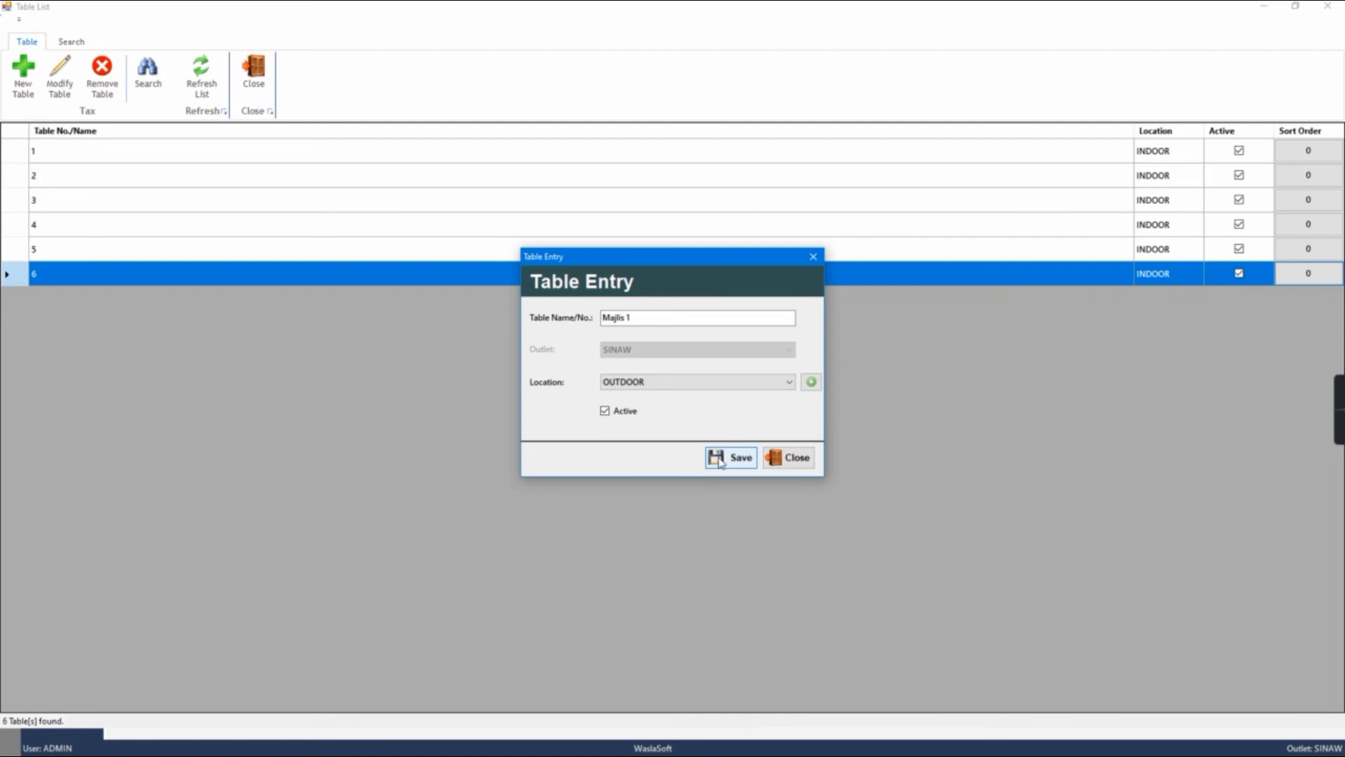
click(809, 388)
click(733, 477)
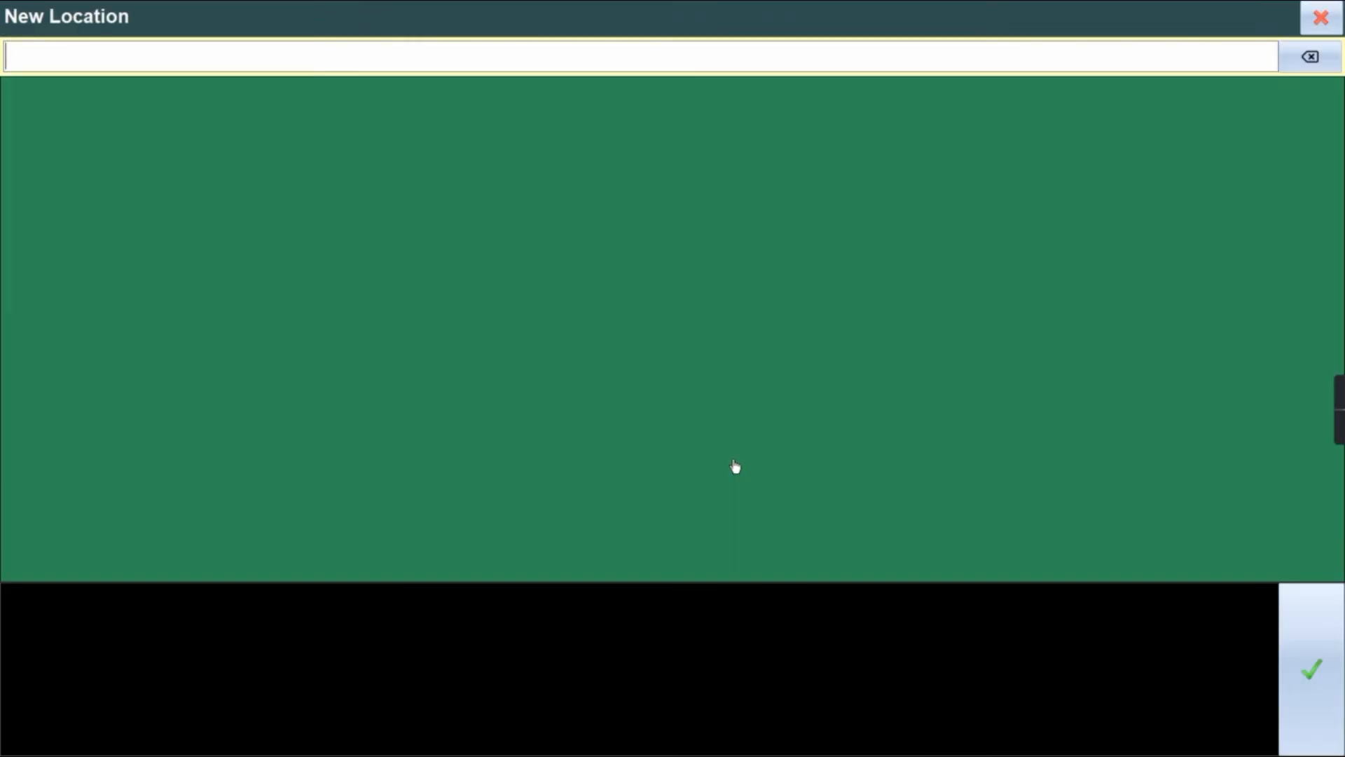
click(1320, 17)
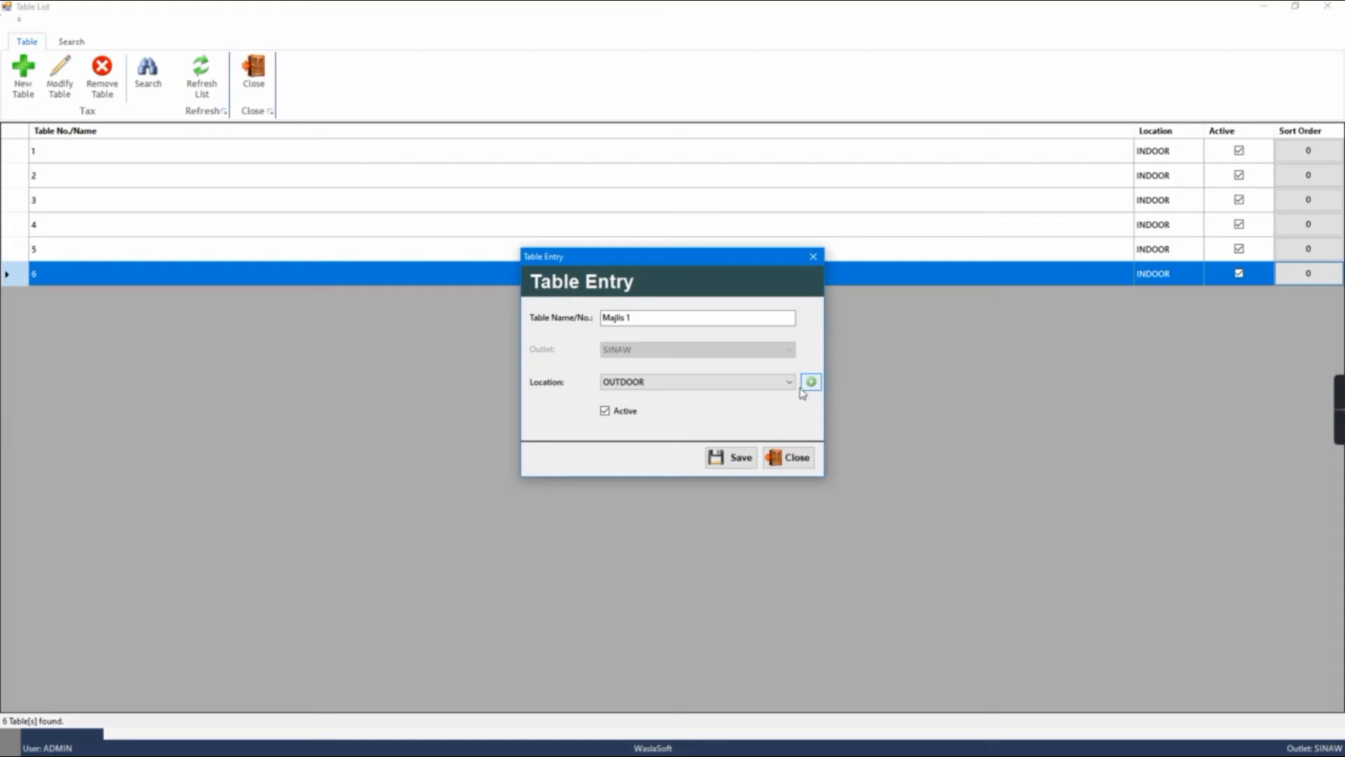
Save the Majlis 1 table, select it in the table list, and return to the main screen
click(735, 455)
click(242, 276)
click(240, 298)
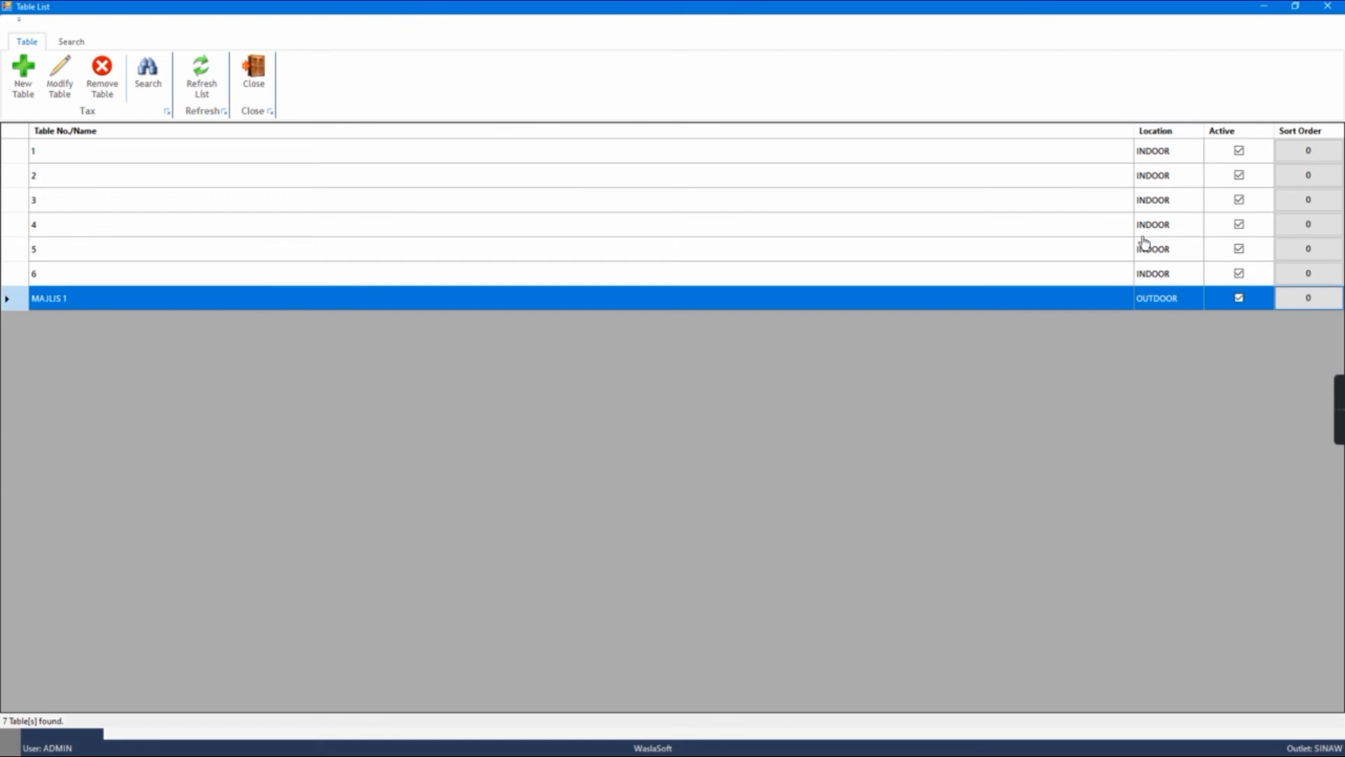
click(252, 88)
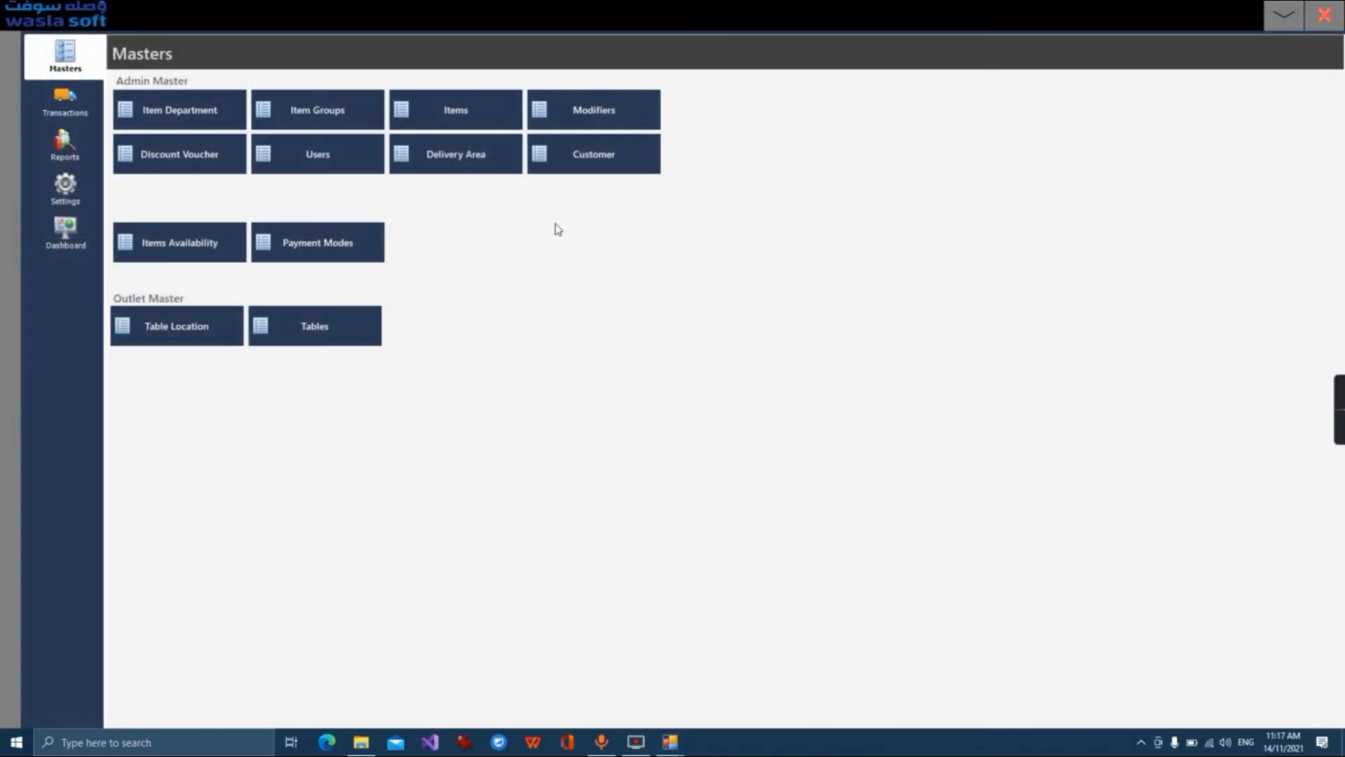
click(1324, 20)
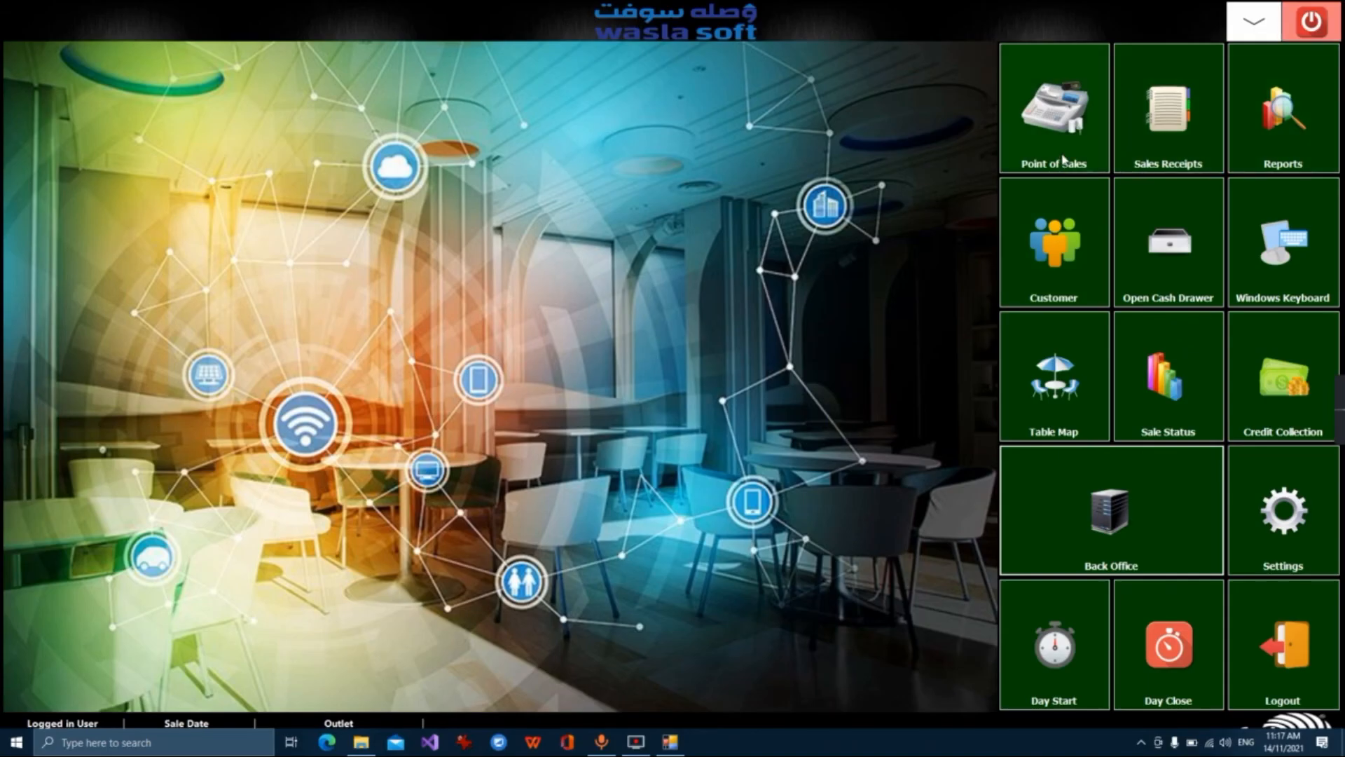
Start a dine-in order in Point of Sales, compare the OUTDOOR and INDOOR tables, and choose table MAJLIS 1
click(1056, 126)
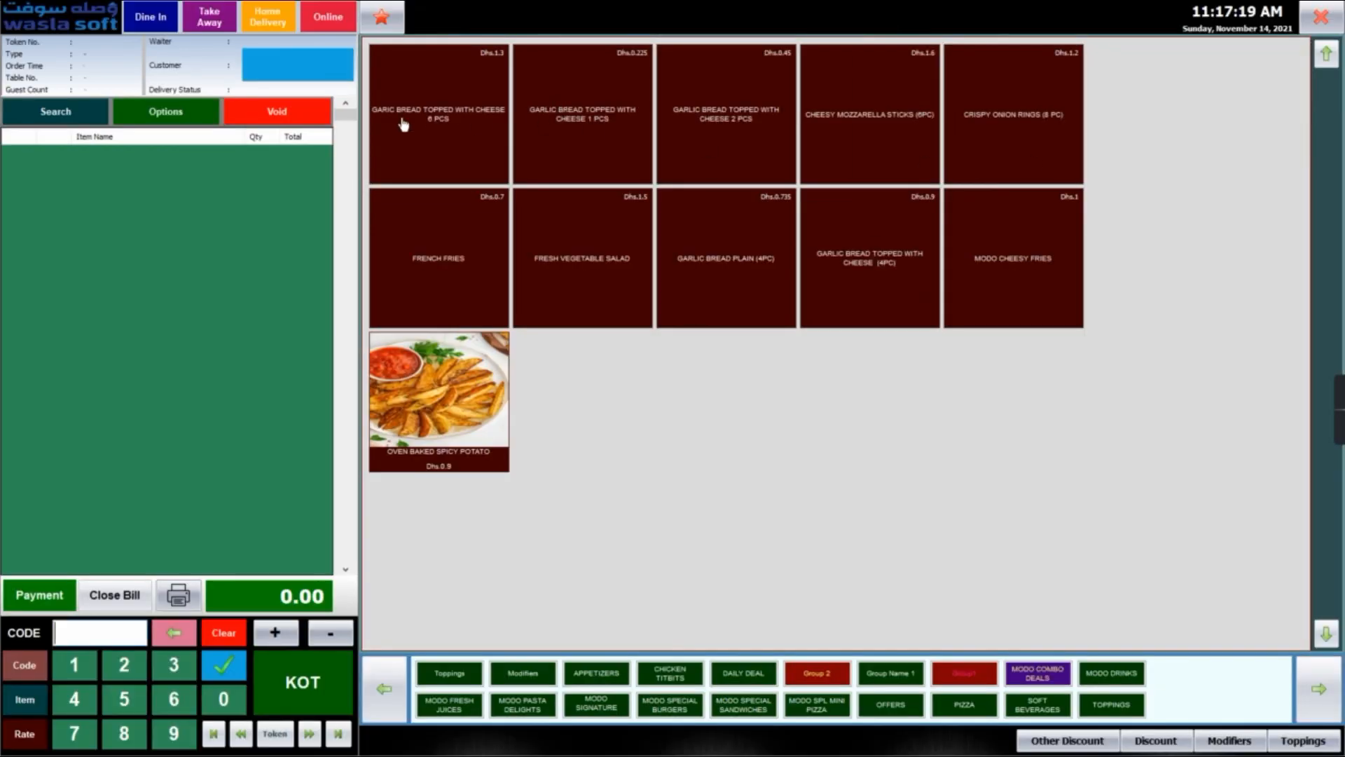
click(150, 28)
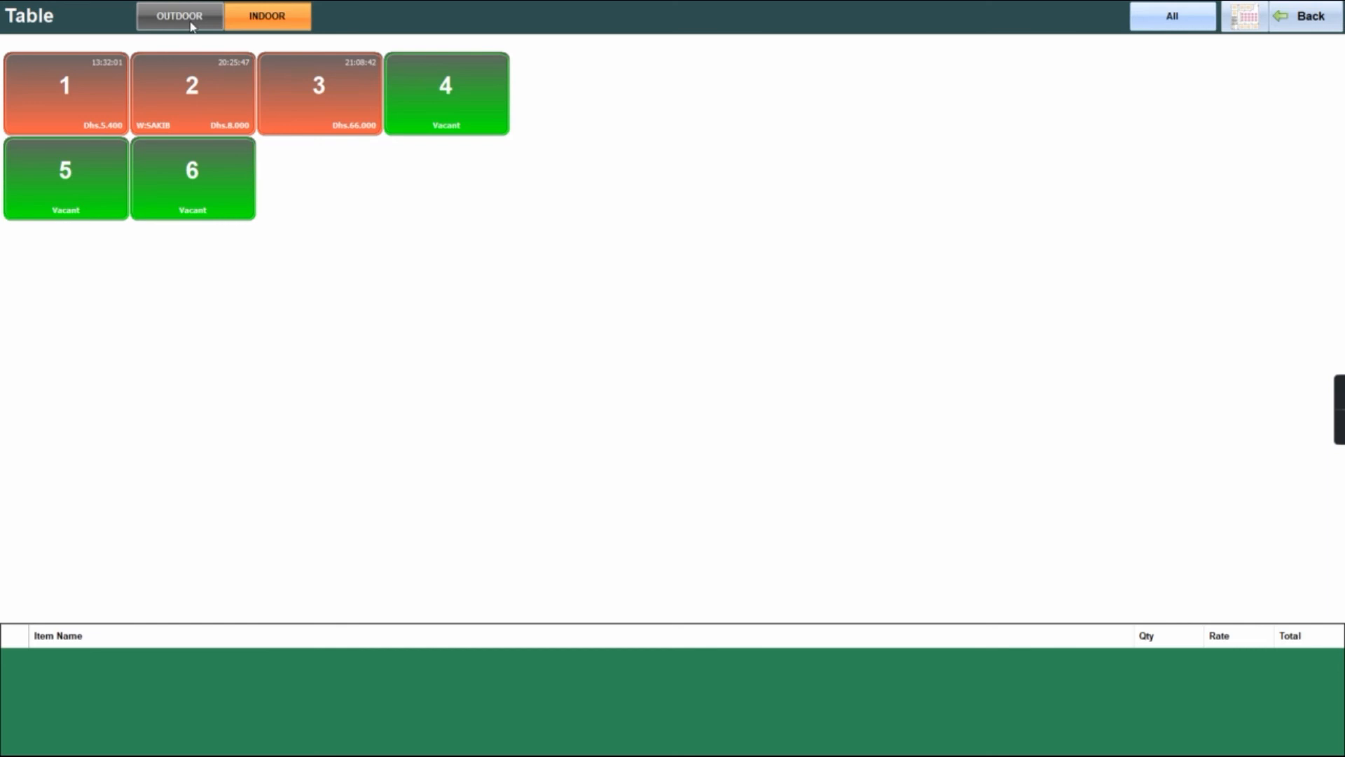
click(191, 26)
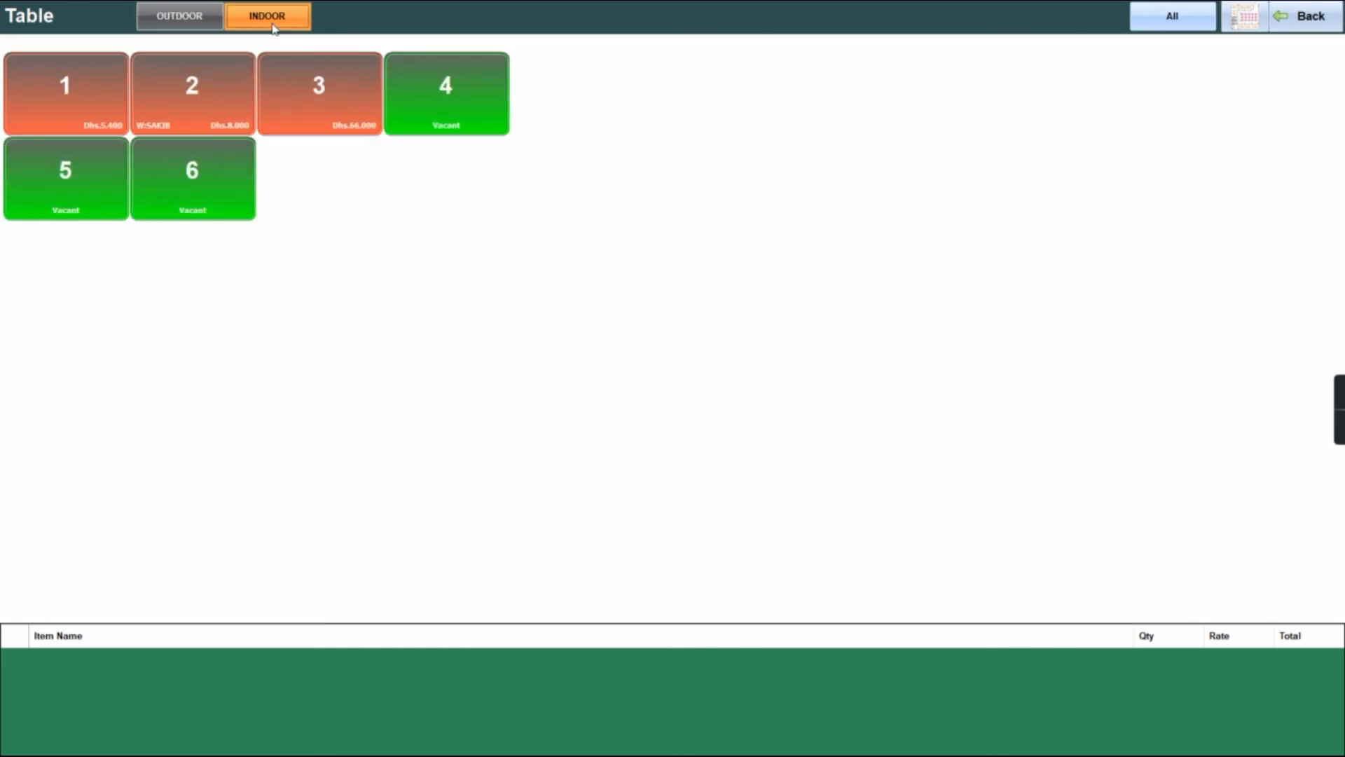
click(187, 24)
click(269, 27)
click(212, 25)
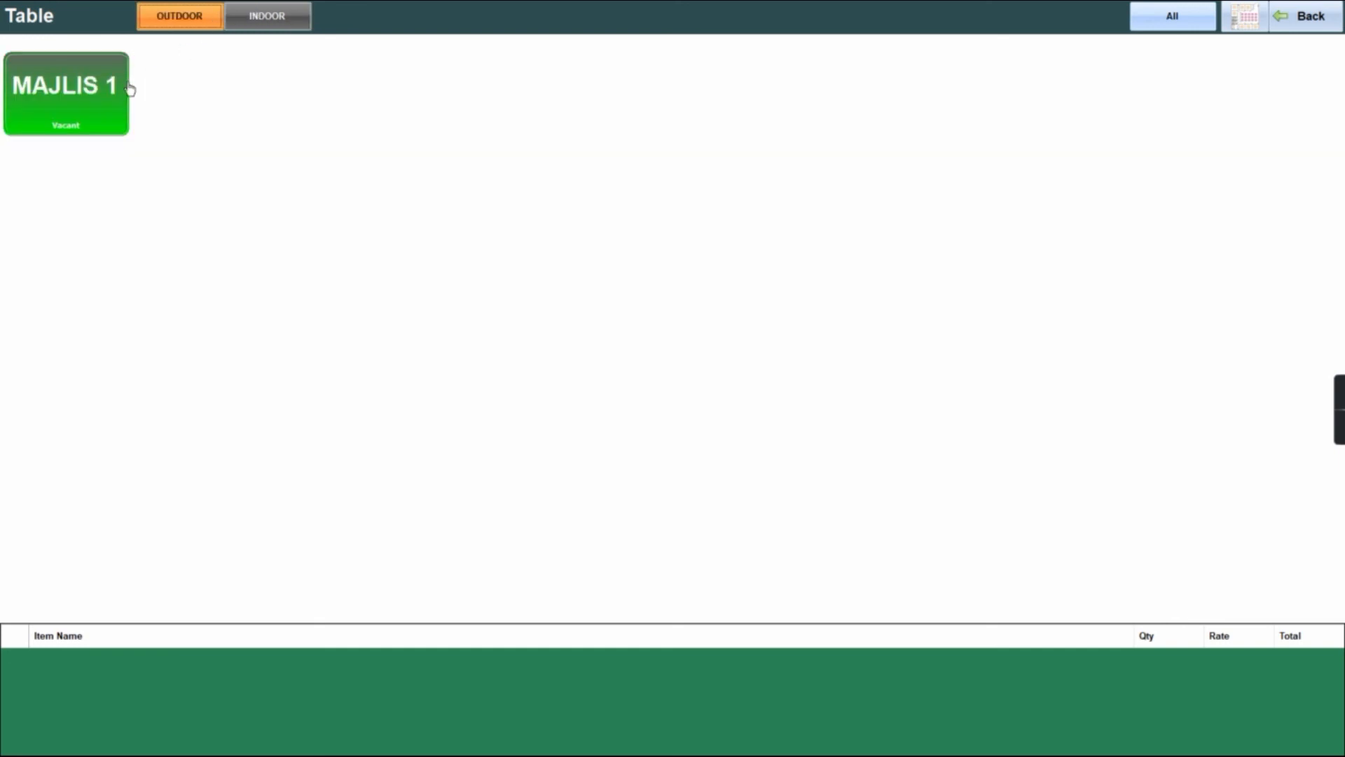
click(92, 102)
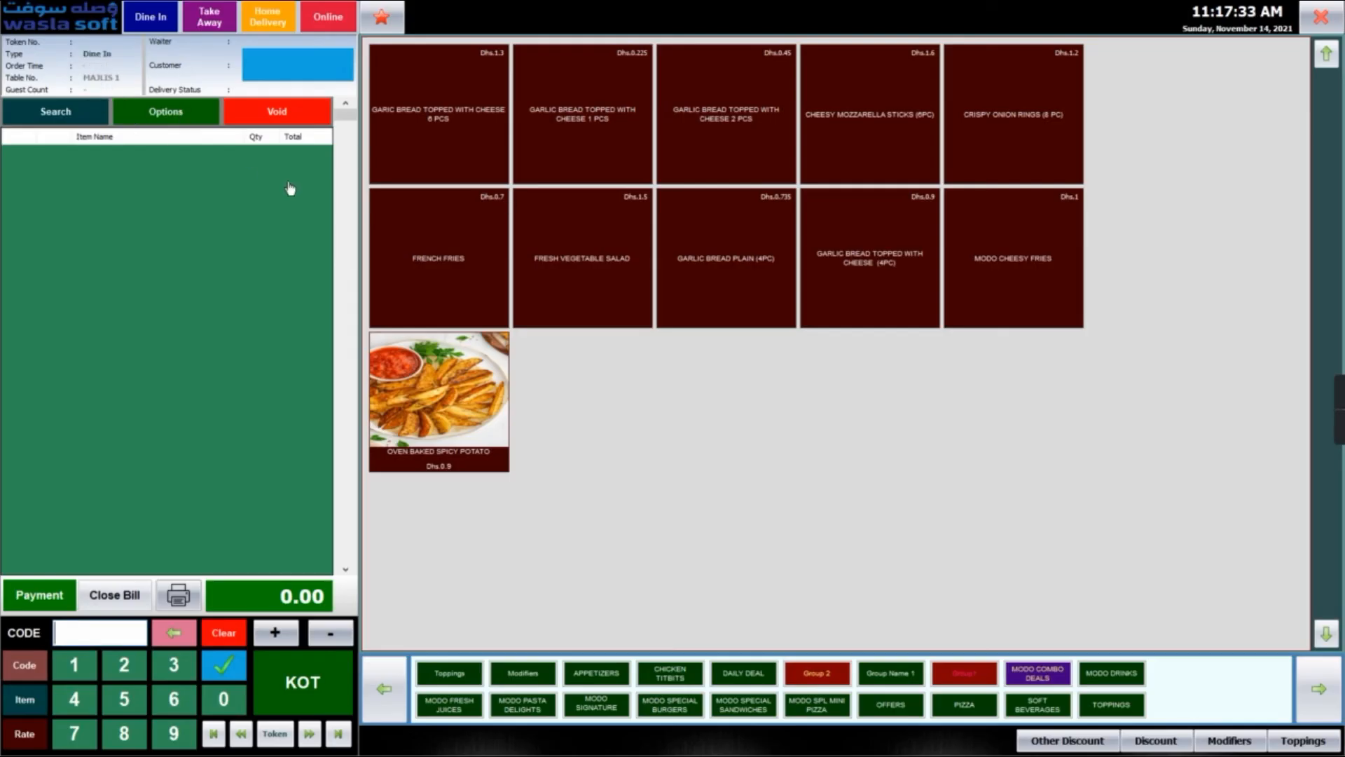
Add Fresh Vegetable Salad and Garlic Bread Plain (4PC) to the order without modifiers, and return to the main screen
click(603, 270)
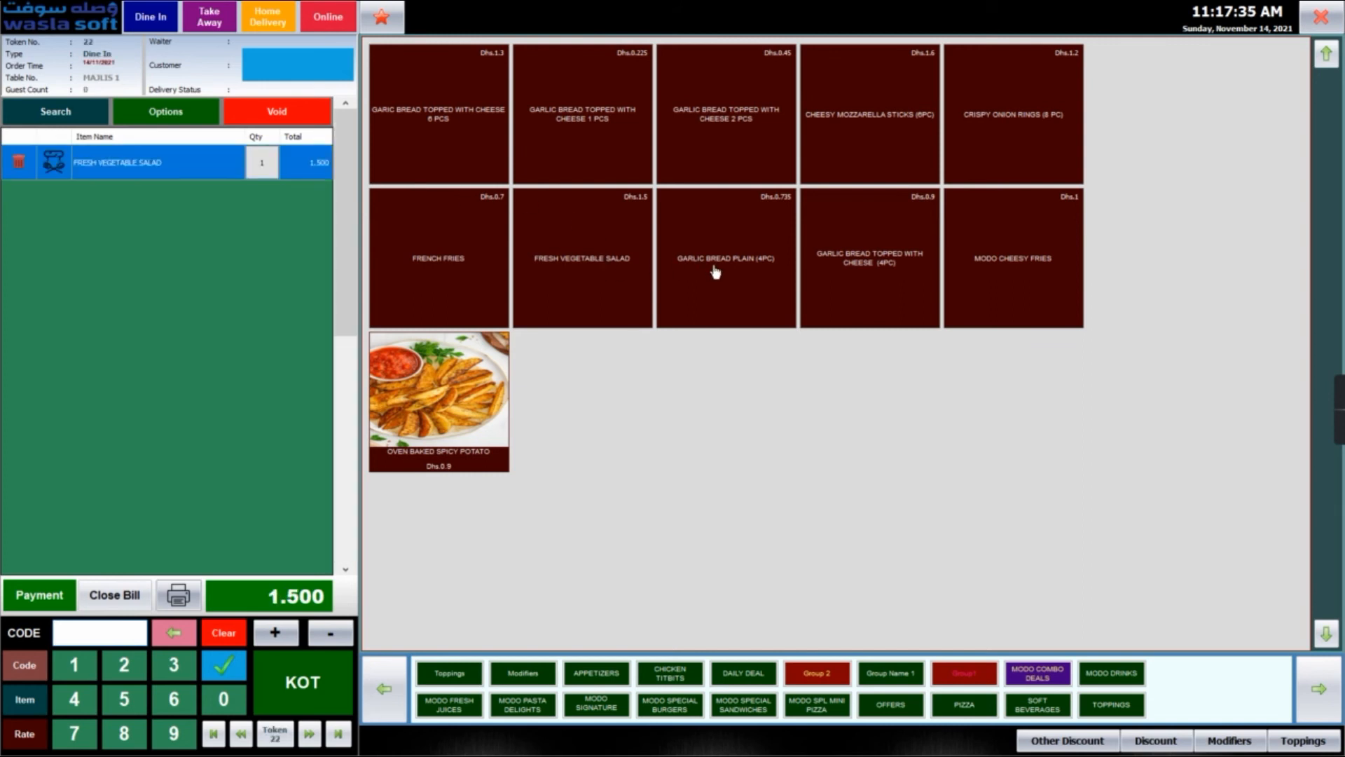
click(776, 266)
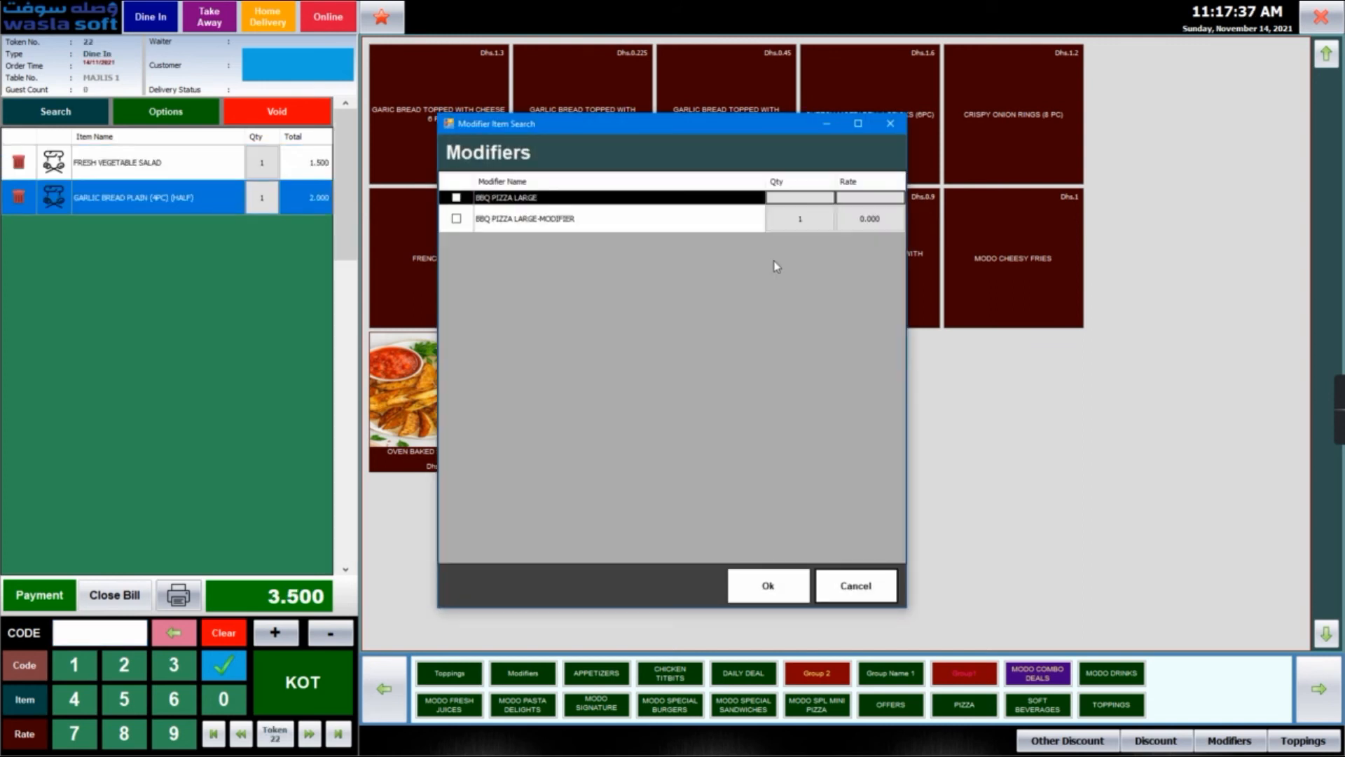
click(853, 573)
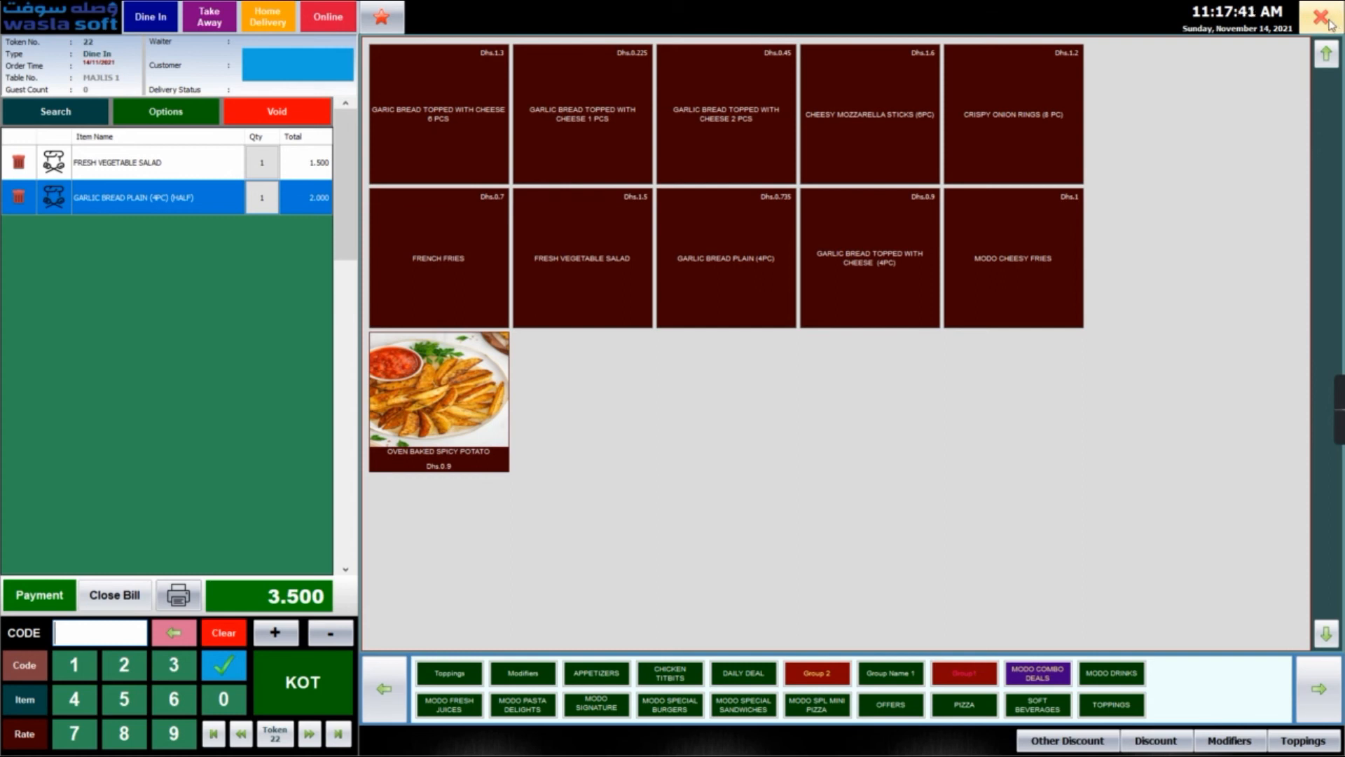
click(1327, 23)
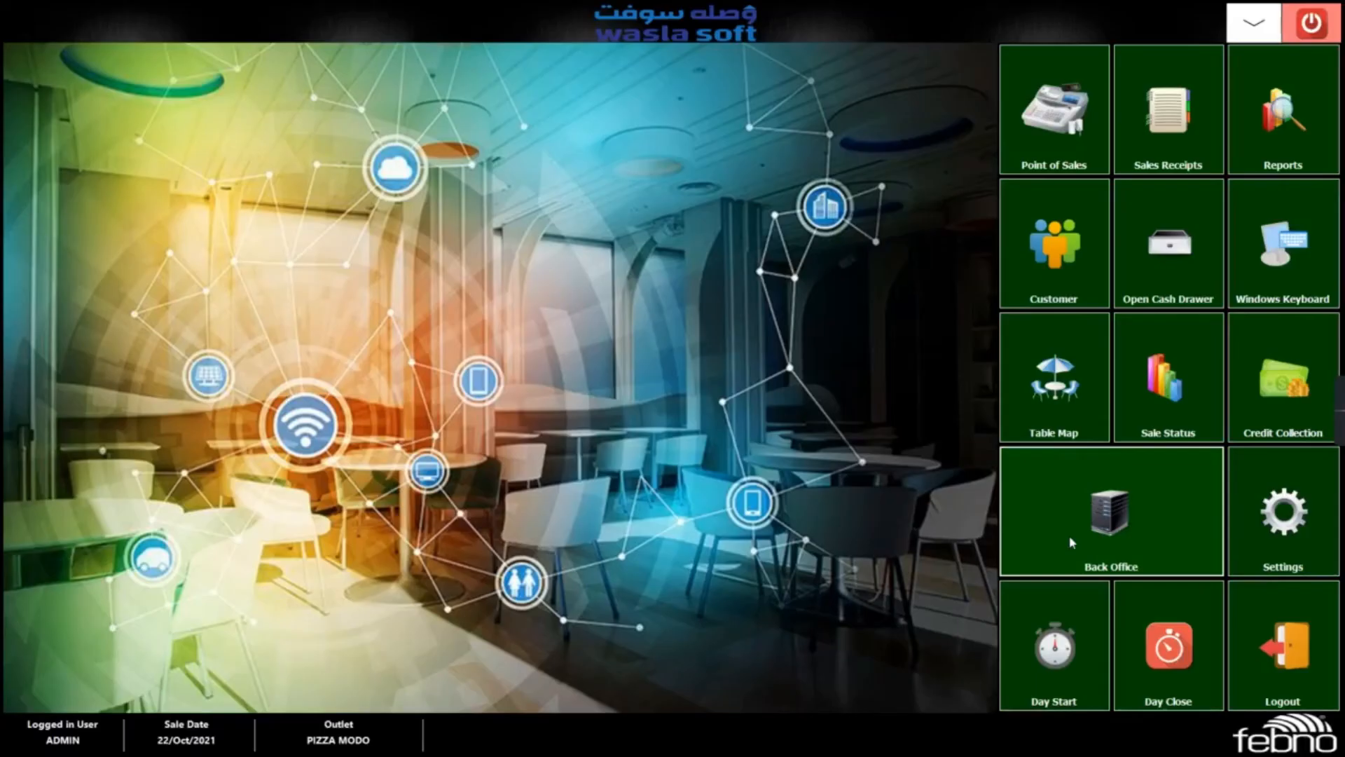
Open the Expenses list from the back office transactions
click(1072, 535)
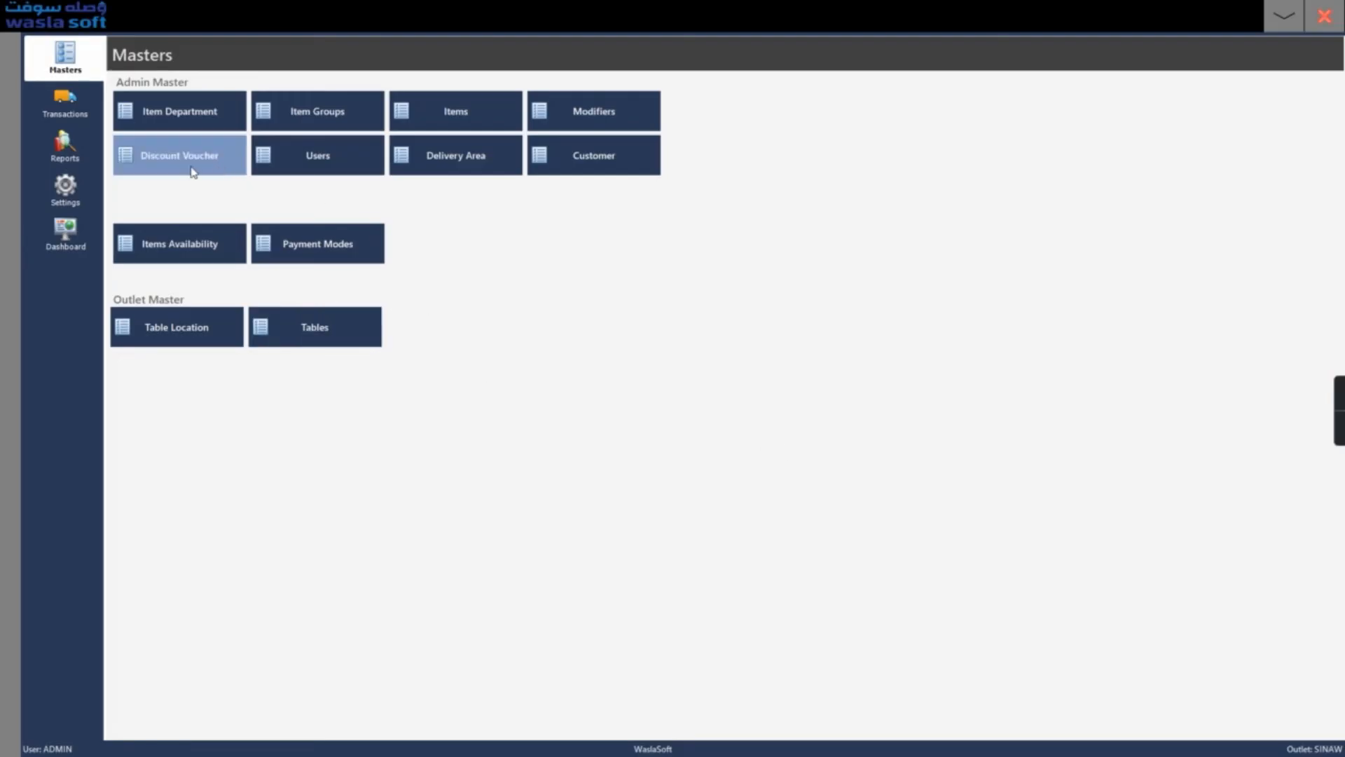
click(65, 104)
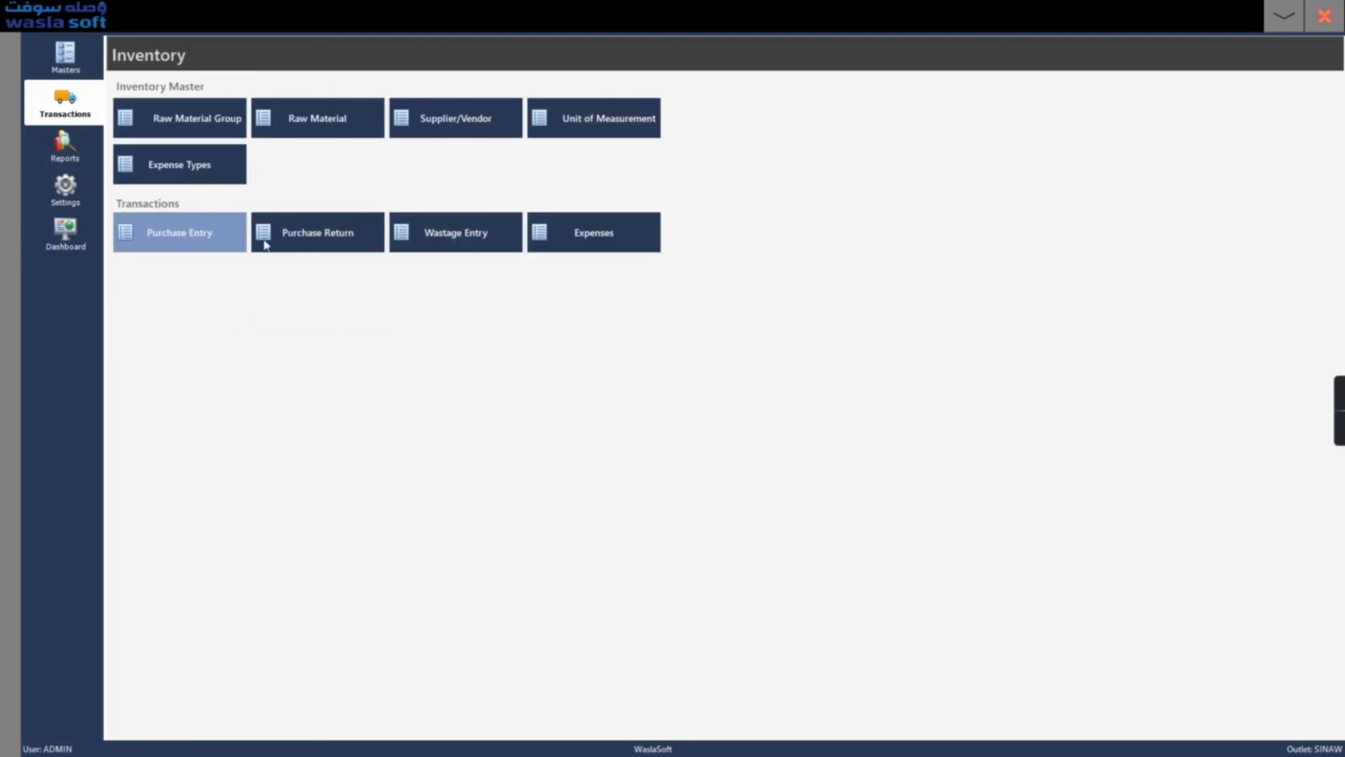
click(585, 246)
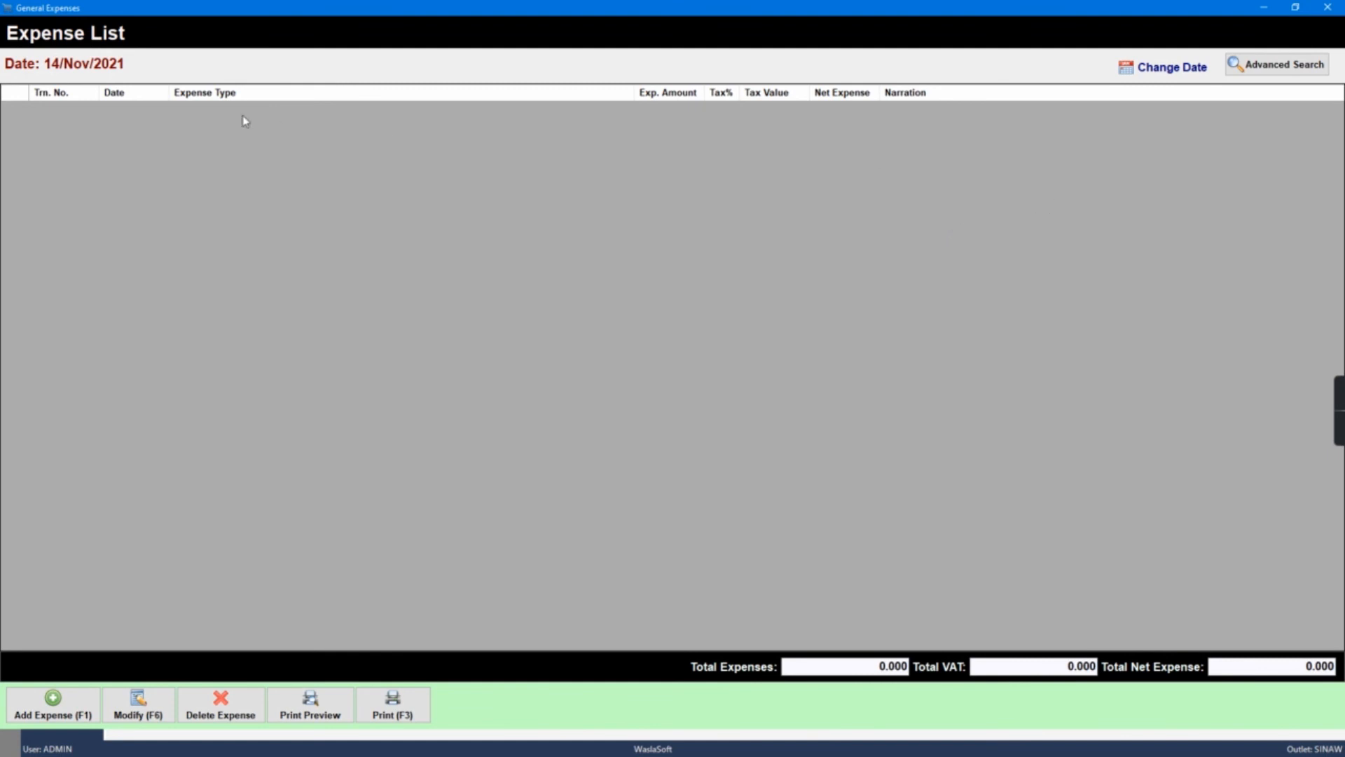
Look through the expense date filter options, cancel them, and show the advanced search for expenses
click(1177, 68)
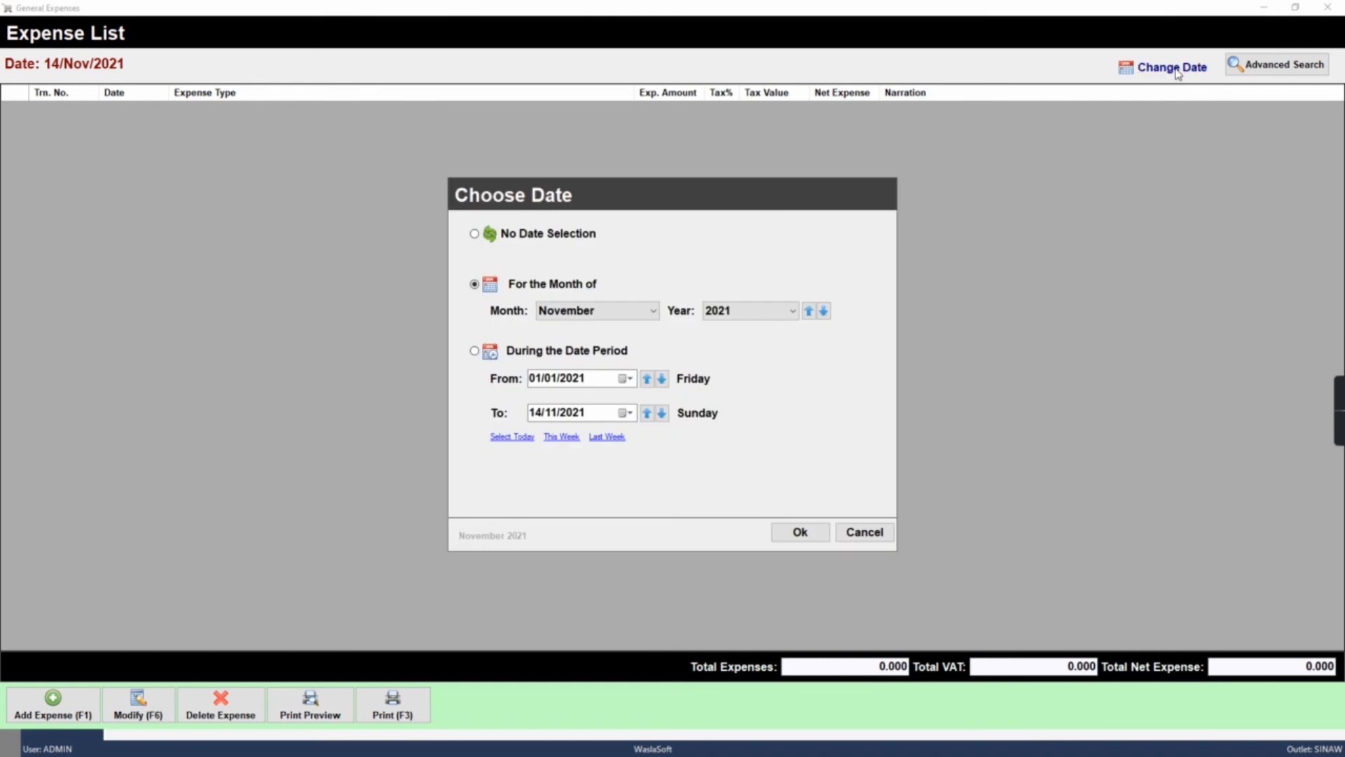
click(636, 311)
click(676, 282)
click(571, 354)
click(865, 534)
click(1304, 61)
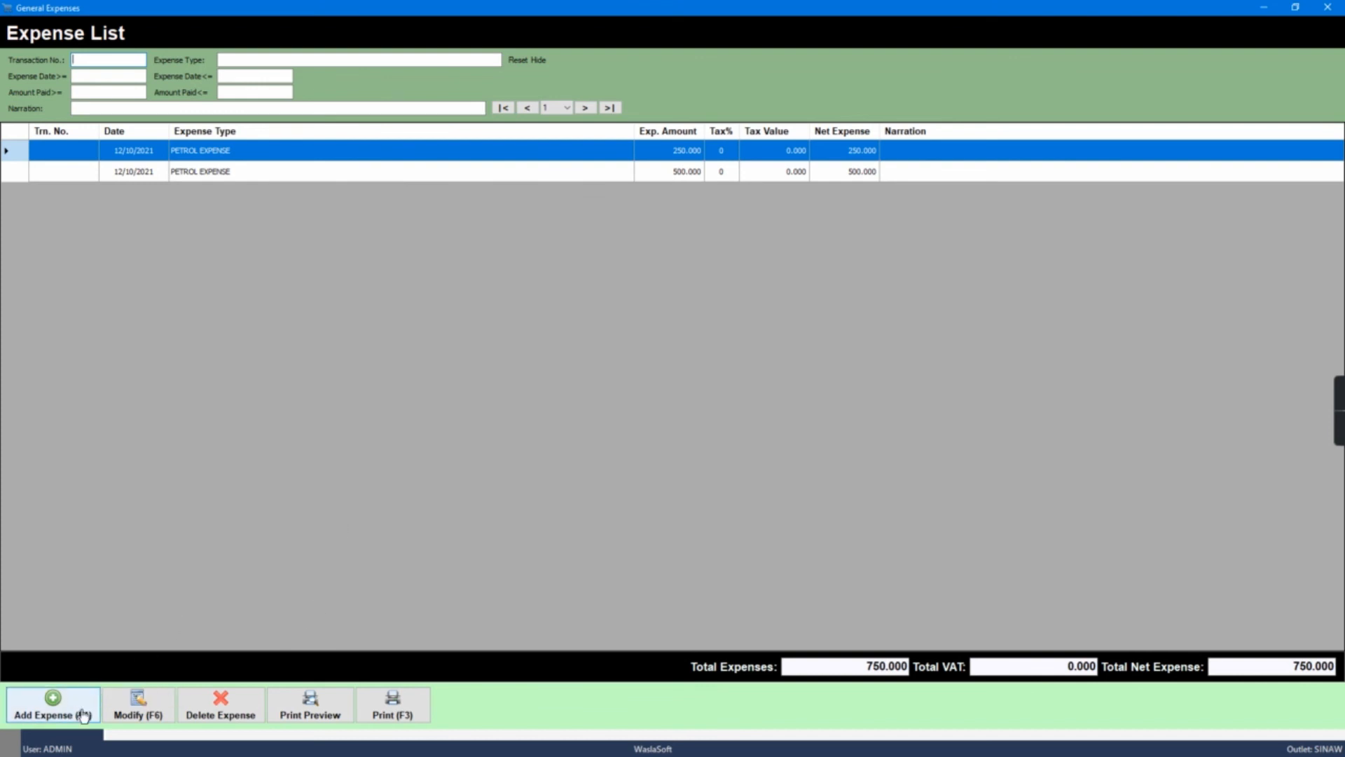
Start a new expense entry and choose PETROL EXPENSE as its type
click(49, 716)
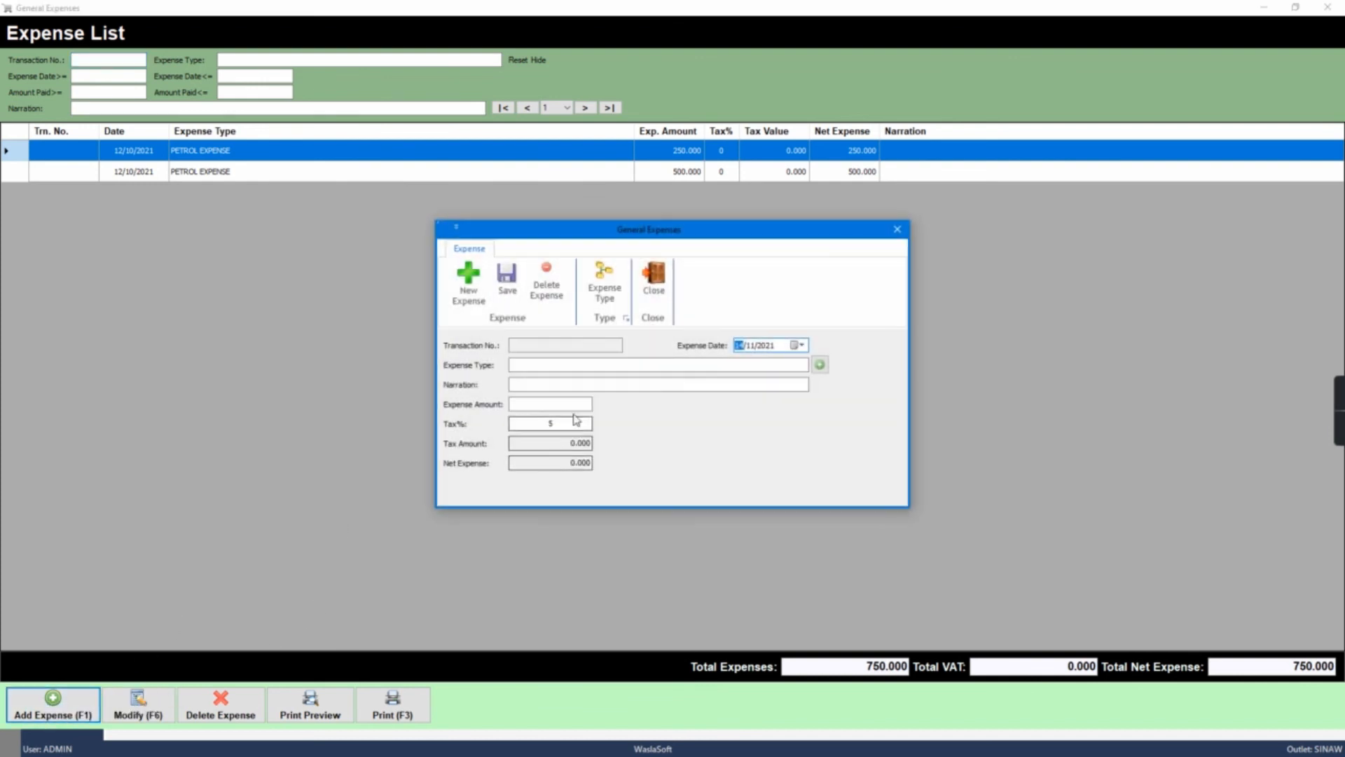
click(630, 365)
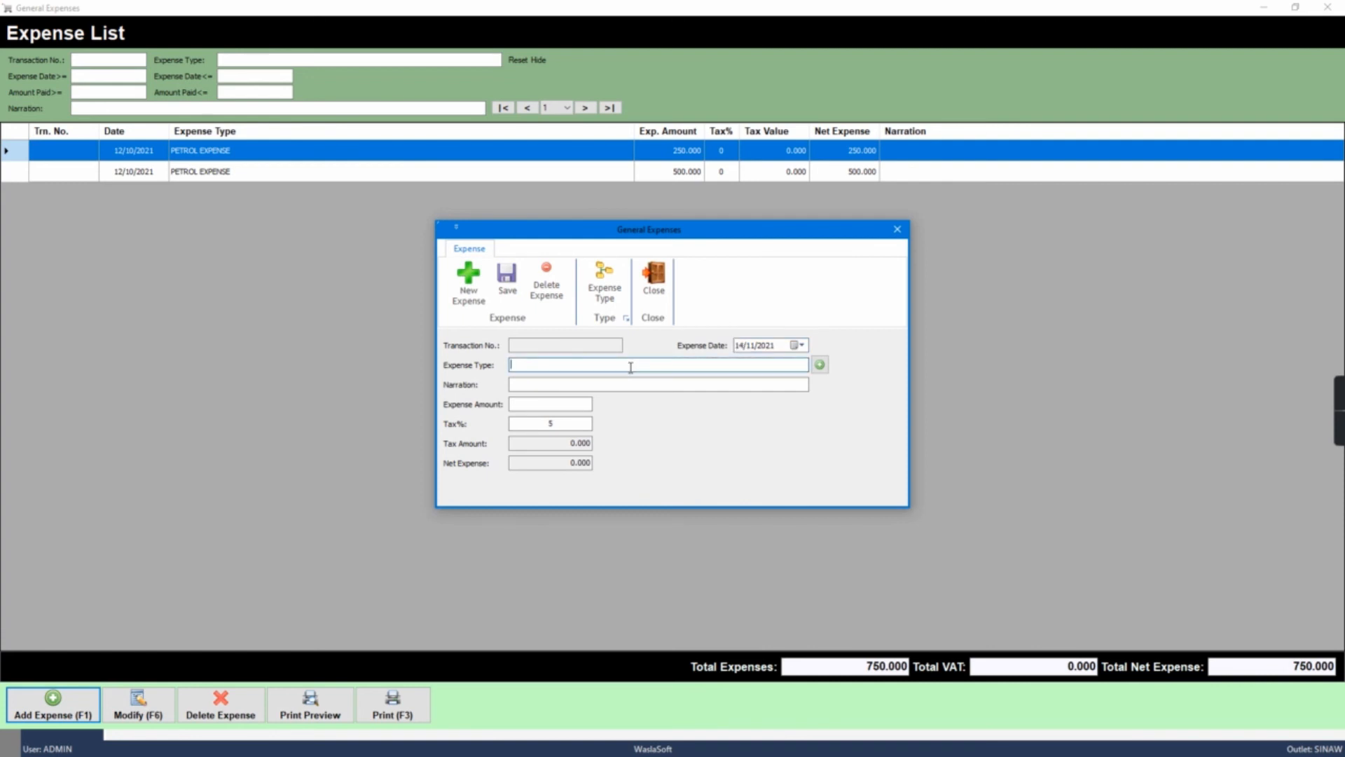
click(631, 365)
key(Return)
Add an indirect expense account head named "Electricity", save it, and return to the expense entry
click(819, 365)
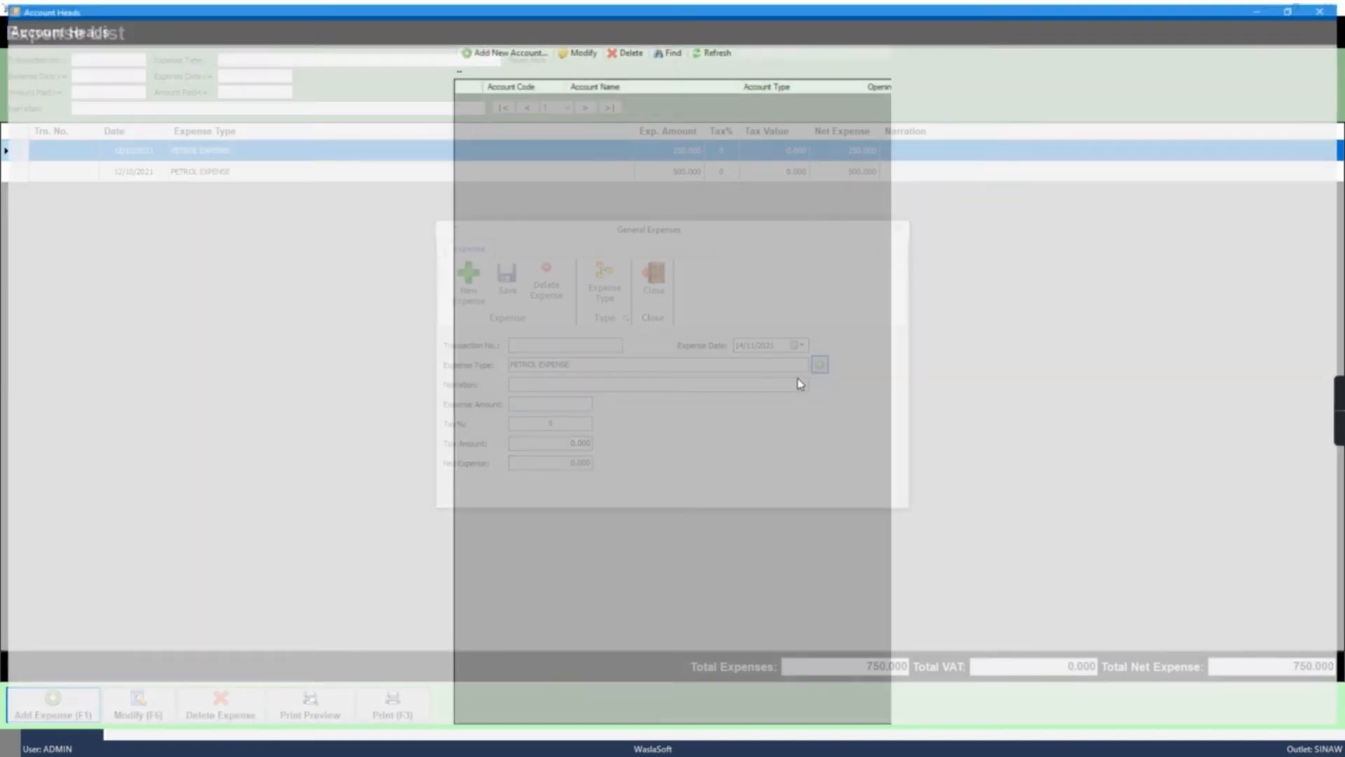
click(53, 48)
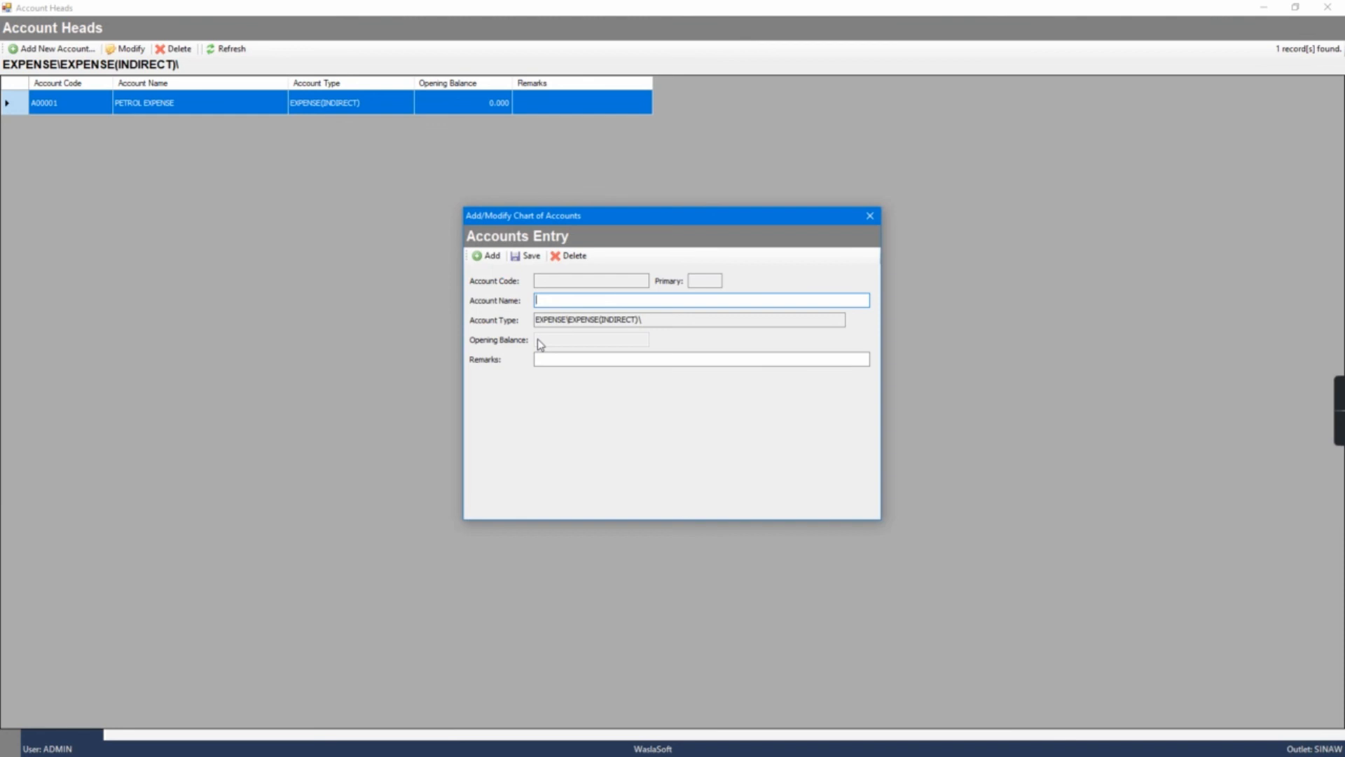
text(Elec)
click(526, 256)
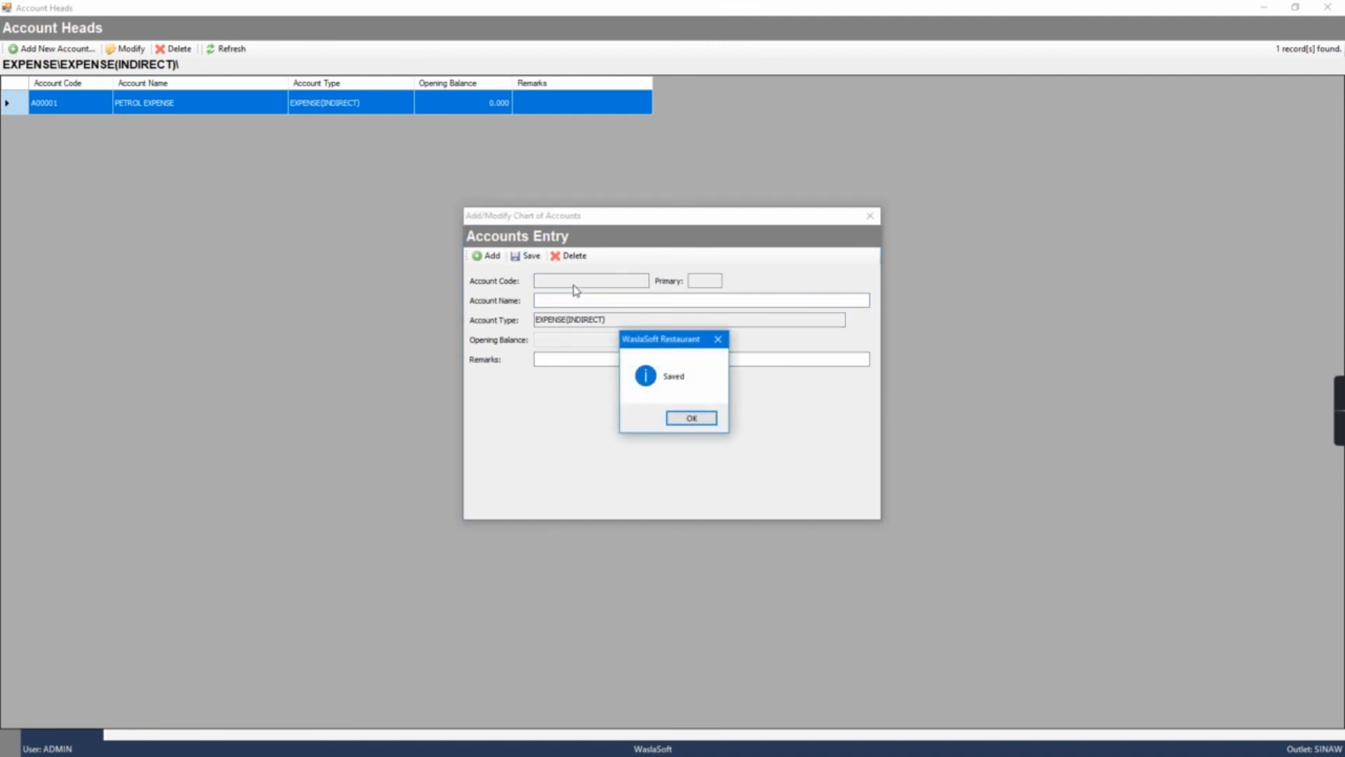
click(692, 424)
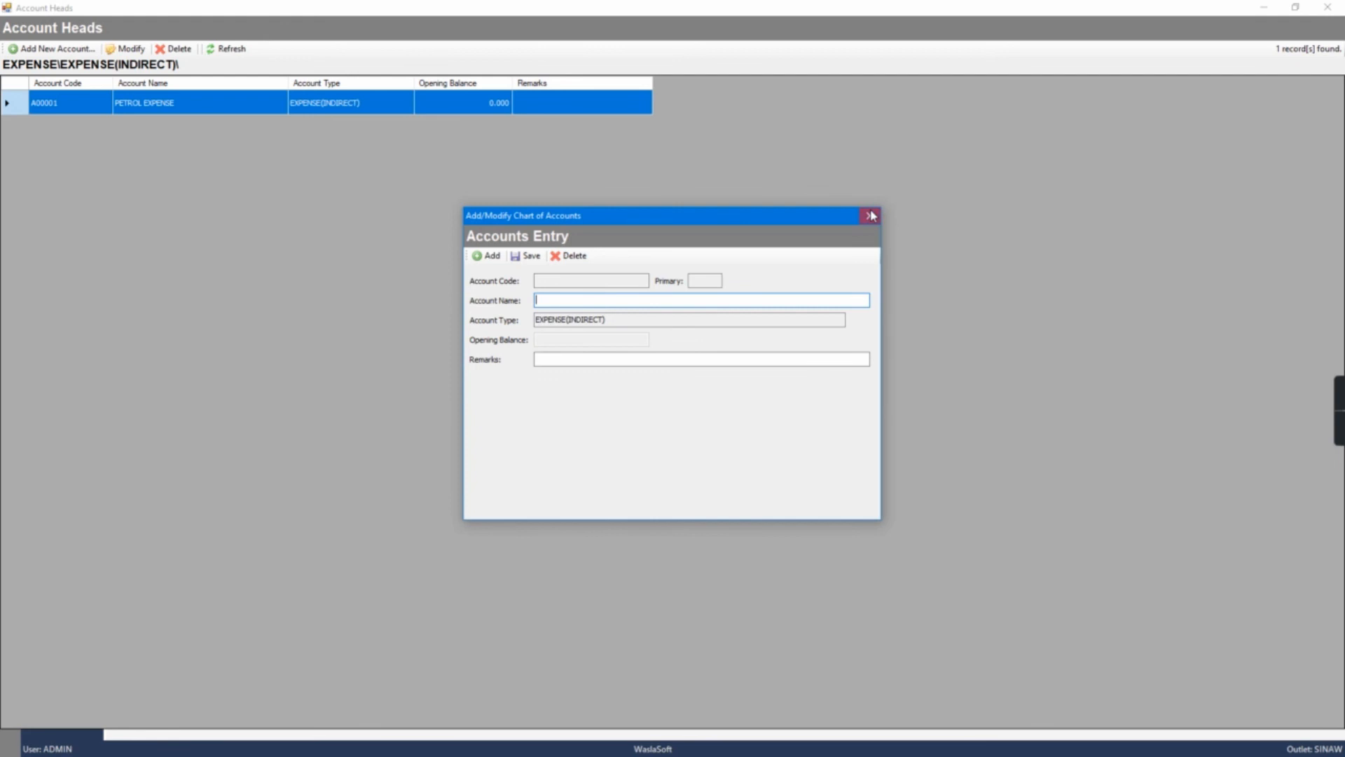
click(869, 215)
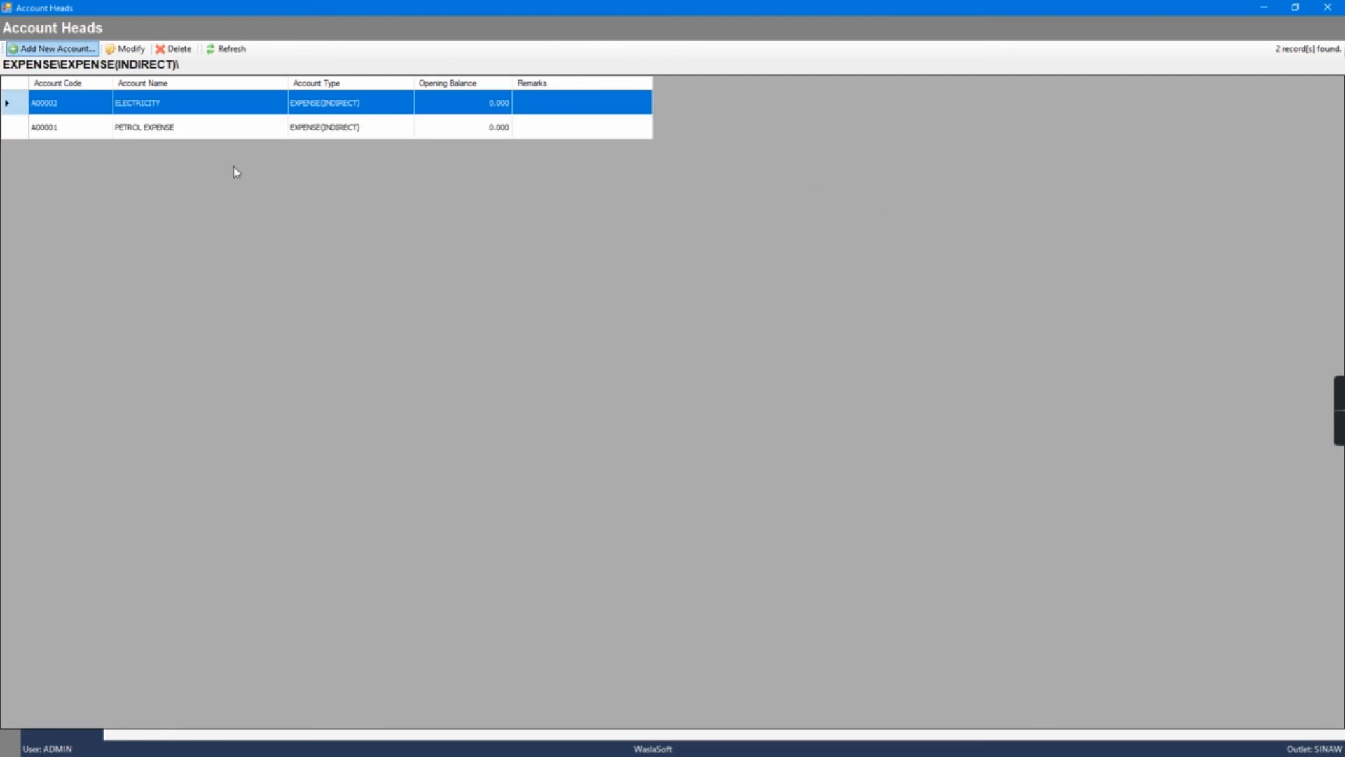
click(1328, 9)
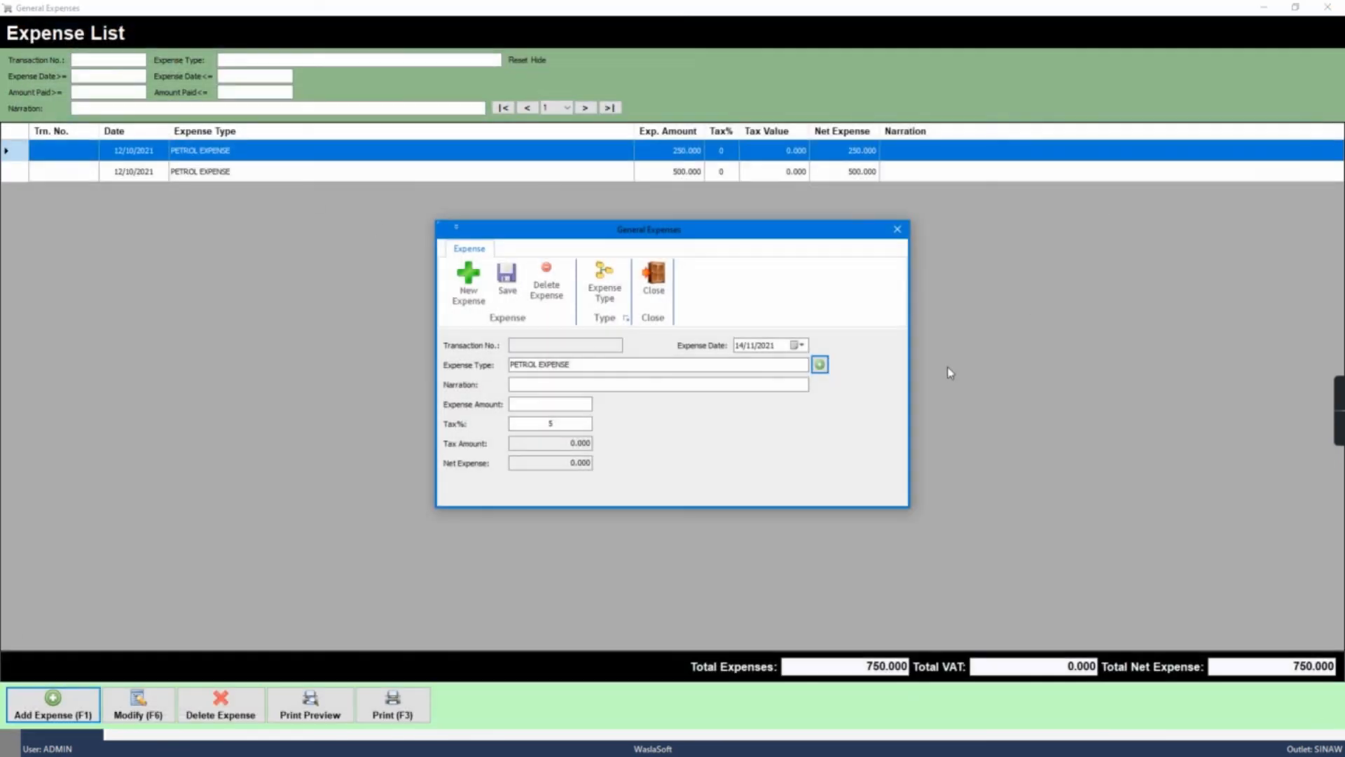
Set the new expense's type to ELECTRICITY and its amount to 100
click(642, 365)
text(e)
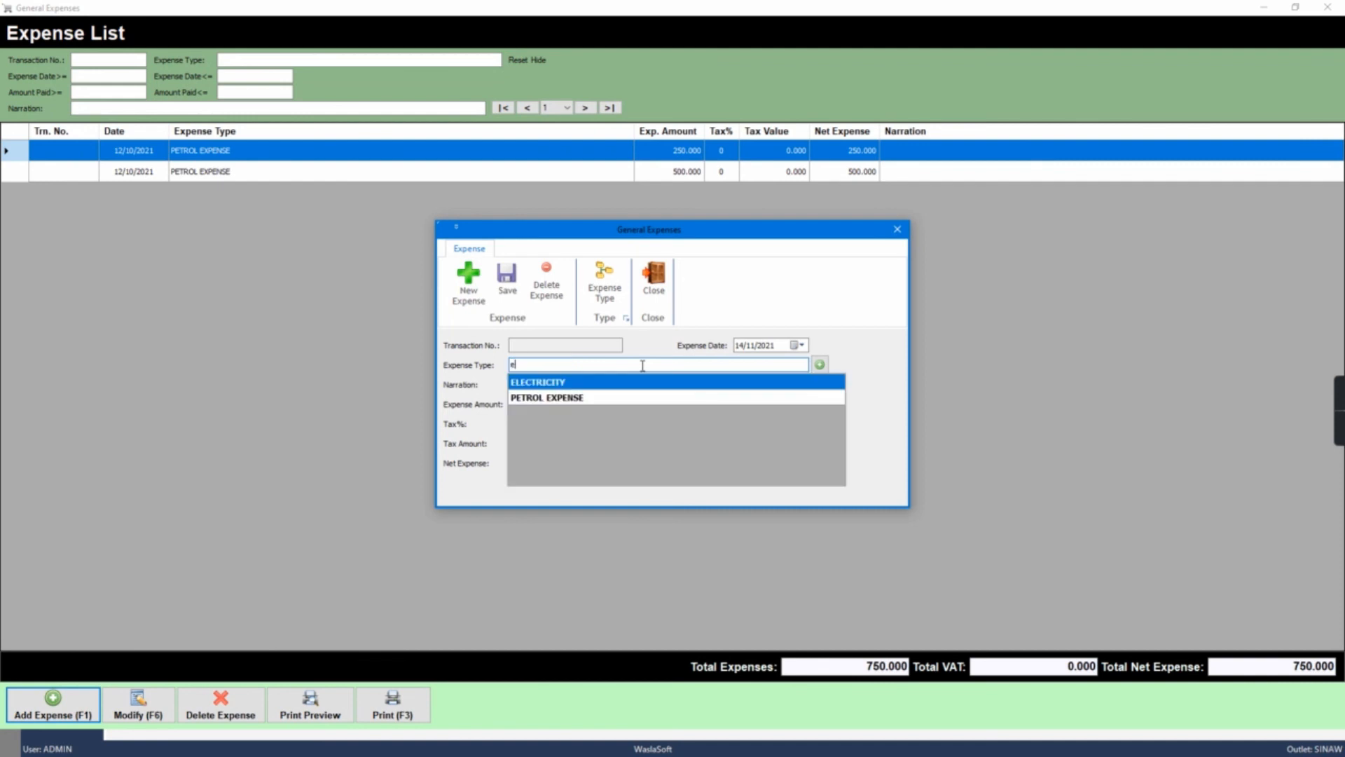
key(Return)
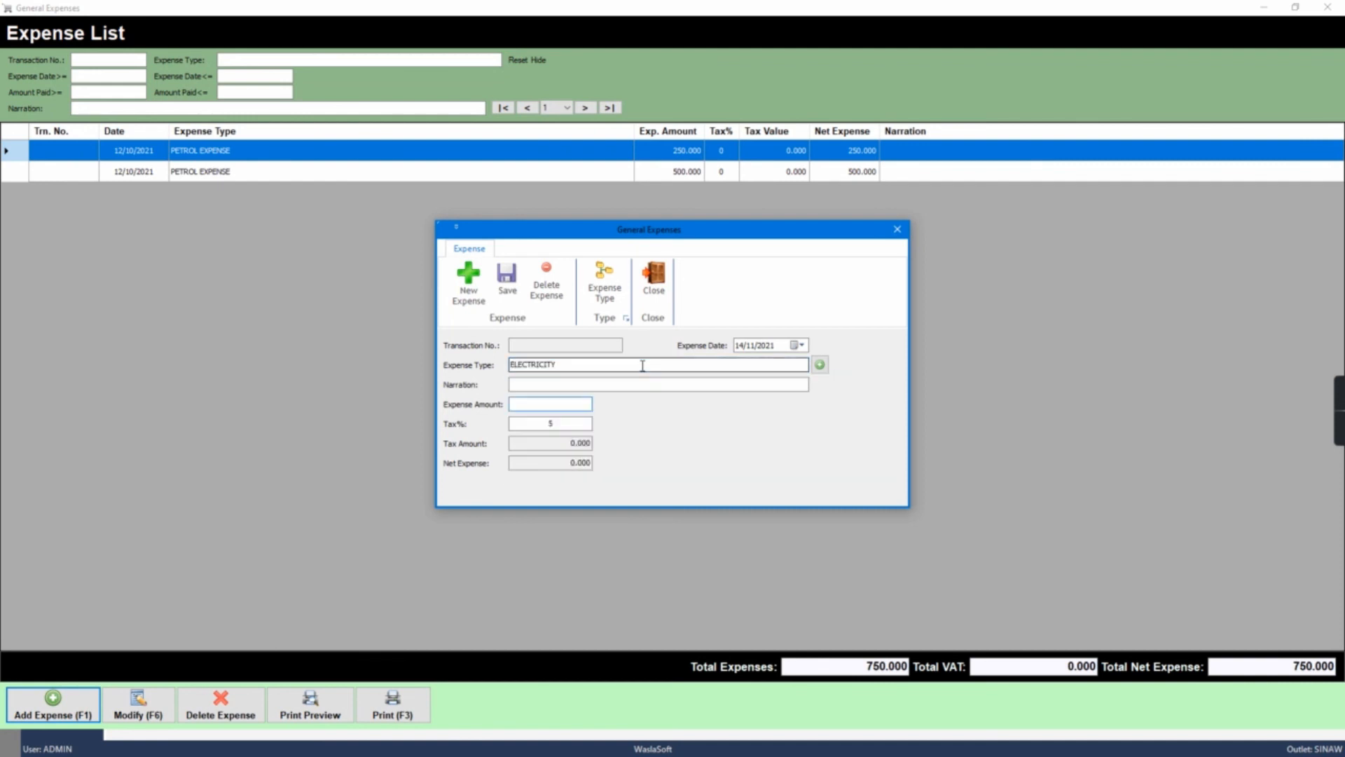
text(100)
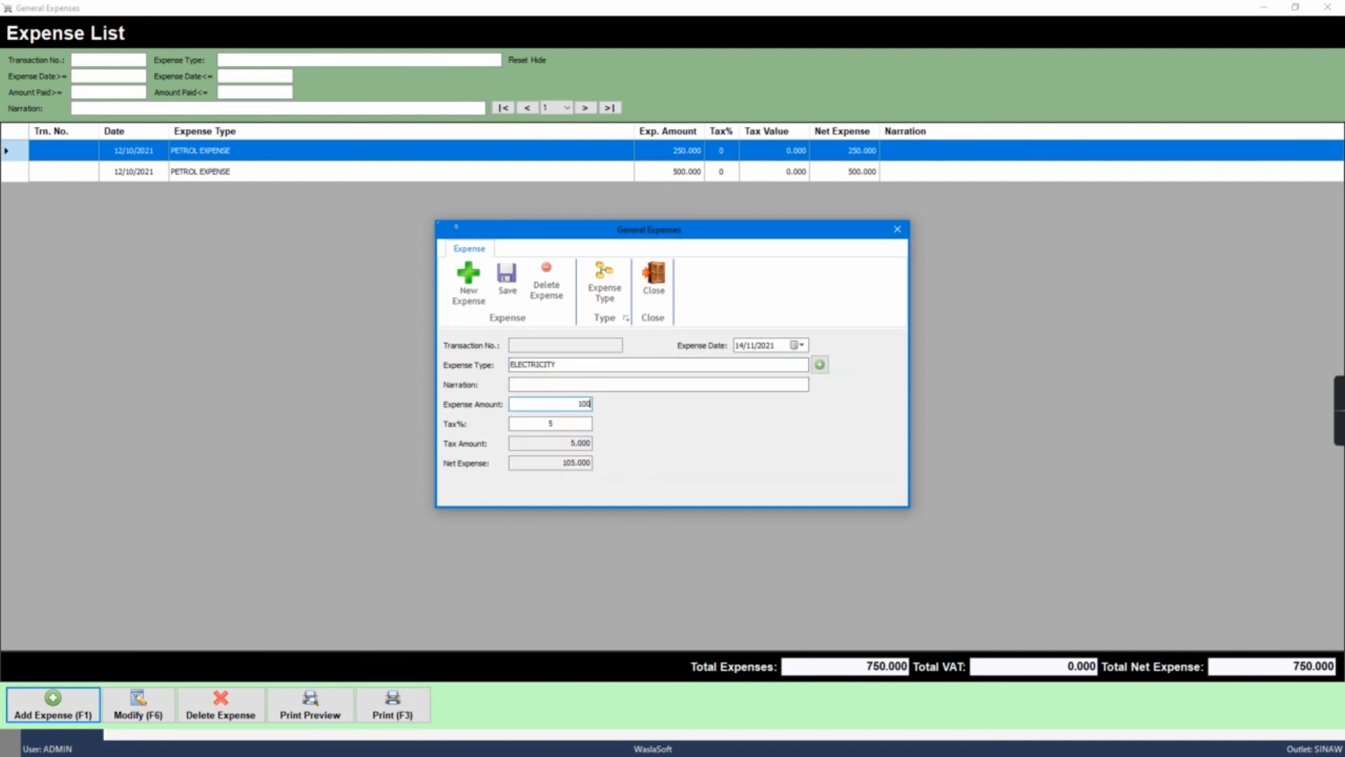
Clear the expense's tax percentage, save the entry, and close the expense form and list
click(561, 424)
key(BackSpace)
click(507, 283)
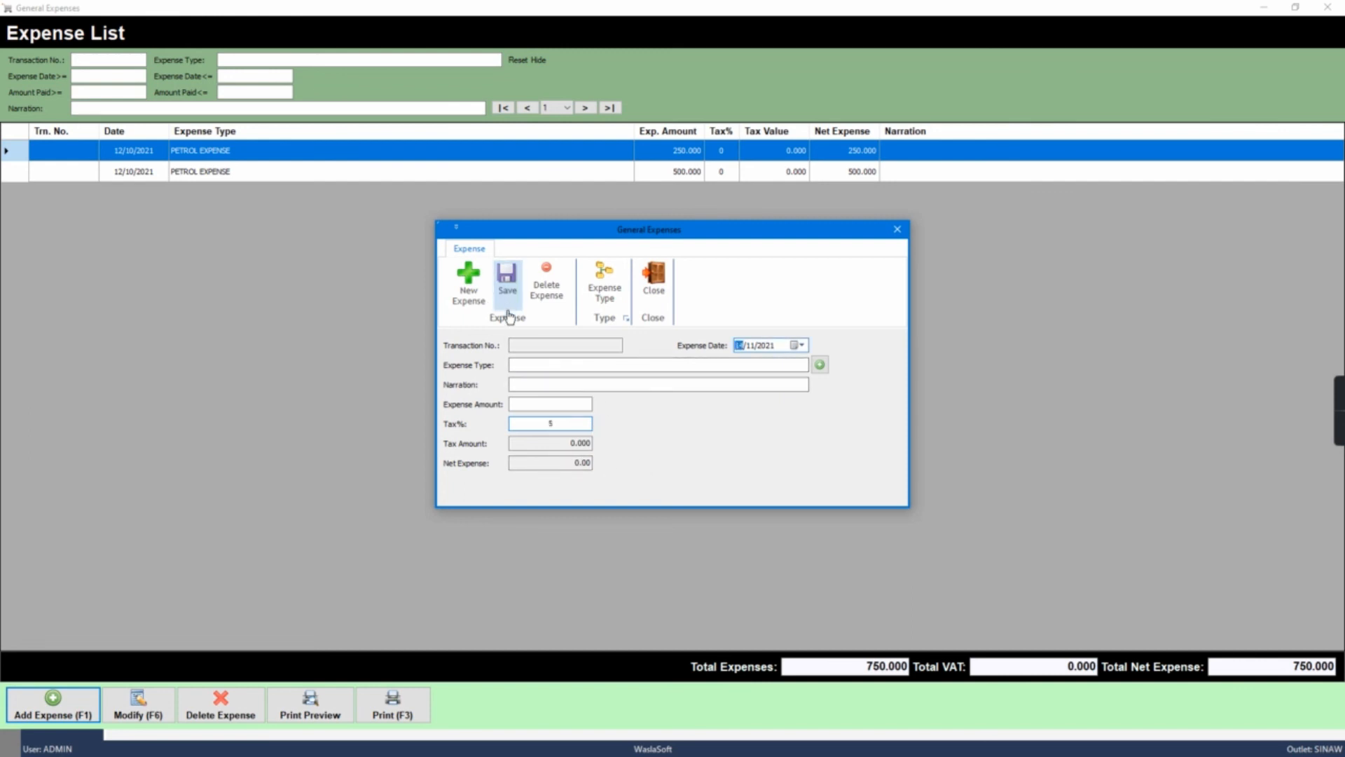
click(654, 280)
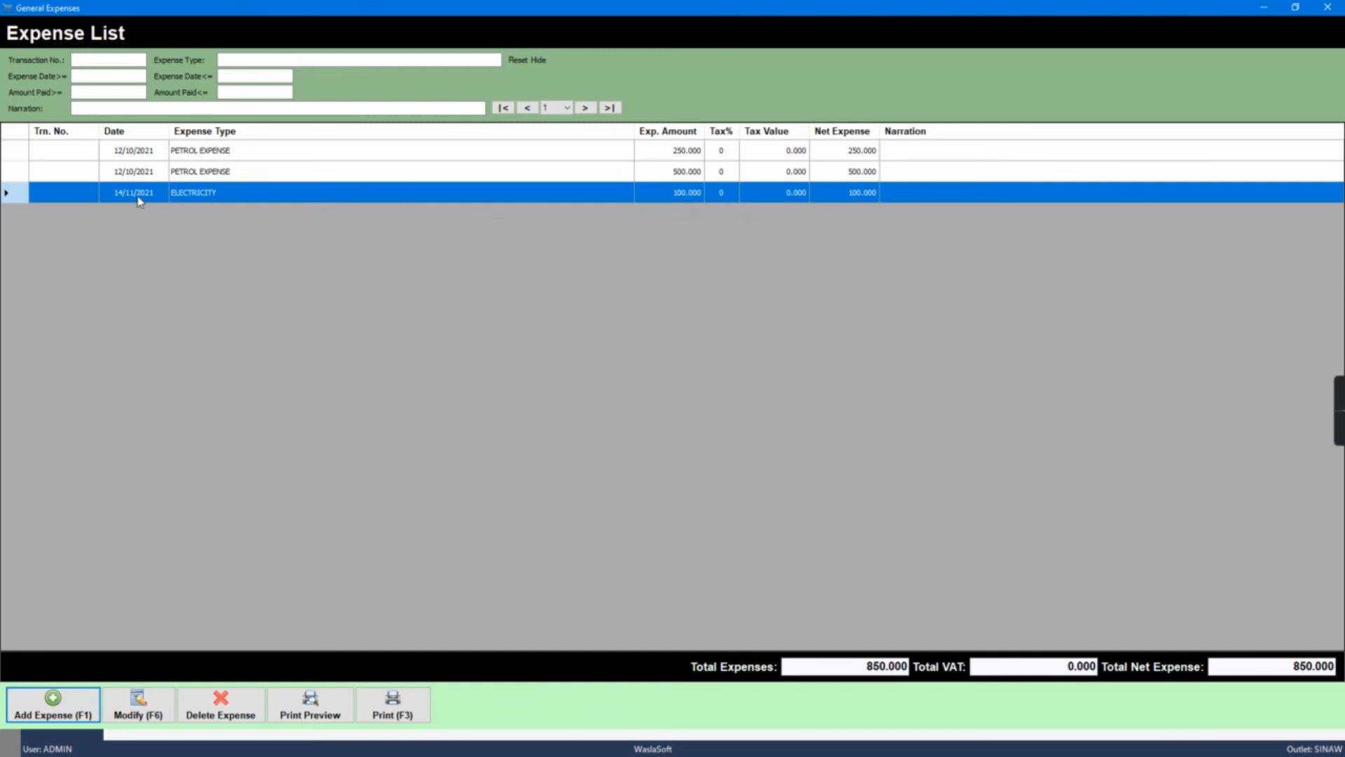
click(1331, 9)
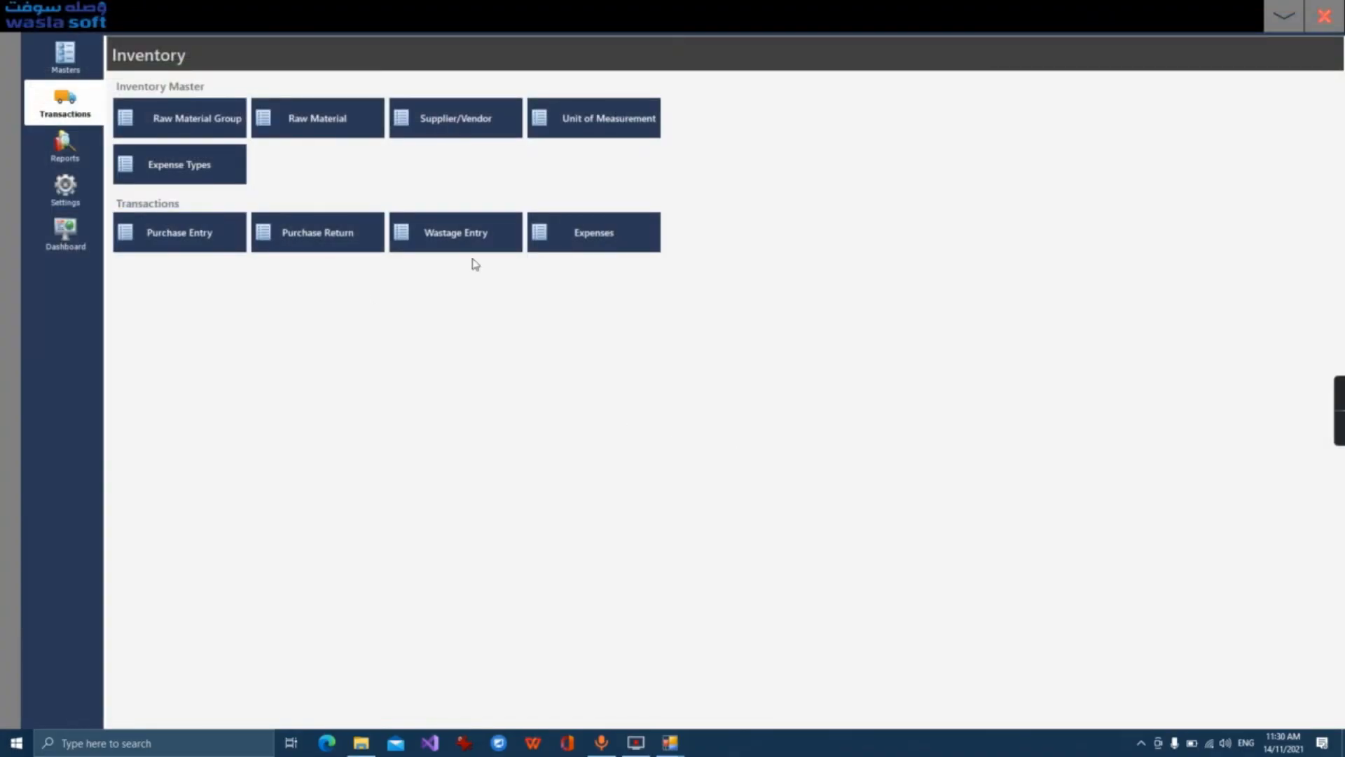
Reopen the Expenses list and examine the electricity expense and its daily subtotal row
click(587, 234)
click(294, 116)
click(295, 133)
click(300, 120)
click(301, 133)
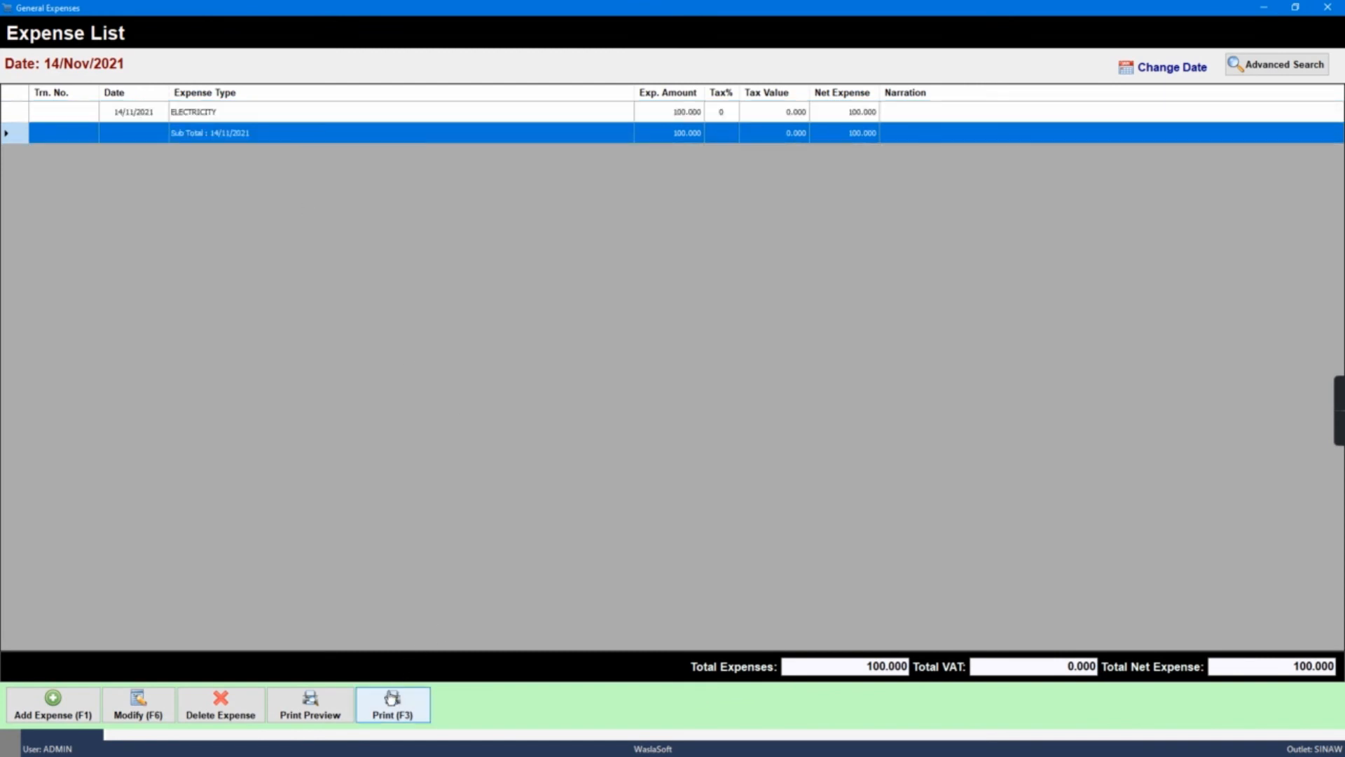
Preview the General Expense List report, look at its Excel export, and cancel saving the file
click(335, 705)
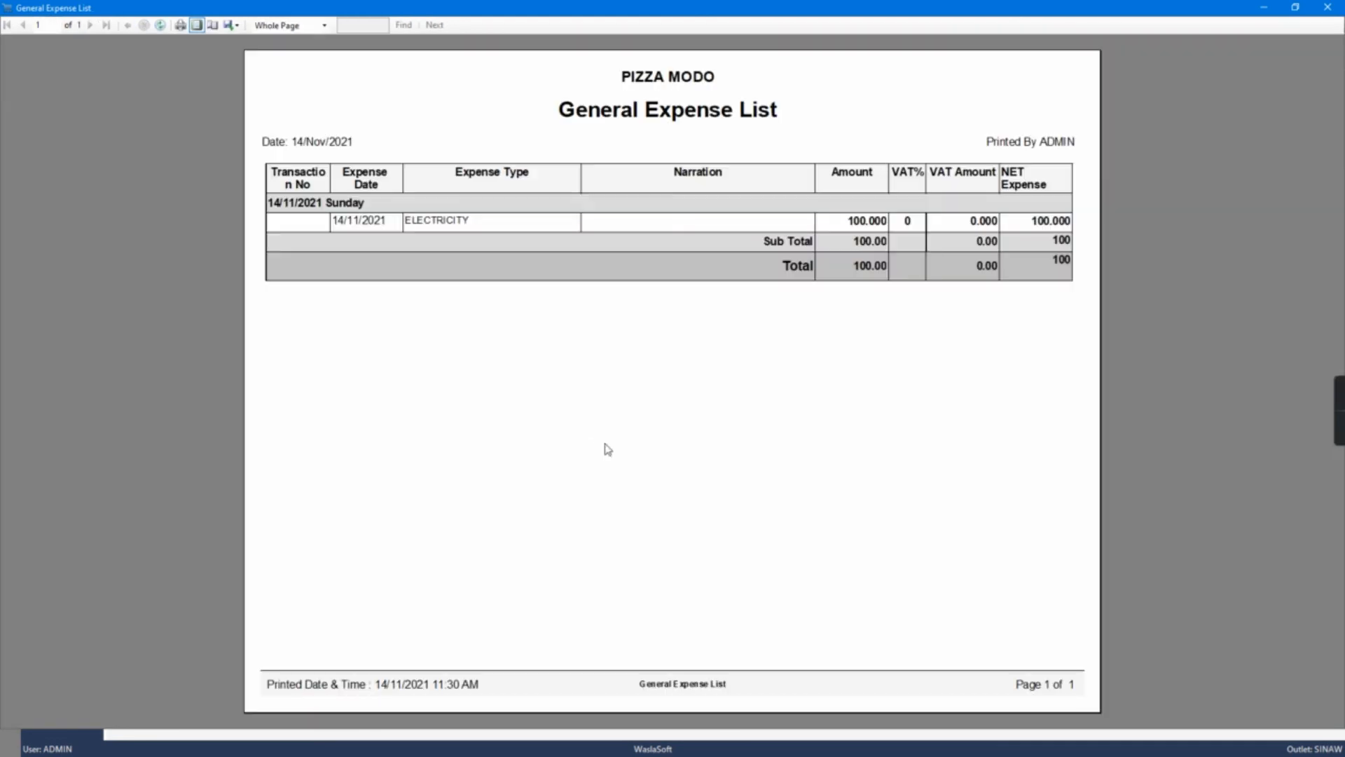
click(234, 27)
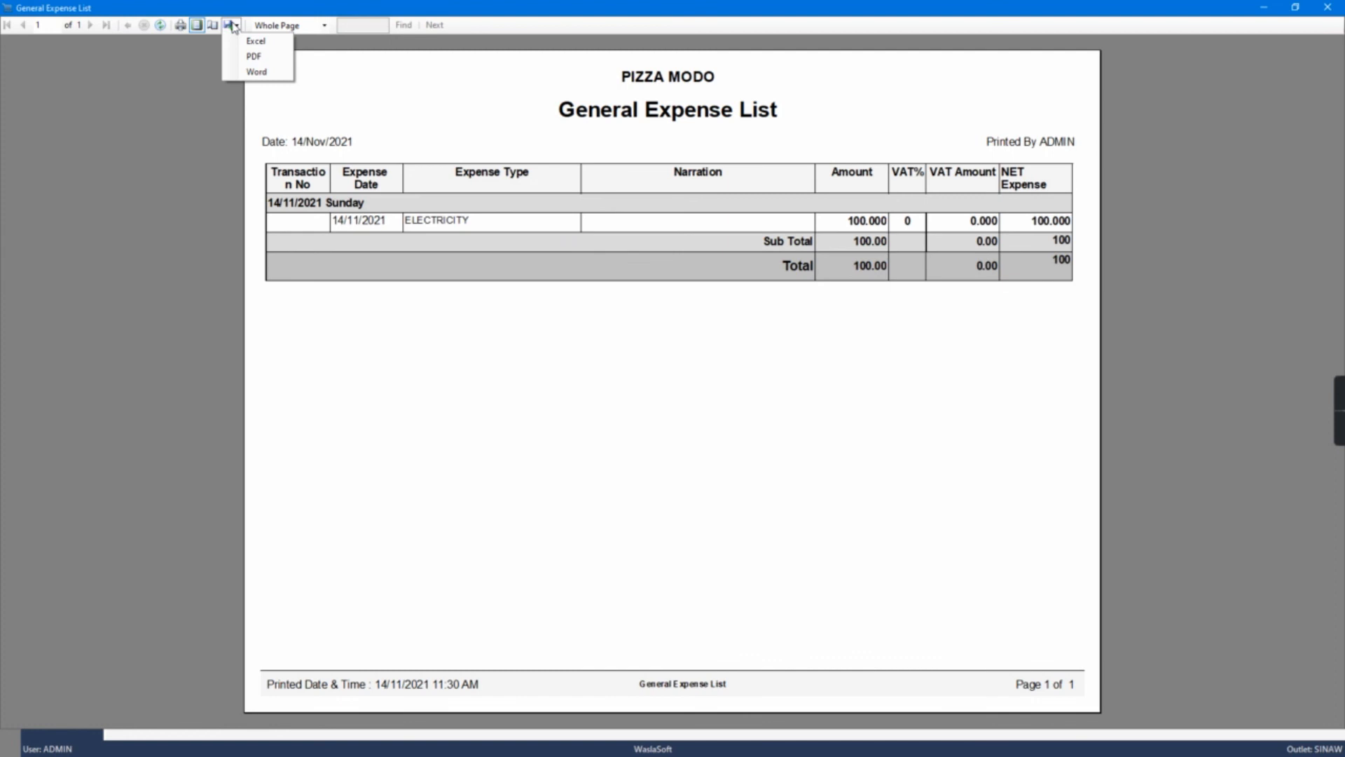
click(256, 42)
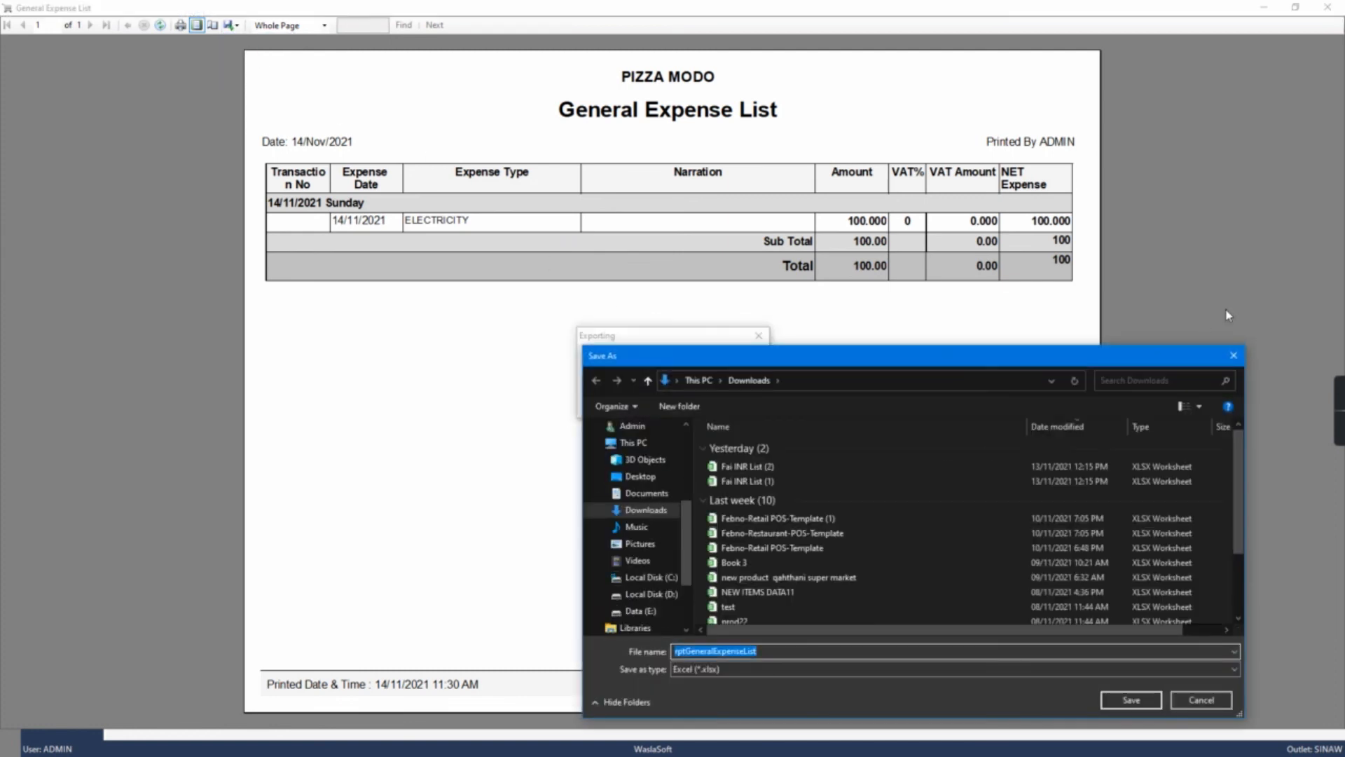
click(1236, 348)
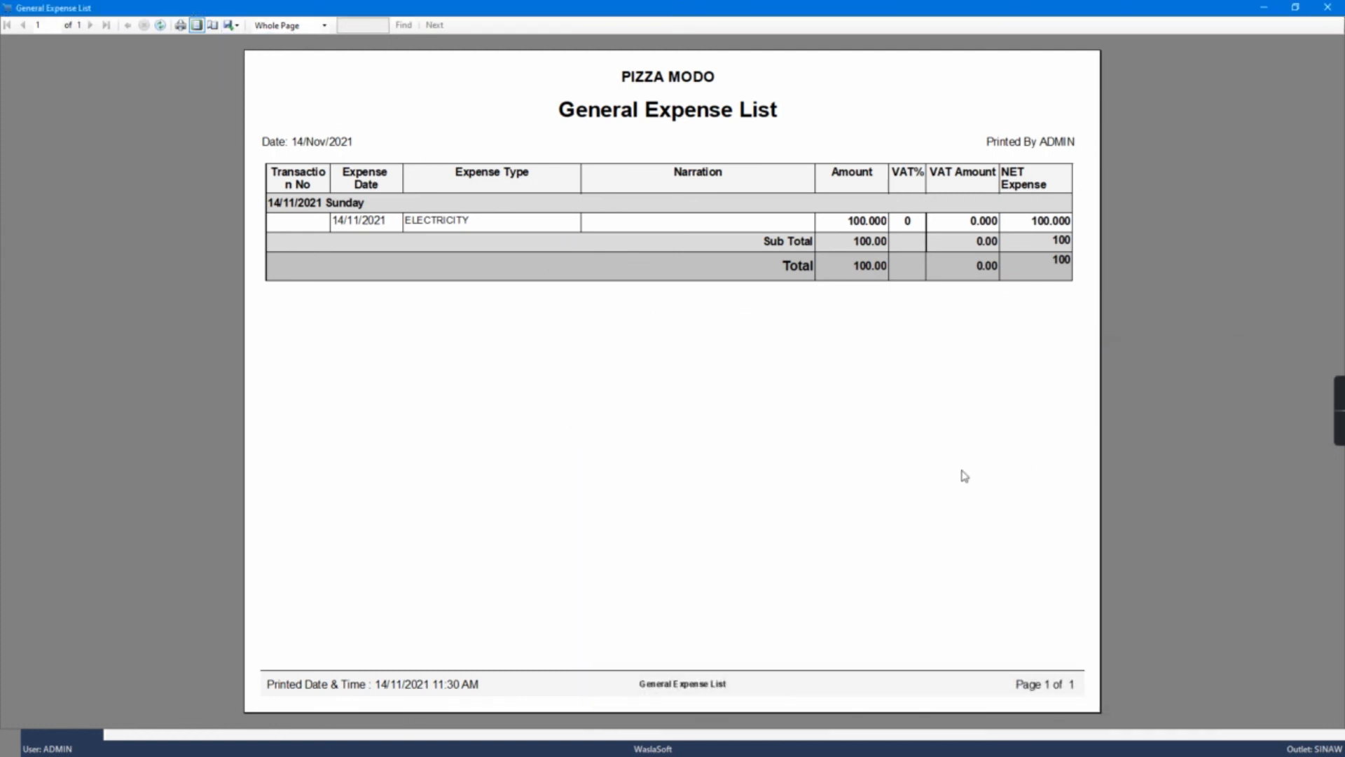
Close the expense report preview and open the back office masters from the main screen
click(1336, 13)
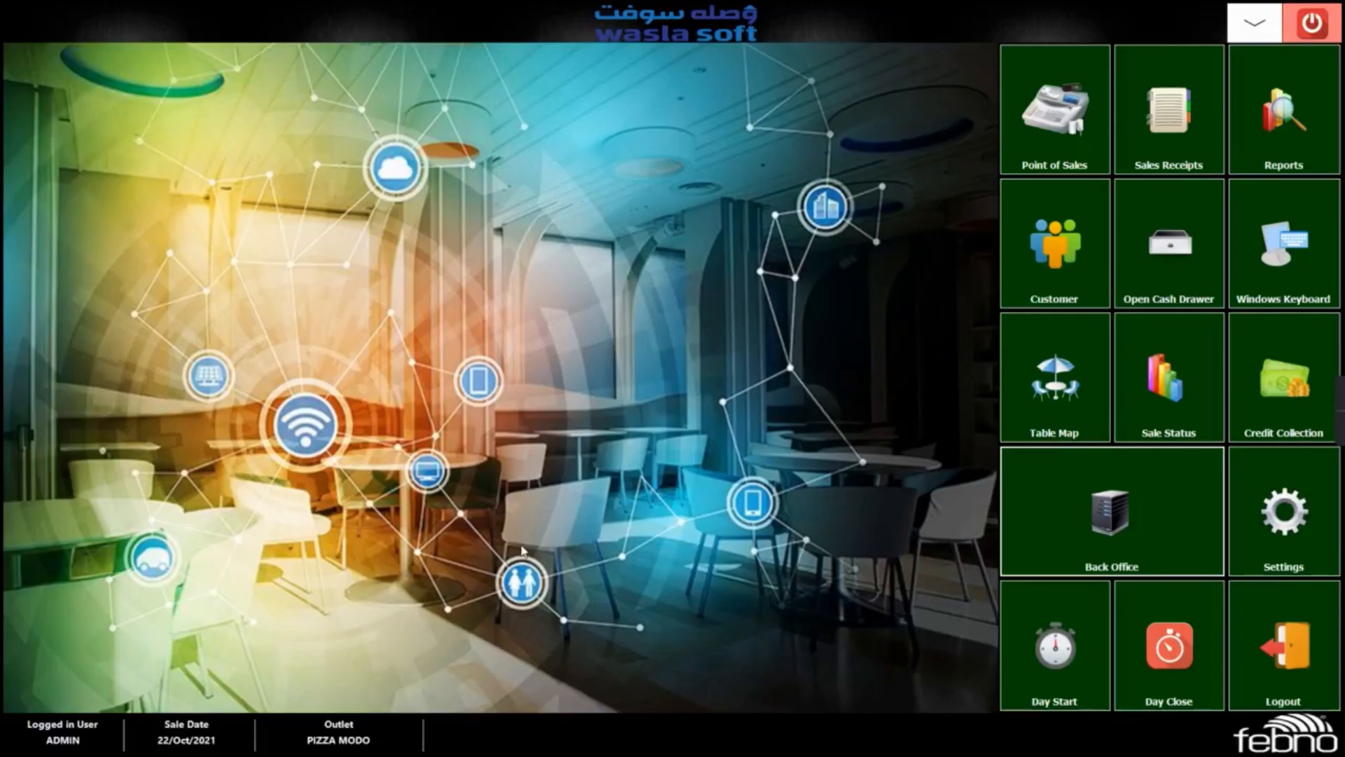
click(1105, 537)
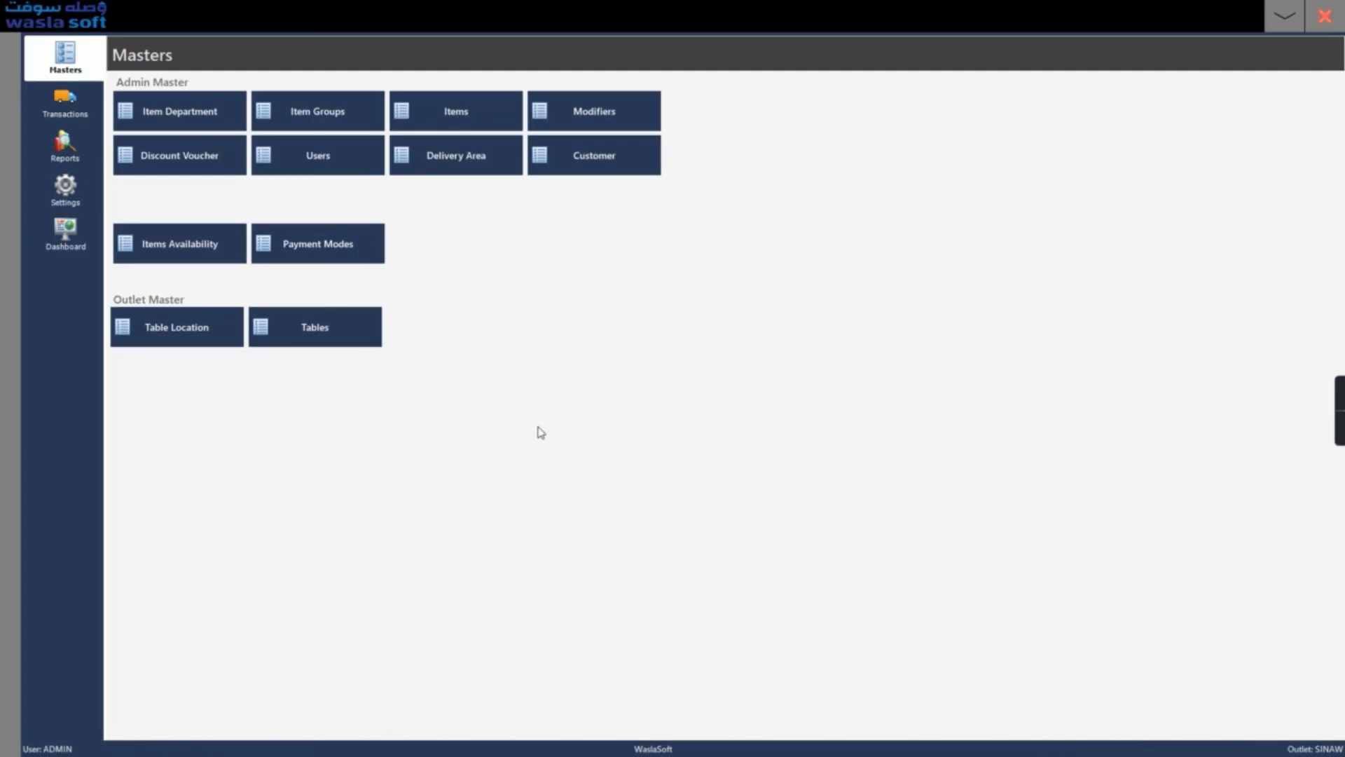
Open the sales reports and set the reporting period's start date to 20/10/2021
click(77, 157)
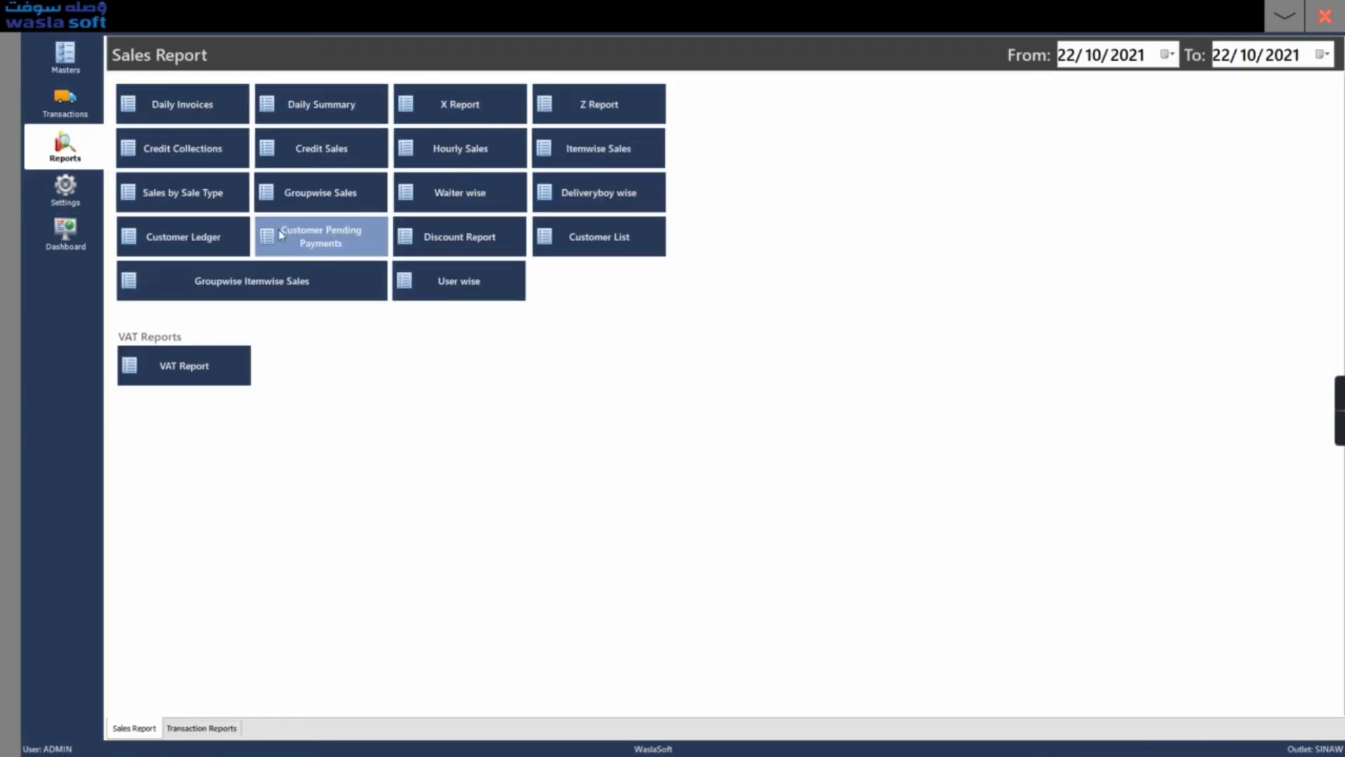
click(1167, 54)
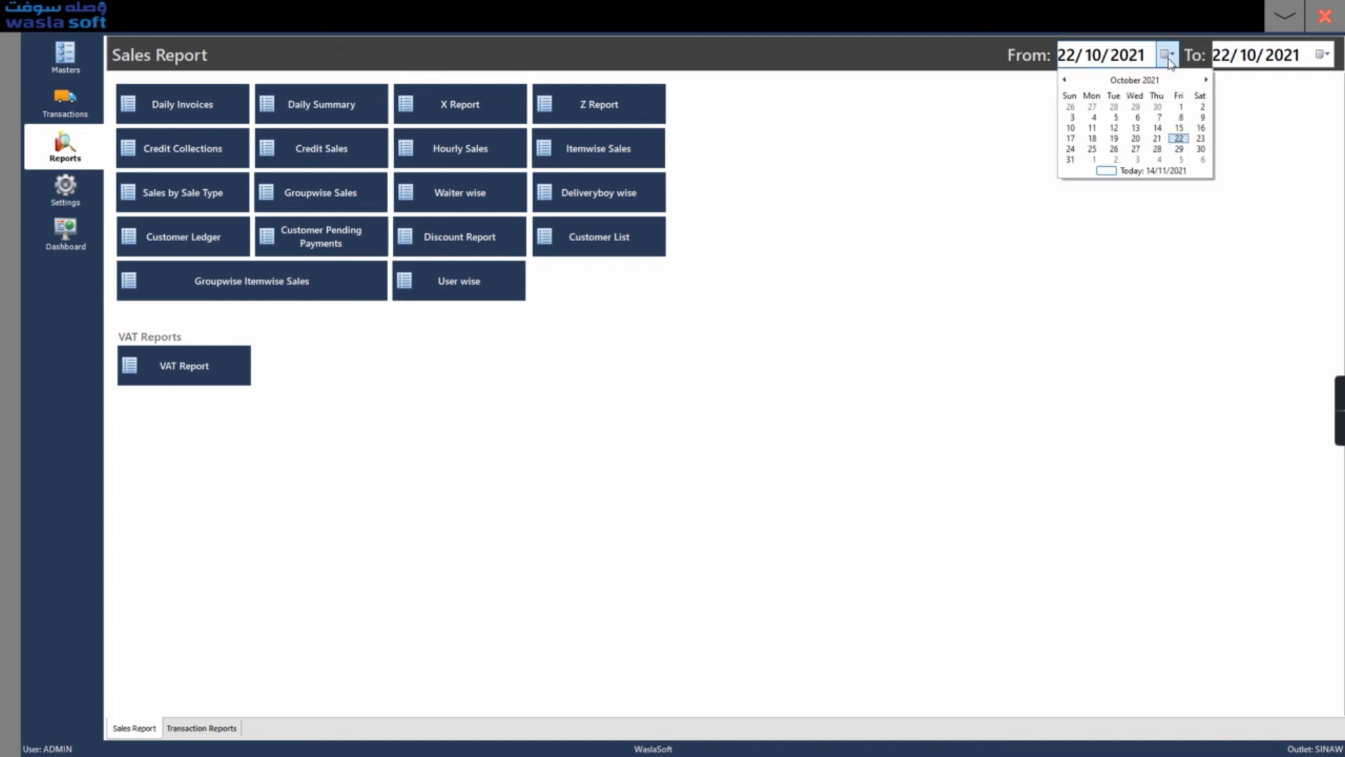
click(1135, 138)
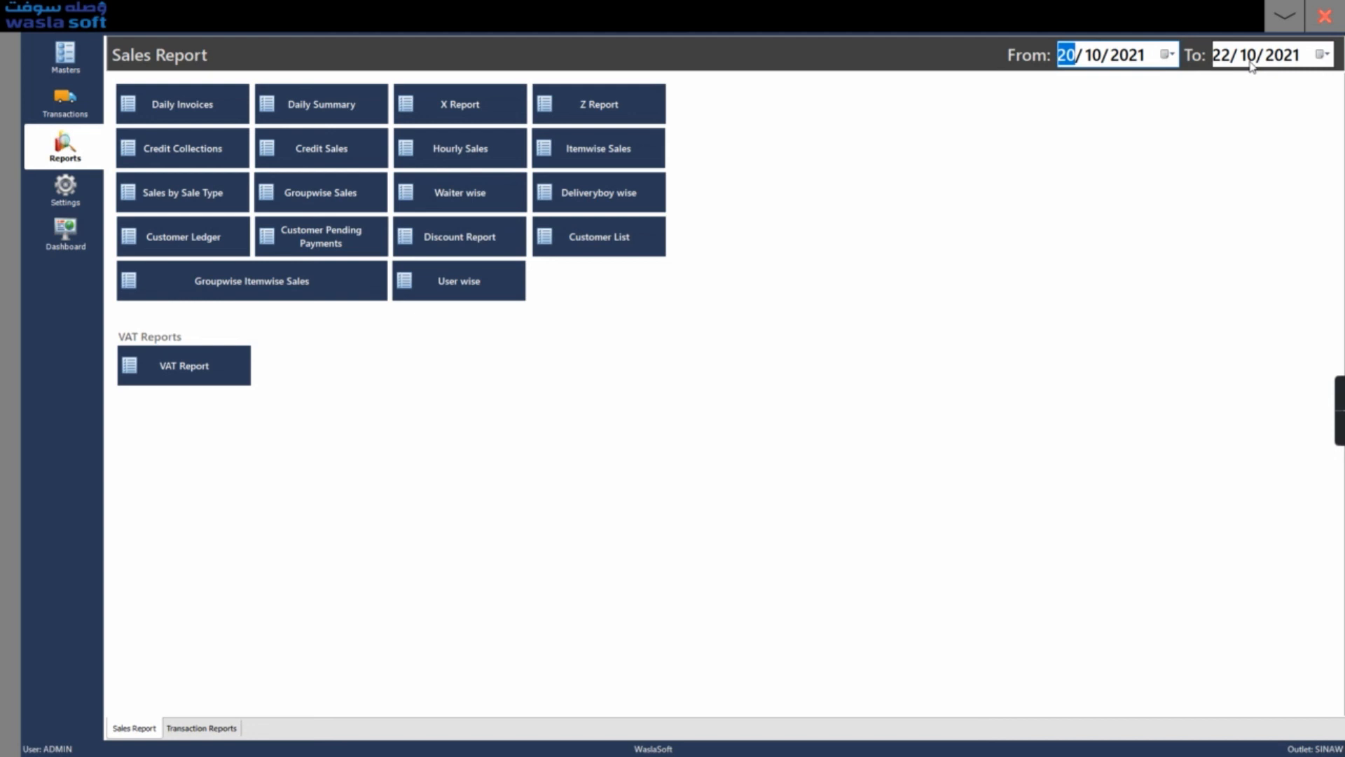
Preview the Daily Invoices and Credit Sales reports for the chosen period, closing each preview
click(228, 118)
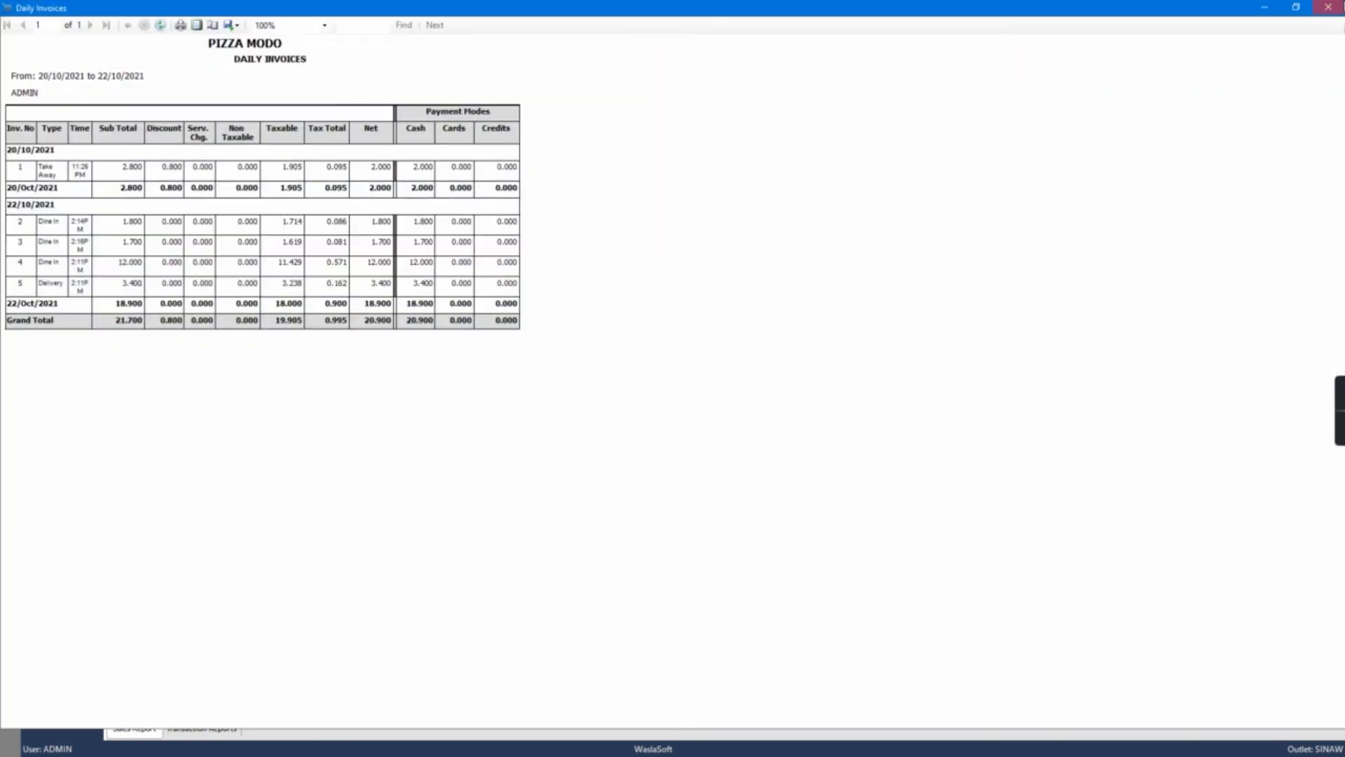
click(1327, 7)
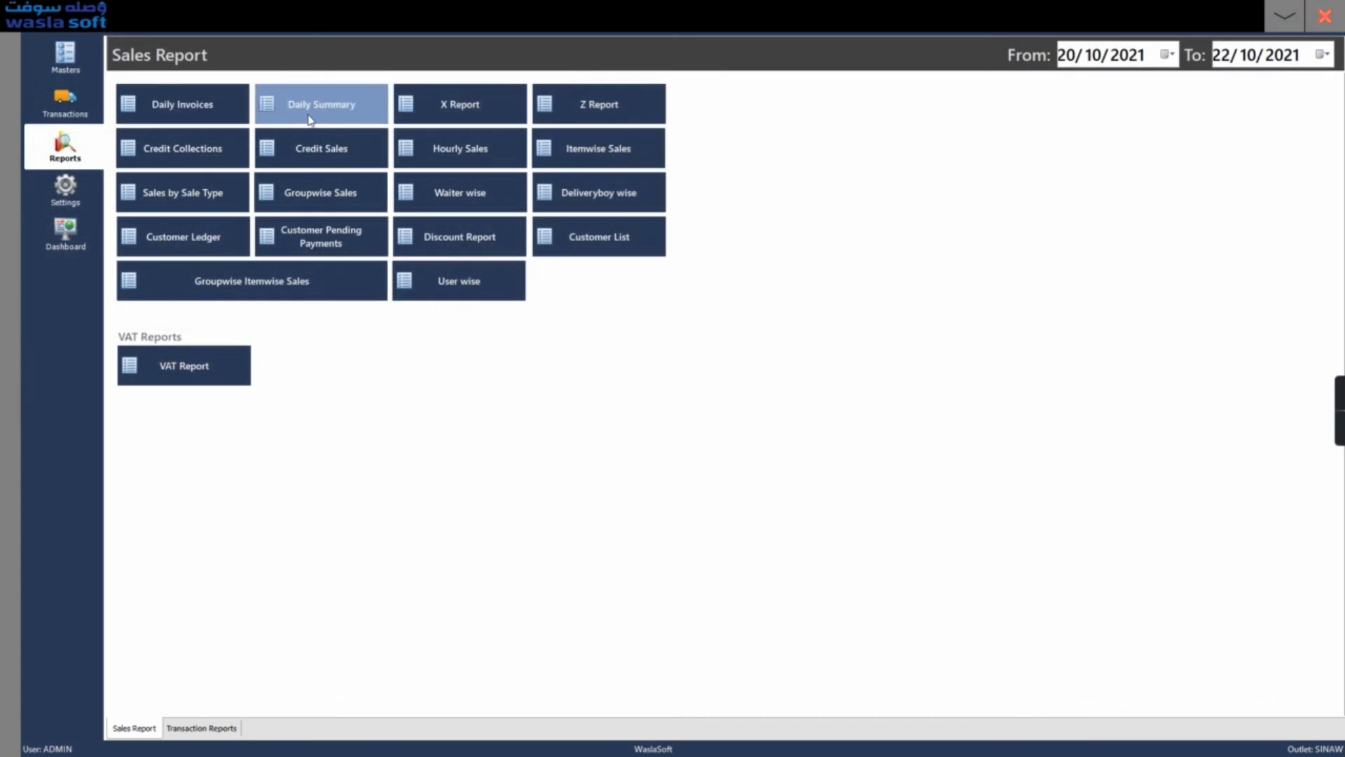
click(319, 135)
click(1335, 7)
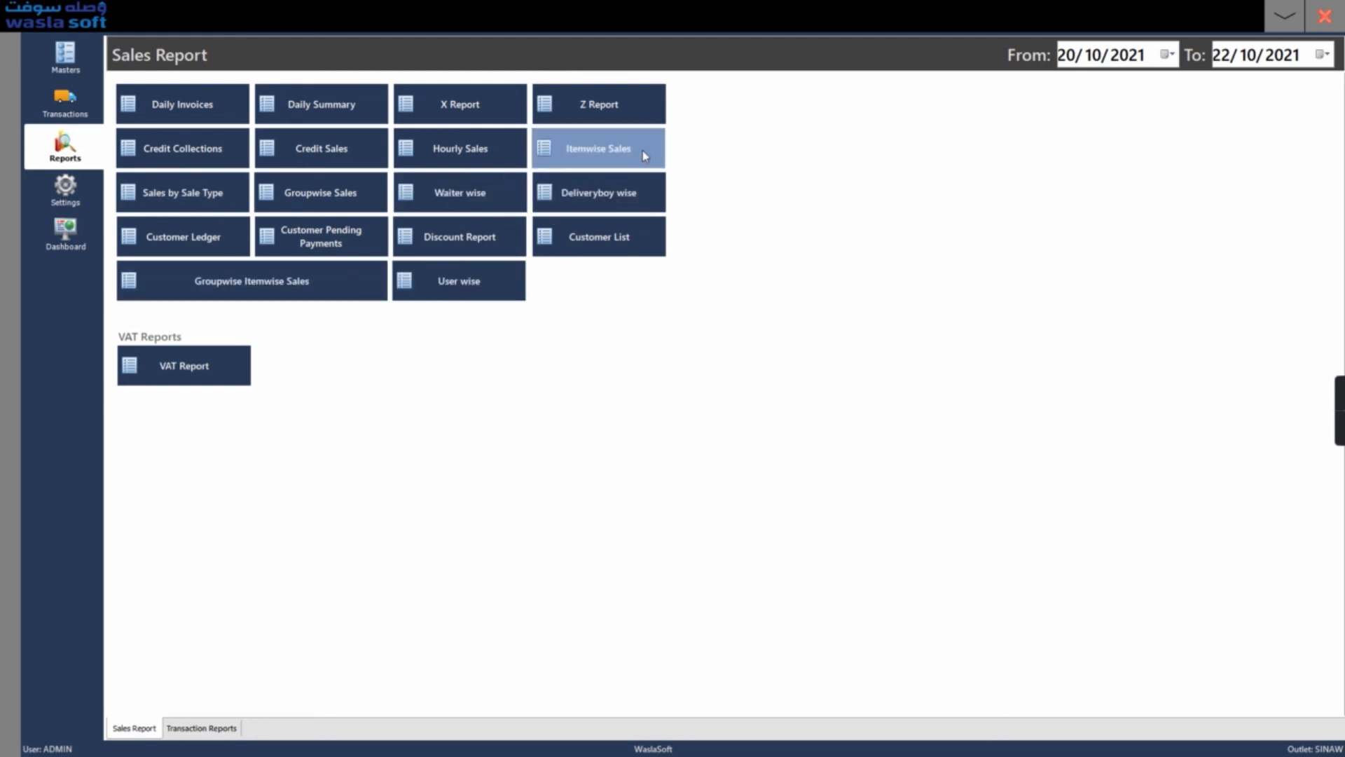
Try to preview the Itemwise Sales report twice, closing the report window each time
click(587, 159)
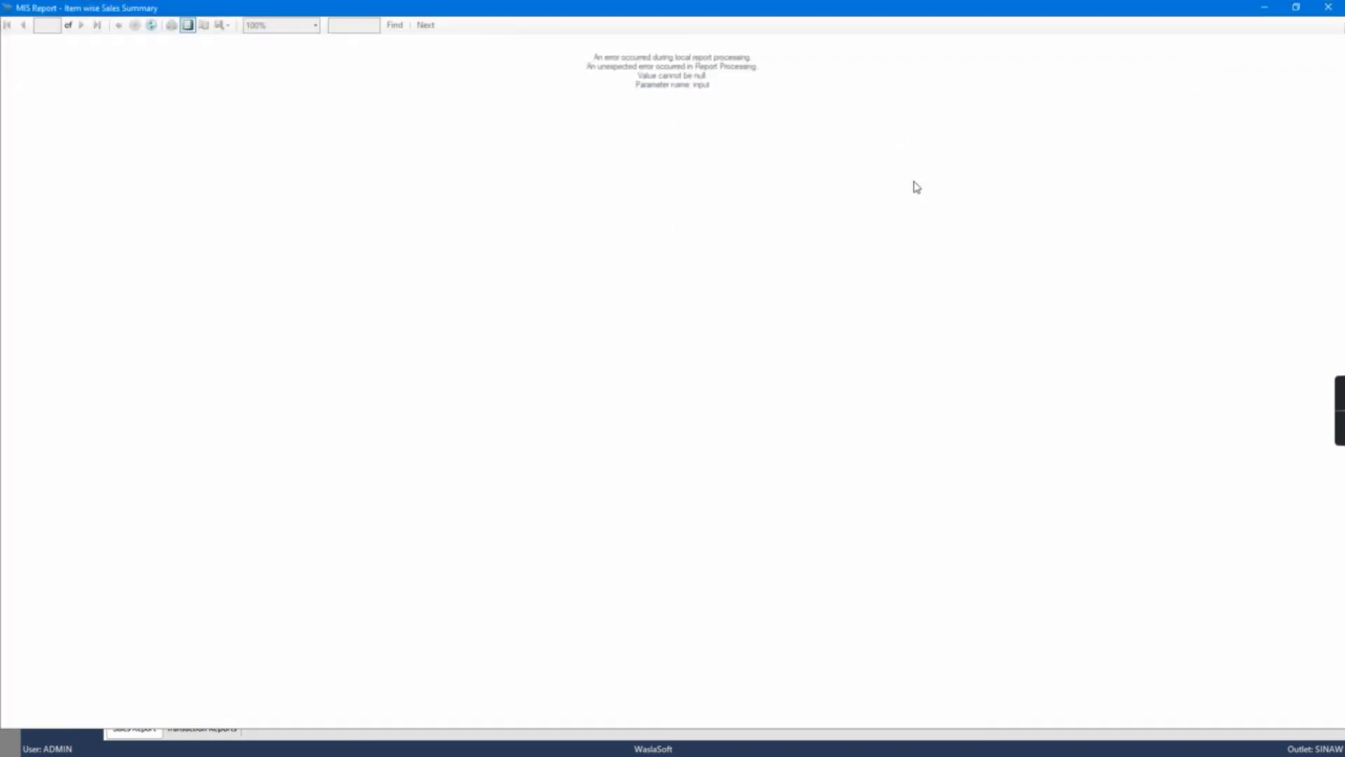
click(1326, 10)
click(639, 161)
click(1328, 7)
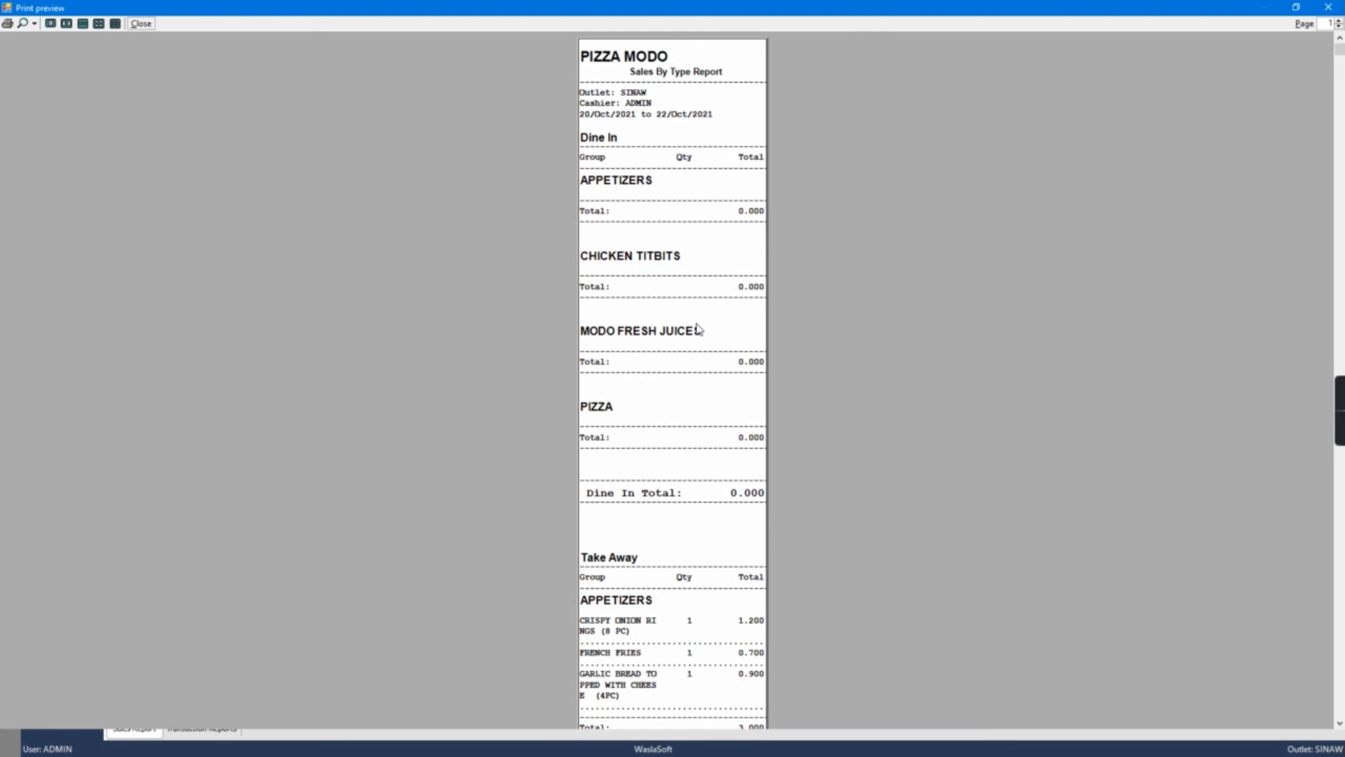
Look through the Sales By Type report, examine the Groupwise Itemwise Sales summary, and close both previews
drag(1339, 48, 1339, 89)
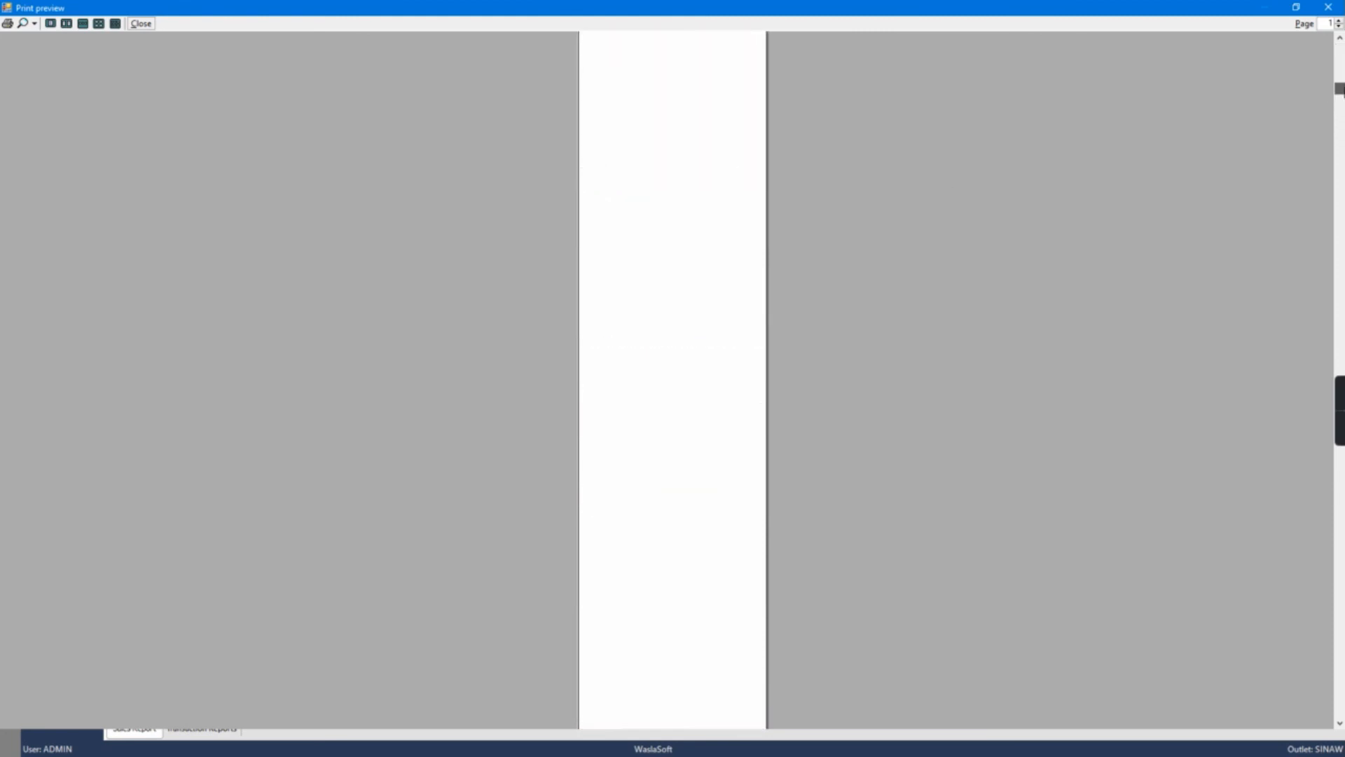
click(1328, 7)
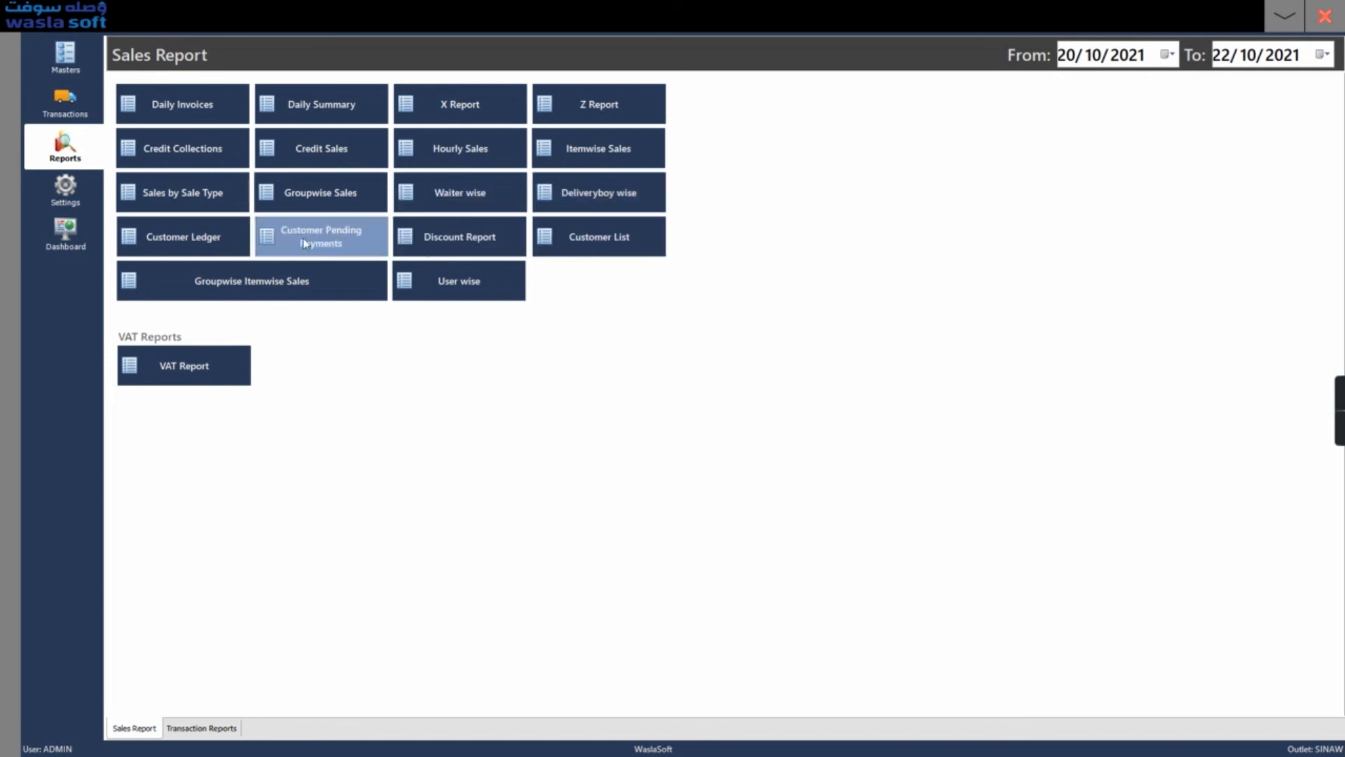
click(339, 289)
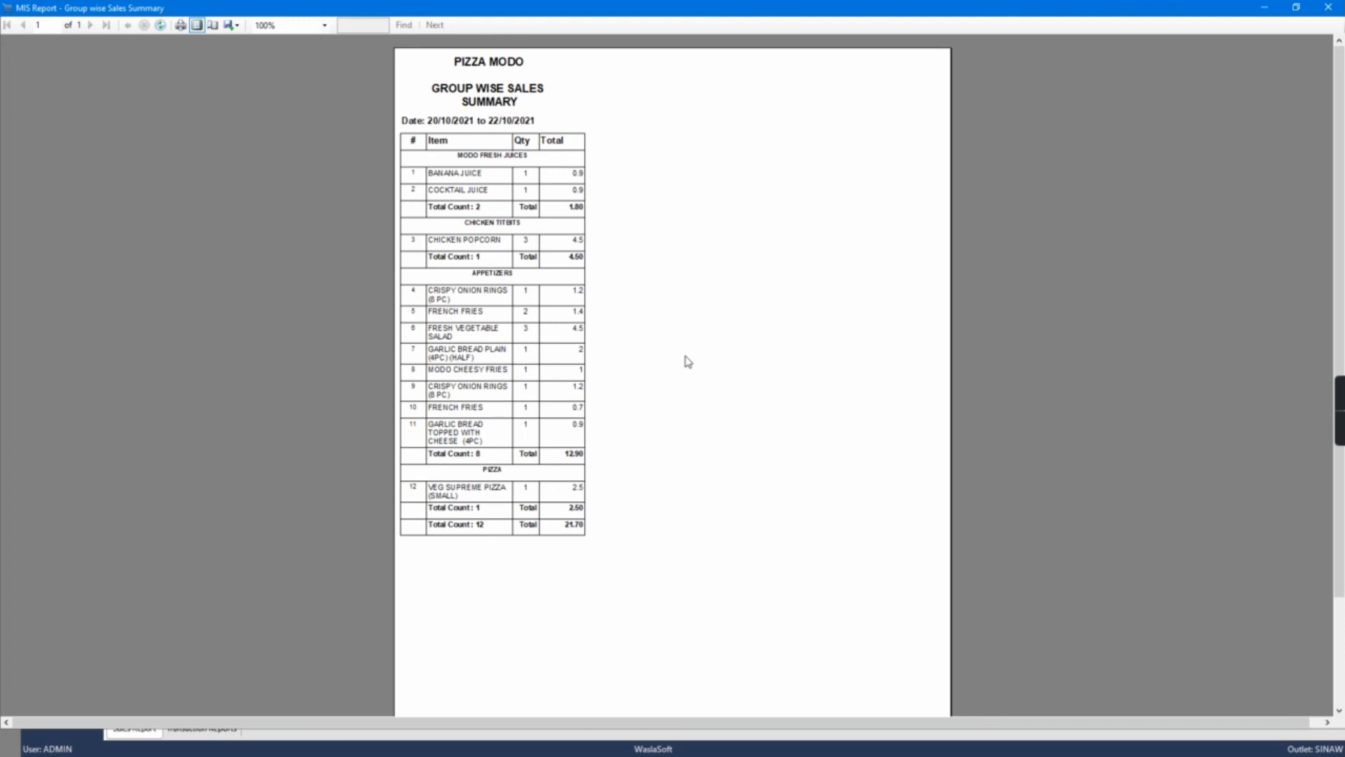
click(1327, 7)
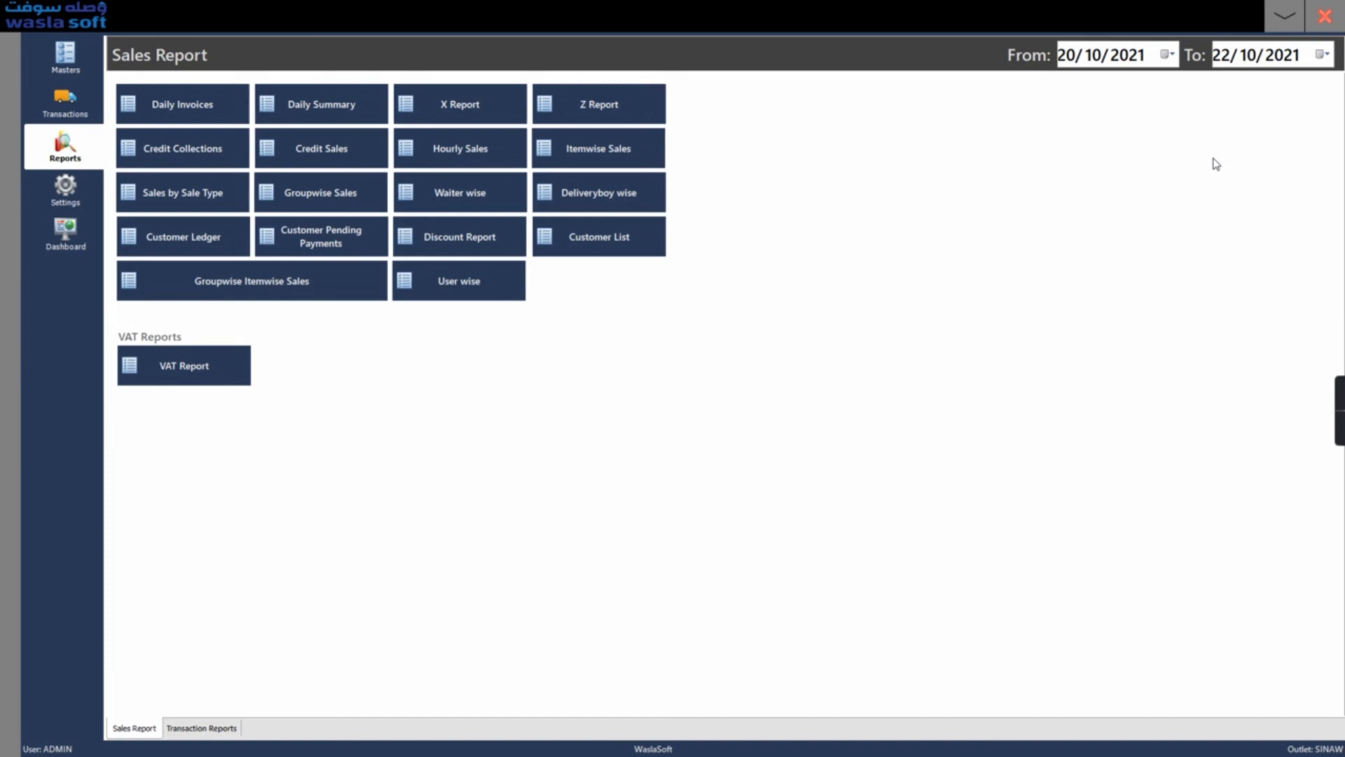